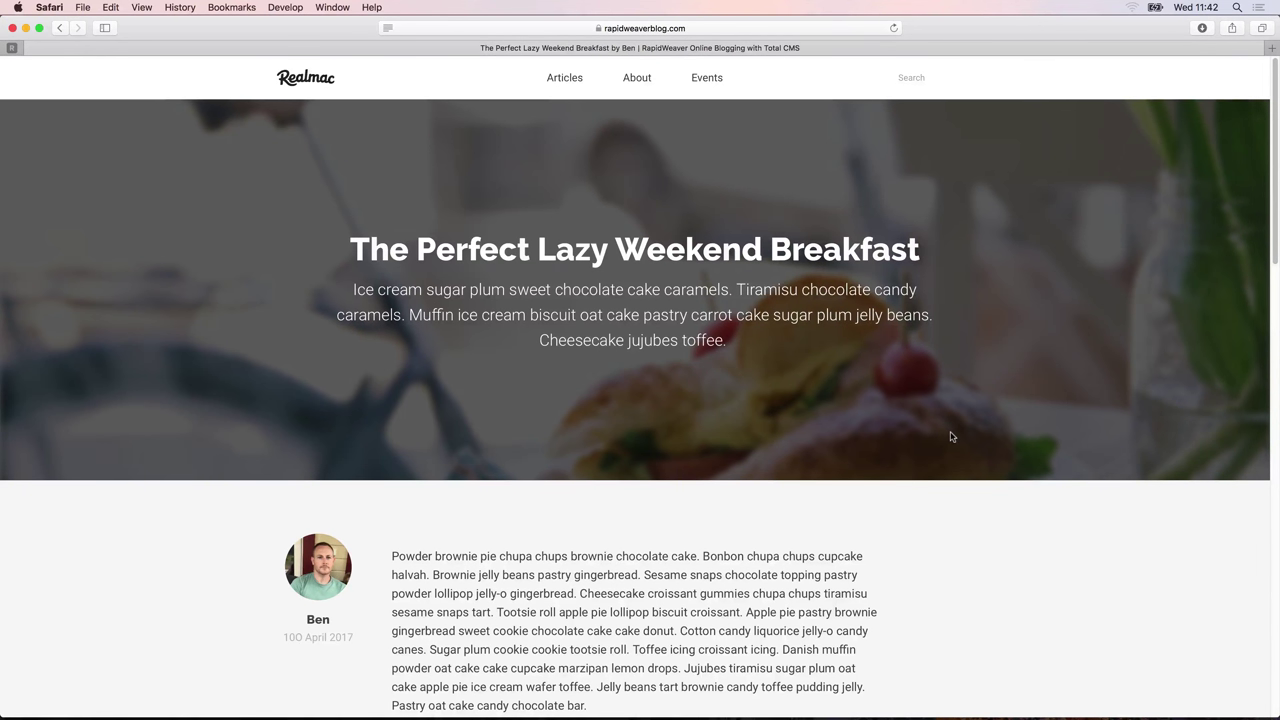
Switch to Yummy FTP Pro and delete all files and folders in the server's rapidweaverblog.com directory
{"action": "key", "text": "super+space"}
{"action": "type", "text": "yu"}
{"action": "key", "text": "Return"}
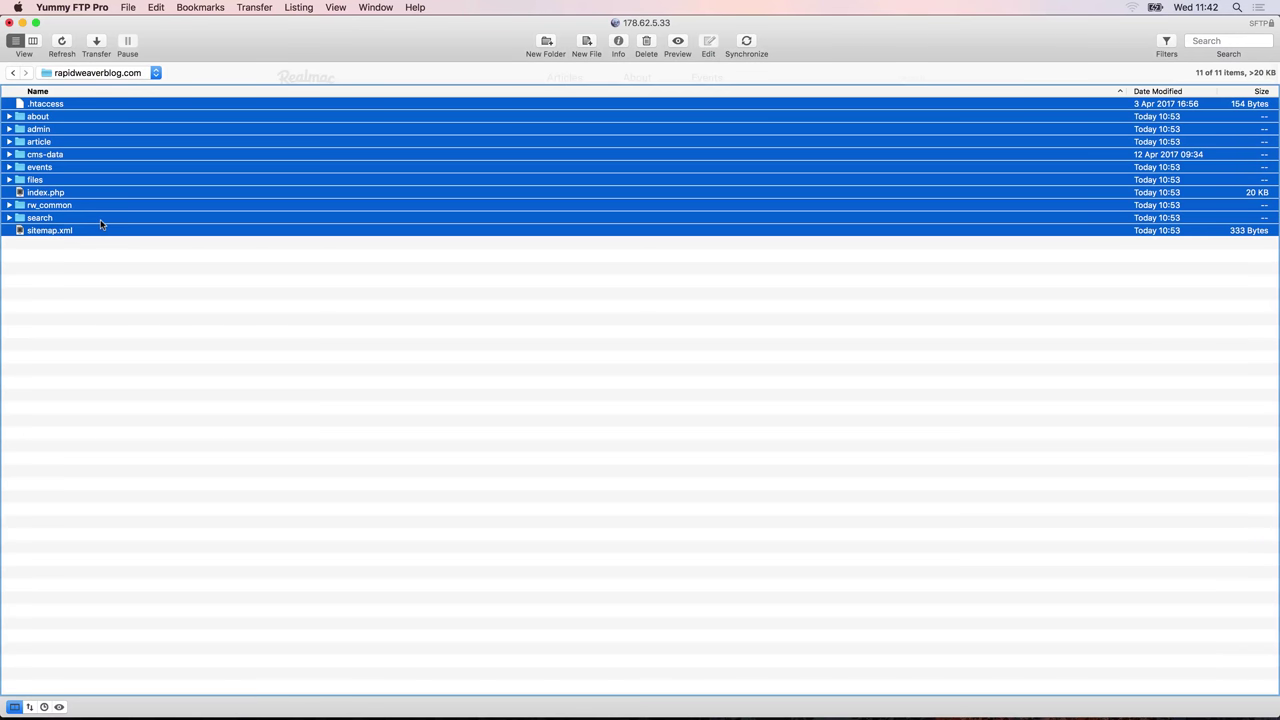
{"action": "key", "text": "super+BackSpace"}
{"action": "left_click", "coordinate": [746, 175]}
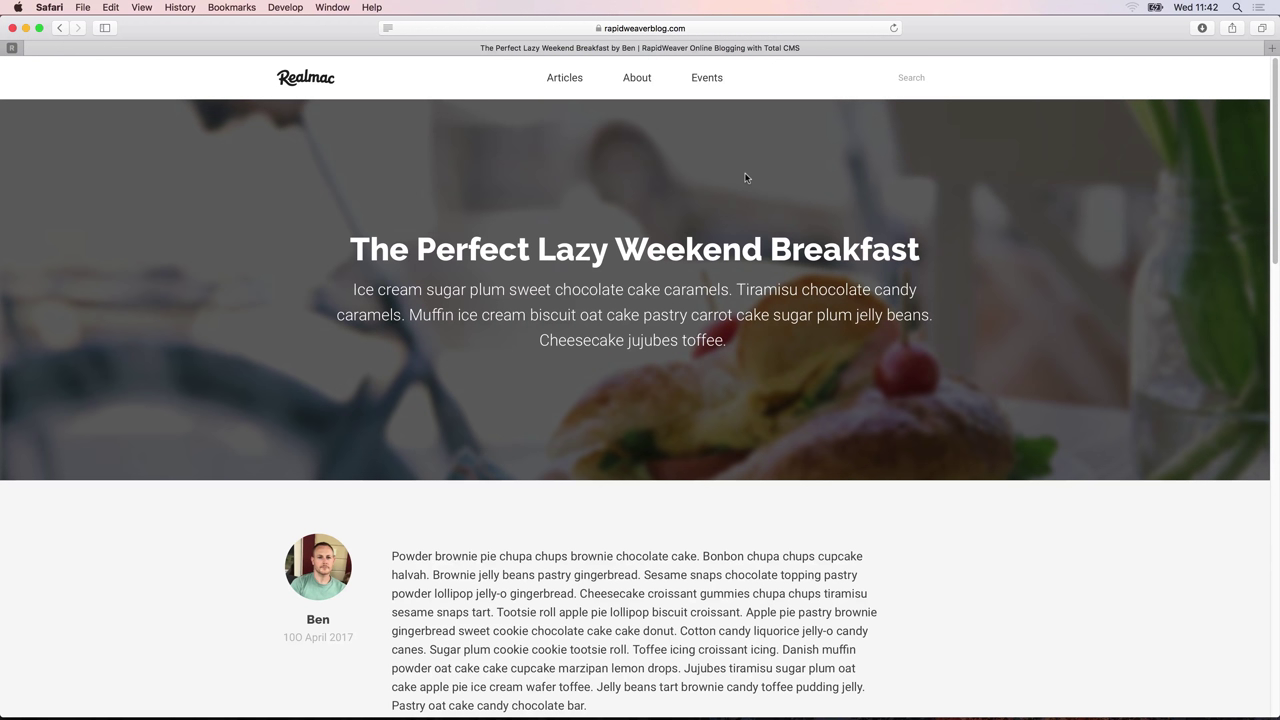
Reload the live article page in Safari and load the rapidweaverblog.com site root
{"action": "key", "text": "super+r"}
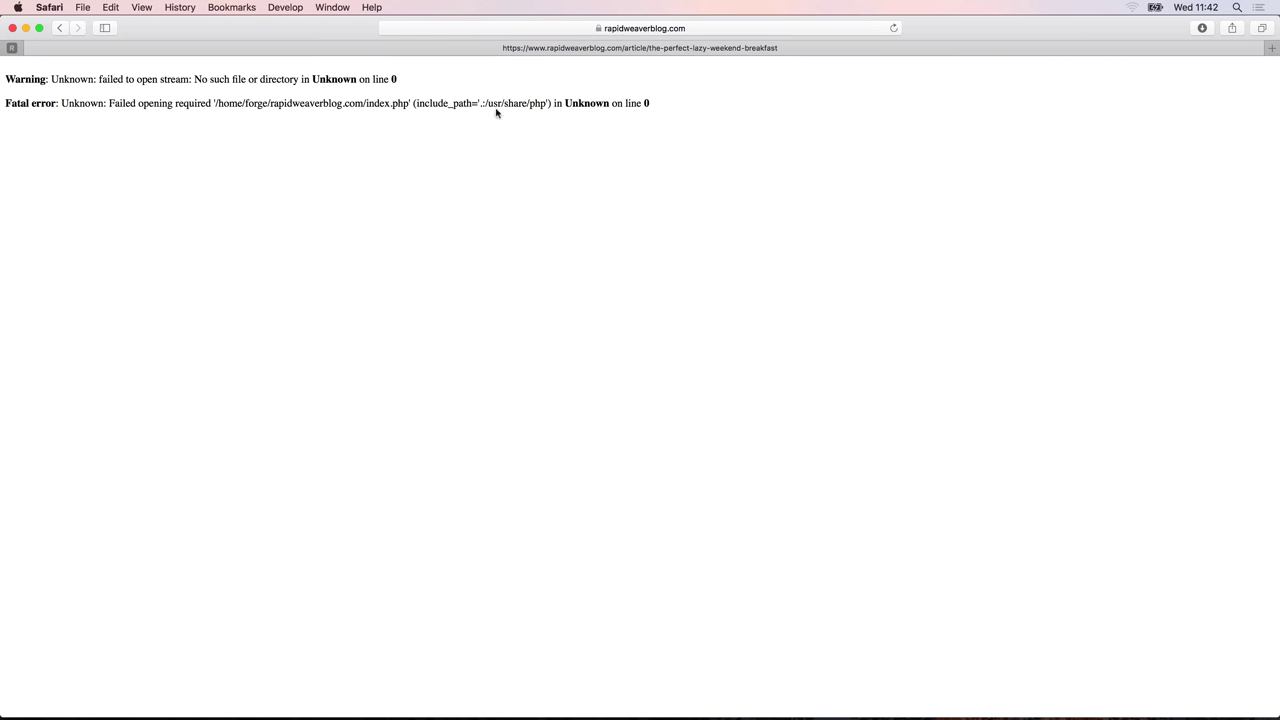
{"action": "left_click", "coordinate": [617, 30]}
{"action": "left_click", "coordinate": [533, 29]}
{"action": "left_click_drag", "start_coordinate": [526, 29], "coordinate": [538, 51]}
{"action": "key", "text": "BackSpace"}
{"action": "key", "text": "Return"}
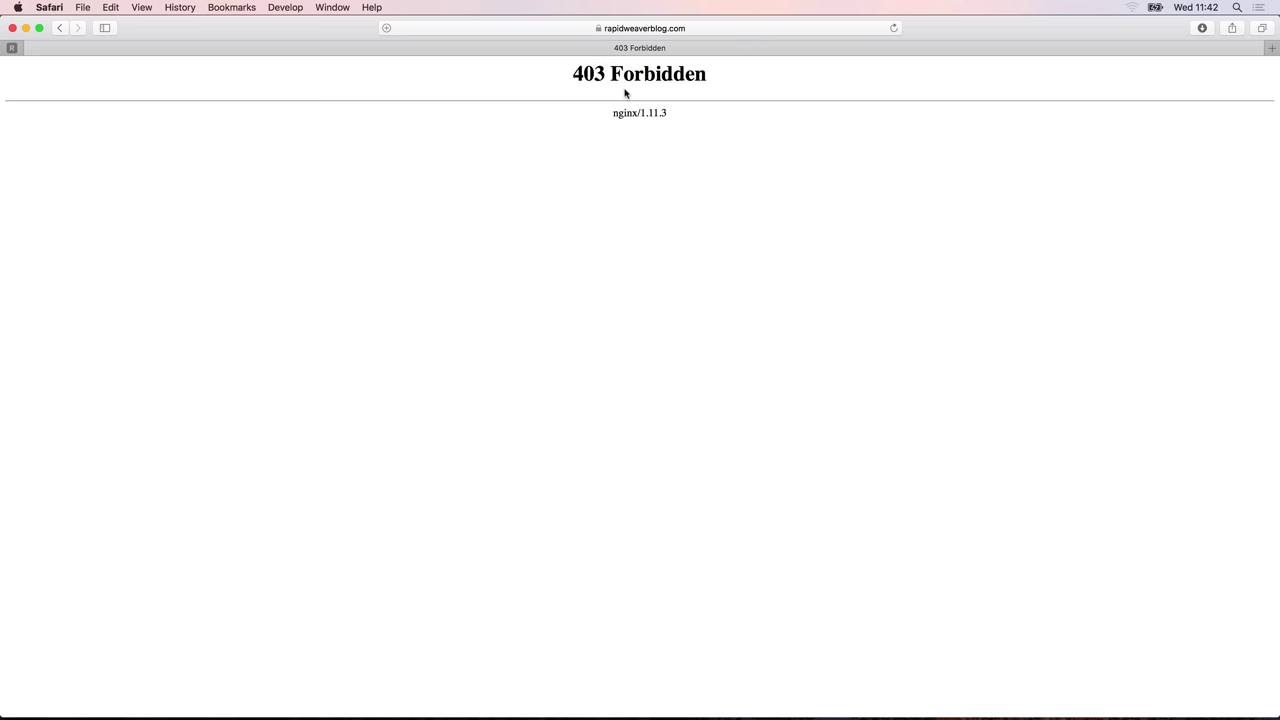
Switch to RapidWeaver 7, re-publish all files of the project to the live server, and reload the site in Safari
{"action": "key", "text": "super+space"}
{"action": "type", "text": "ra"}
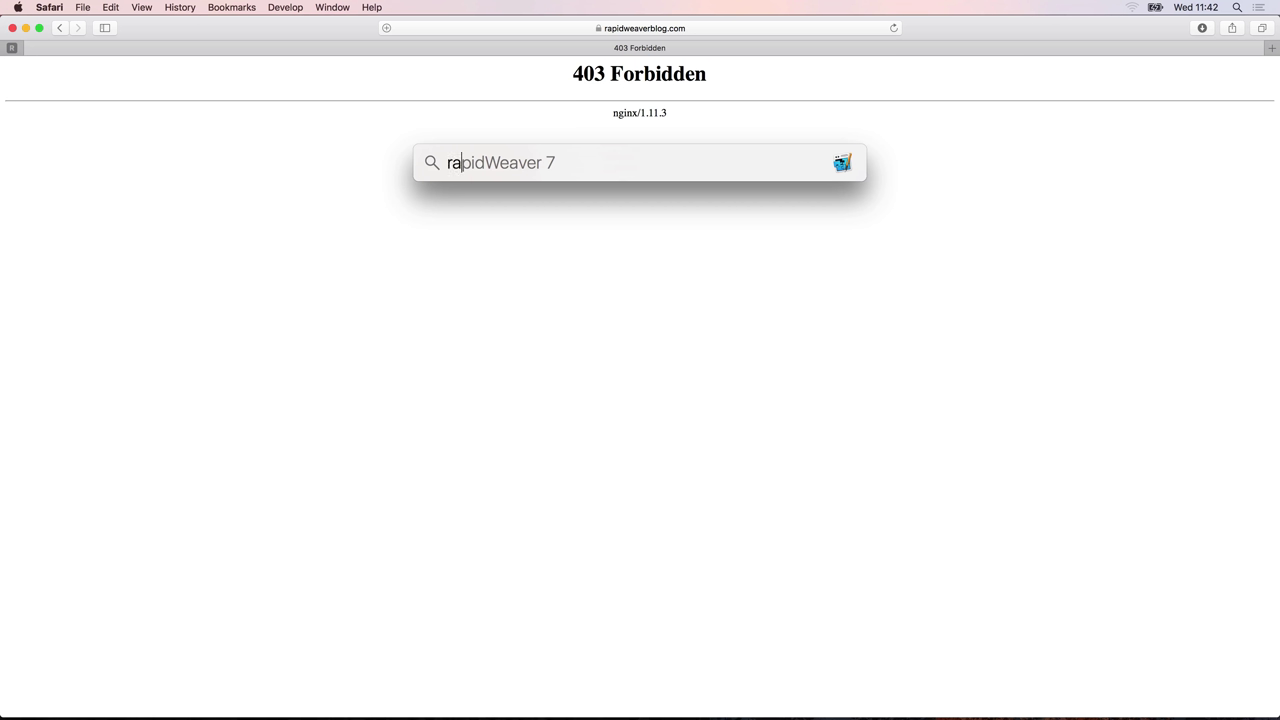
{"action": "key", "text": "Return"}
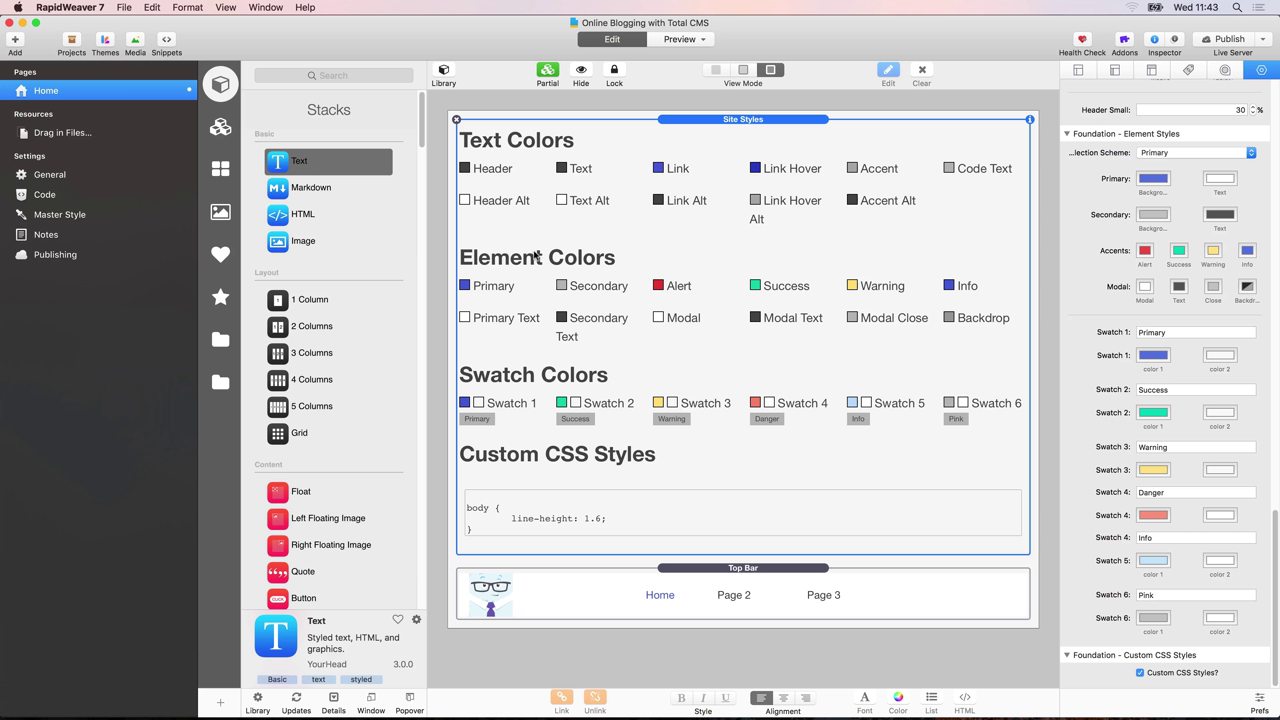
{"action": "left_click", "coordinate": [1263, 40]}
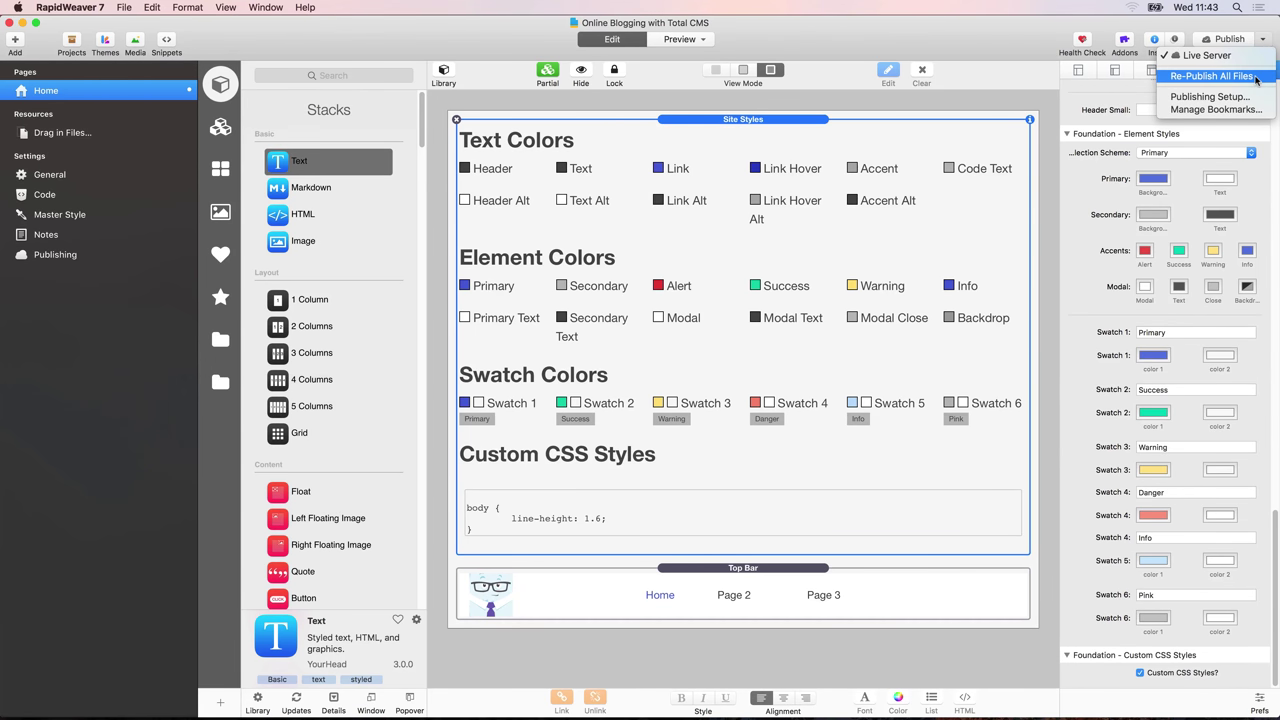
{"action": "left_click", "coordinate": [1212, 76]}
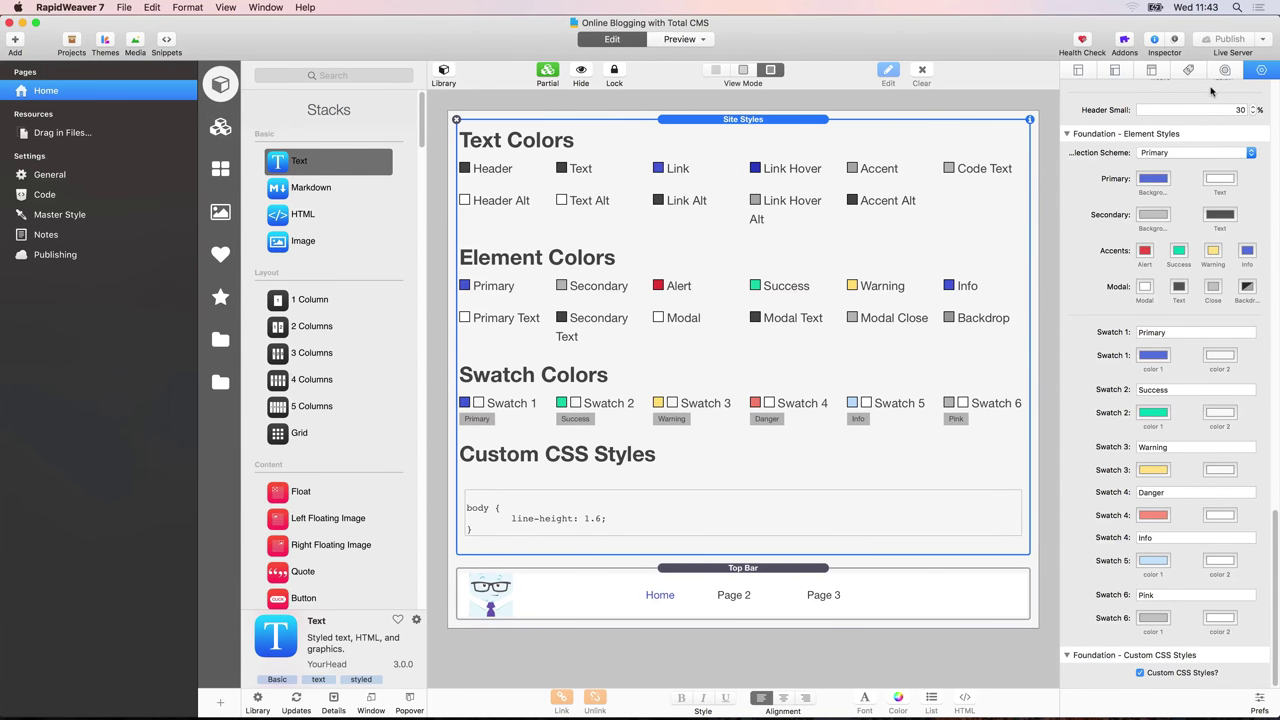
{"action": "key", "text": "super+r"}
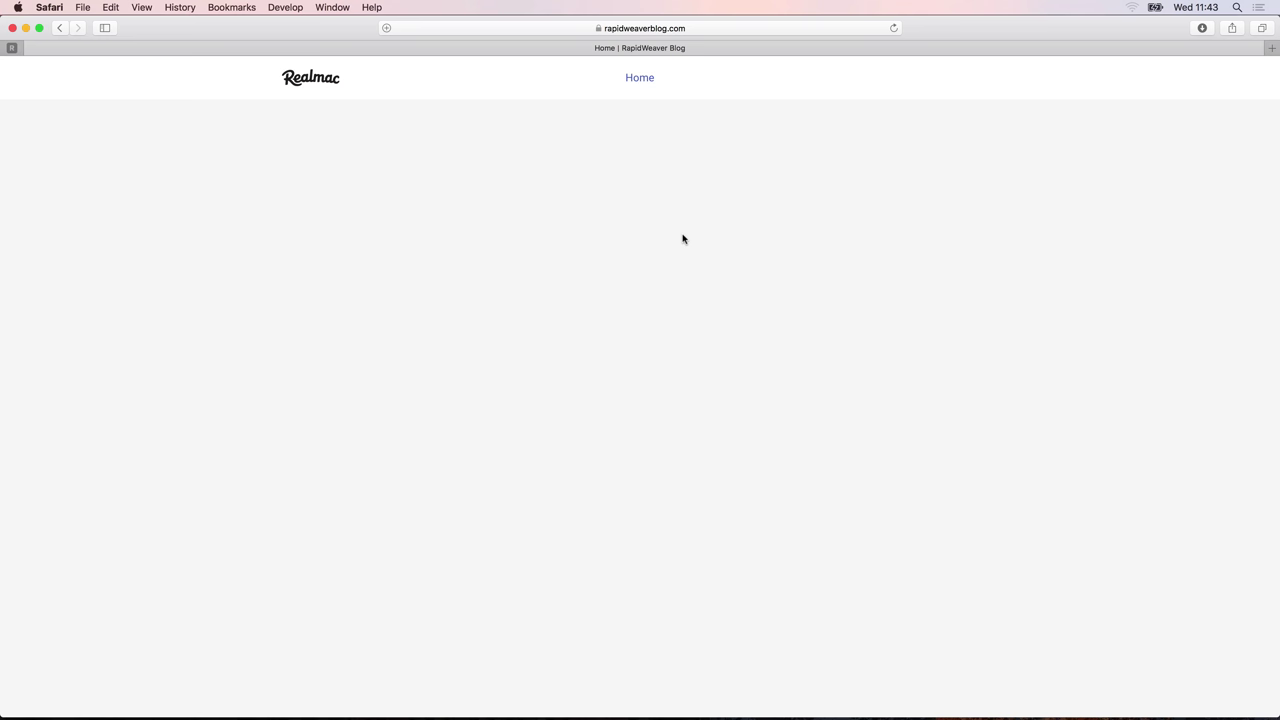
Return to RapidWeaver and browse the Foundation and Total CMS collections in the stacks library
{"action": "key", "text": "super+Tab"}
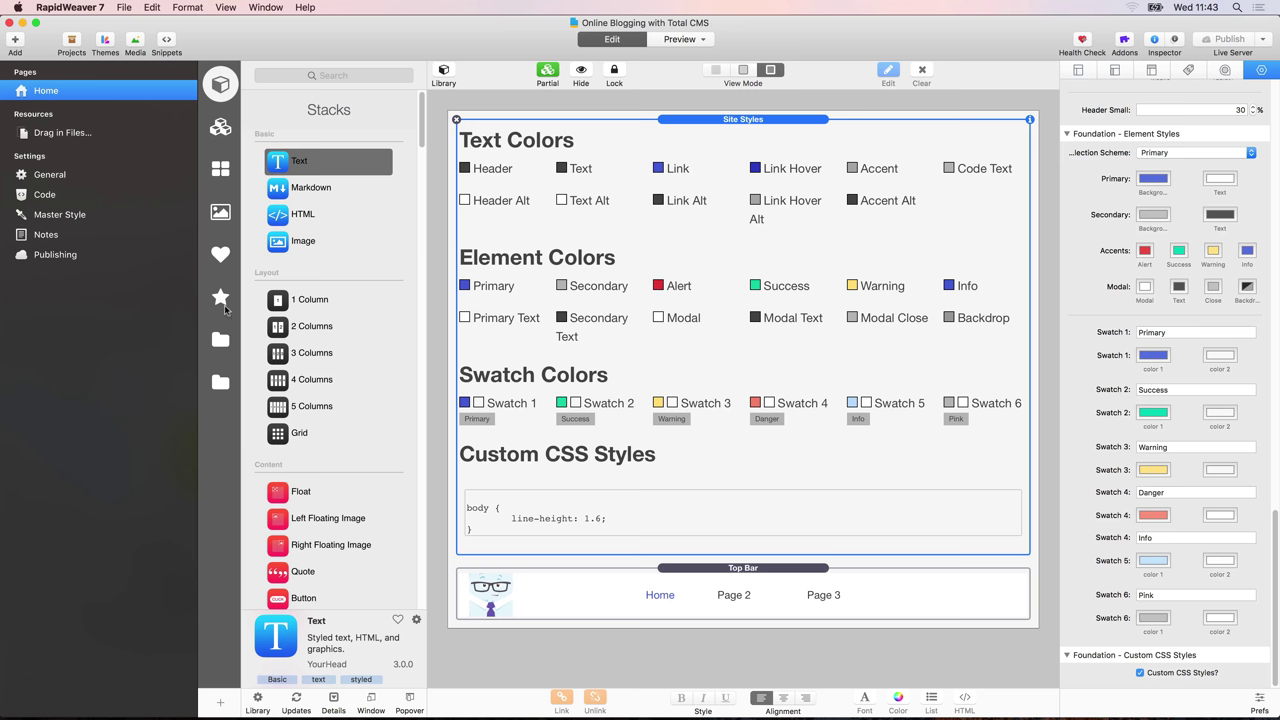
{"action": "left_click", "coordinate": [219, 341]}
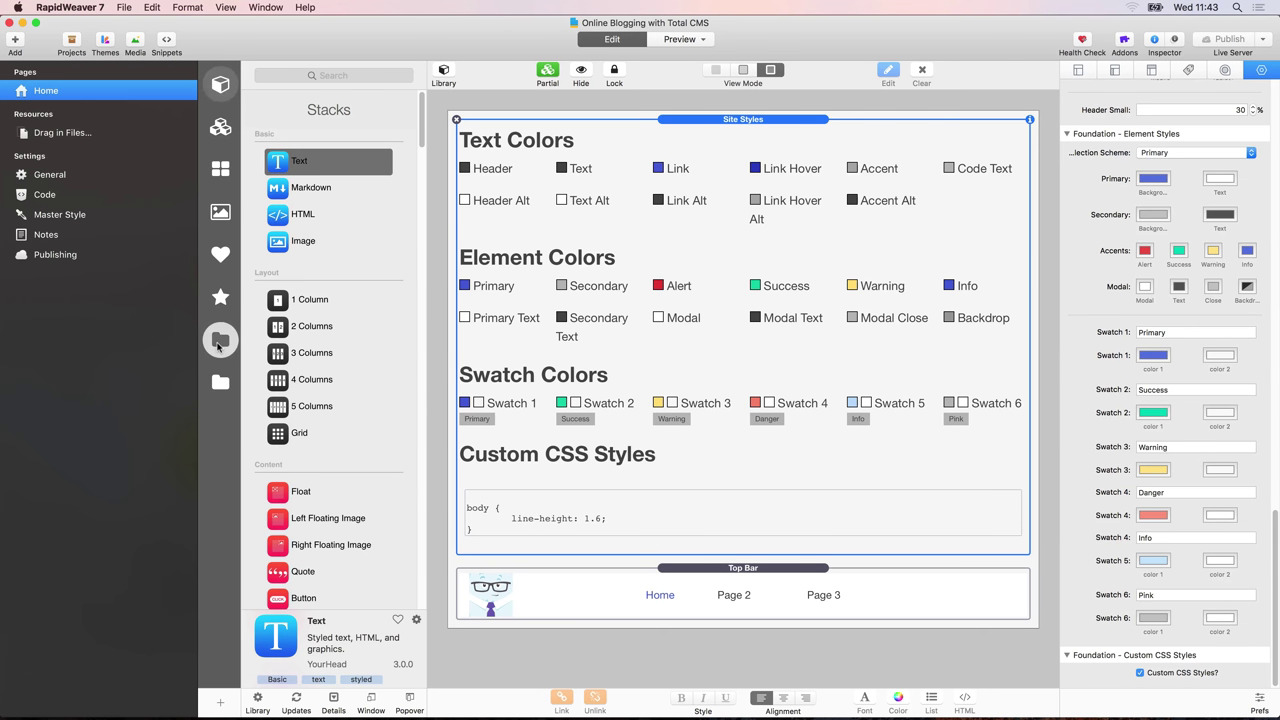
{"action": "scroll", "coordinate": [318, 202], "scroll_direction": "down", "scroll_amount": 3}
{"action": "scroll", "coordinate": [318, 202], "scroll_direction": "down", "scroll_amount": 4}
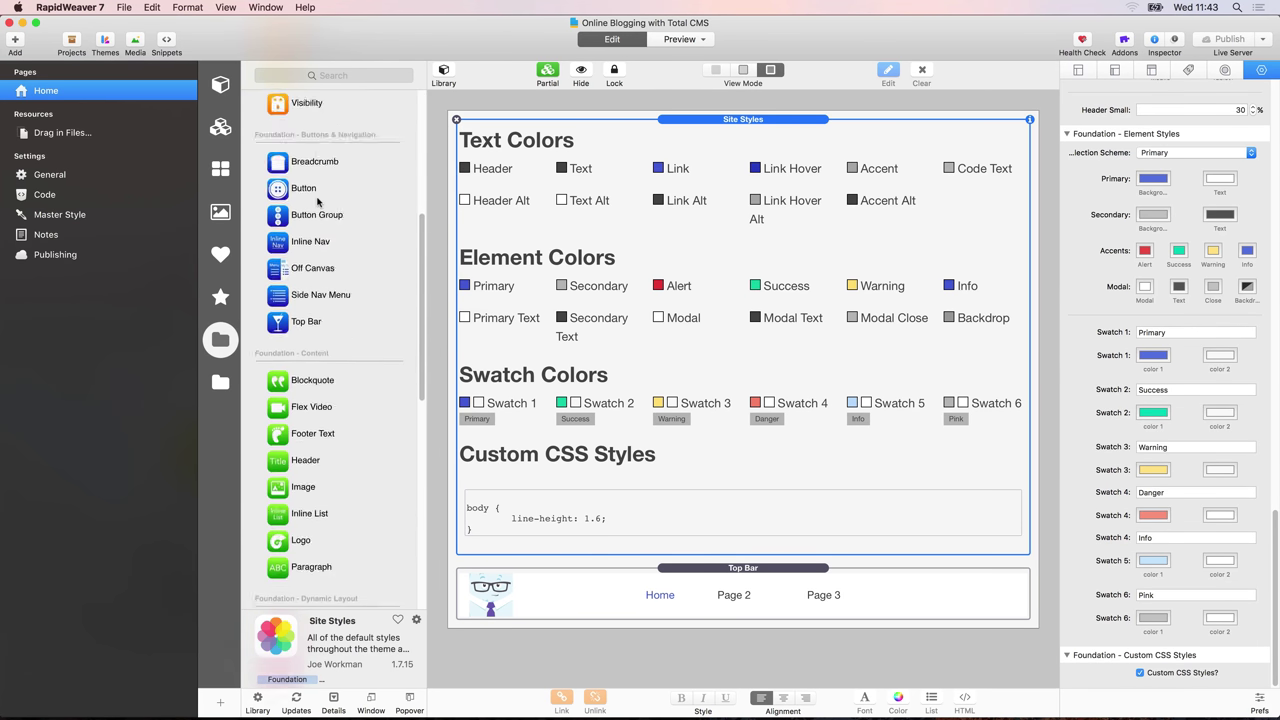
{"action": "scroll", "coordinate": [290, 240], "scroll_direction": "up", "scroll_amount": 10}
{"action": "left_click", "coordinate": [216, 386]}
{"action": "scroll", "coordinate": [288, 233], "scroll_direction": "down", "scroll_amount": 5}
{"action": "scroll", "coordinate": [288, 233], "scroll_direction": "up", "scroll_amount": 5}
{"action": "scroll", "coordinate": [288, 233], "scroll_direction": "down", "scroll_amount": 2}
{"action": "scroll", "coordinate": [288, 233], "scroll_direction": "up", "scroll_amount": 2}
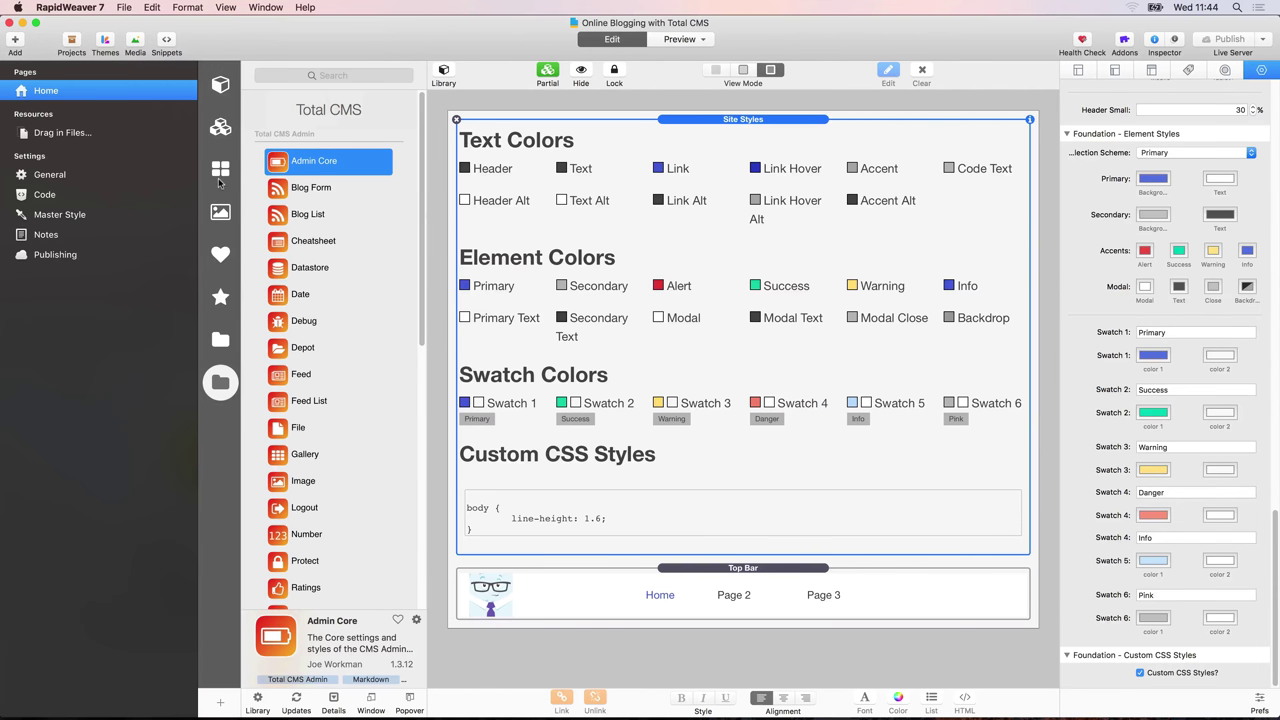
Add a new Stacks page to the project and name it Articles
{"action": "left_click", "coordinate": [16, 42]}
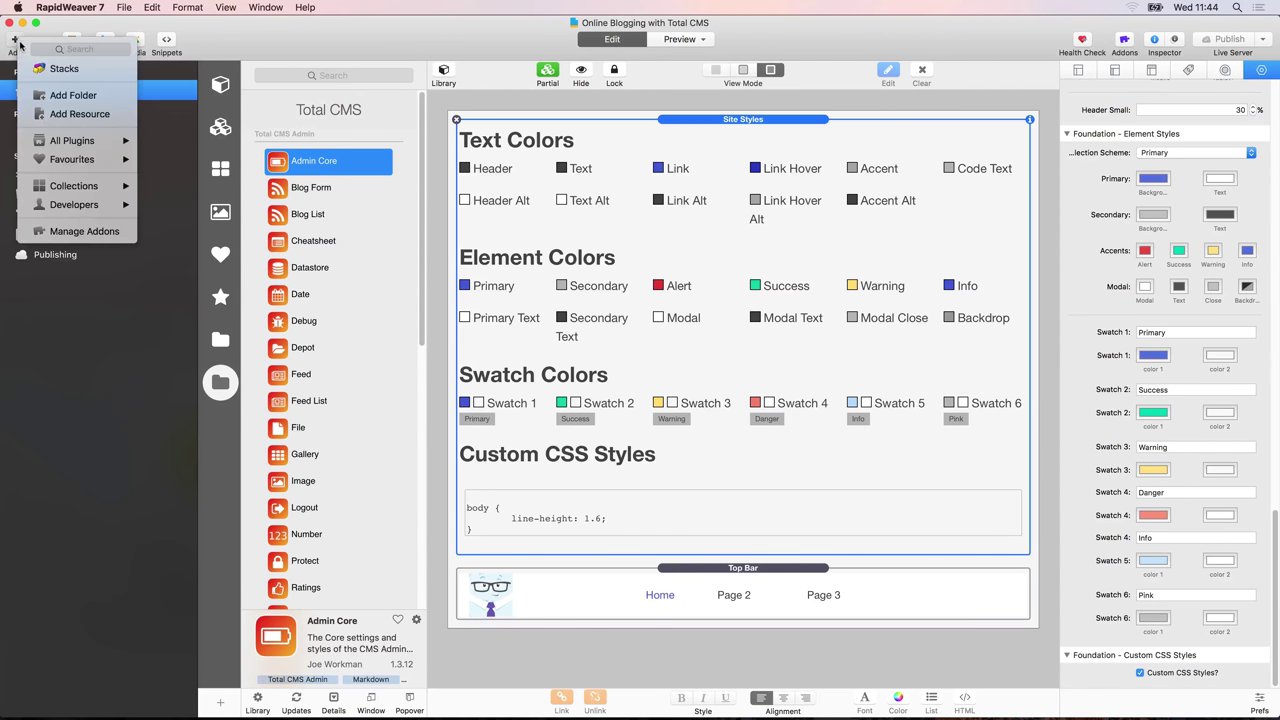
{"action": "left_click", "coordinate": [53, 70]}
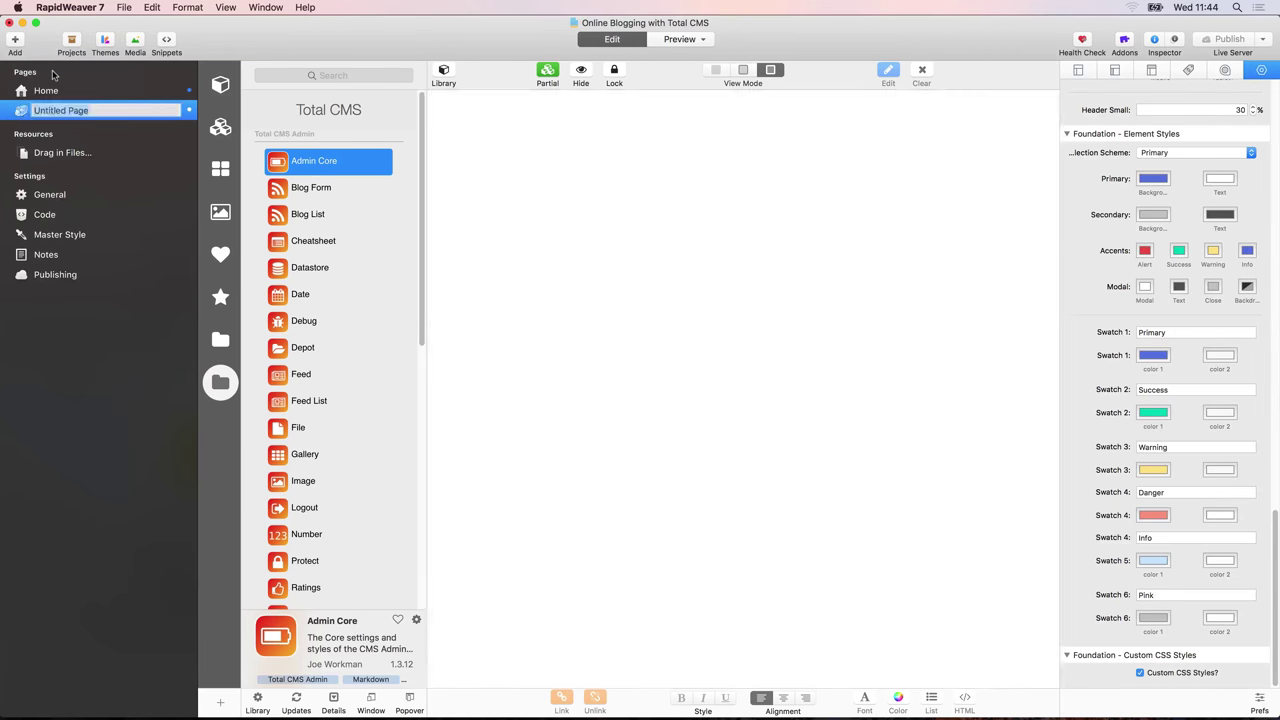
{"action": "double_click", "coordinate": [60, 112]}
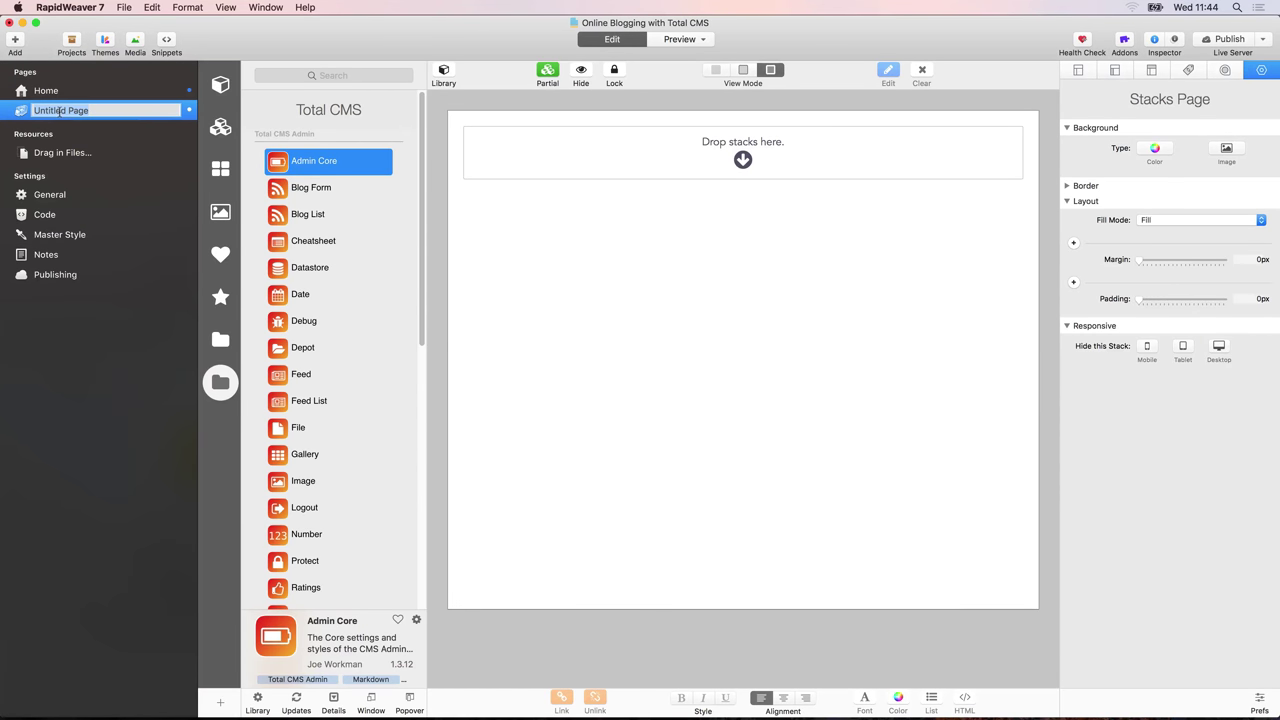
{"action": "type", "text": "Articles"}
{"action": "key", "text": "Return"}
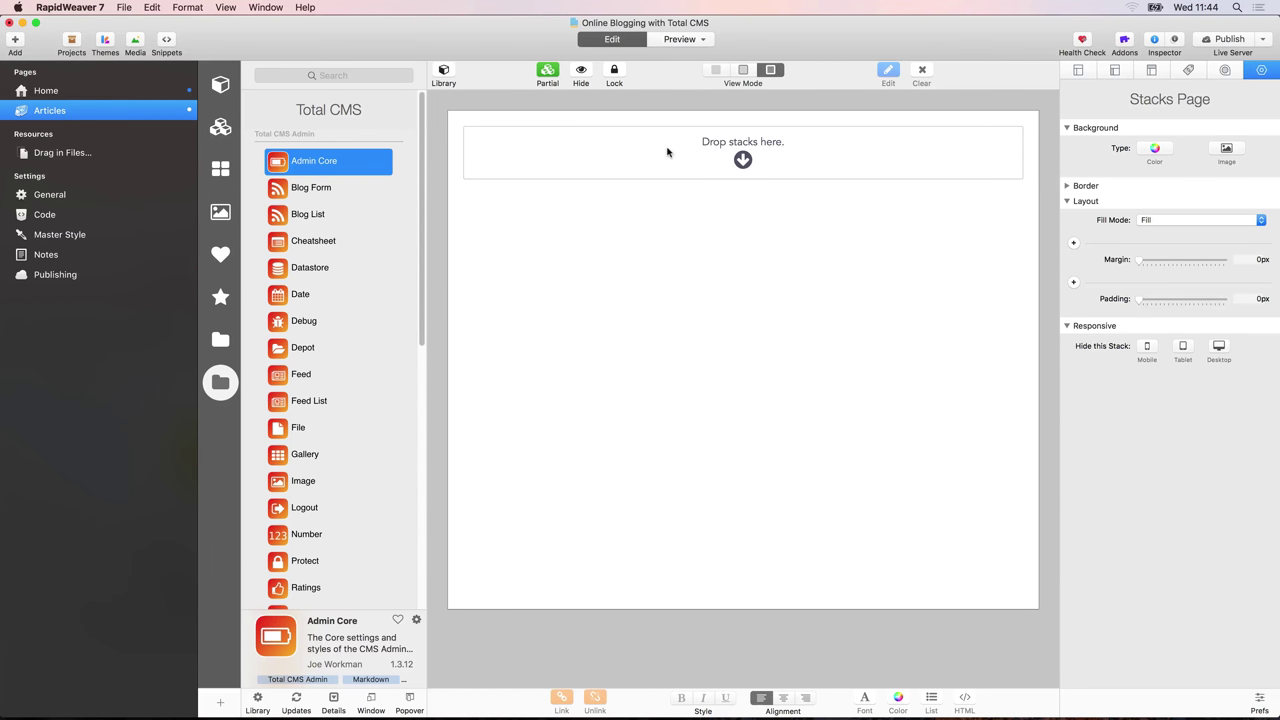
Set the Articles page's folder to /admin/articles in its general settings
{"action": "left_click", "coordinate": [1086, 76]}
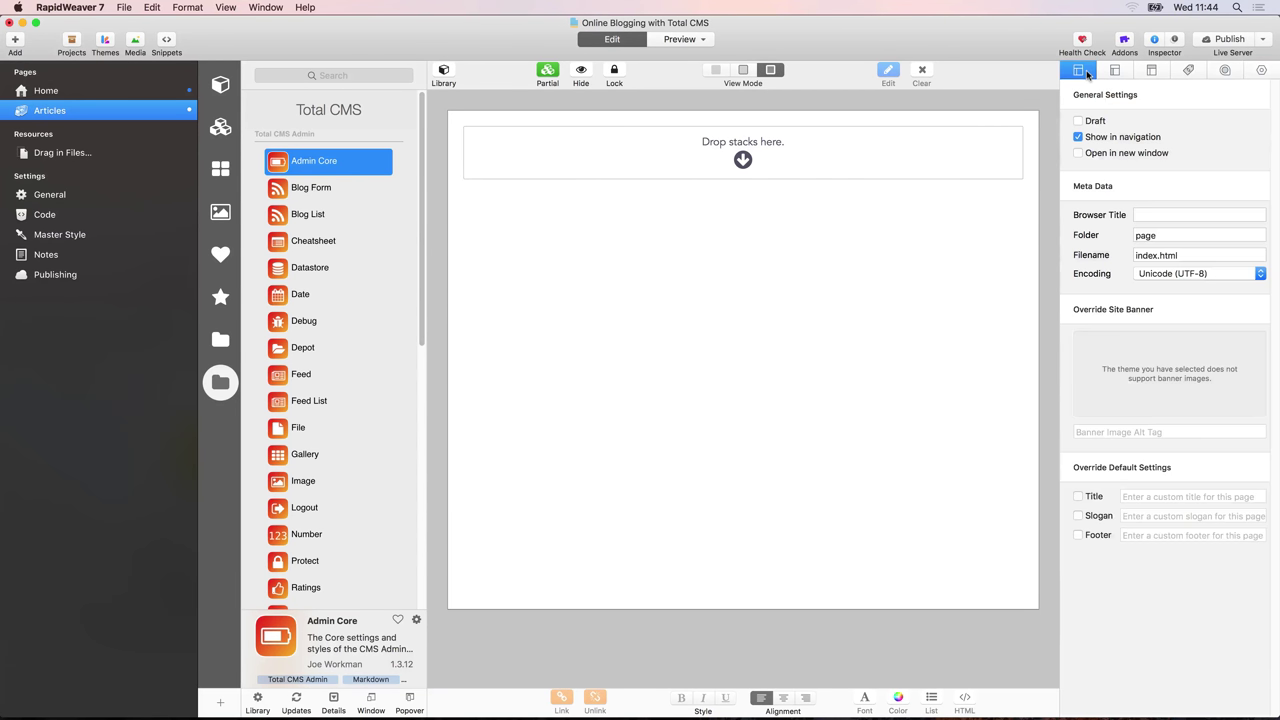
{"action": "double_click", "coordinate": [1146, 235]}
{"action": "type", "text": "admin/art"}
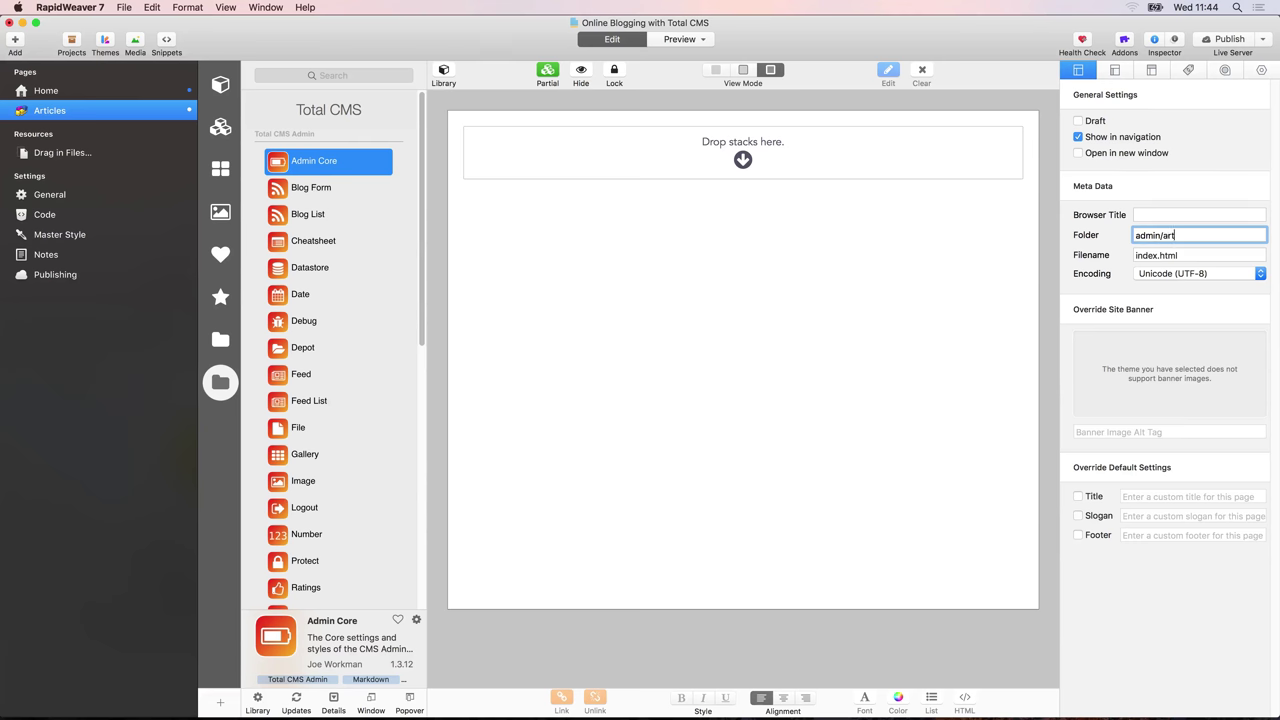
{"action": "type", "text": "icles"}
{"action": "key", "text": "Return"}
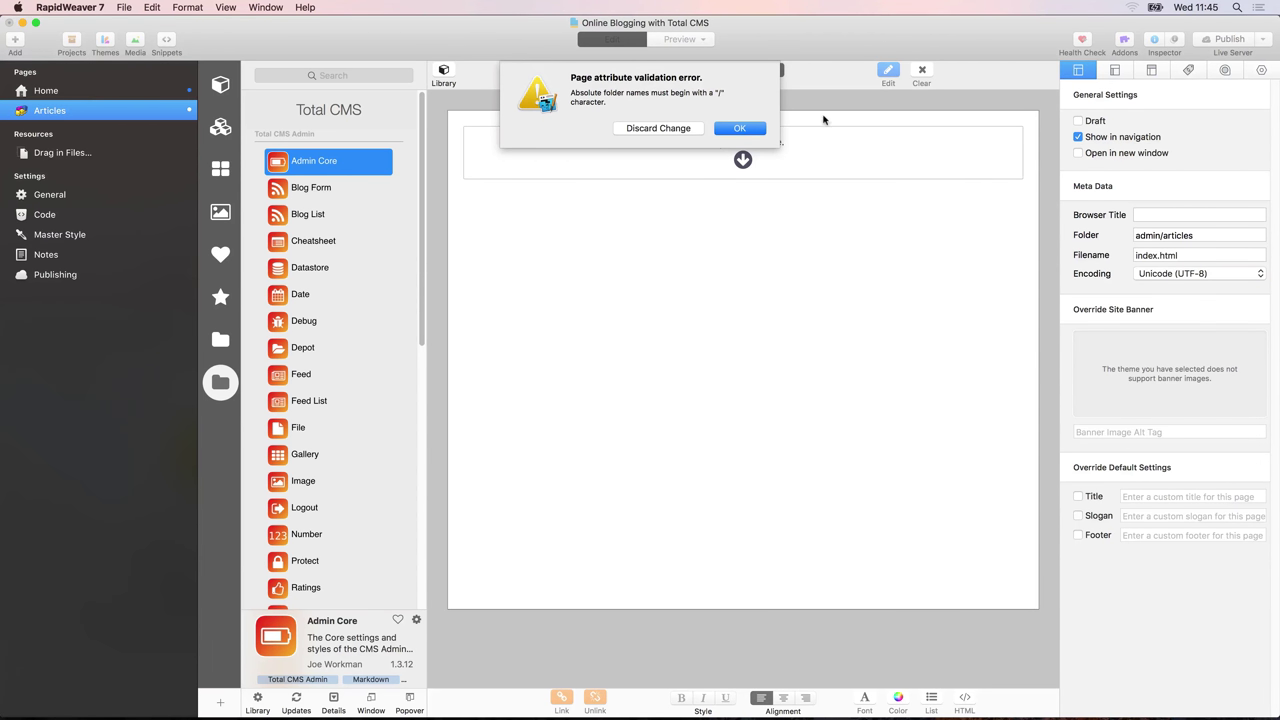
{"action": "left_click", "coordinate": [740, 128]}
{"action": "key", "text": "Tab"}
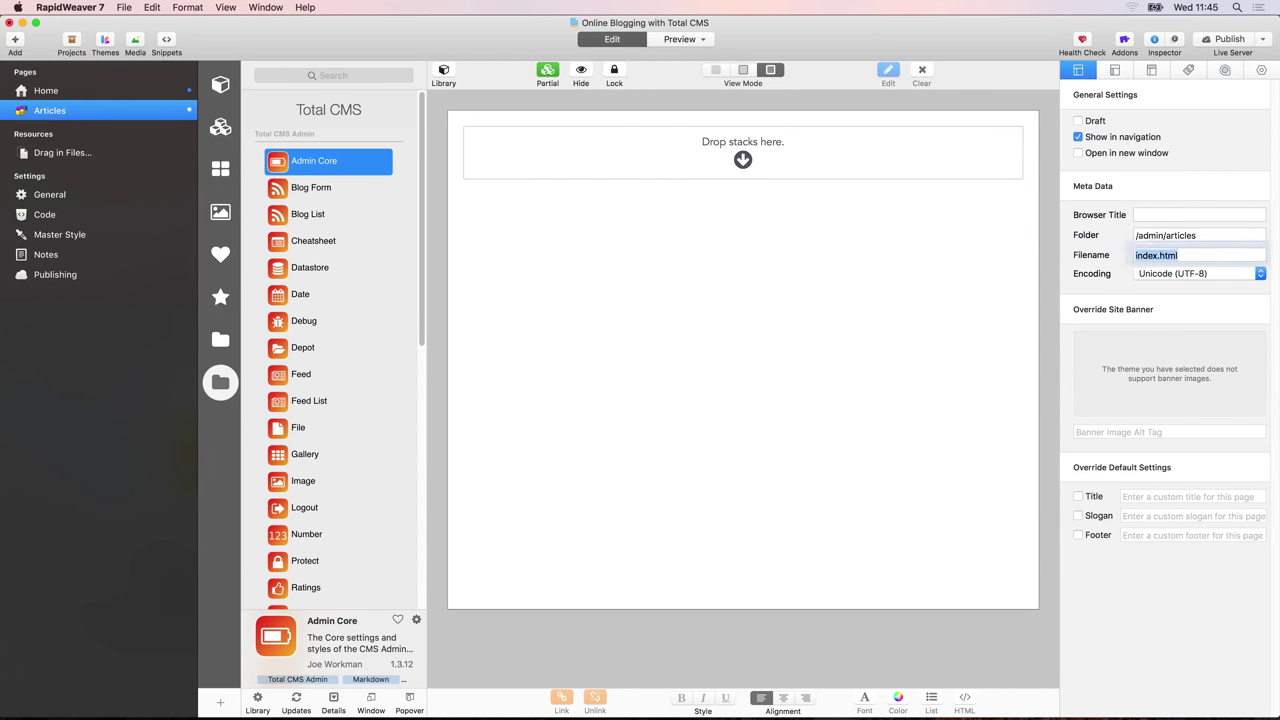
Change the Articles page's filename to index.php
{"action": "key", "text": "Right"}
{"action": "key", "text": "BackSpace"}
{"action": "key", "text": "BackSpace"}
{"action": "key", "text": "BackSpace"}
{"action": "key", "text": "BackSpace"}
{"action": "type", "text": "php"}
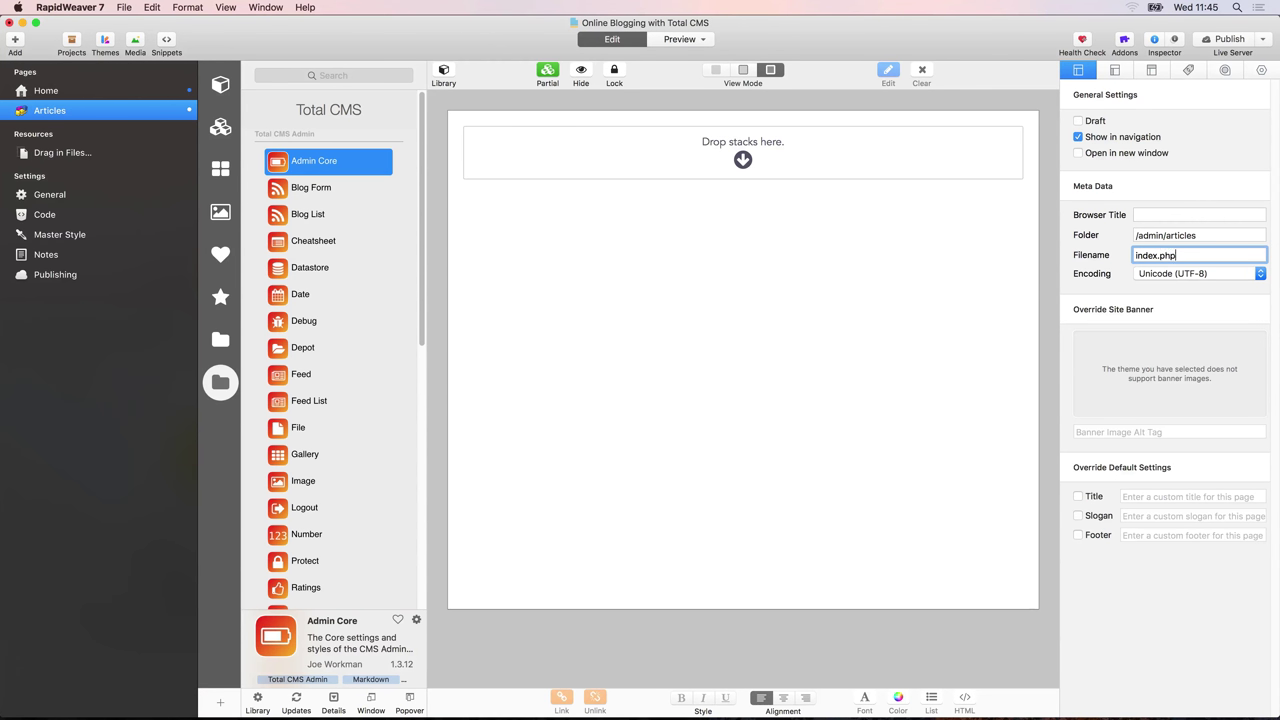
{"action": "key", "text": "Return"}
Add the Total CMS Admin Core stack to the Articles page and paste the licence key into its License field
{"action": "left_click_drag", "start_coordinate": [276, 164], "coordinate": [566, 155]}
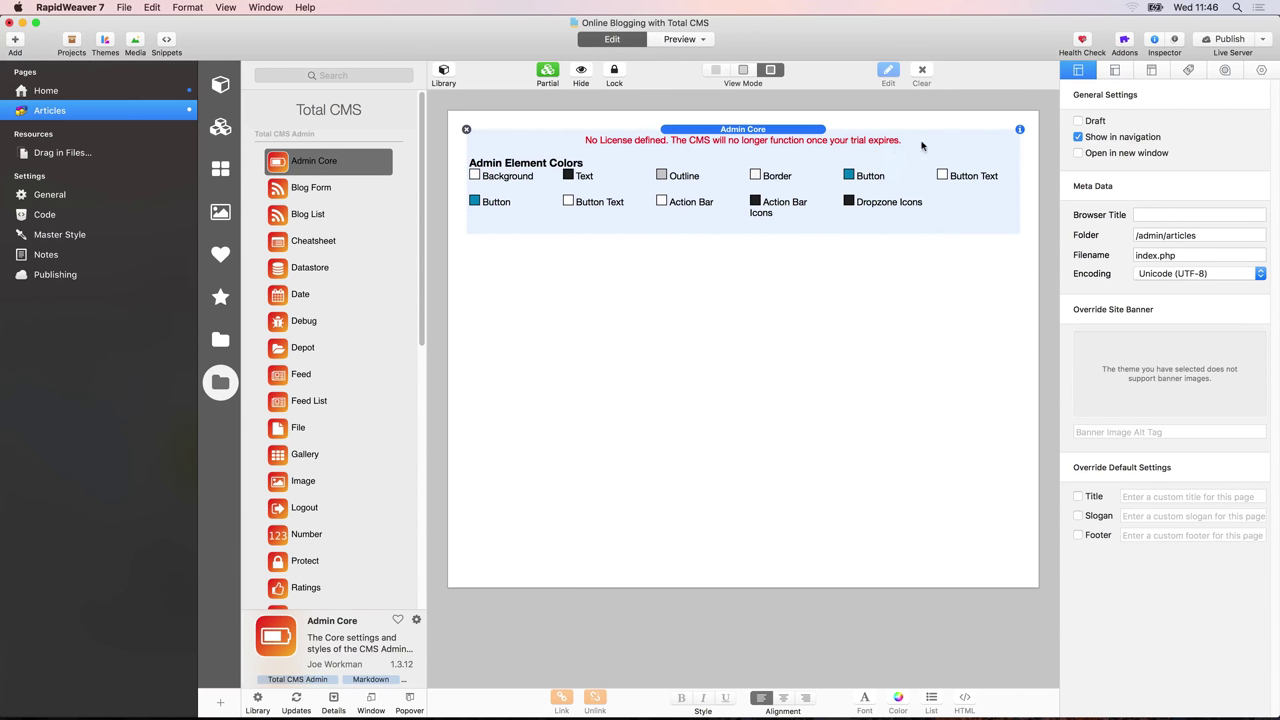
{"action": "left_click", "coordinate": [1264, 71]}
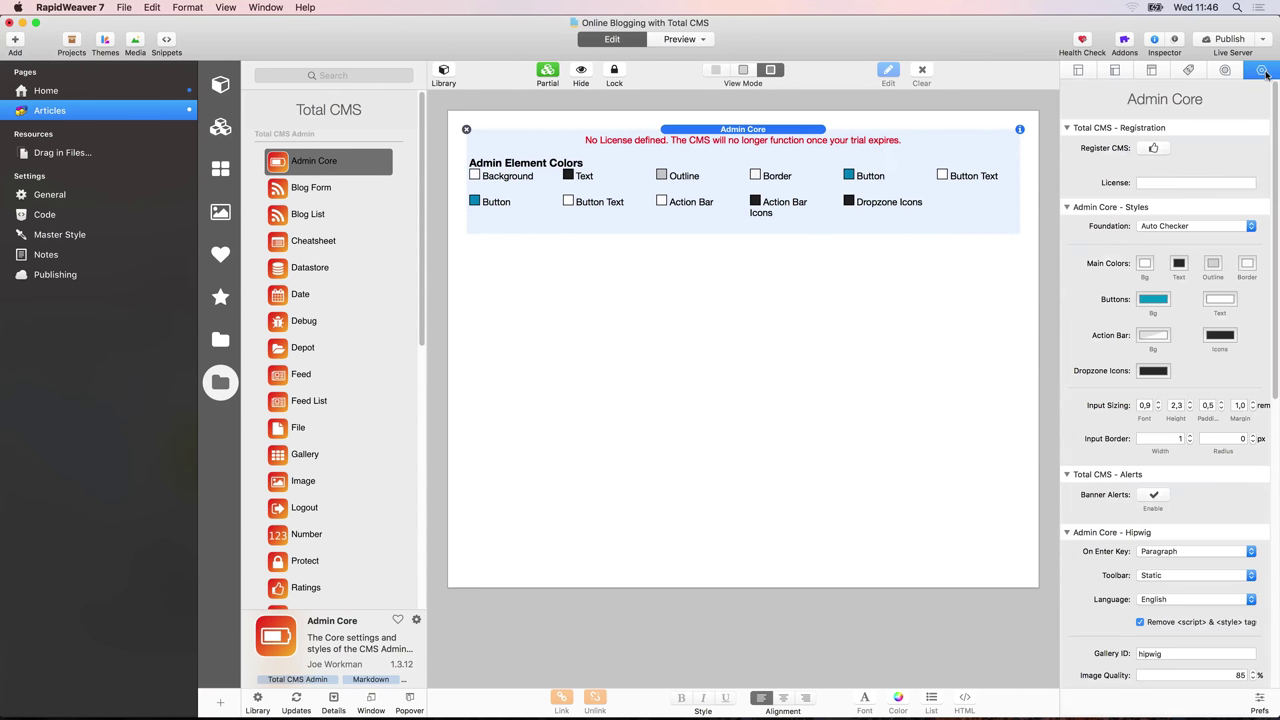
{"action": "left_click", "coordinate": [1152, 182]}
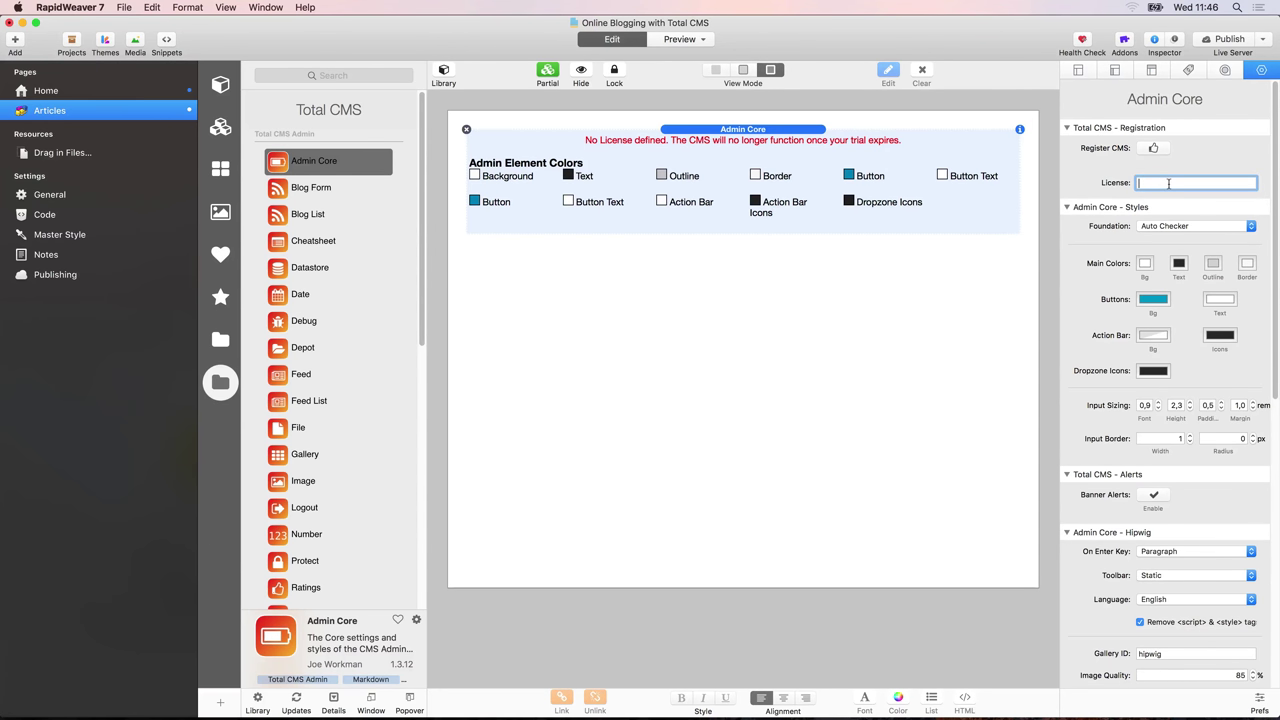
{"action": "key", "text": "super+v"}
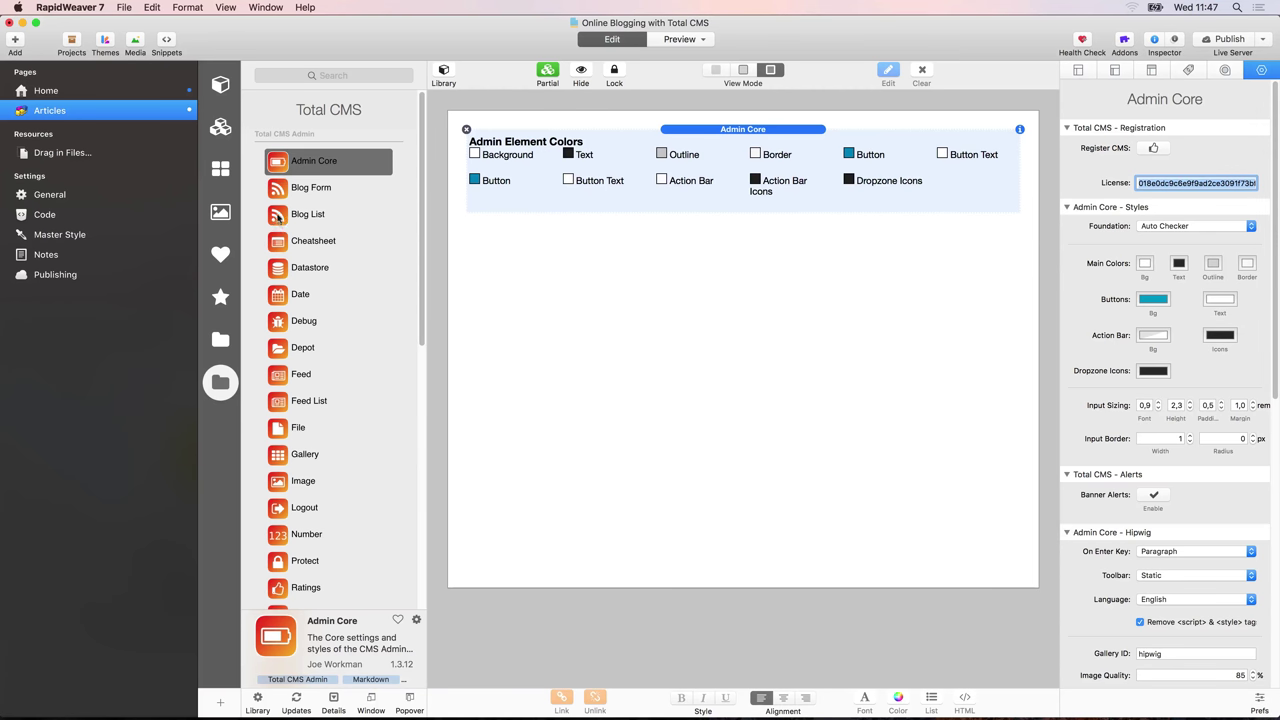
Add the Total CMS Admin Blog List stack below Admin Core and set its CMS ID to articles
{"action": "scroll", "coordinate": [280, 235], "scroll_direction": "down", "scroll_amount": 15}
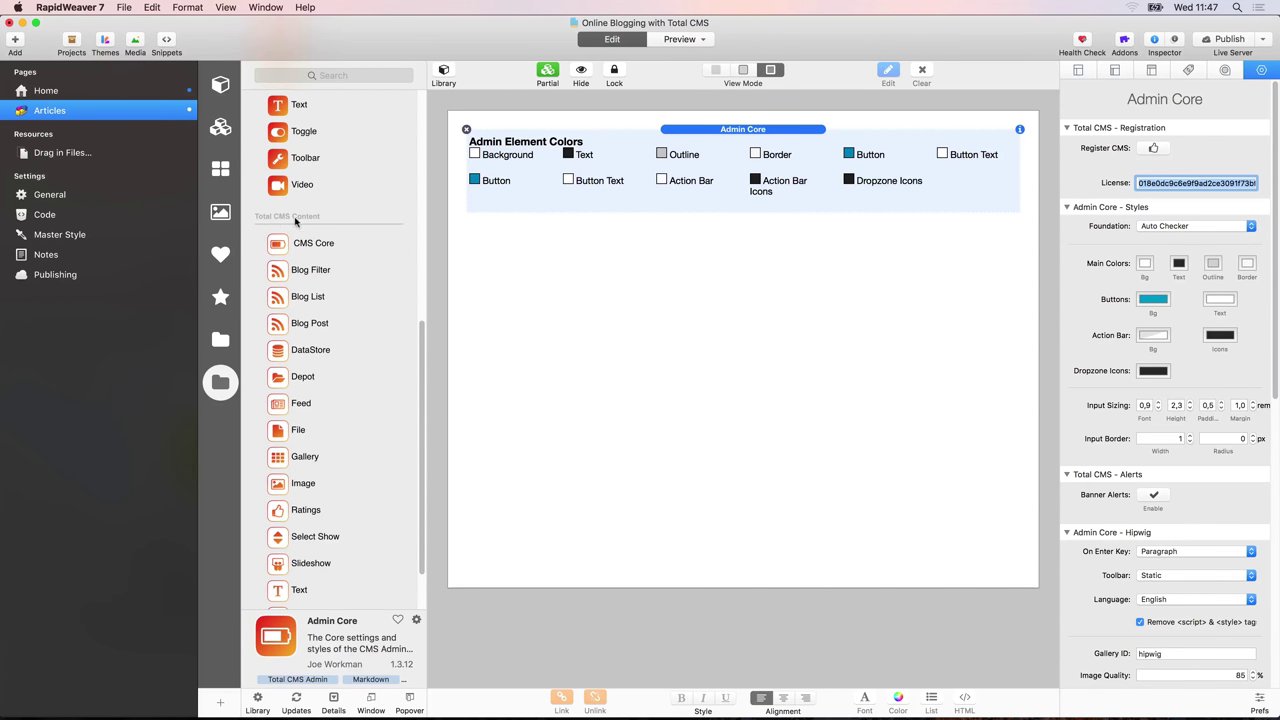
{"action": "scroll", "coordinate": [300, 222], "scroll_direction": "down", "scroll_amount": 3}
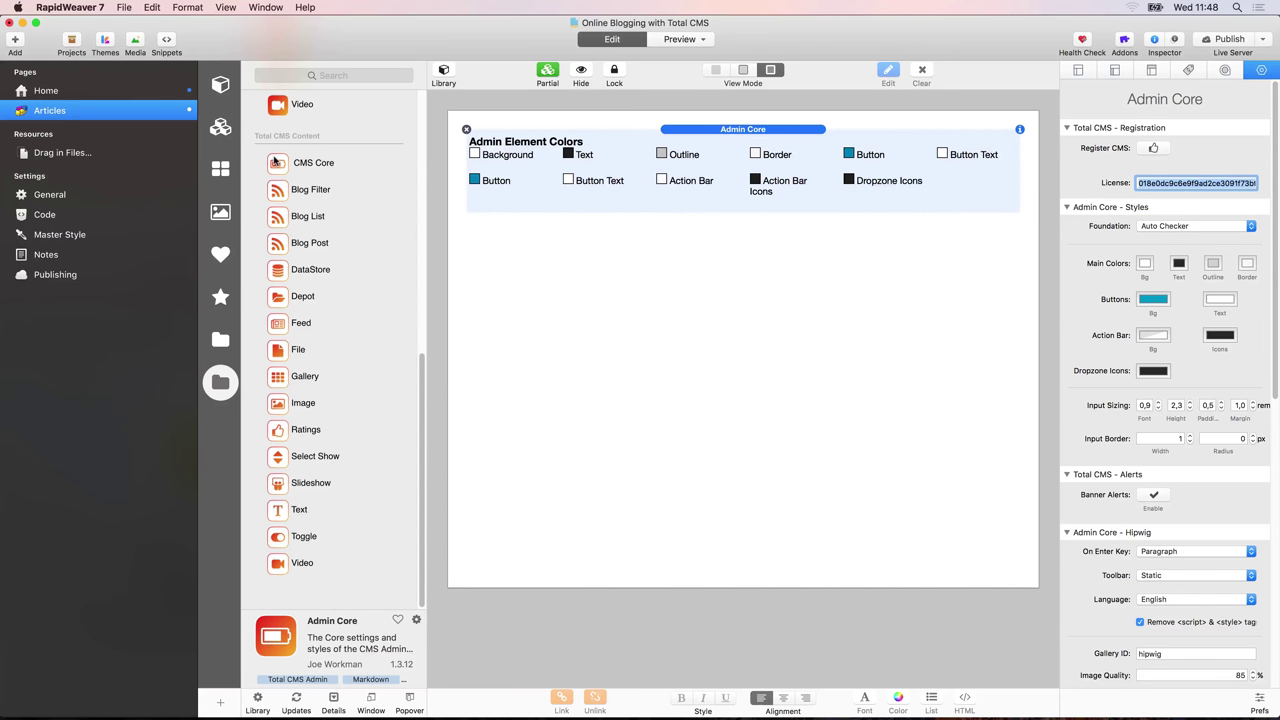
{"action": "scroll", "coordinate": [275, 162], "scroll_direction": "up", "scroll_amount": 10}
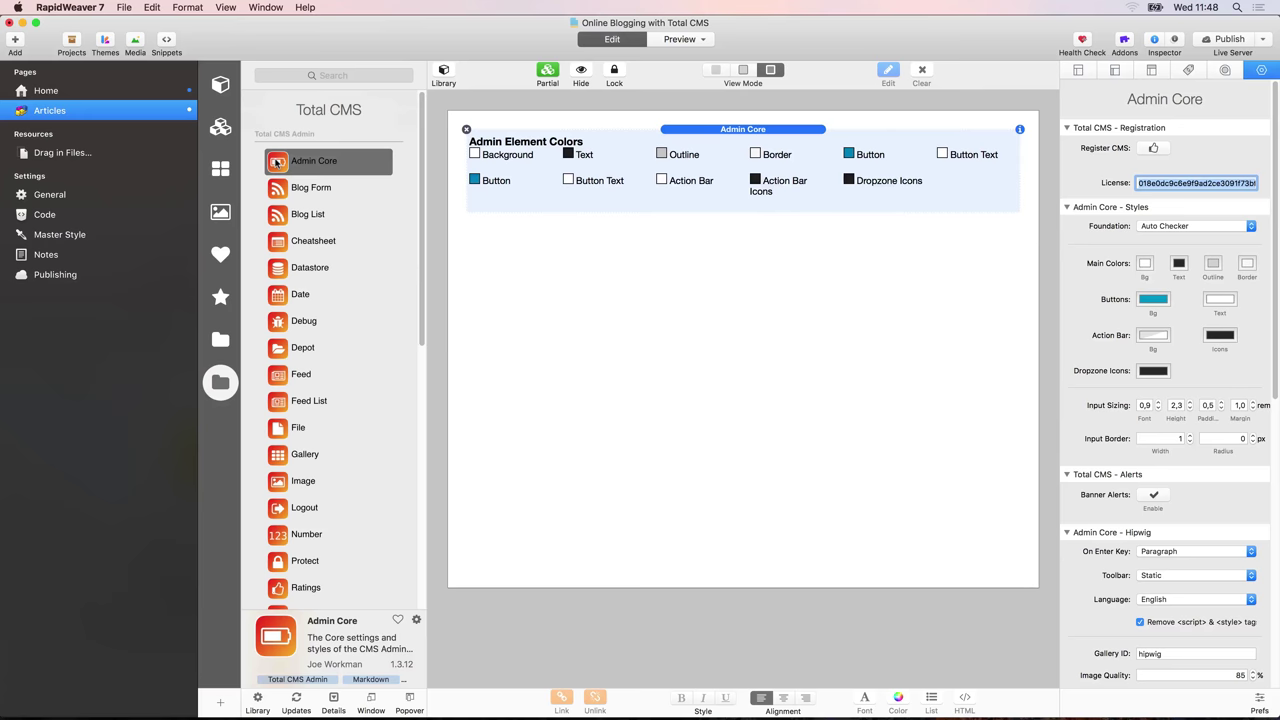
{"action": "scroll", "coordinate": [276, 162], "scroll_direction": "down", "scroll_amount": 15}
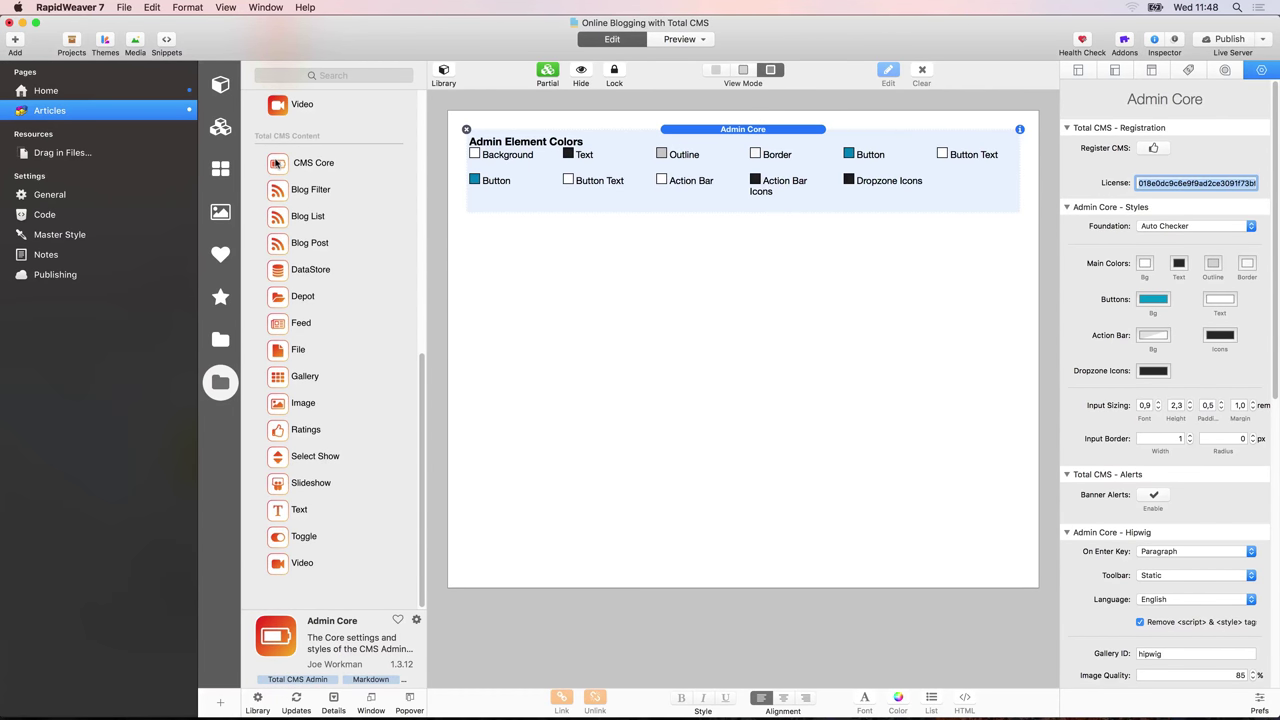
{"action": "scroll", "coordinate": [276, 162], "scroll_direction": "up", "scroll_amount": 10}
{"action": "scroll", "coordinate": [276, 162], "scroll_direction": "up", "scroll_amount": 2}
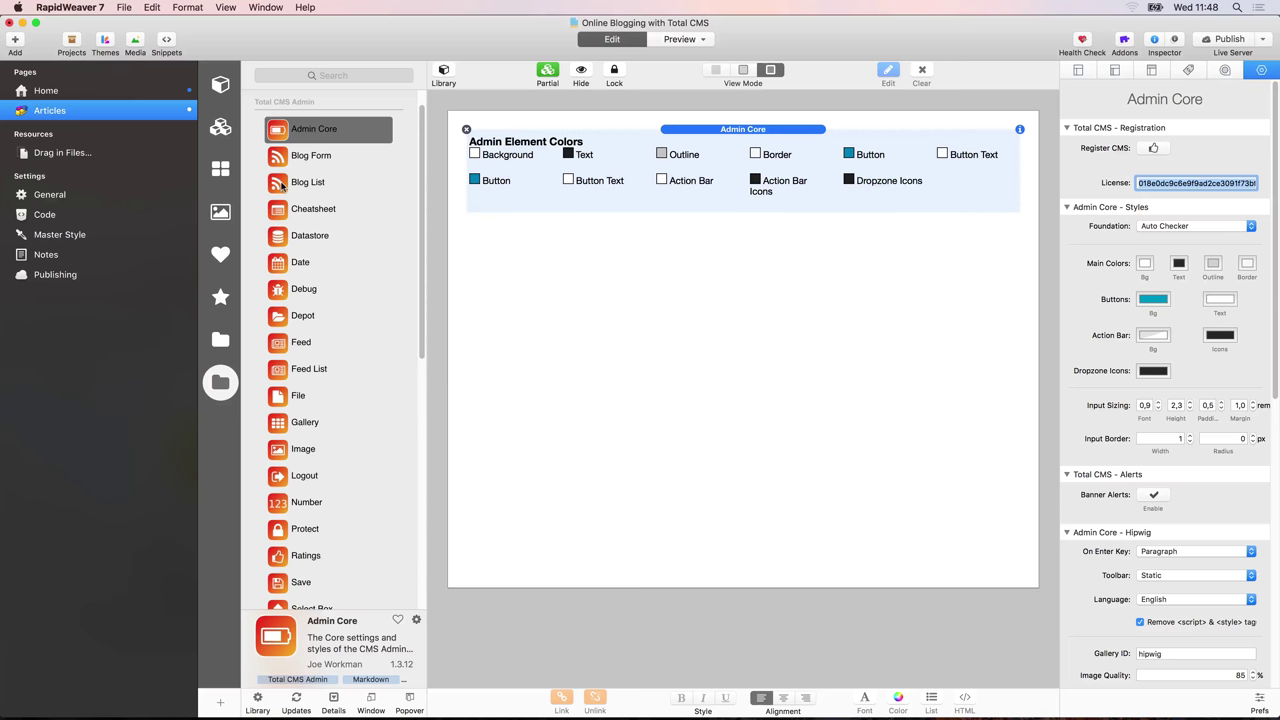
{"action": "left_click_drag", "start_coordinate": [284, 186], "coordinate": [566, 234]}
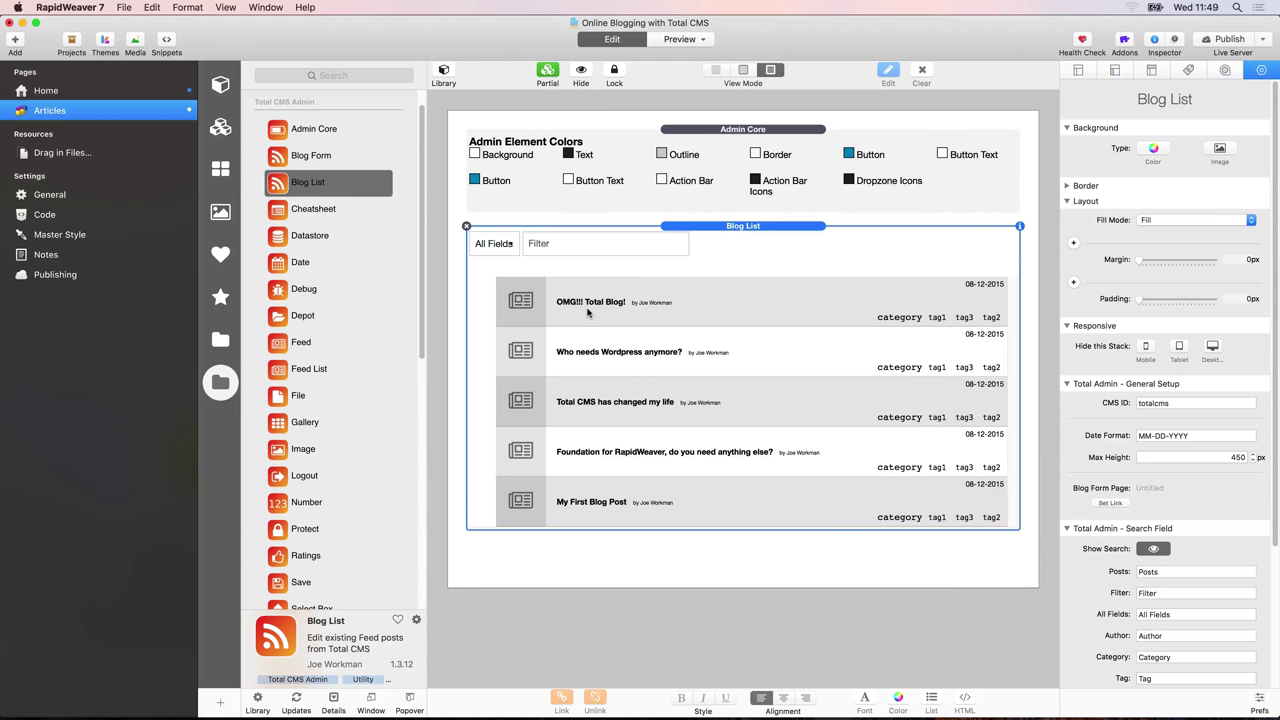
{"action": "left_click", "coordinate": [1165, 403]}
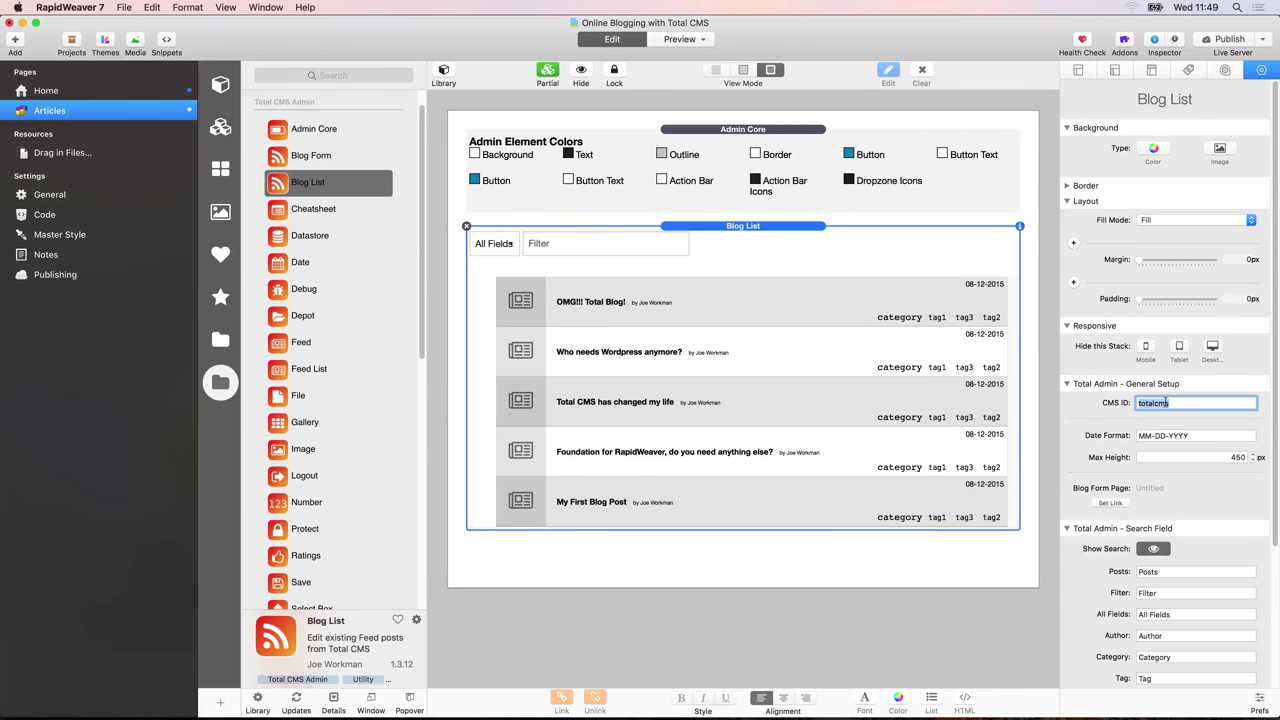
{"action": "type", "text": "articles"}
{"action": "left_click", "coordinate": [1196, 435]}
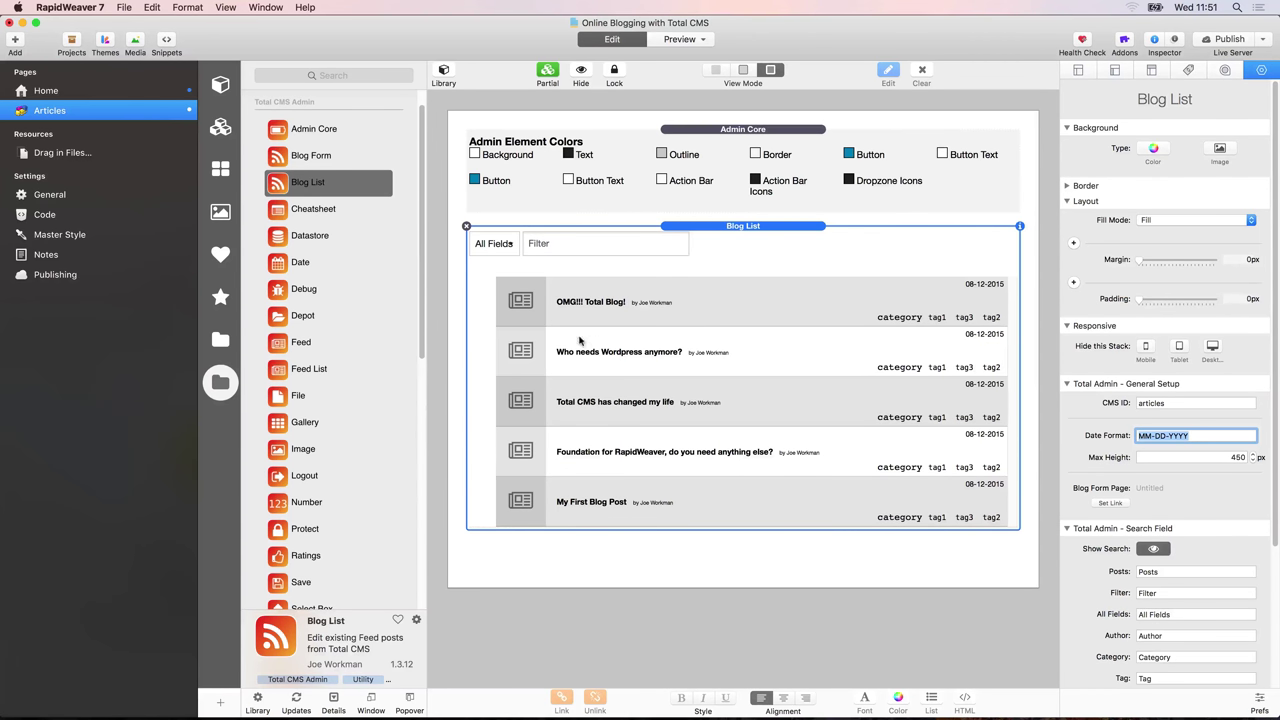
Add a new Stacks page to the project and name it Article
{"action": "left_click", "coordinate": [15, 45]}
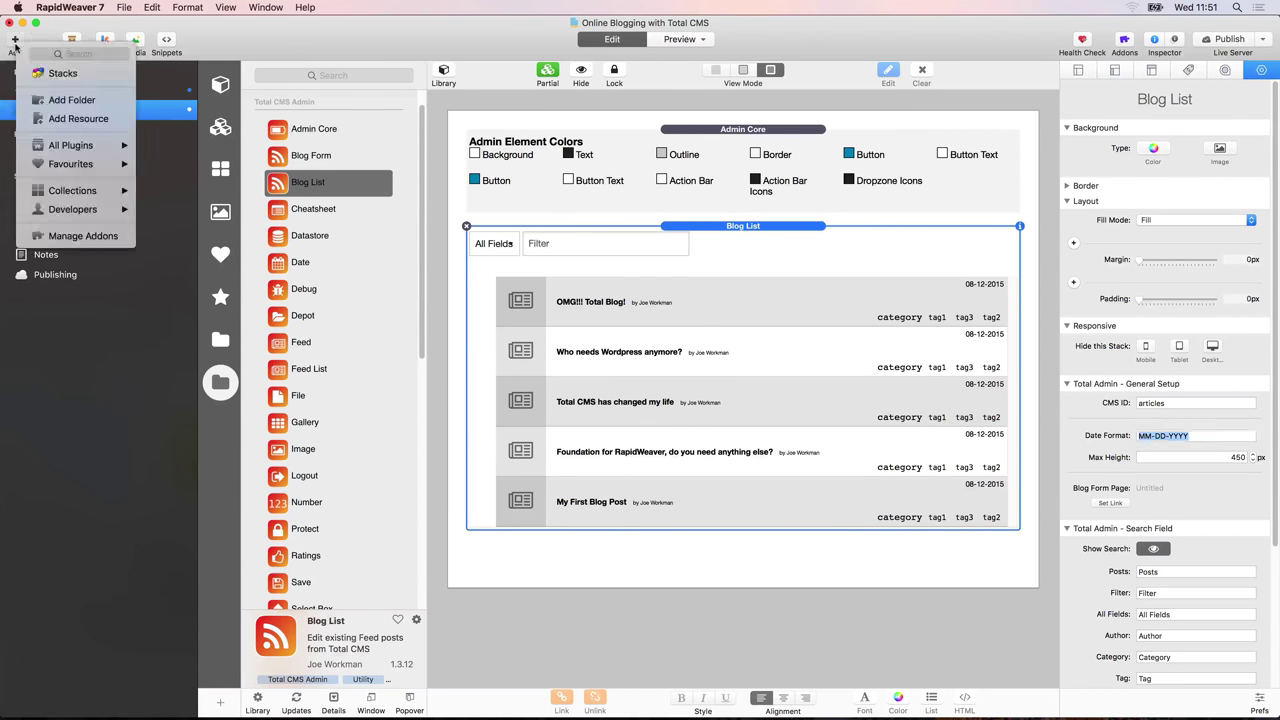
{"action": "left_click", "coordinate": [33, 74]}
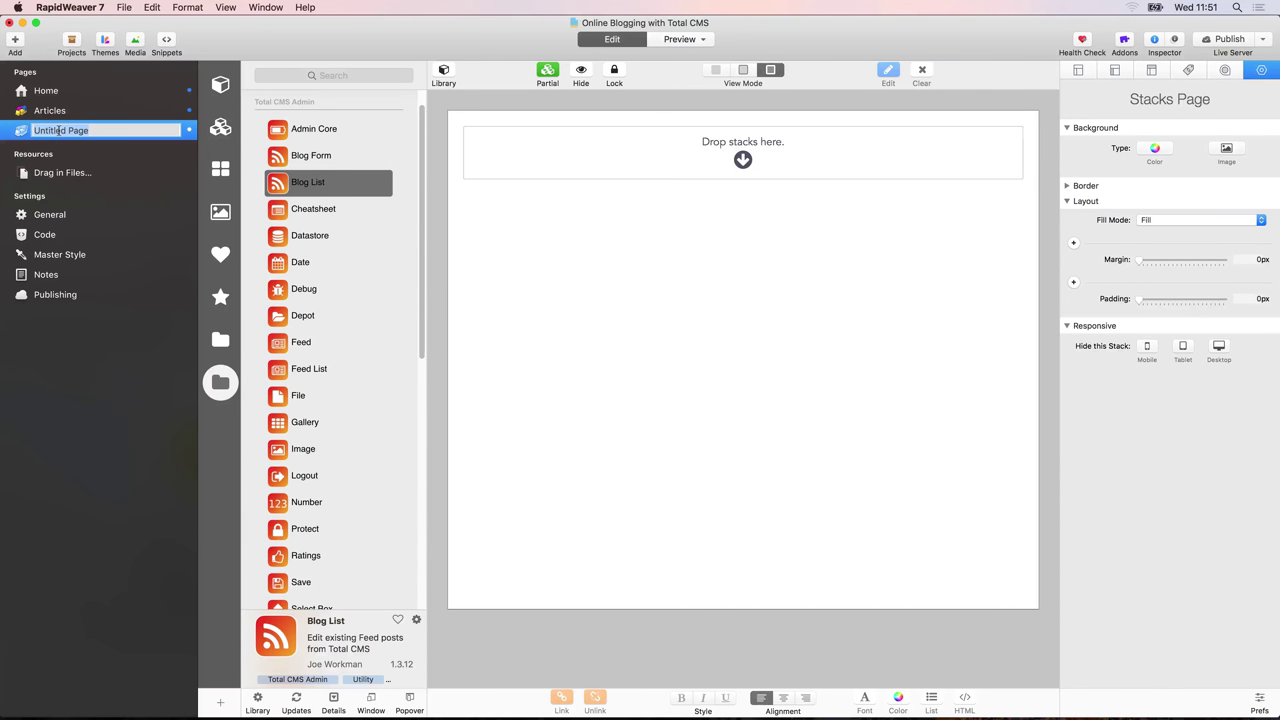
{"action": "type", "text": "Article"}
{"action": "key", "text": "Return"}
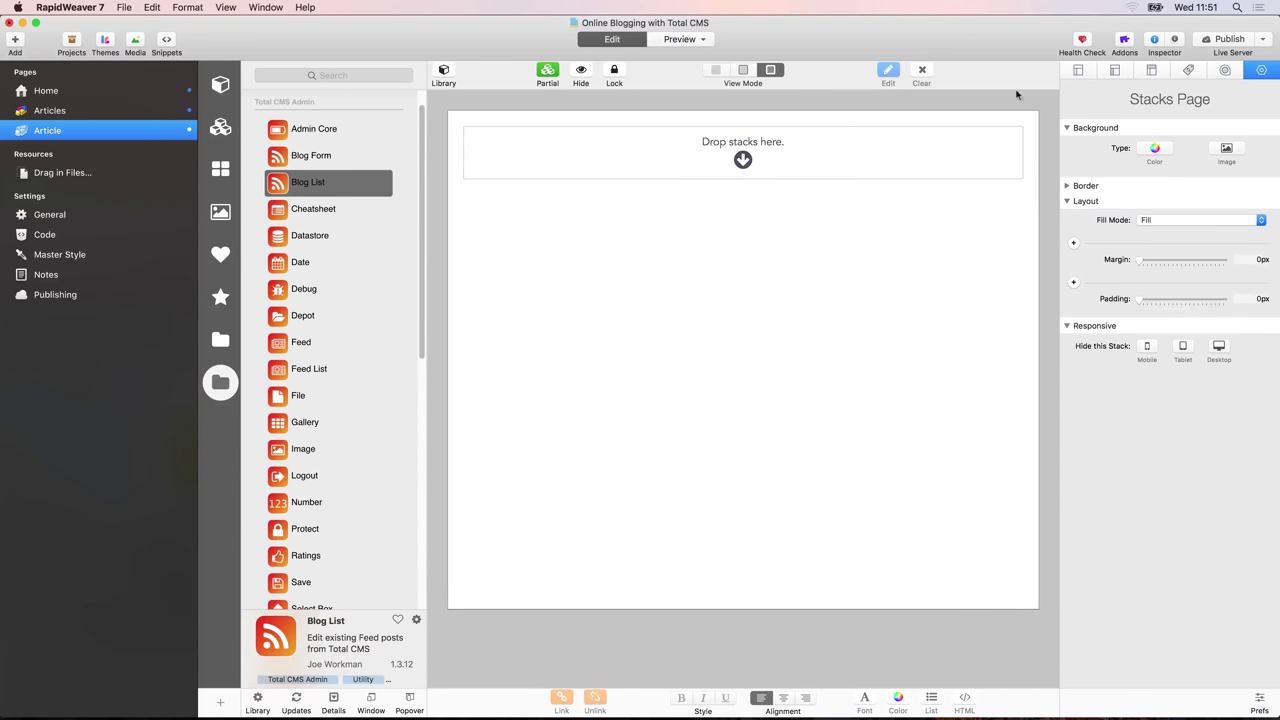
Set the Article page's folder to /admin/articles/article in its general settings
{"action": "left_click", "coordinate": [1080, 70]}
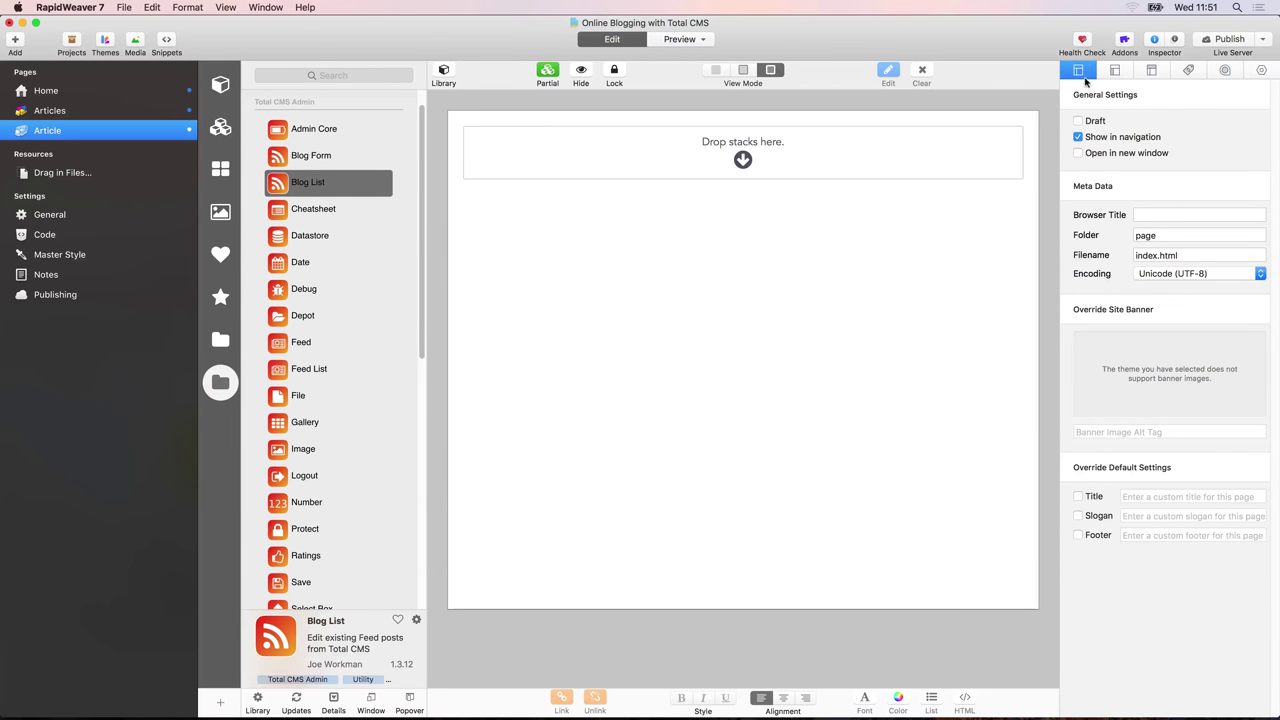
{"action": "double_click", "coordinate": [1147, 236]}
{"action": "type", "text": "/ad"}
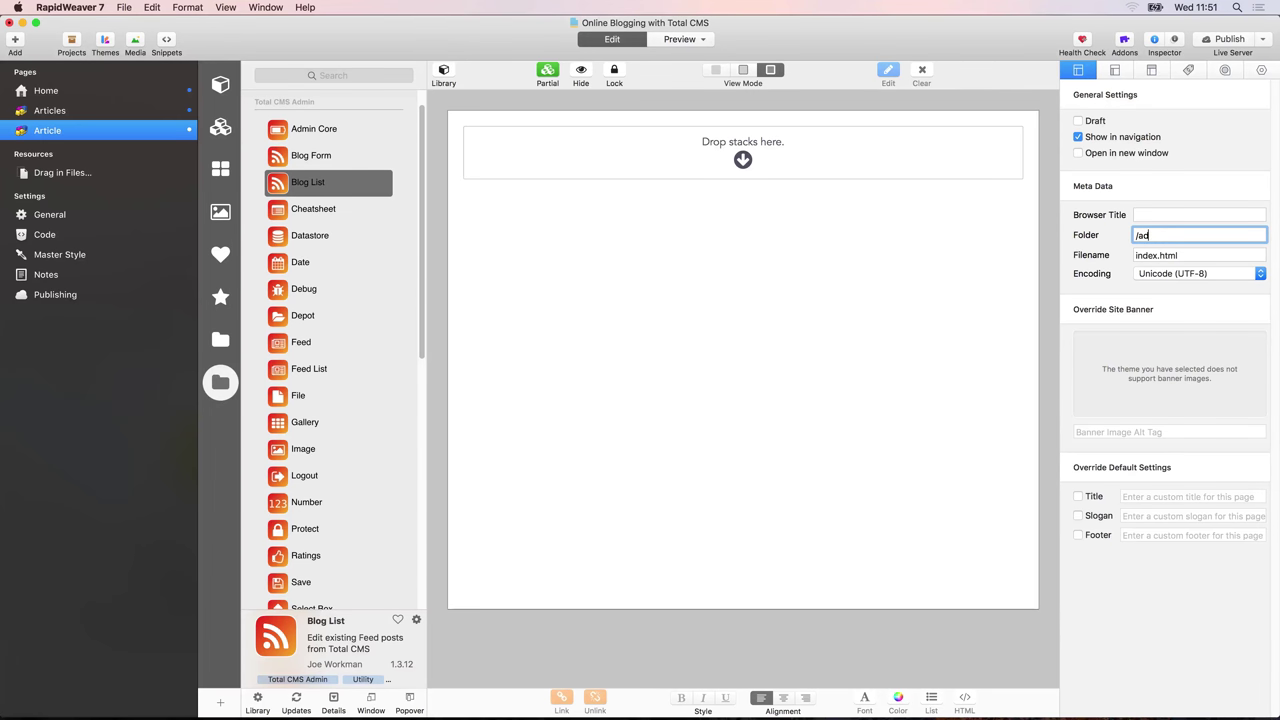
{"action": "type", "text": "min/articles/article"}
{"action": "left_click", "coordinate": [1029, 238]}
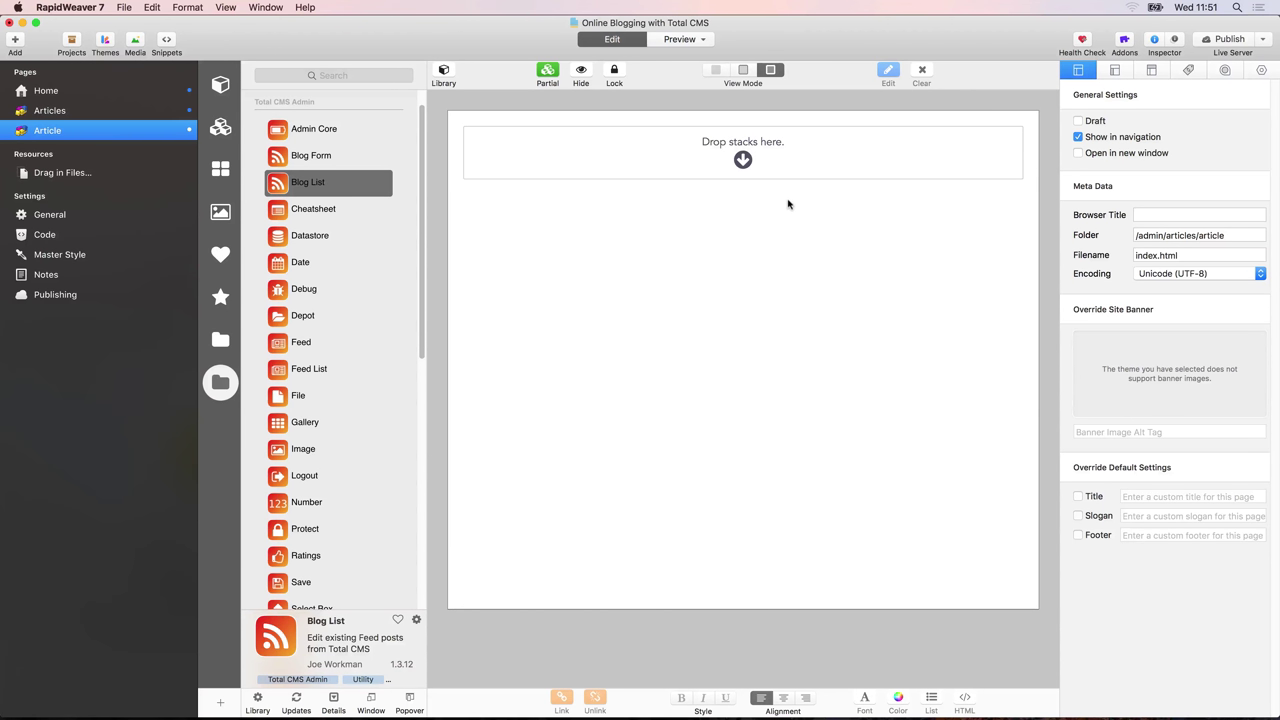
{"action": "left_click_drag", "start_coordinate": [290, 136], "coordinate": [529, 160]}
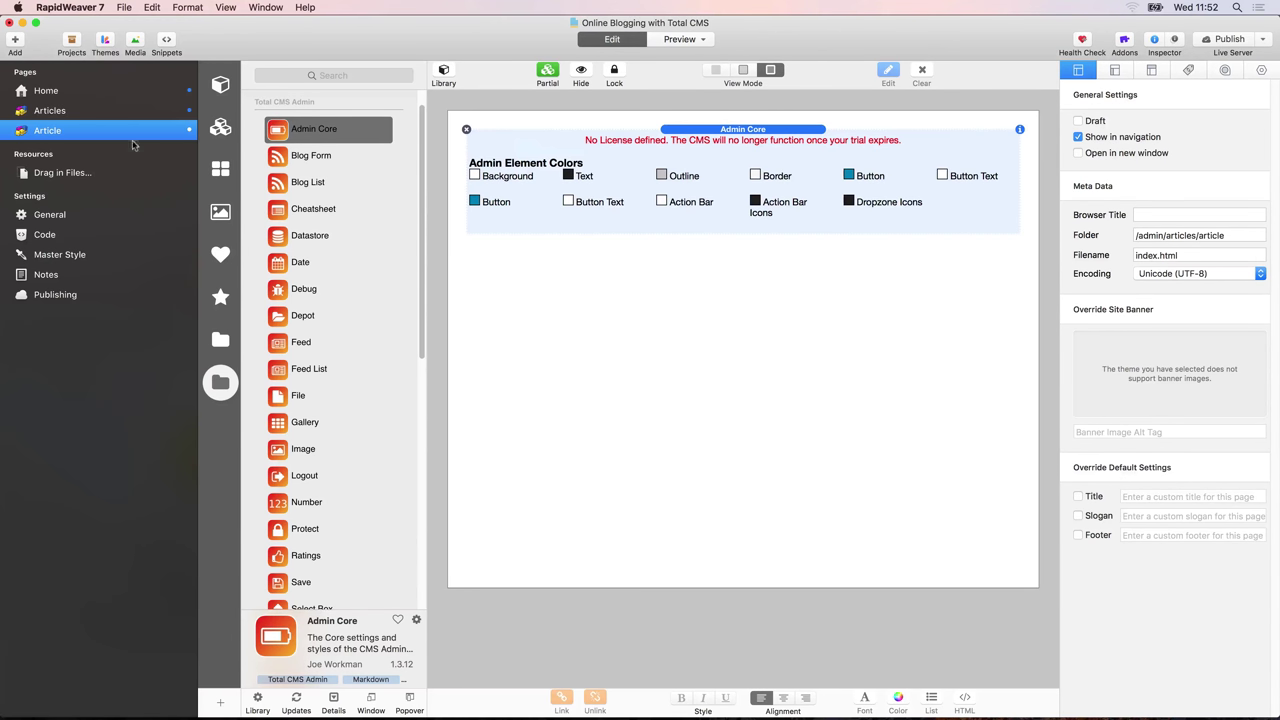
{"action": "left_click", "coordinate": [106, 112]}
{"action": "left_click", "coordinate": [674, 149]}
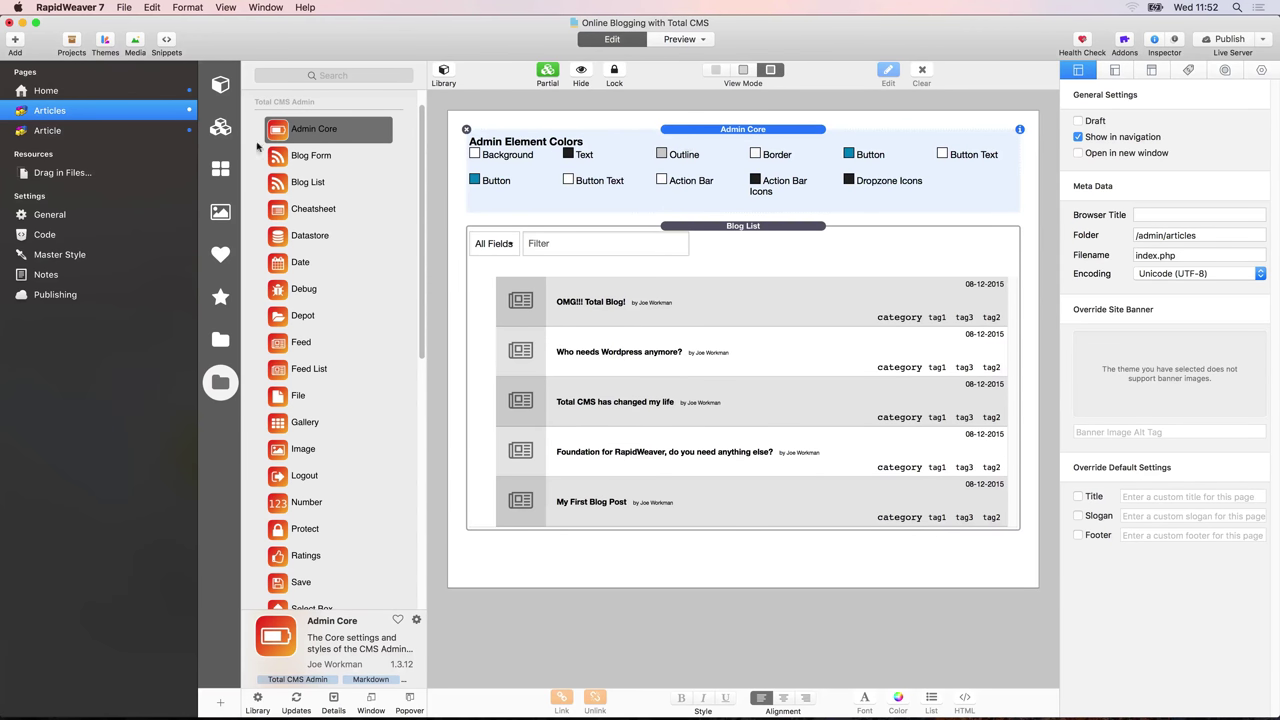
{"action": "left_click", "coordinate": [140, 132]}
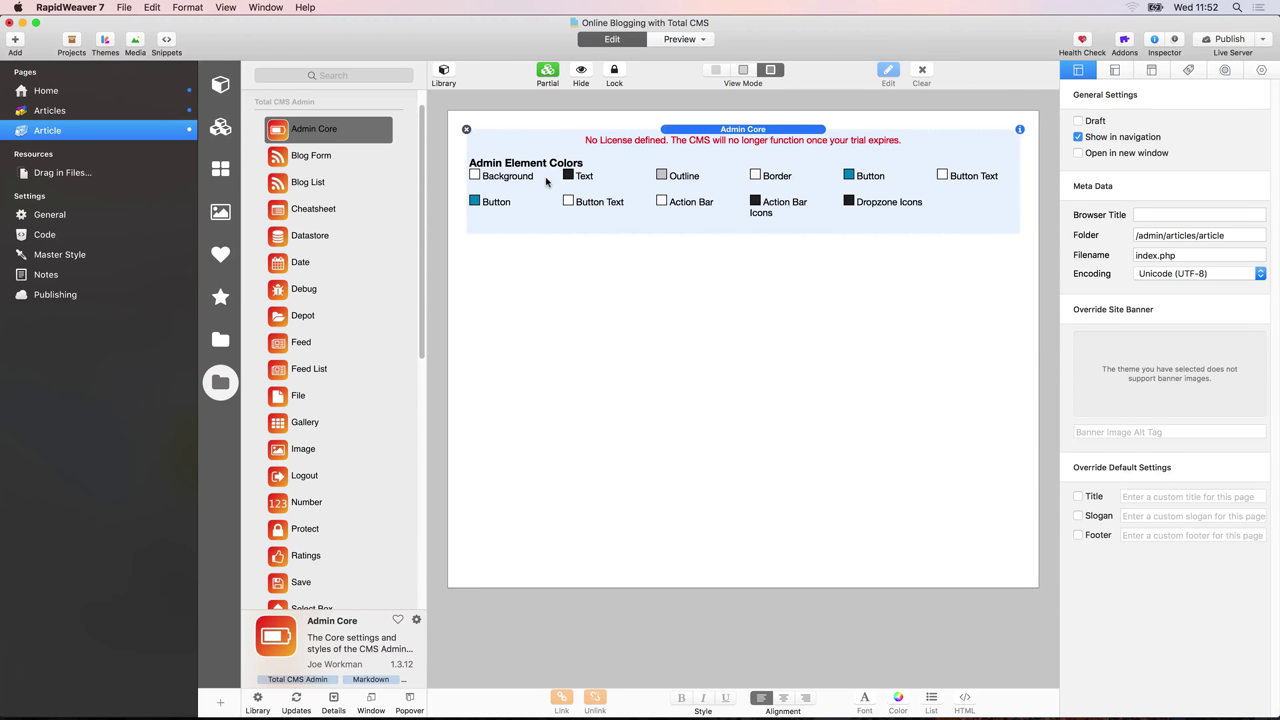
{"action": "left_click", "coordinate": [467, 131]}
Convert the Articles page's Admin Core stack into a partial titled Admin Core and return to the page
{"action": "left_click", "coordinate": [134, 112]}
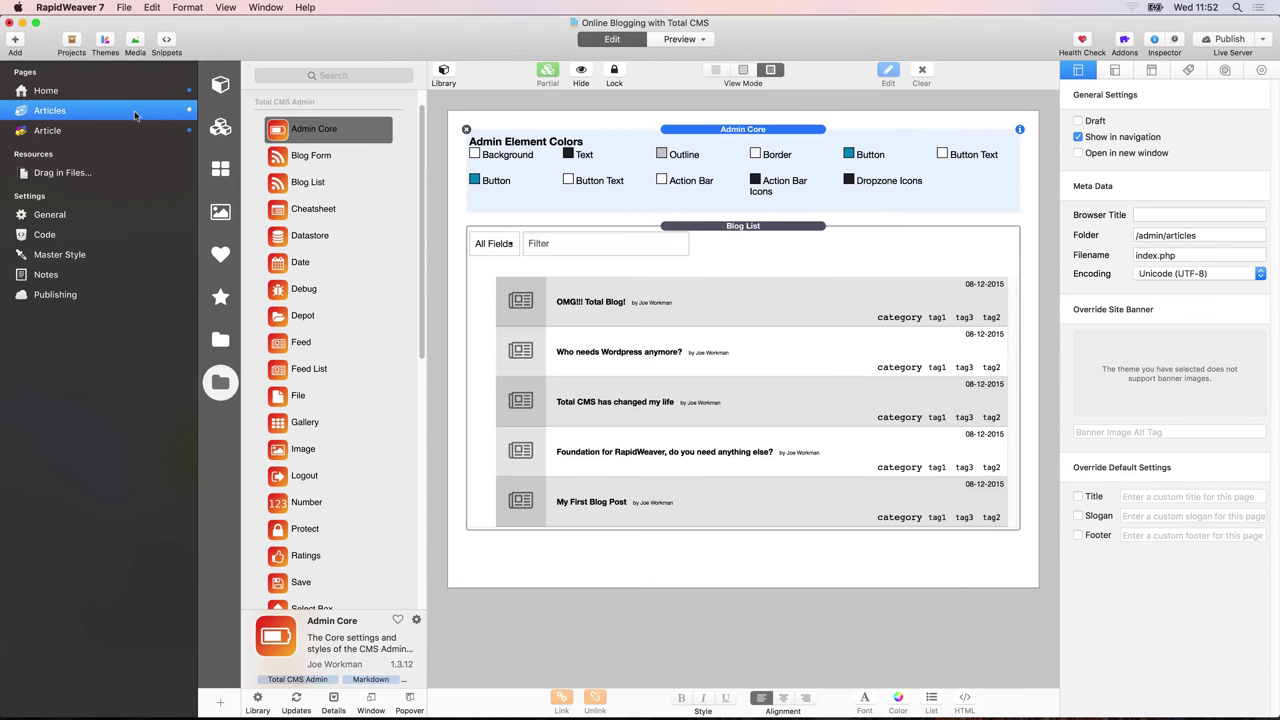
{"action": "left_click", "coordinate": [729, 130]}
{"action": "left_click", "coordinate": [548, 73]}
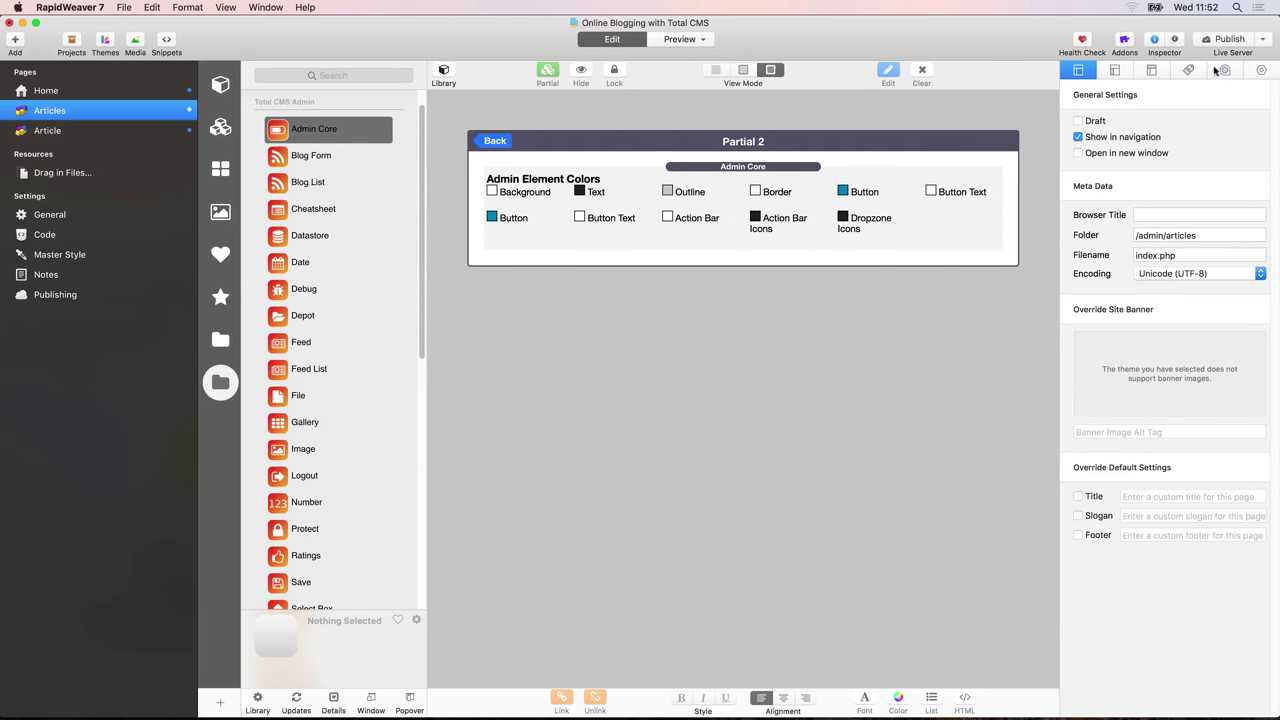
{"action": "left_click", "coordinate": [1262, 71]}
{"action": "triple_click", "coordinate": [1160, 147]}
{"action": "type", "text": "Admin Core"}
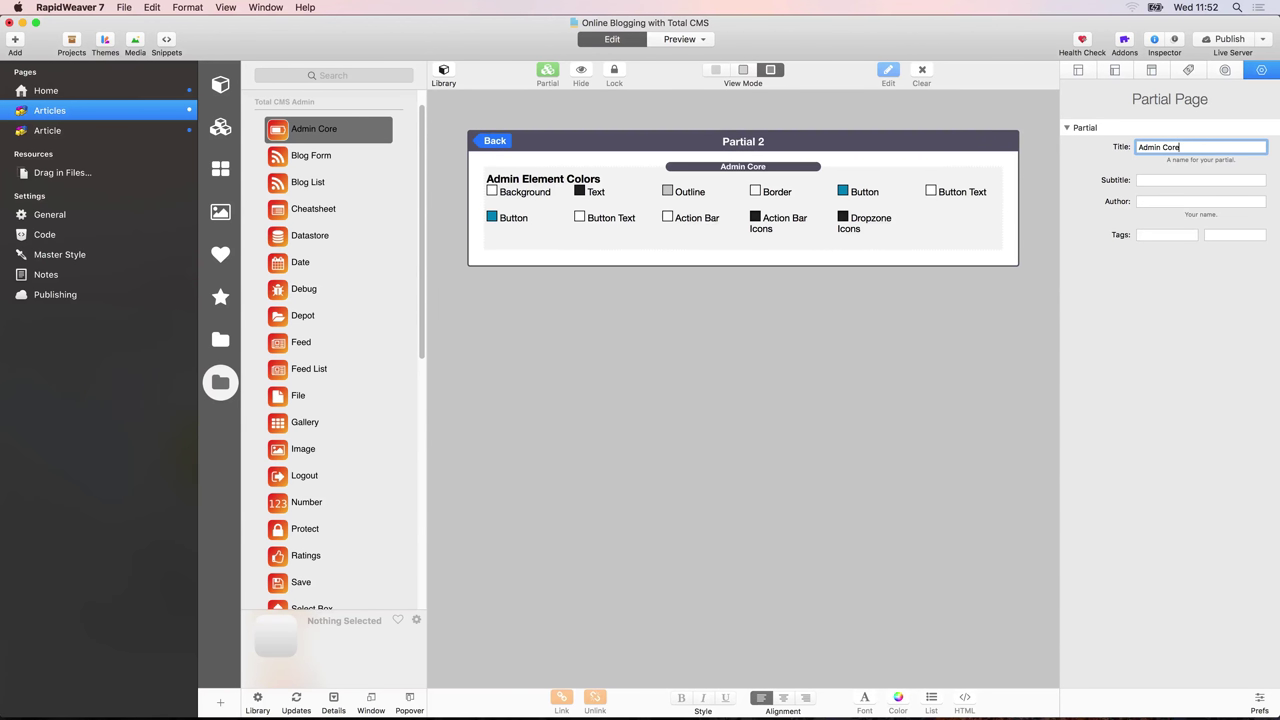
{"action": "key", "text": "Return"}
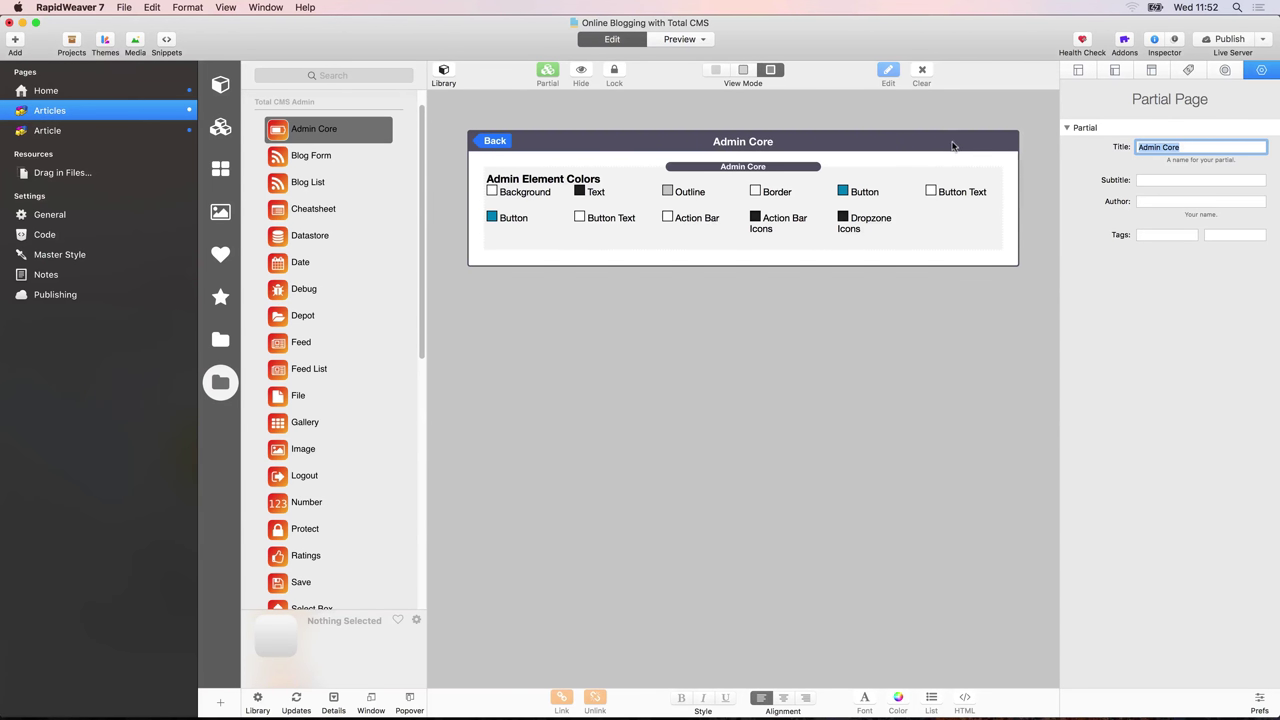
{"action": "left_click", "coordinate": [494, 141]}
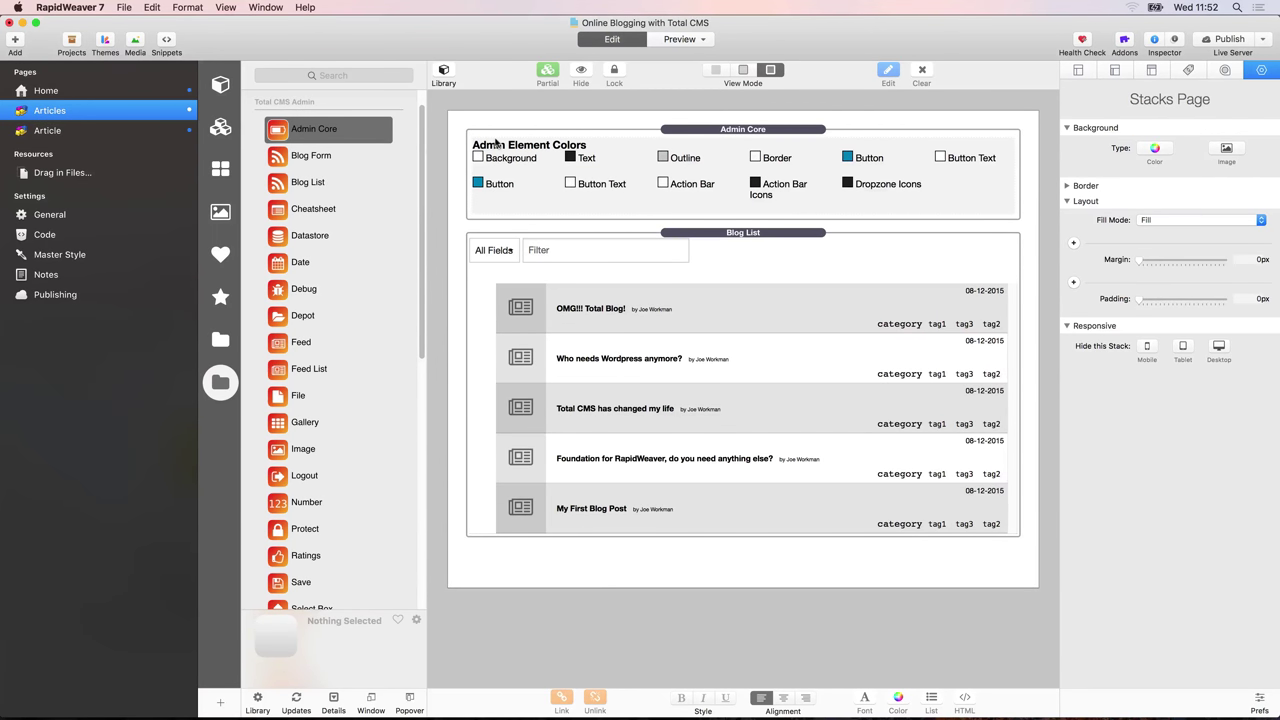
Add the Admin Core partial to the empty Article page
{"action": "left_click", "coordinate": [68, 131]}
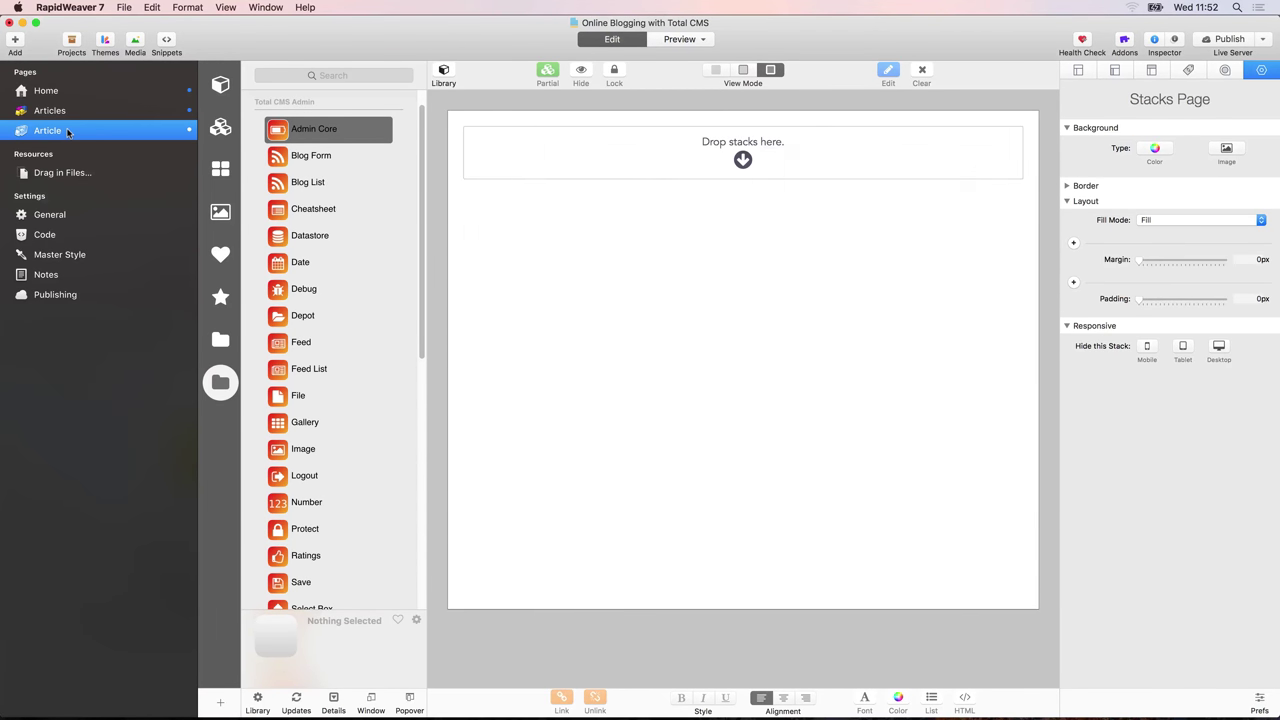
{"action": "left_click", "coordinate": [220, 128]}
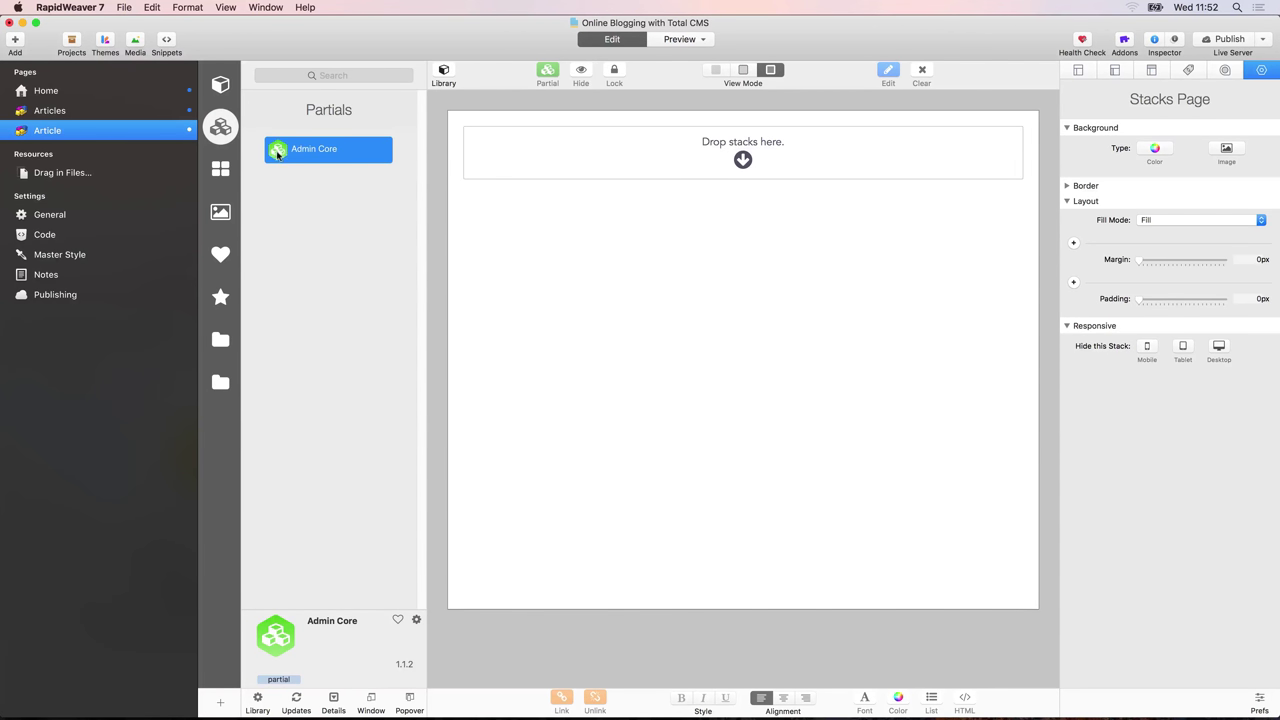
{"action": "left_click_drag", "start_coordinate": [293, 141], "coordinate": [568, 146]}
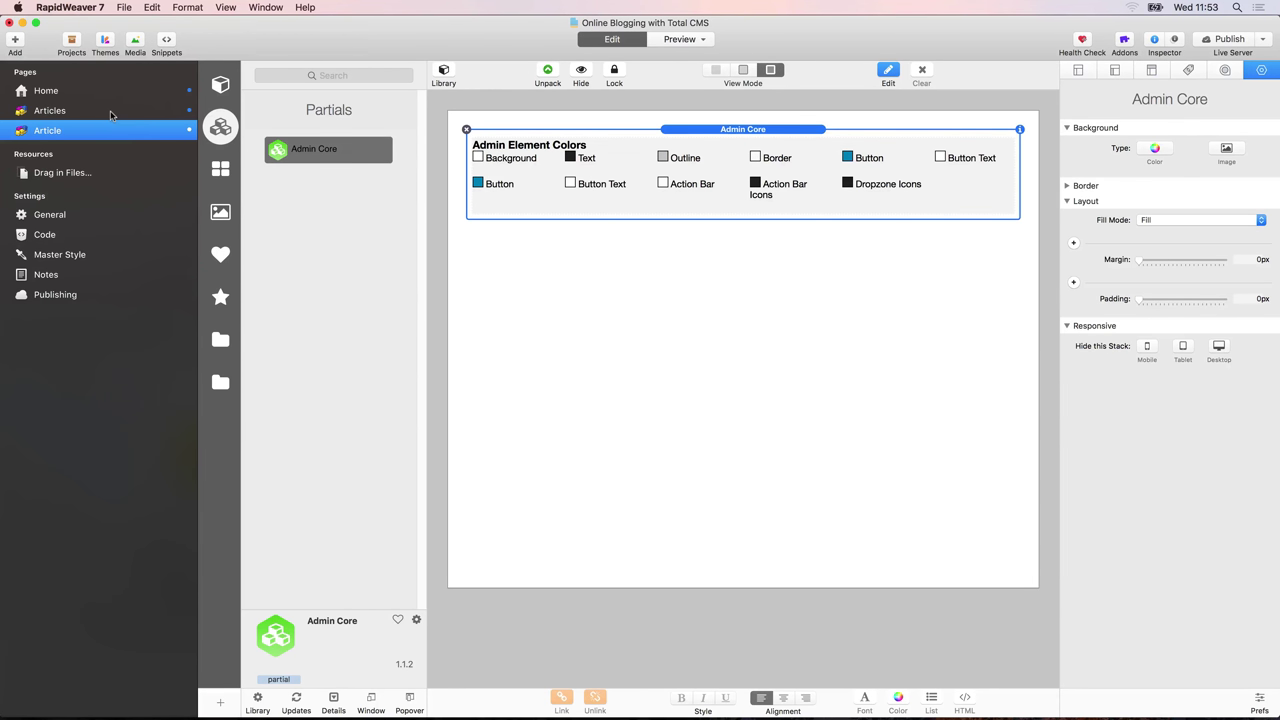
Add a 2 Column Foundation stack below the Admin Core partial on the Article page
{"action": "left_click", "coordinate": [221, 381]}
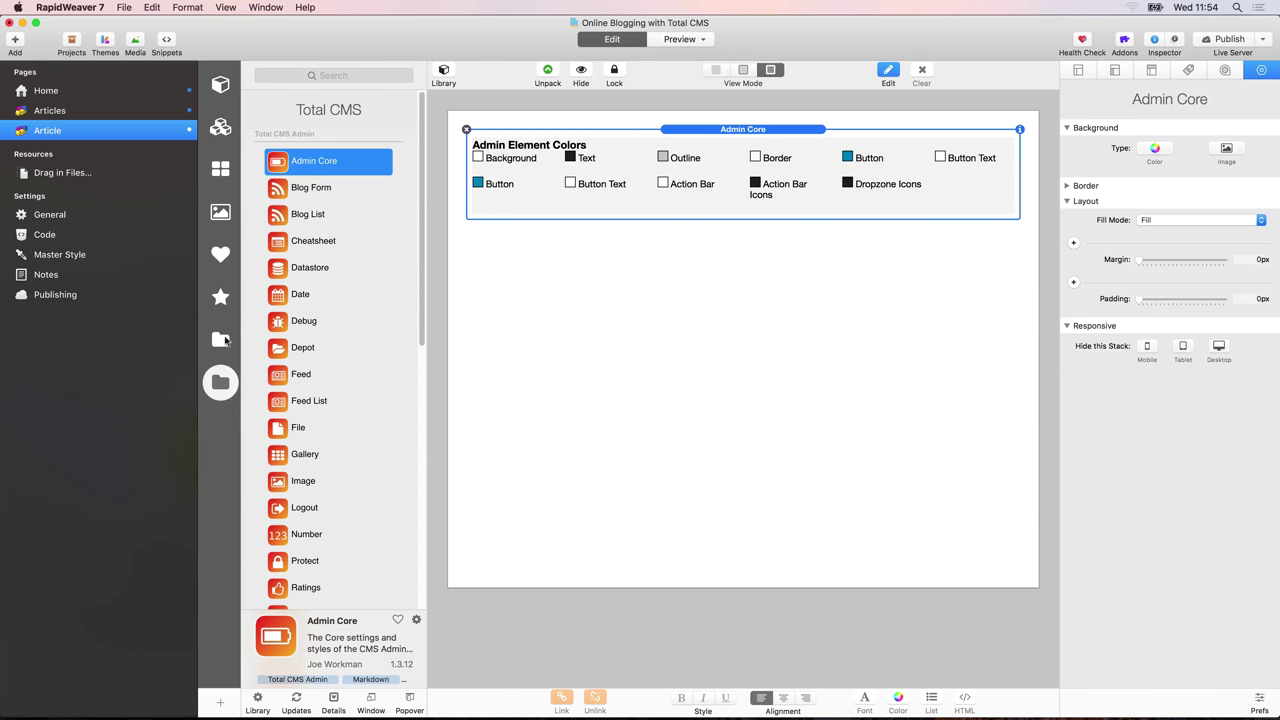
{"action": "left_click", "coordinate": [221, 341]}
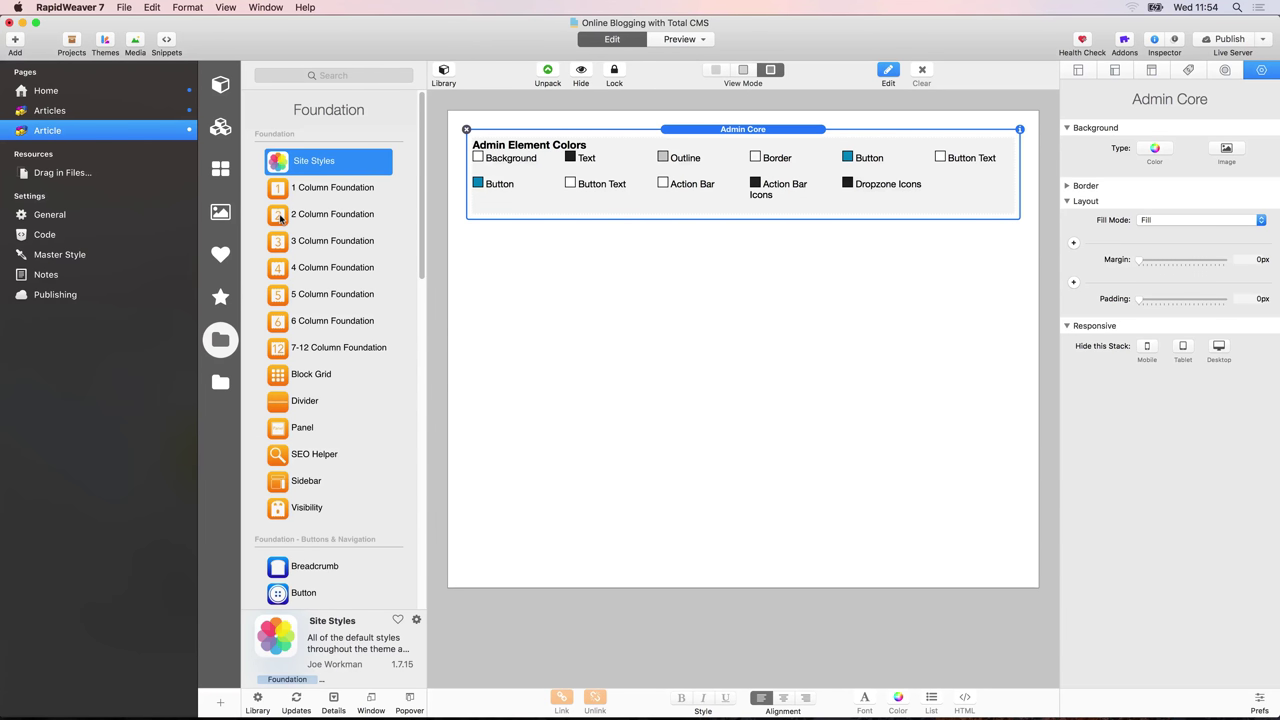
{"action": "left_click_drag", "start_coordinate": [278, 217], "coordinate": [594, 254]}
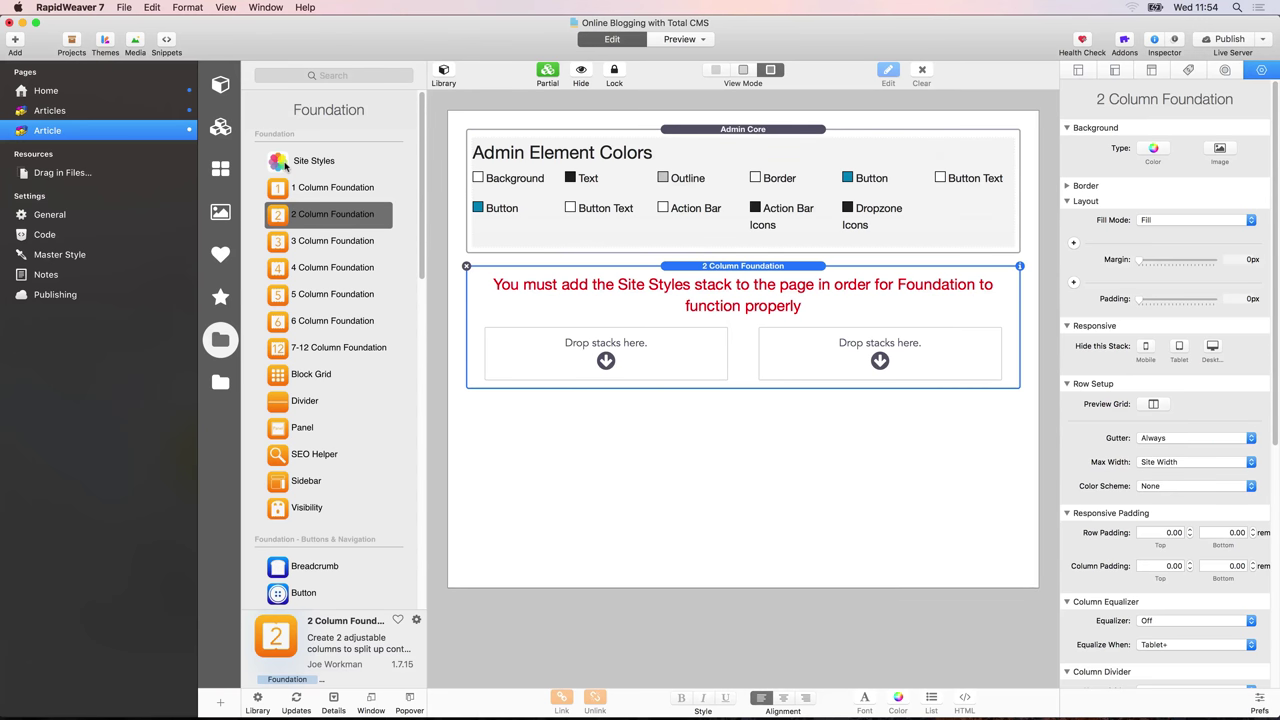
Convert the Home page's Site Styles stack into a partial titled Site Styles and return to the page
{"action": "left_click", "coordinate": [153, 94]}
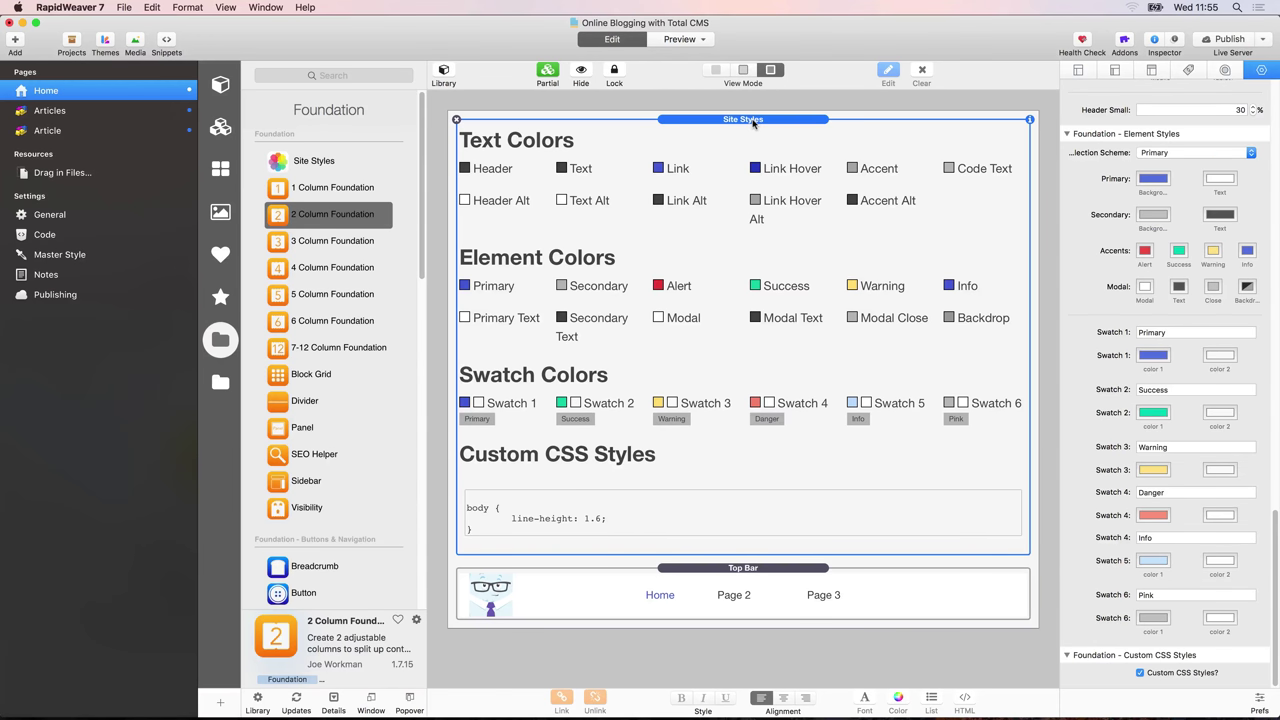
{"action": "left_click", "coordinate": [548, 71]}
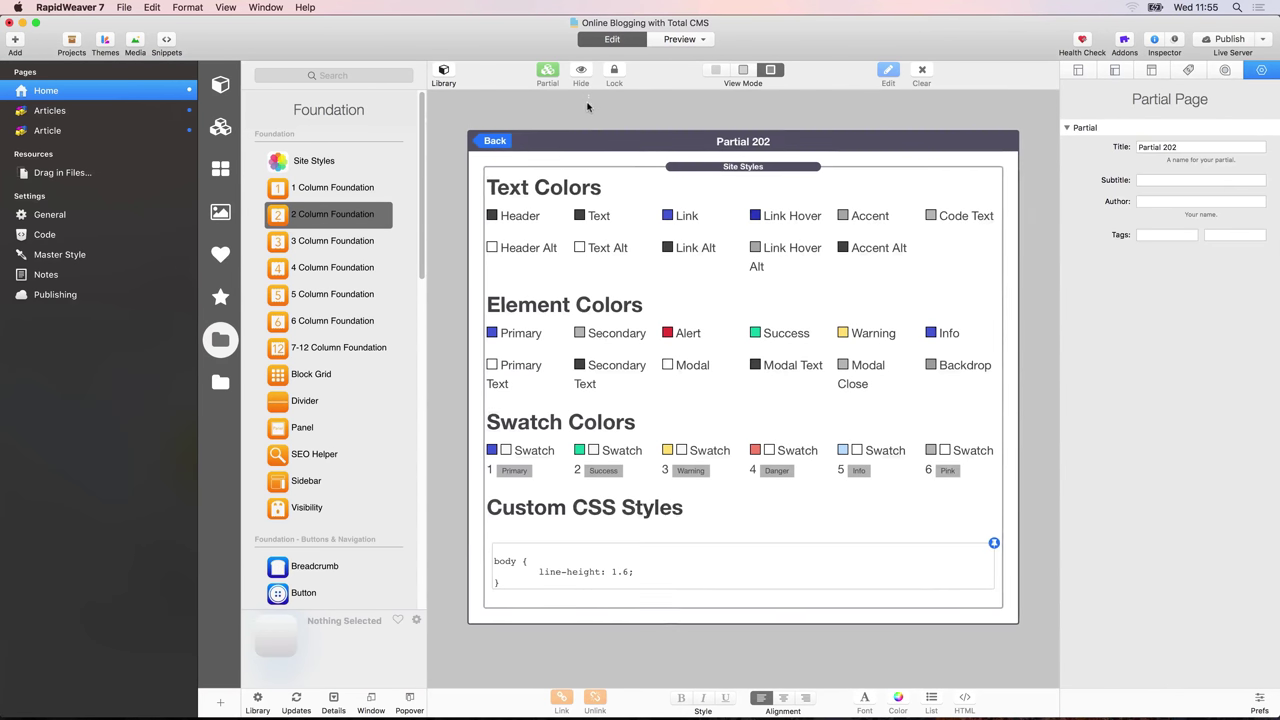
{"action": "left_click", "coordinate": [1167, 147]}
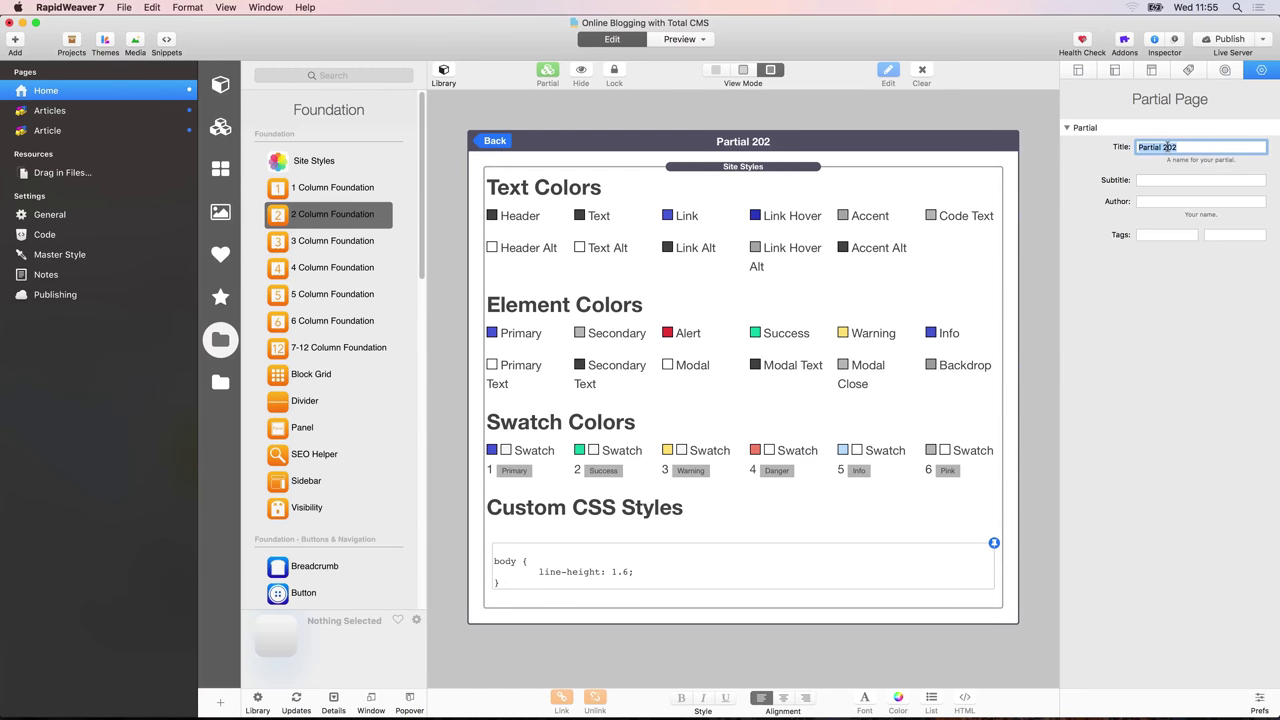
{"action": "type", "text": "Site Styles"}
{"action": "key", "text": "Tab"}
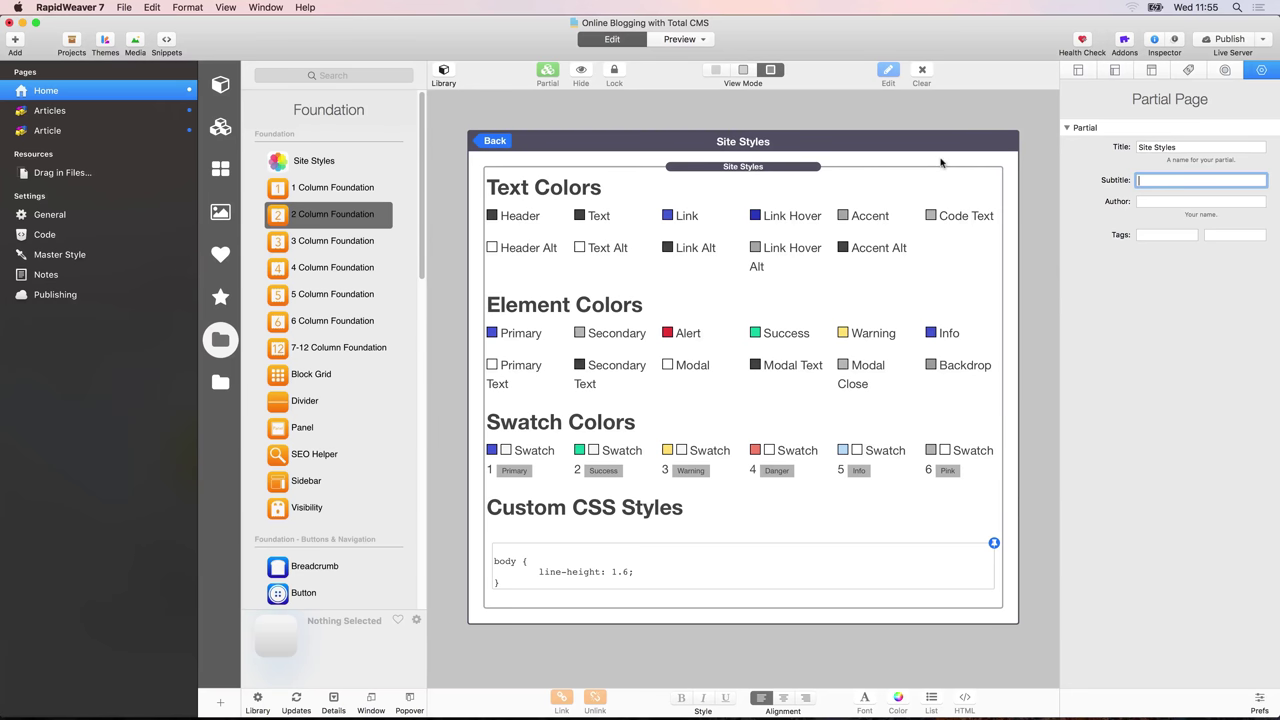
{"action": "left_click", "coordinate": [490, 141]}
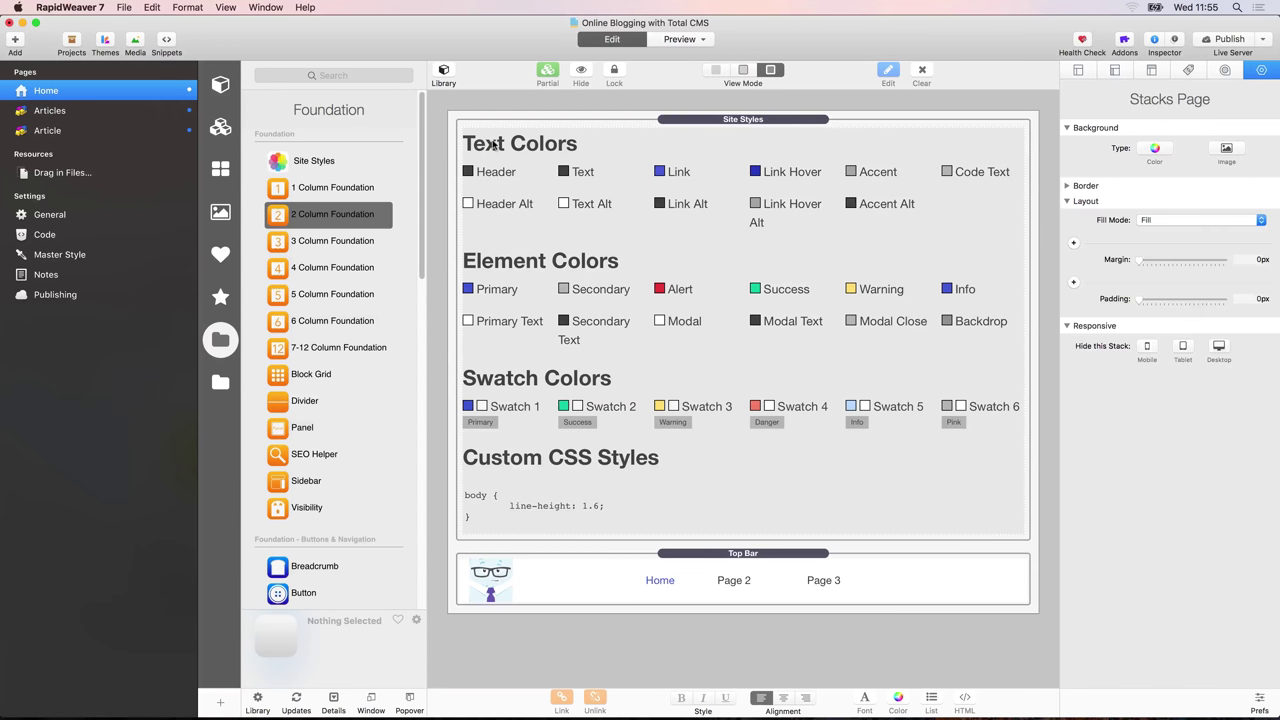
Move the Home page's Top Bar stack into the Site Styles partial, below the Site Styles stack
{"action": "left_click", "coordinate": [721, 559]}
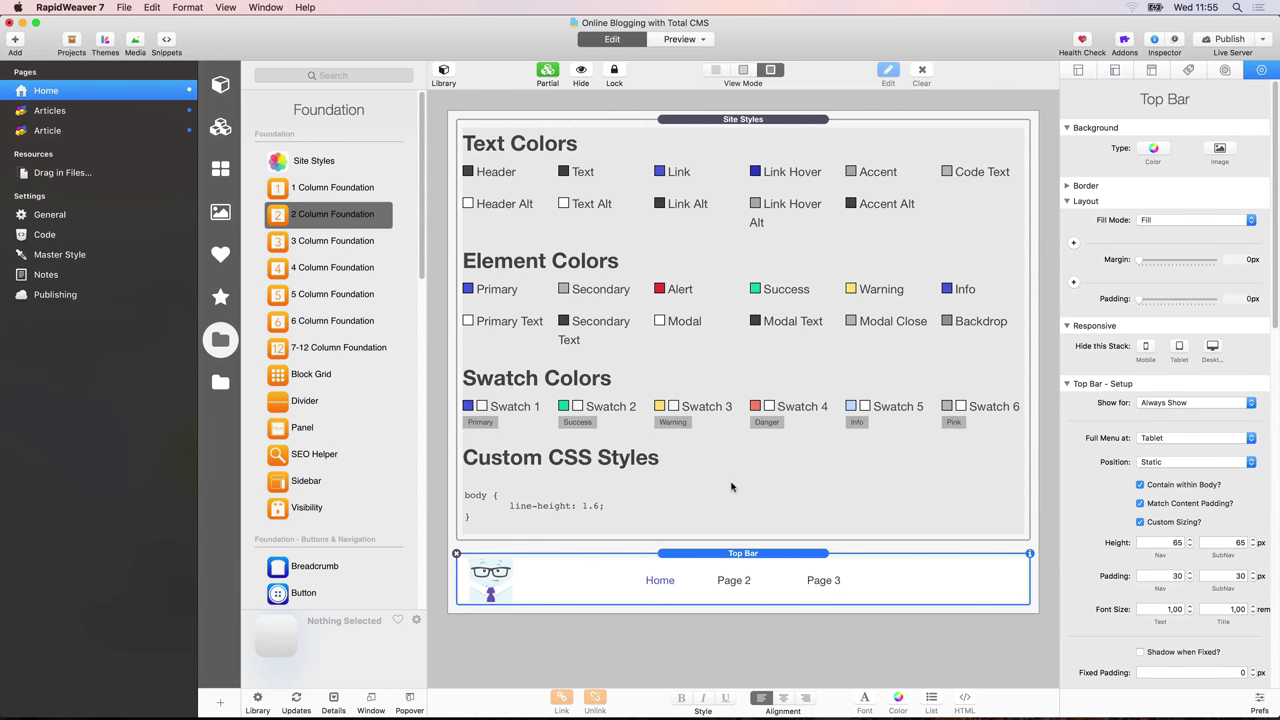
{"action": "key", "text": "Delete"}
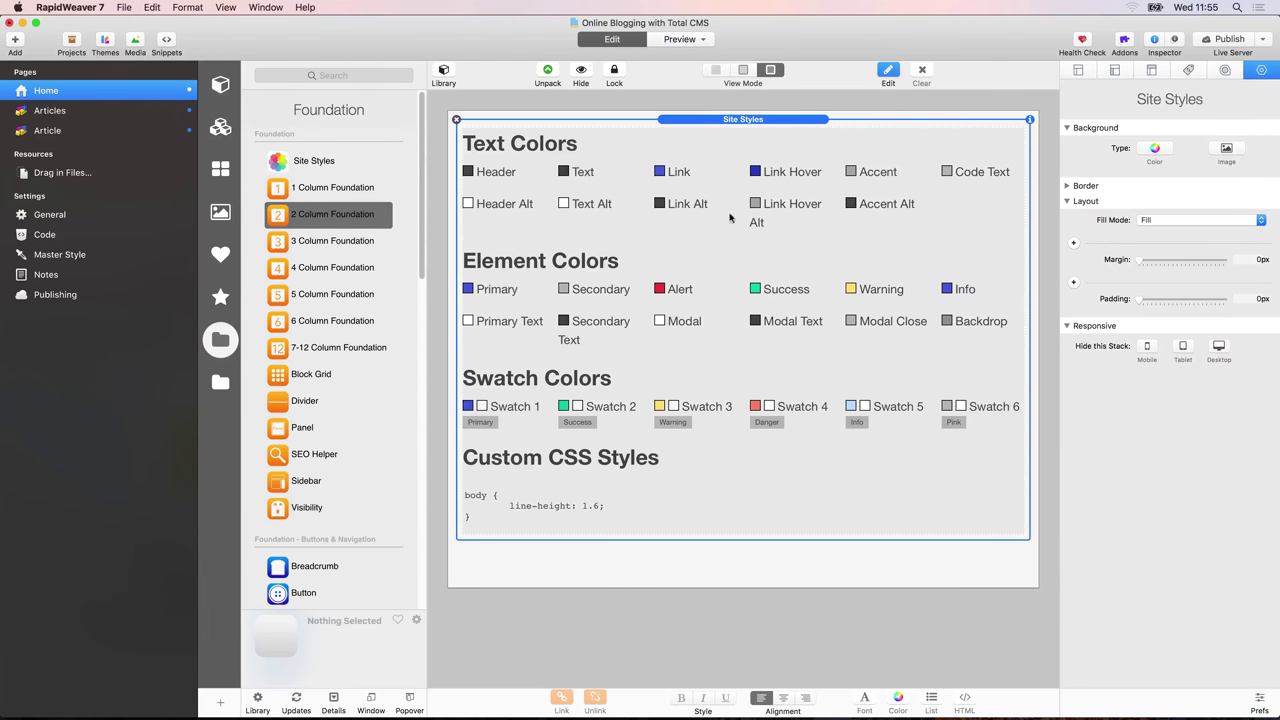
{"action": "double_click", "coordinate": [708, 122]}
{"action": "left_click", "coordinate": [736, 170]}
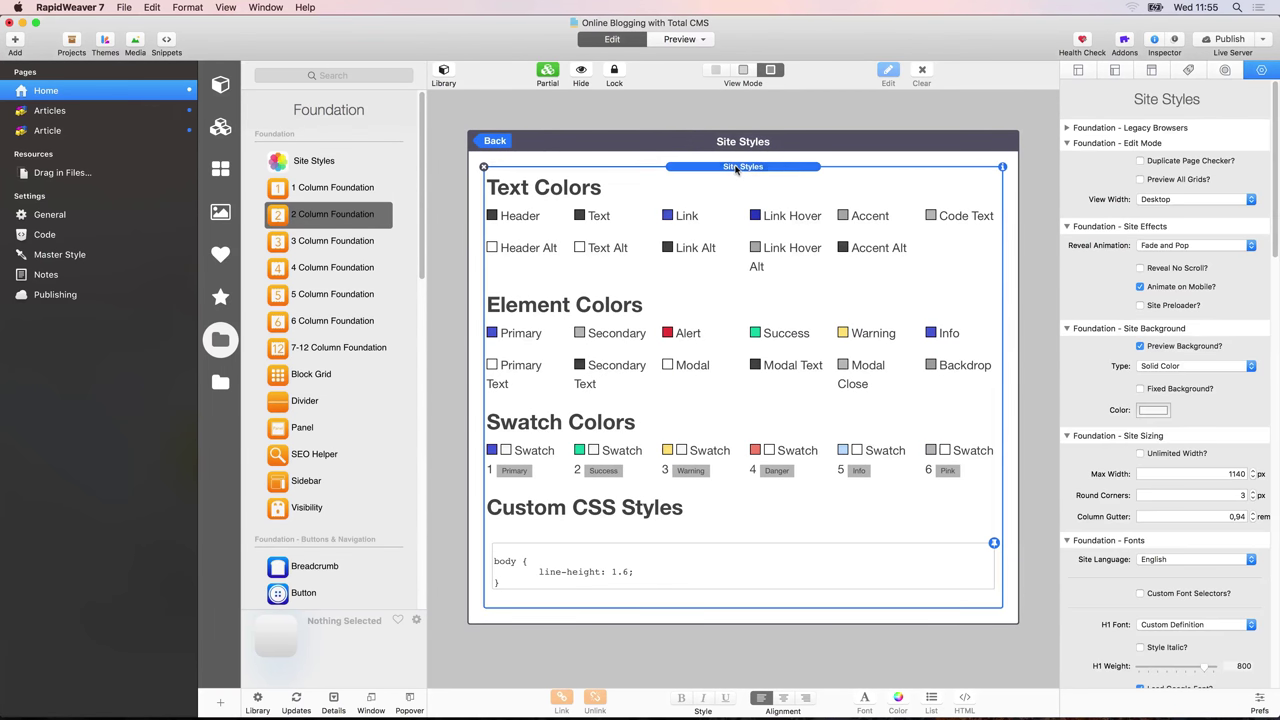
{"action": "key", "text": "super+c"}
{"action": "key", "text": "super+v"}
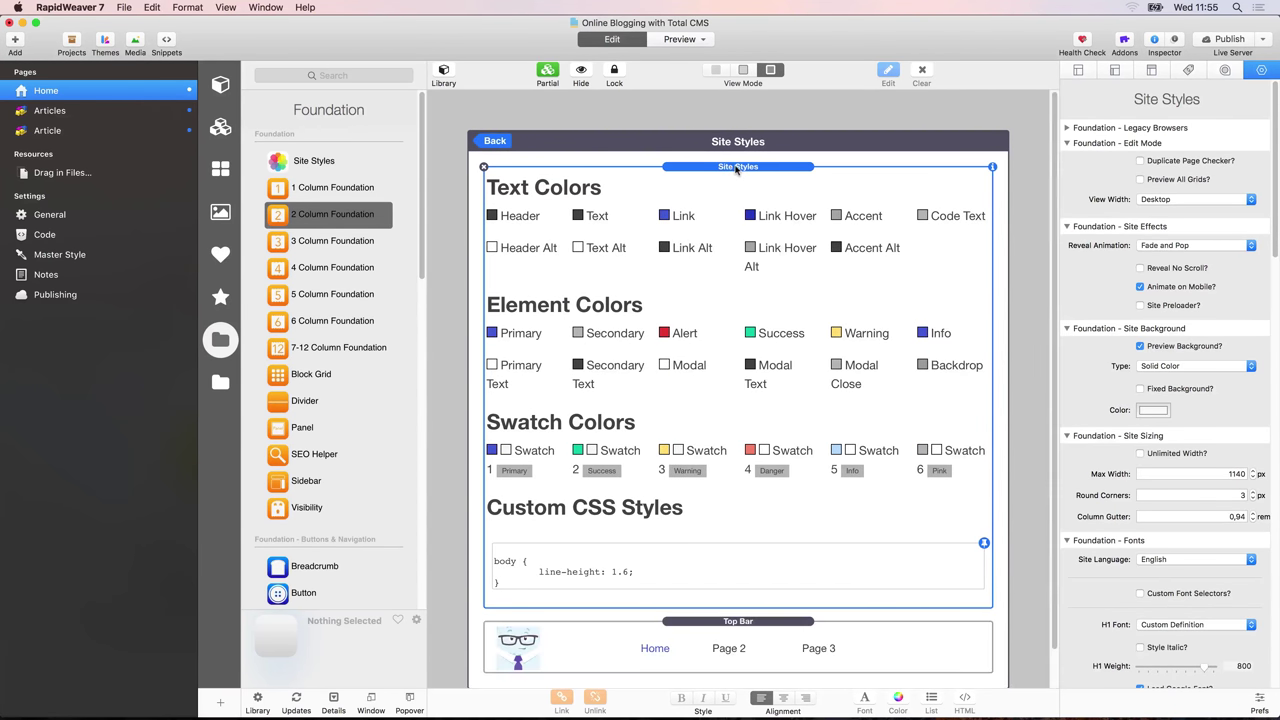
{"action": "left_click", "coordinate": [487, 143]}
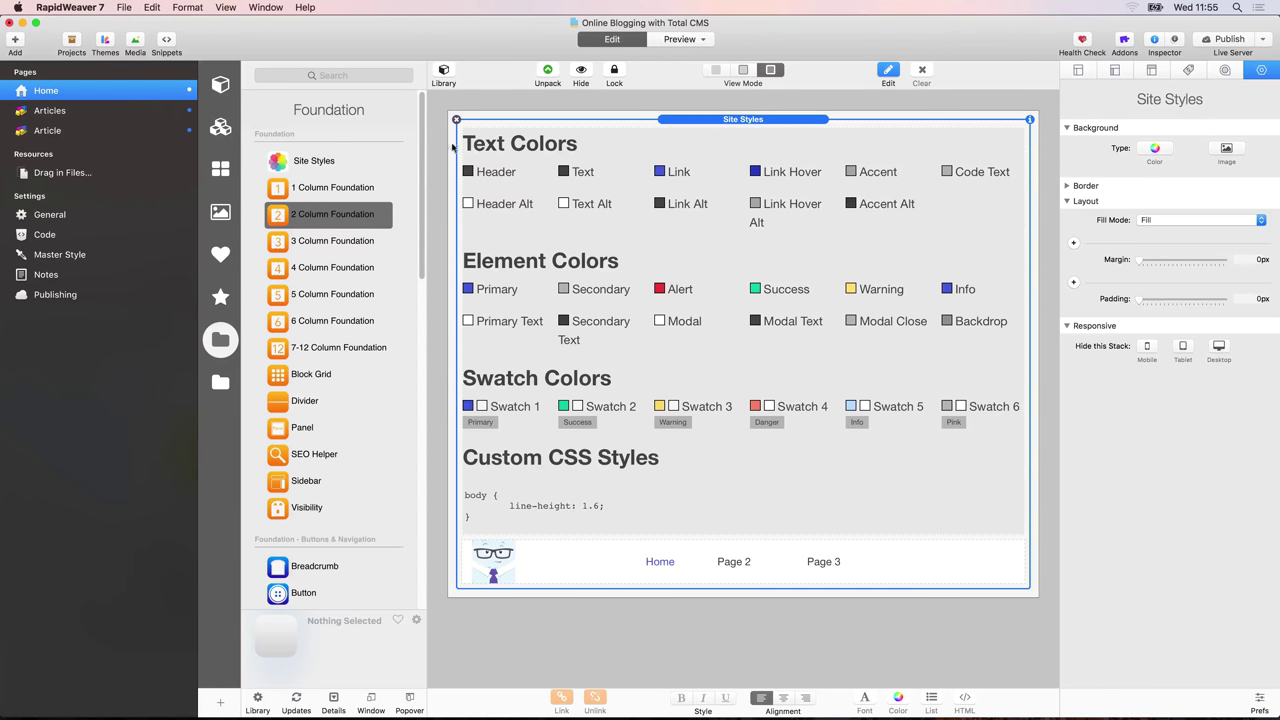
Add the Site Styles partial to the Article page above the Admin Core partial
{"action": "left_click", "coordinate": [93, 131]}
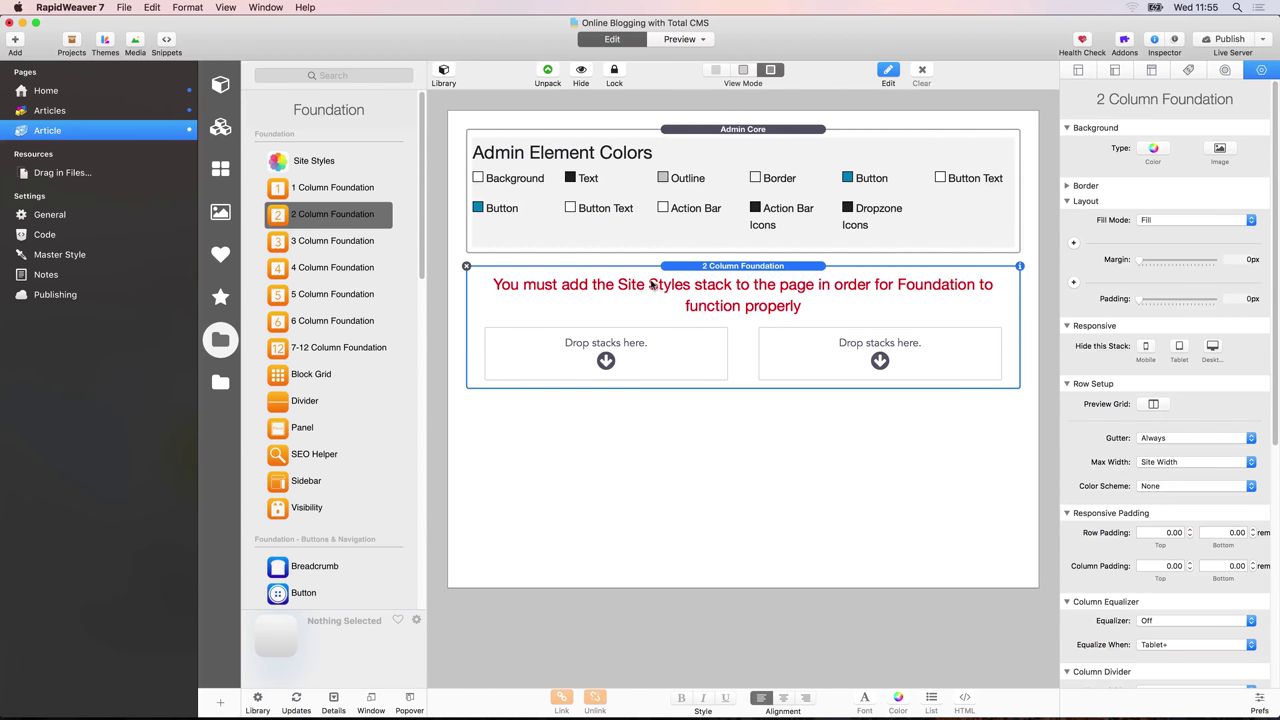
{"action": "left_click", "coordinate": [220, 128]}
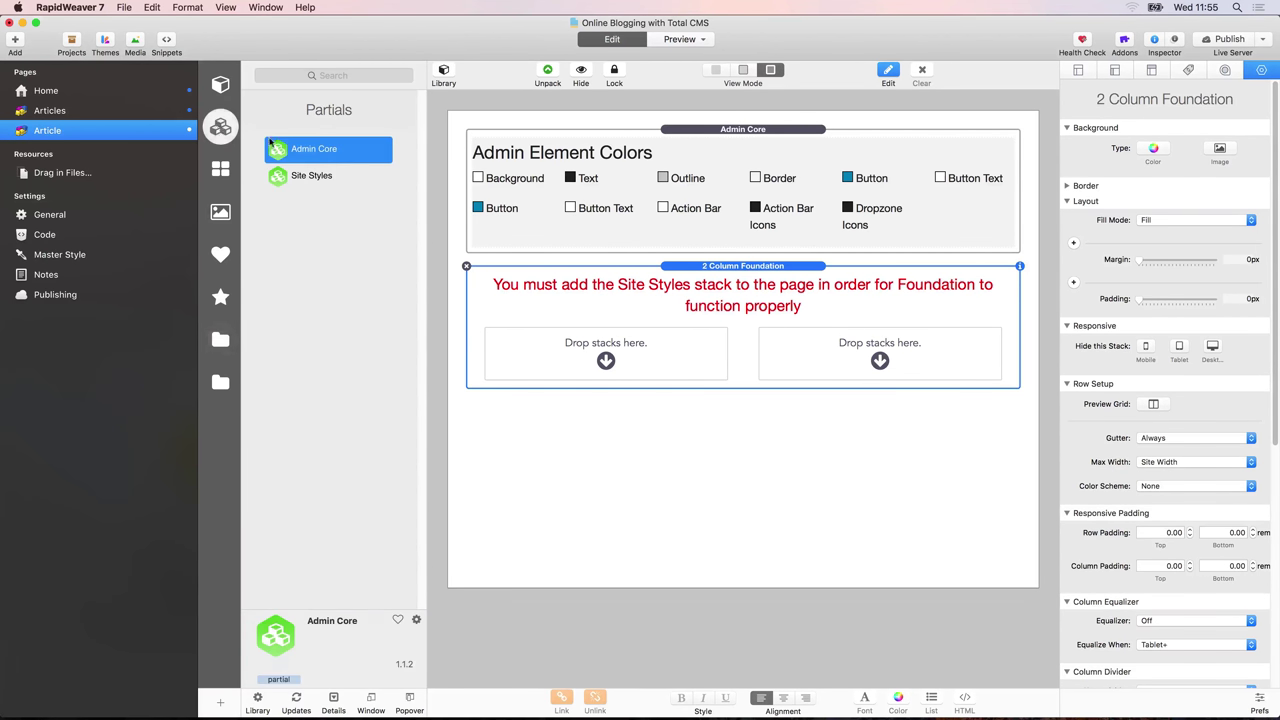
{"action": "left_click_drag", "start_coordinate": [277, 177], "coordinate": [557, 145]}
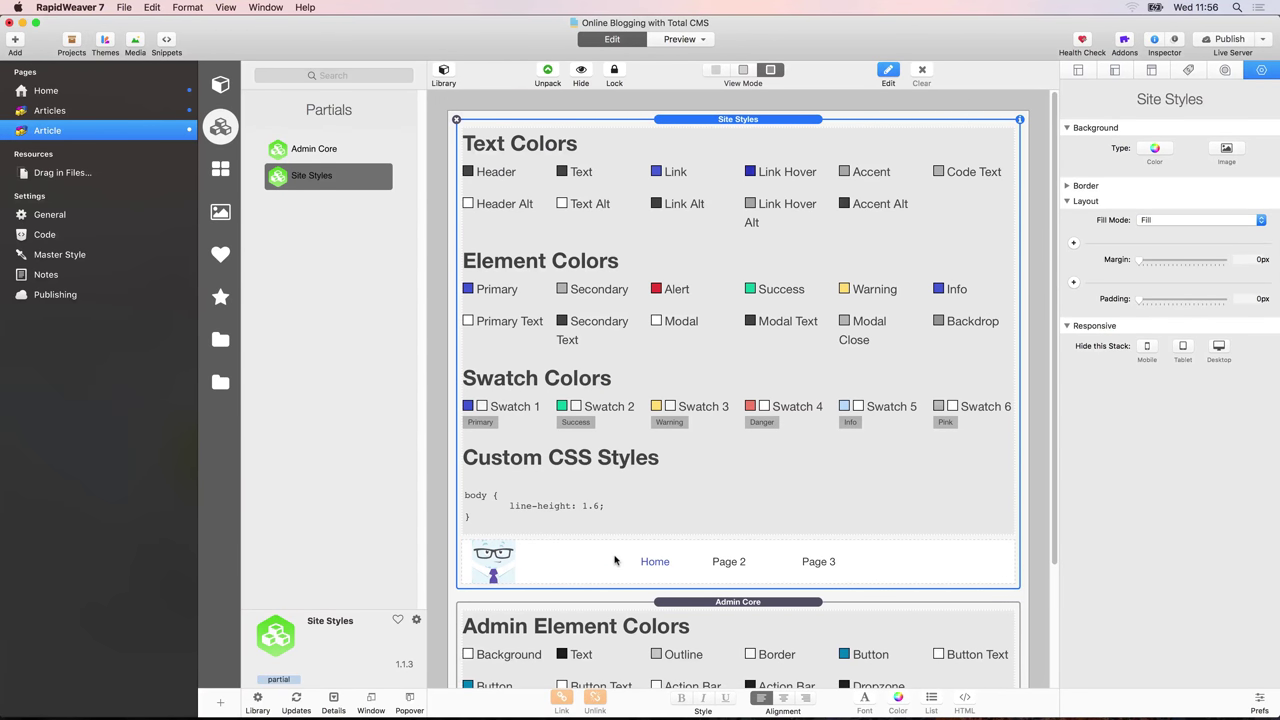
{"action": "scroll", "coordinate": [614, 561], "scroll_direction": "down", "scroll_amount": 4}
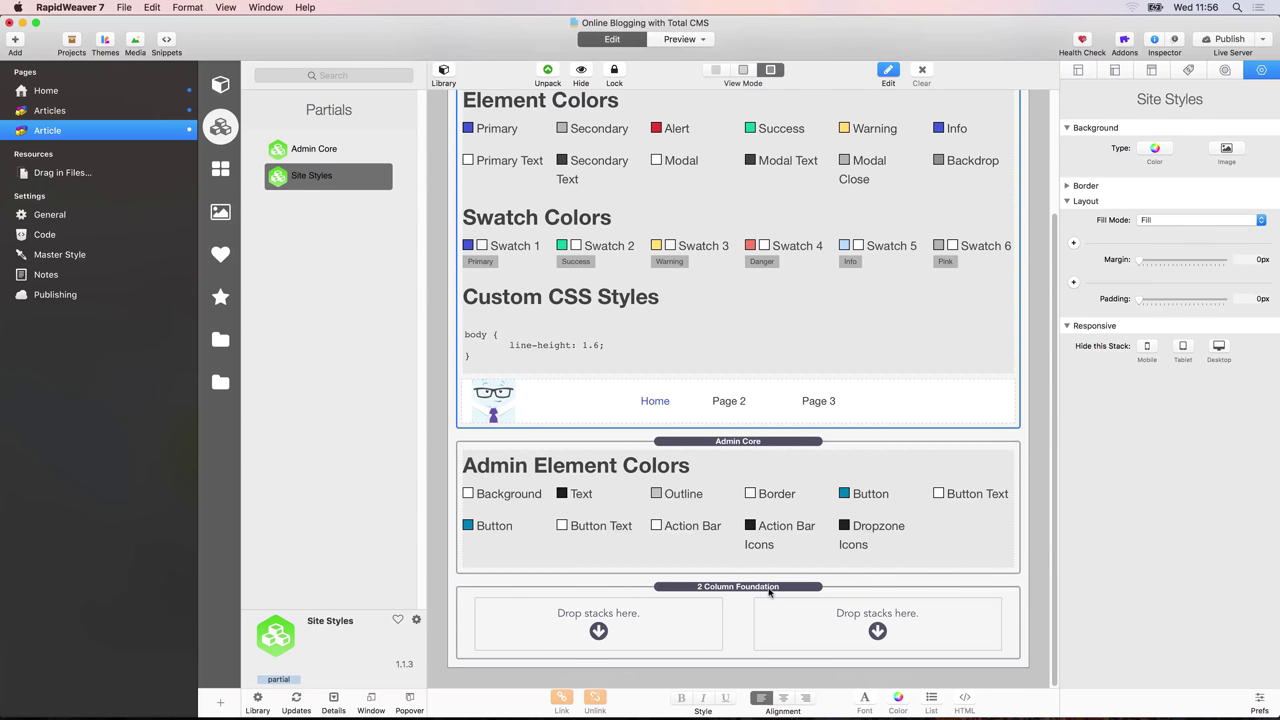
{"action": "scroll", "coordinate": [769, 592], "scroll_direction": "up", "scroll_amount": 5}
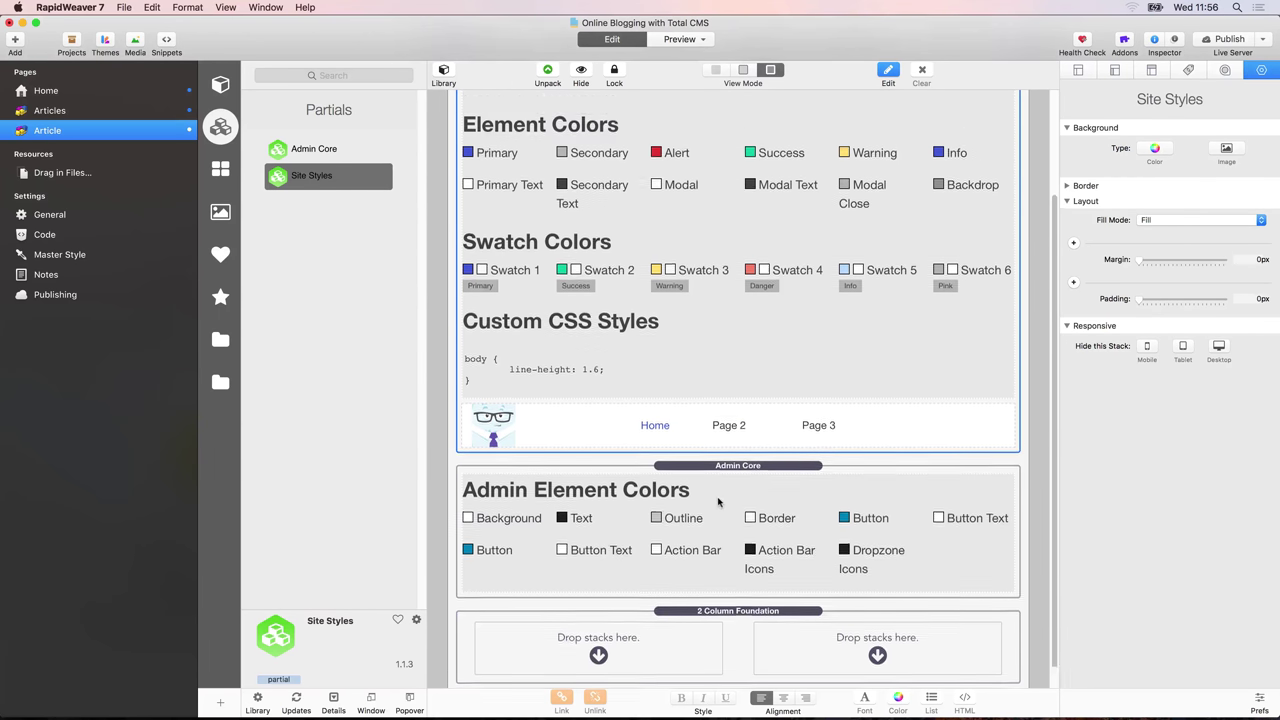
Hide the contents of the Site Styles and Admin Core partials on the Article page
{"action": "left_click", "coordinate": [581, 72]}
{"action": "left_click", "coordinate": [689, 140]}
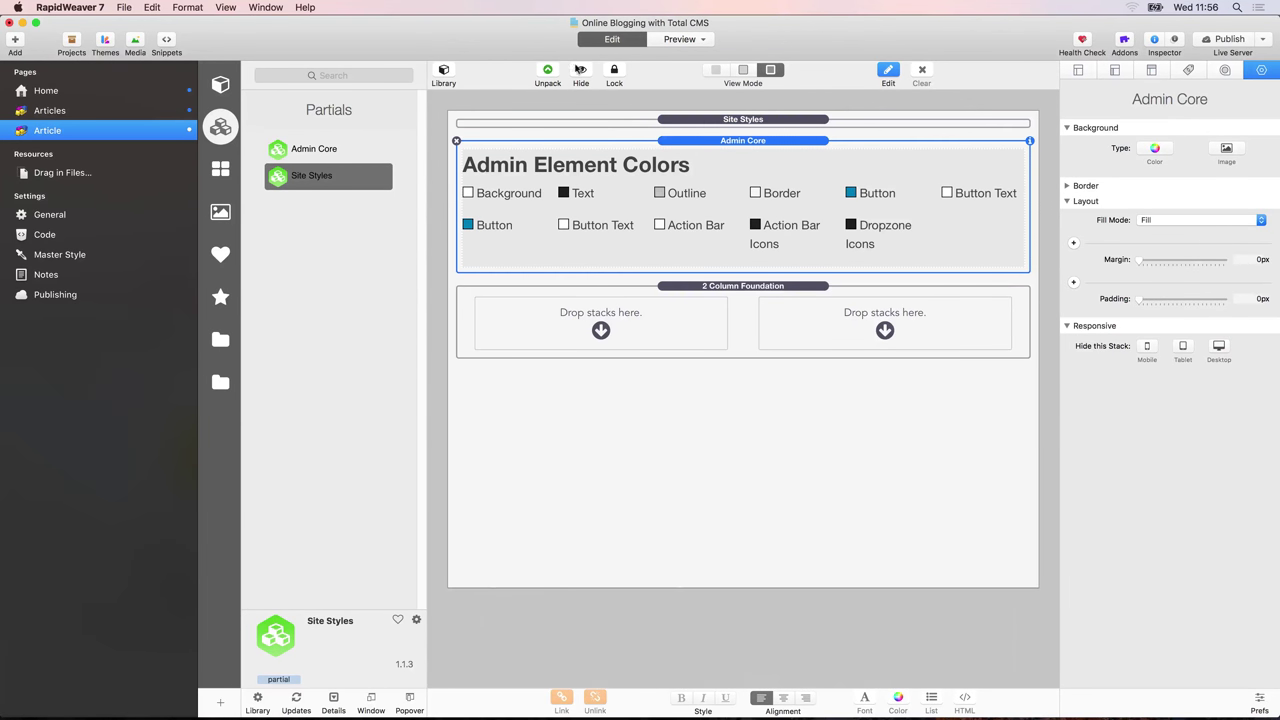
{"action": "left_click", "coordinate": [580, 72]}
{"action": "left_click", "coordinate": [732, 163]}
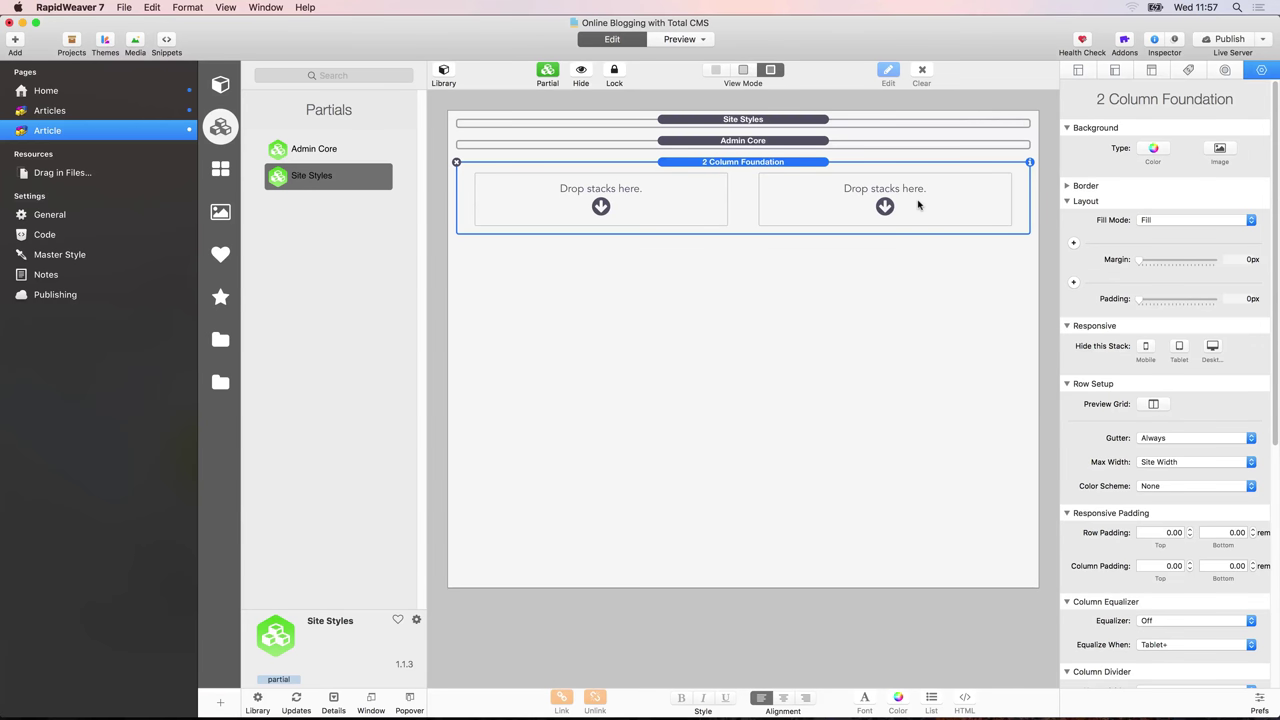
Add a Total CMS Blog Form stack below the Admin Core partial and move the 2 Column Foundation stack inside it
{"action": "left_click", "coordinate": [221, 384]}
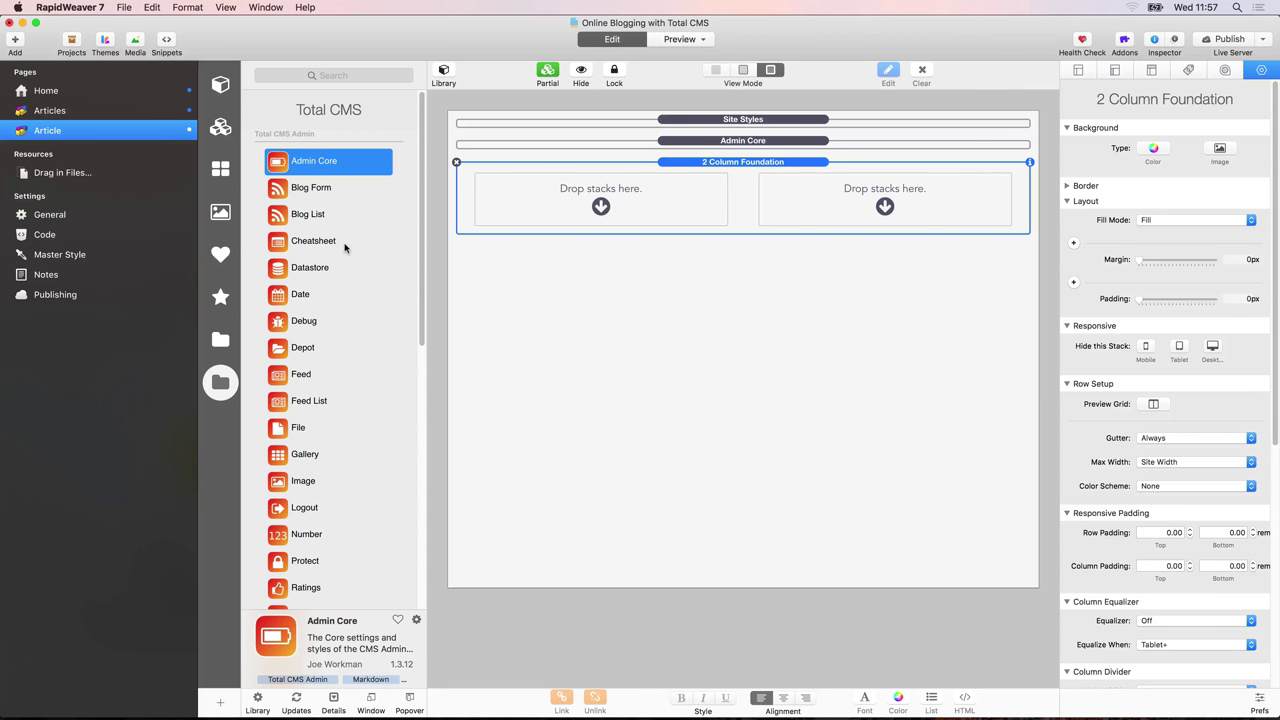
{"action": "left_click", "coordinate": [285, 193]}
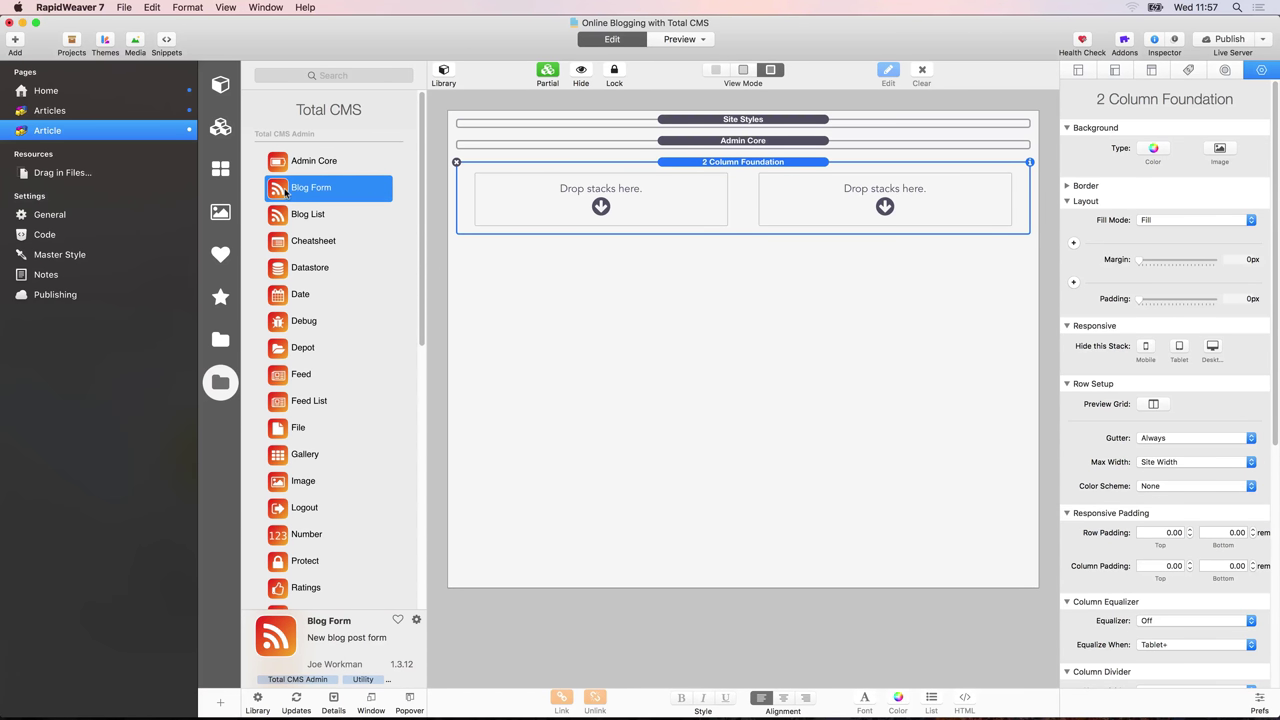
{"action": "left_click_drag", "start_coordinate": [285, 193], "coordinate": [523, 161]}
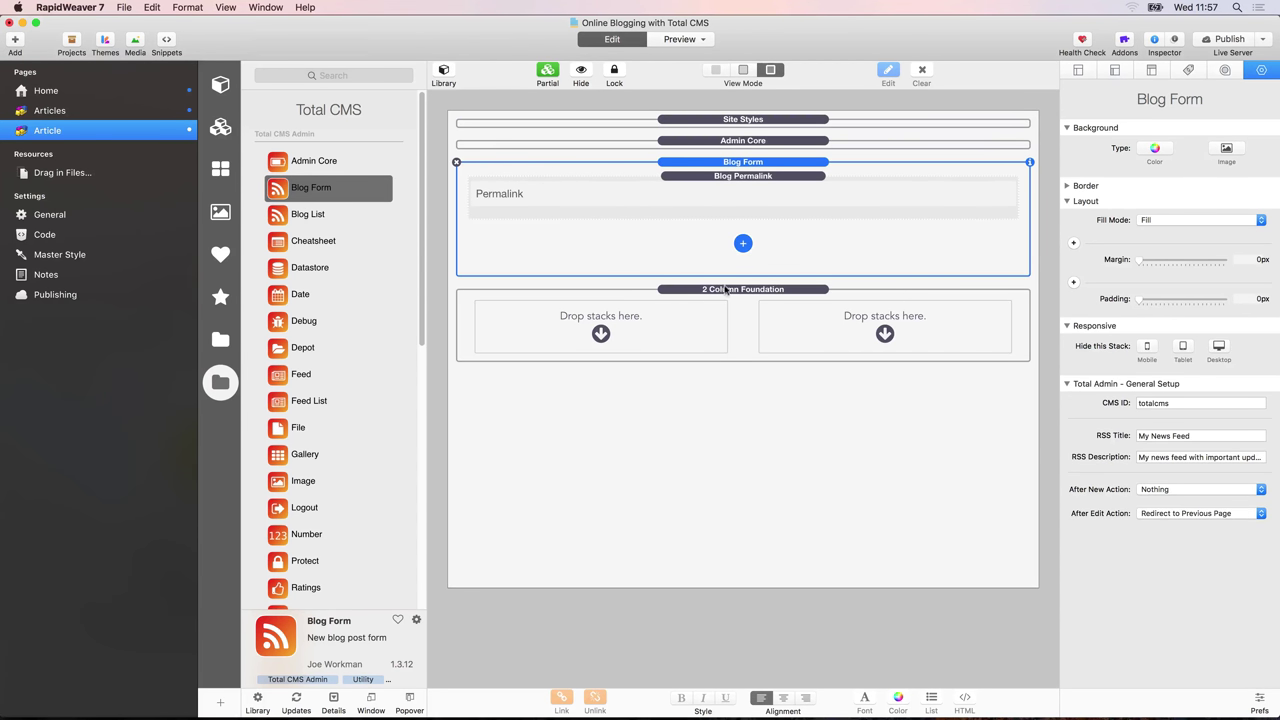
{"action": "left_click_drag", "start_coordinate": [718, 294], "coordinate": [740, 177]}
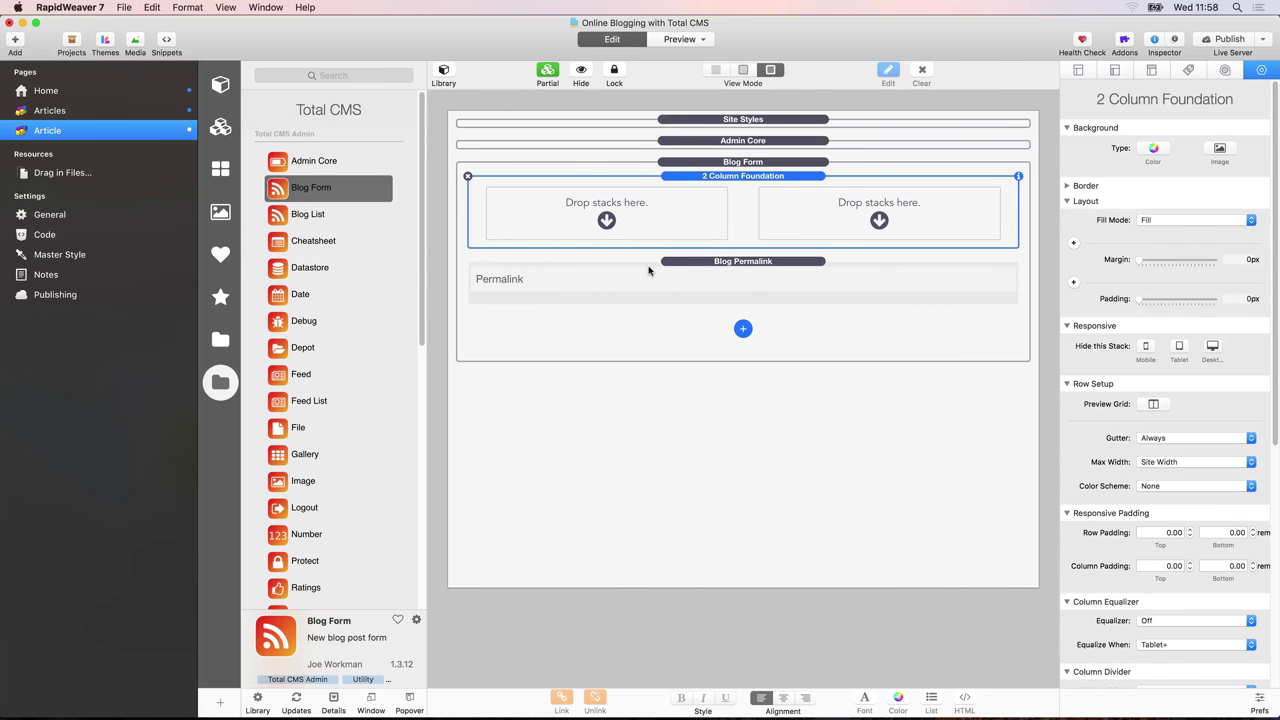
Move the Blog Permalink field into the first column and add a Foundation Header above it reading "Title"
{"action": "left_click_drag", "start_coordinate": [712, 262], "coordinate": [641, 215]}
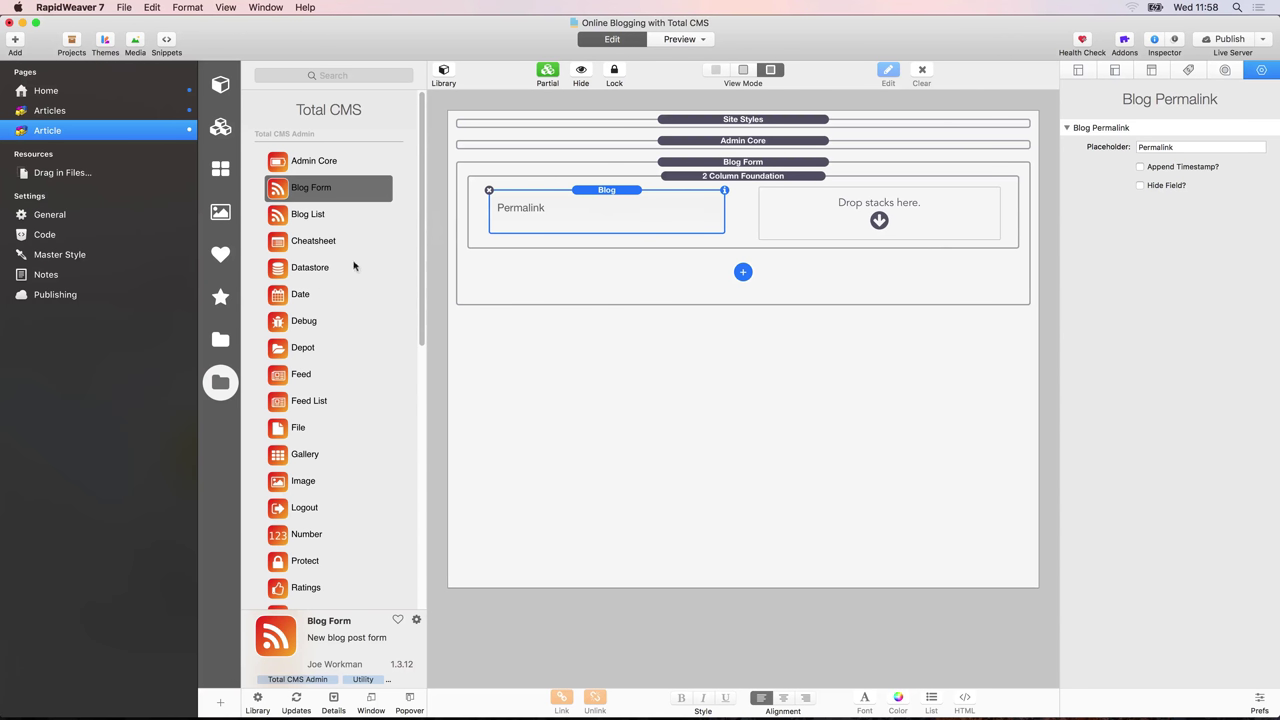
{"action": "left_click", "coordinate": [222, 344]}
{"action": "scroll", "coordinate": [310, 328], "scroll_direction": "down", "scroll_amount": 10}
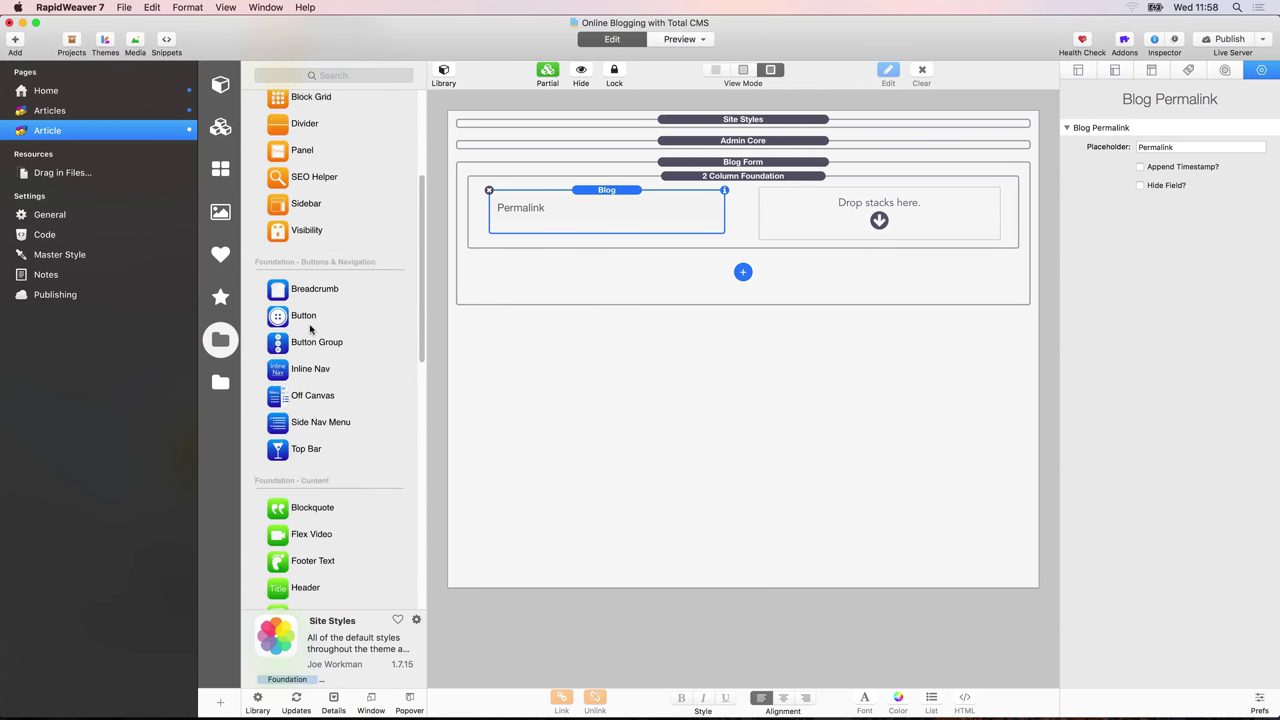
{"action": "left_click_drag", "start_coordinate": [300, 370], "coordinate": [577, 190]}
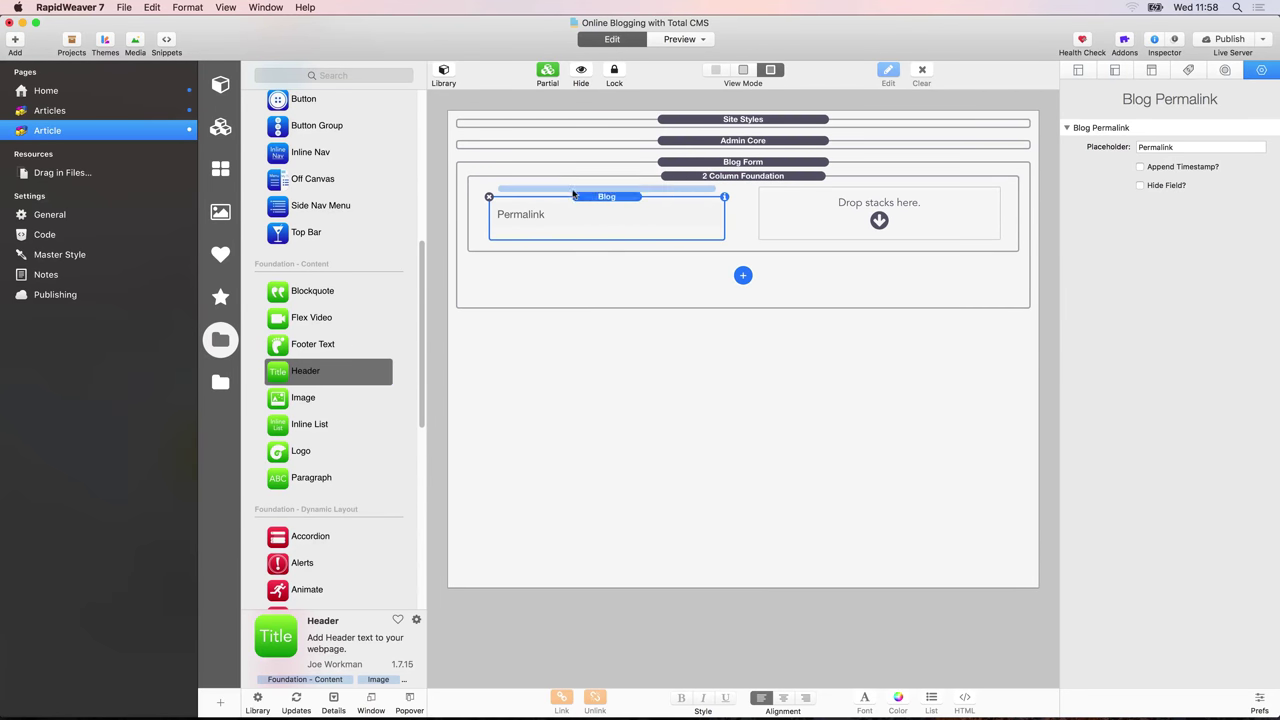
{"action": "double_click", "coordinate": [568, 214]}
{"action": "key", "text": "super+a"}
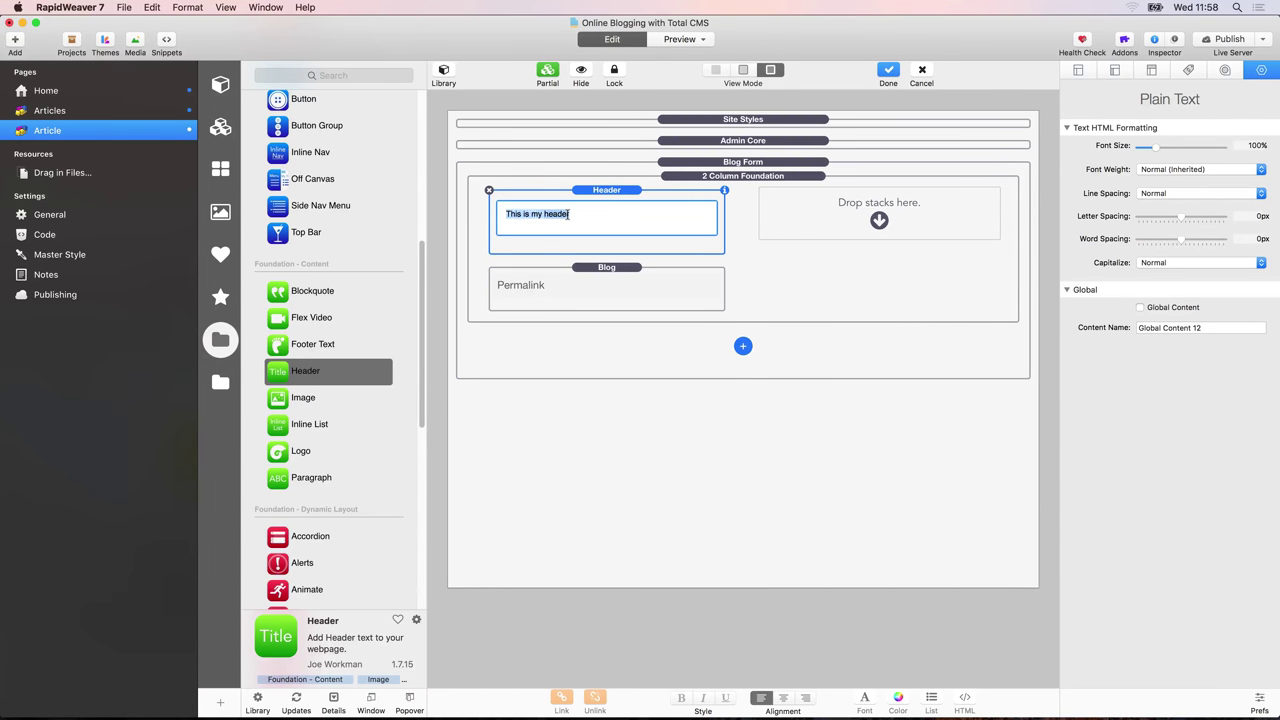
{"action": "key", "text": "BackSpace"}
{"action": "type", "text": "Title"}
{"action": "left_click", "coordinate": [609, 187]}
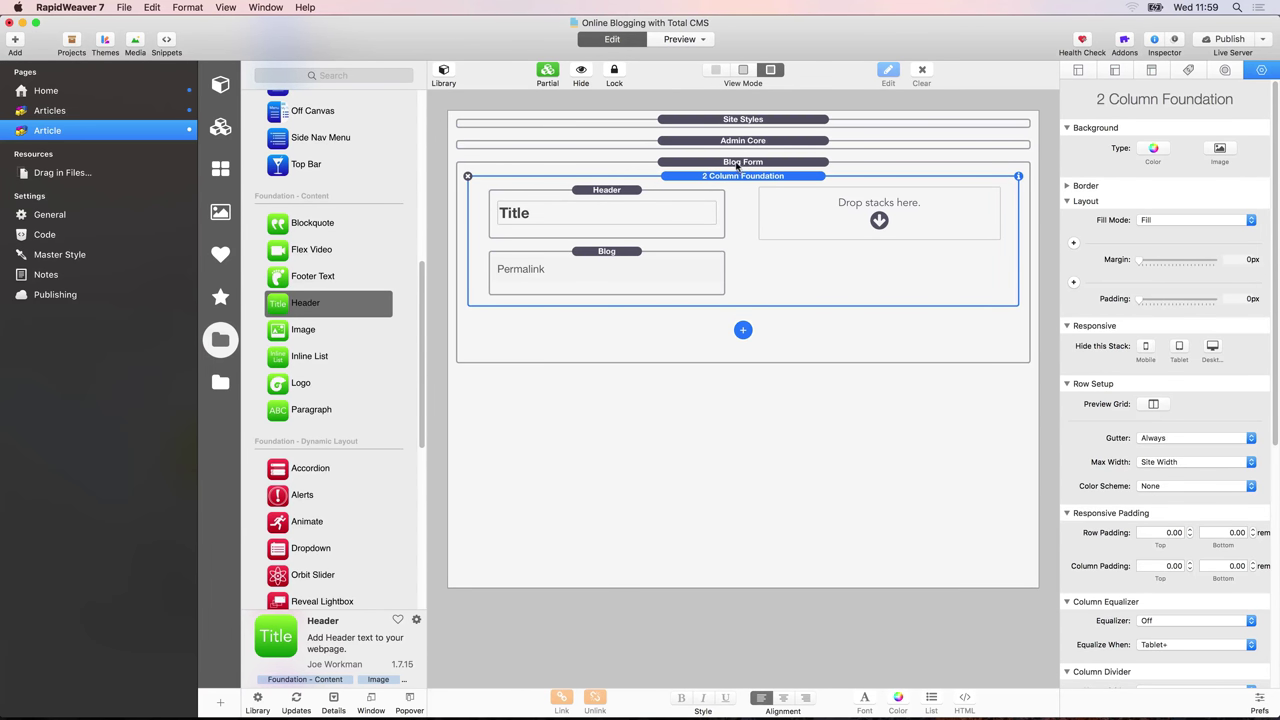
Add a Blog Title field to the form and place it between the Title header and the permalink field
{"action": "left_click", "coordinate": [744, 330]}
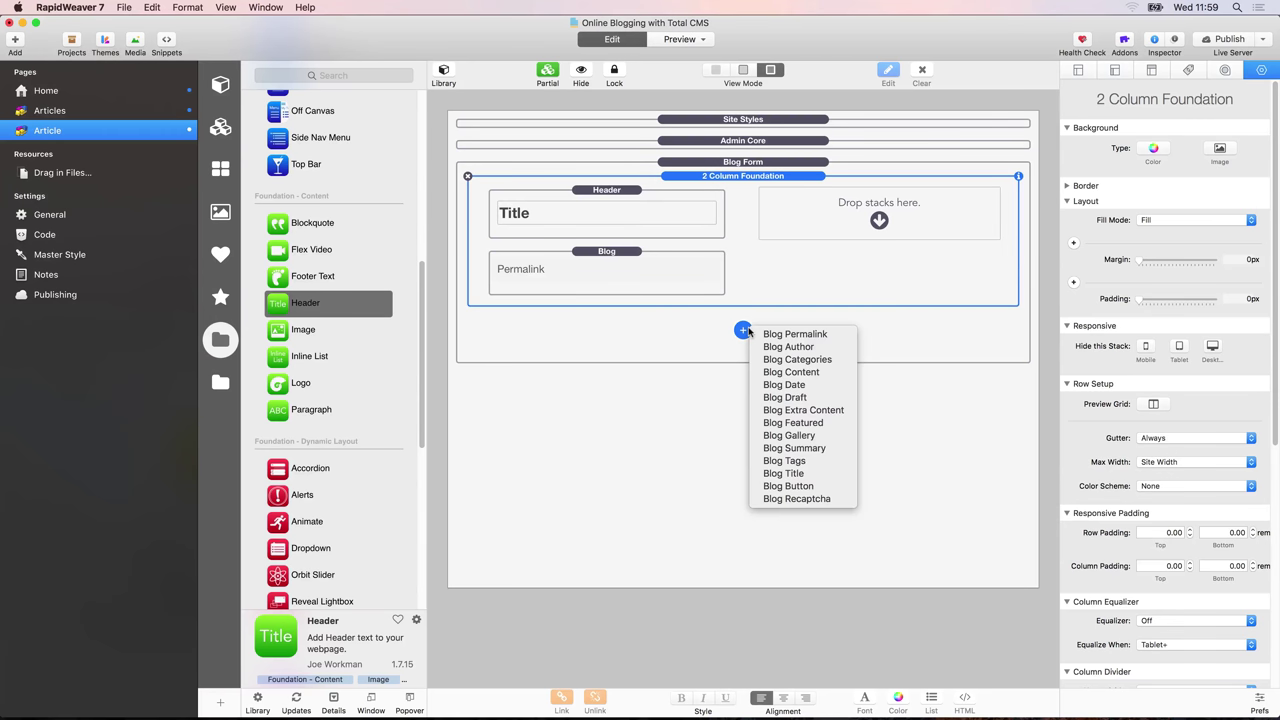
{"action": "left_click", "coordinate": [797, 476]}
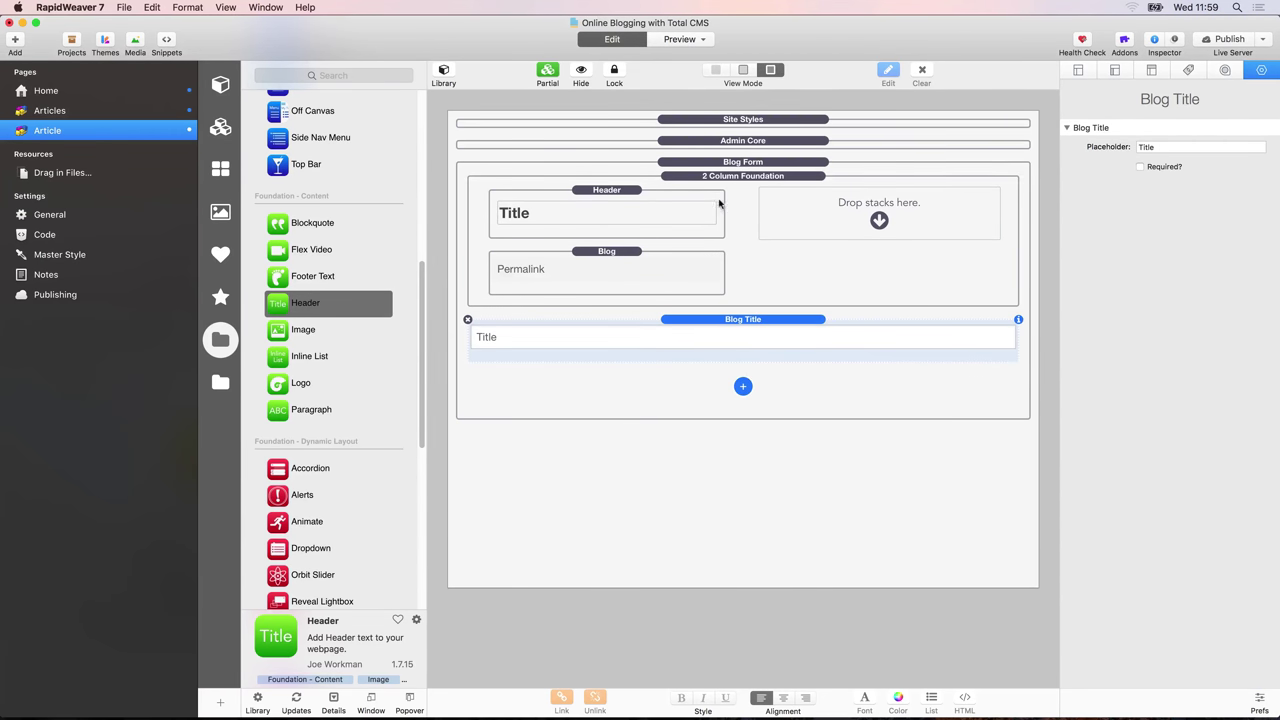
{"action": "left_click_drag", "start_coordinate": [749, 324], "coordinate": [613, 243]}
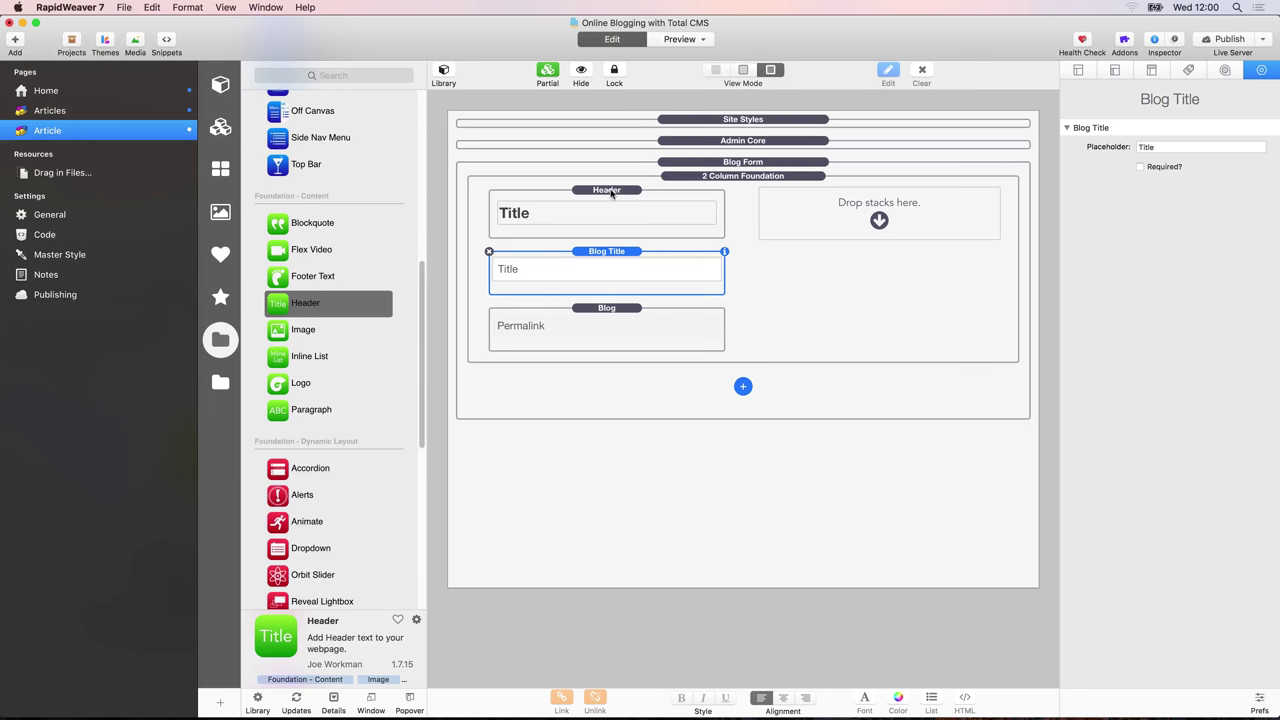
Duplicate the Title header below the permalink field and change the copy's text to "Summary"
{"action": "left_click_drag", "start_coordinate": [610, 192], "coordinate": [600, 368]}
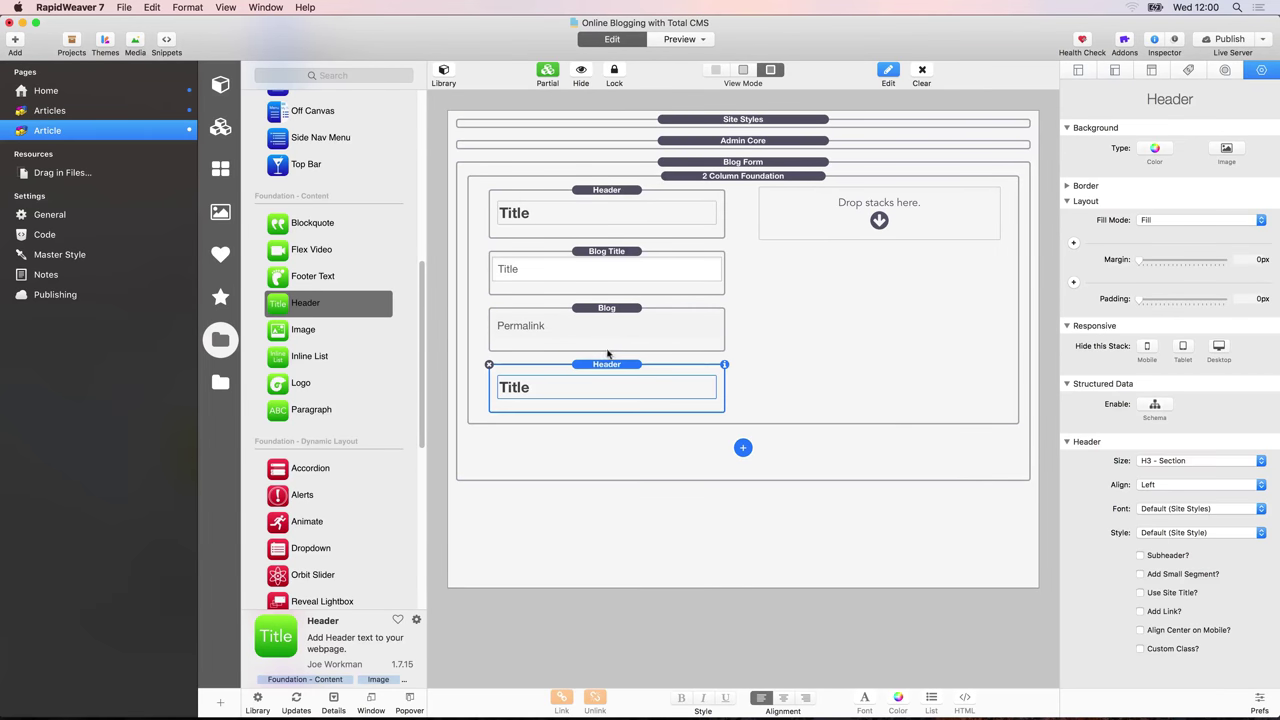
{"action": "double_click", "coordinate": [533, 392]}
{"action": "type", "text": "Summary"}
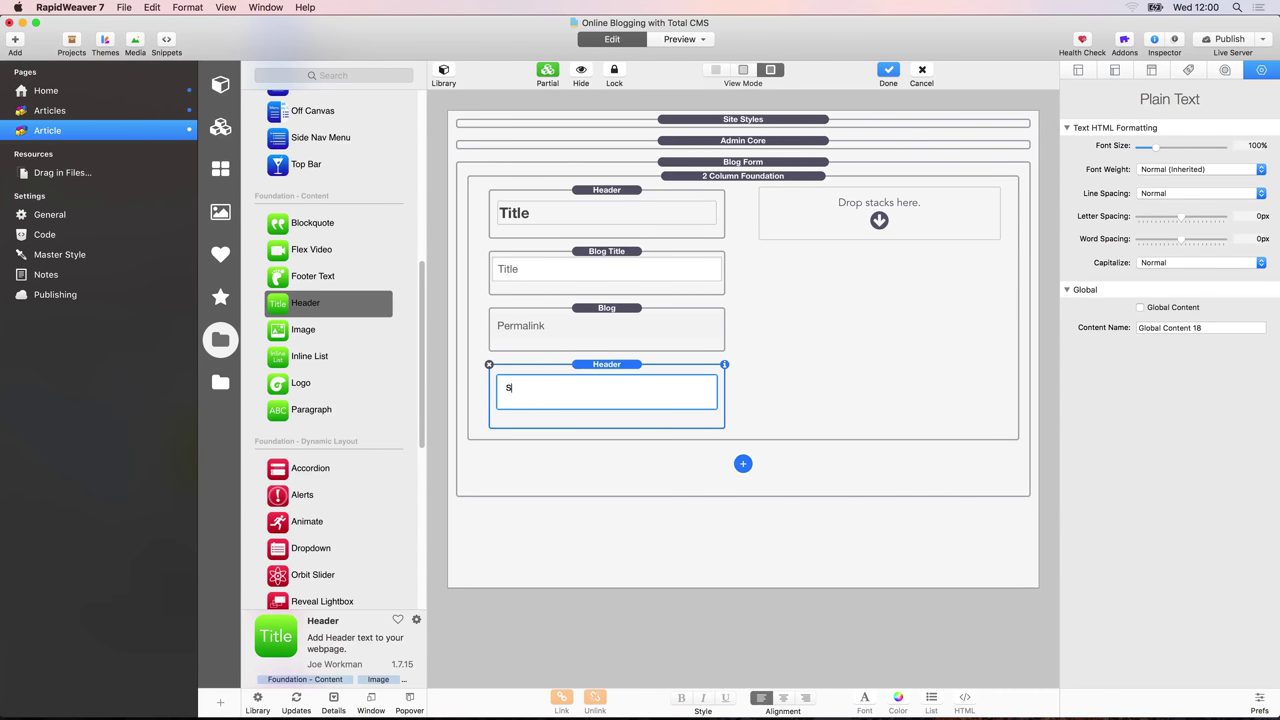
{"action": "left_click", "coordinate": [524, 422]}
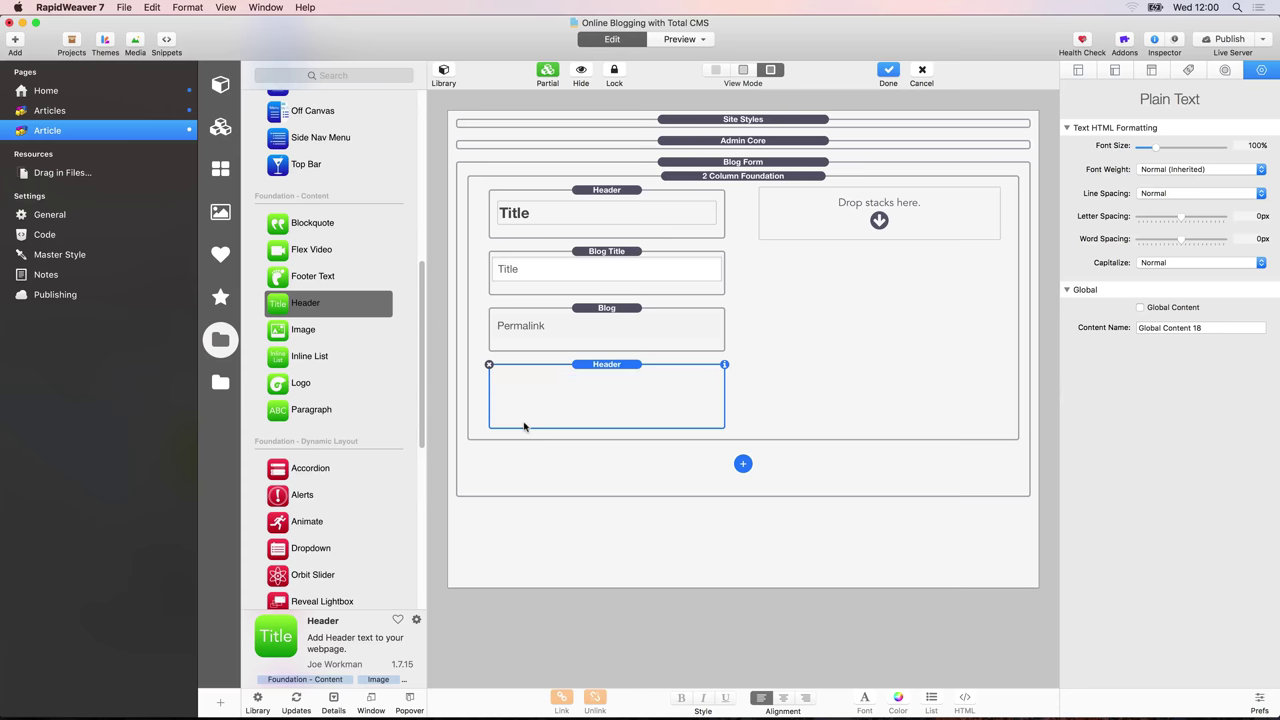
Add a Blog Summary field to the form and place it below the Summary header in the first column
{"action": "left_click", "coordinate": [744, 449]}
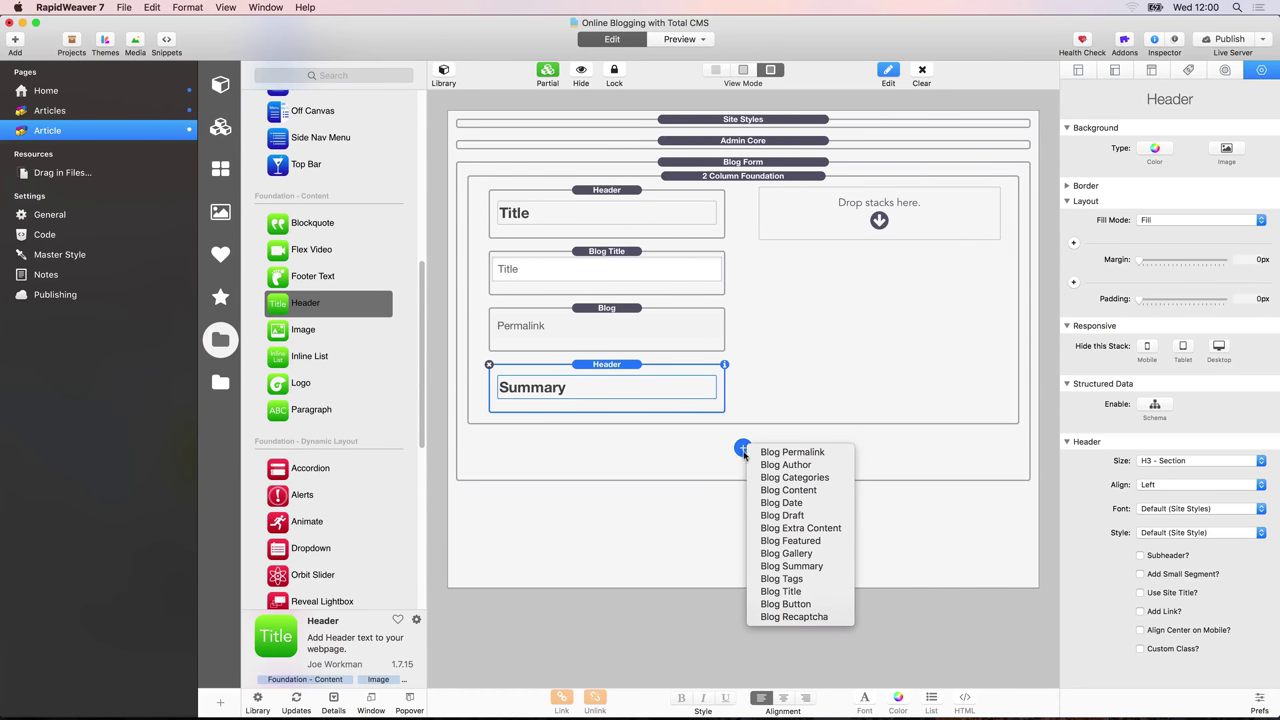
{"action": "left_click", "coordinate": [781, 566]}
{"action": "left_click_drag", "start_coordinate": [725, 440], "coordinate": [652, 412]}
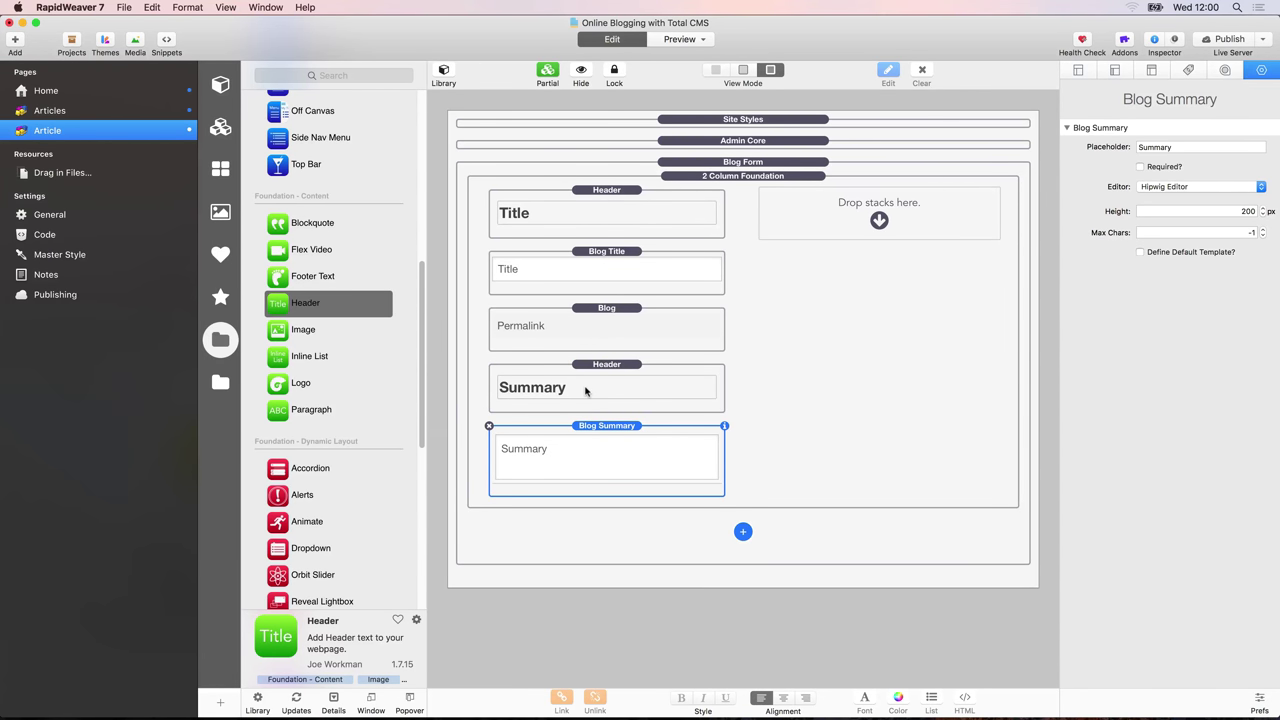
Duplicate the Summary header below the Blog Summary field and change the copy's text to "Content"
{"action": "left_click_drag", "start_coordinate": [598, 367], "coordinate": [585, 508]}
{"action": "double_click", "coordinate": [560, 533]}
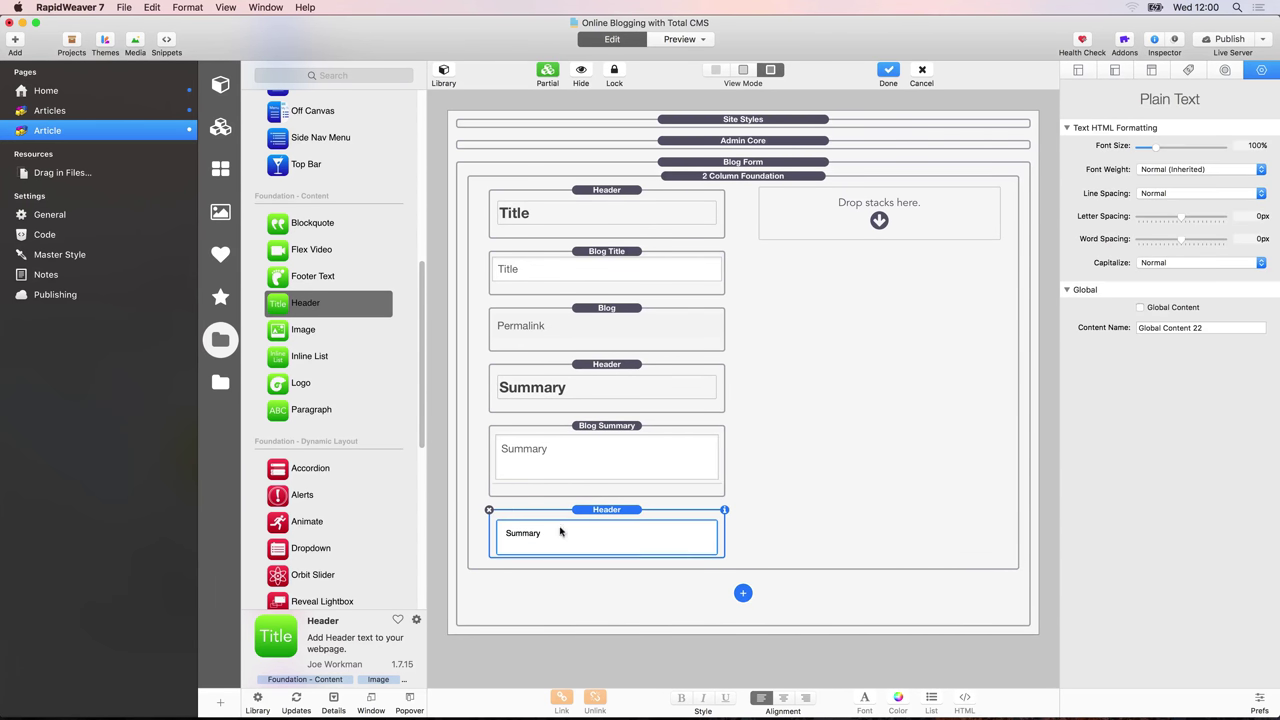
{"action": "double_click", "coordinate": [547, 532]}
{"action": "type", "text": "Content"}
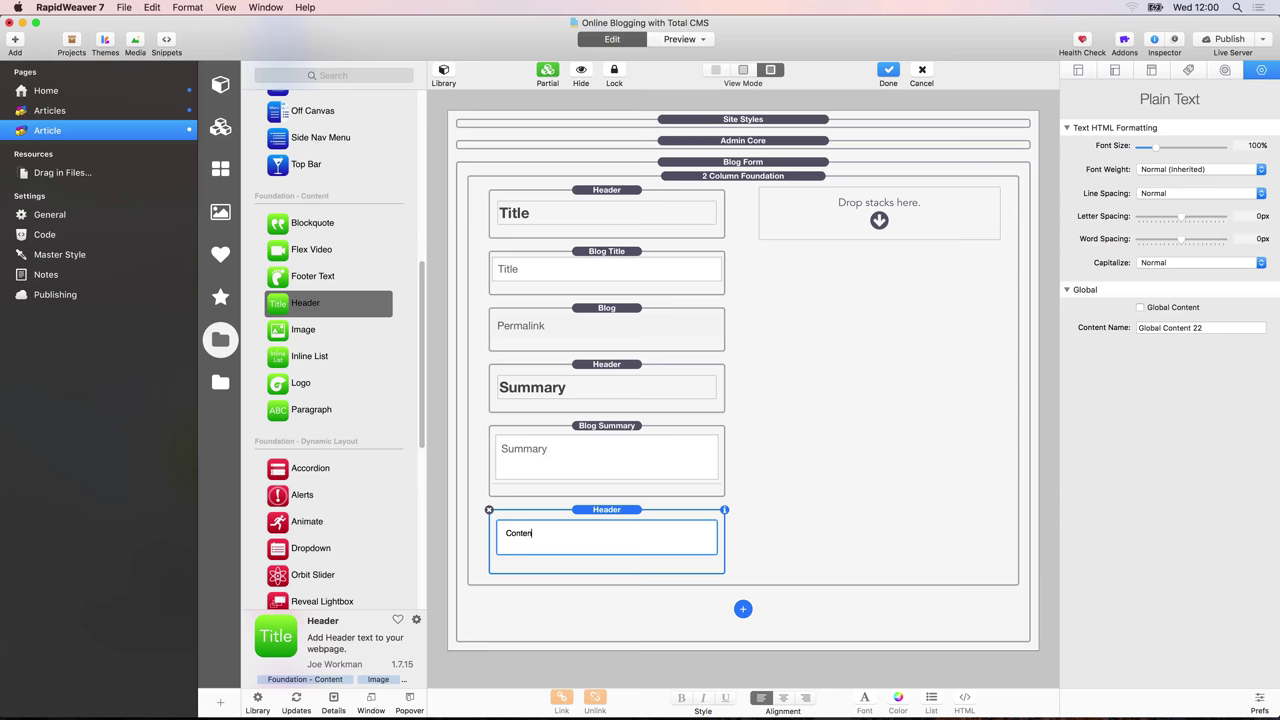
{"action": "left_click", "coordinate": [733, 532]}
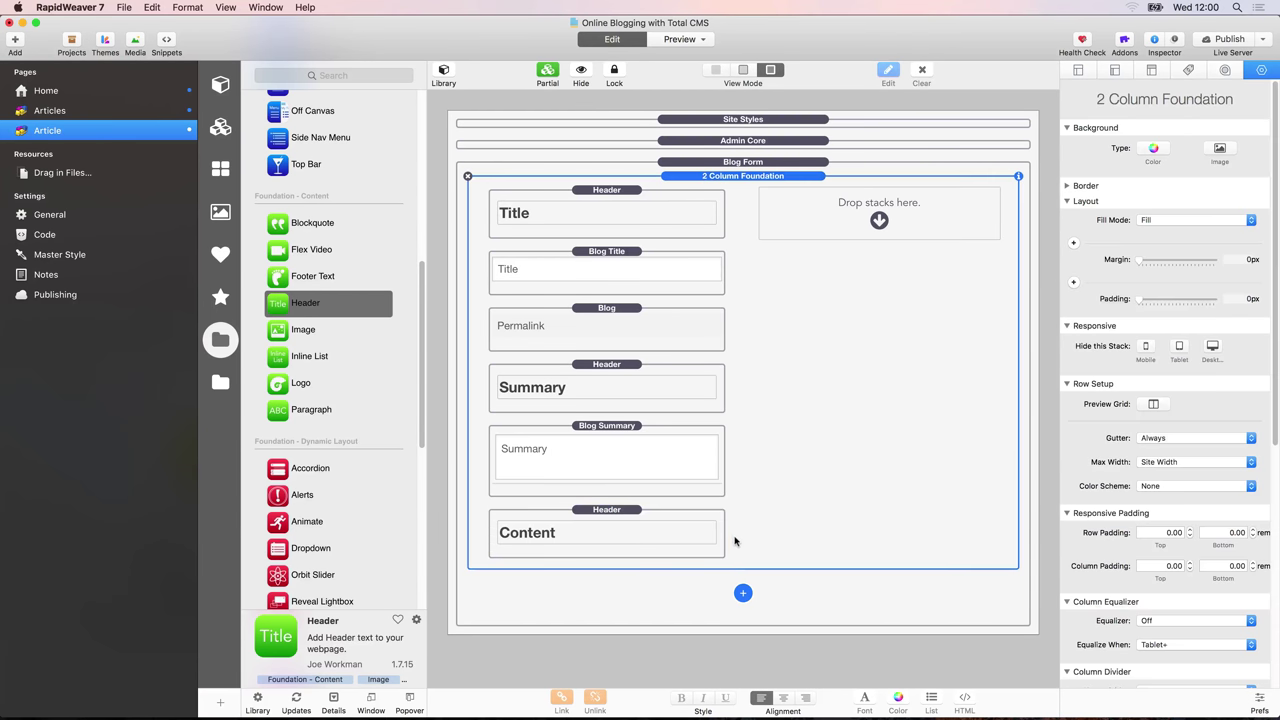
Add a Blog Content field to the form and place it below the Content header in the first column
{"action": "left_click", "coordinate": [744, 592]}
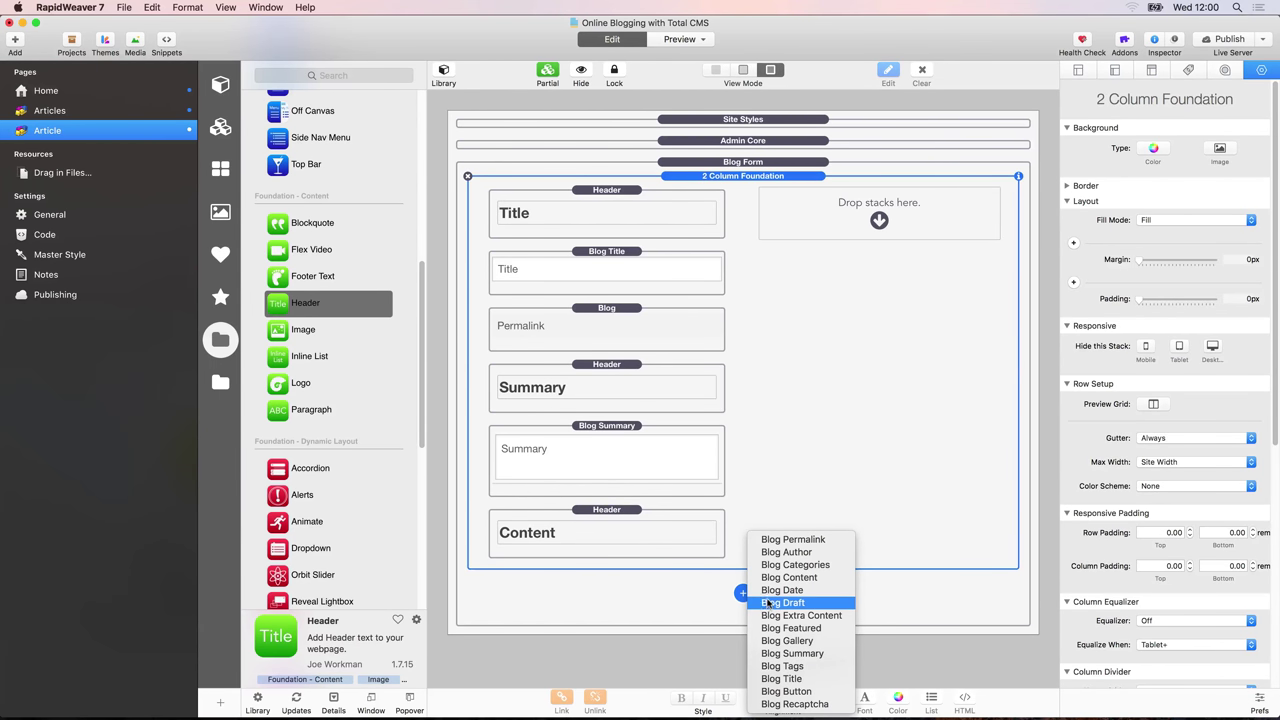
{"action": "left_click", "coordinate": [780, 578]}
{"action": "left_click_drag", "start_coordinate": [682, 585], "coordinate": [641, 561]}
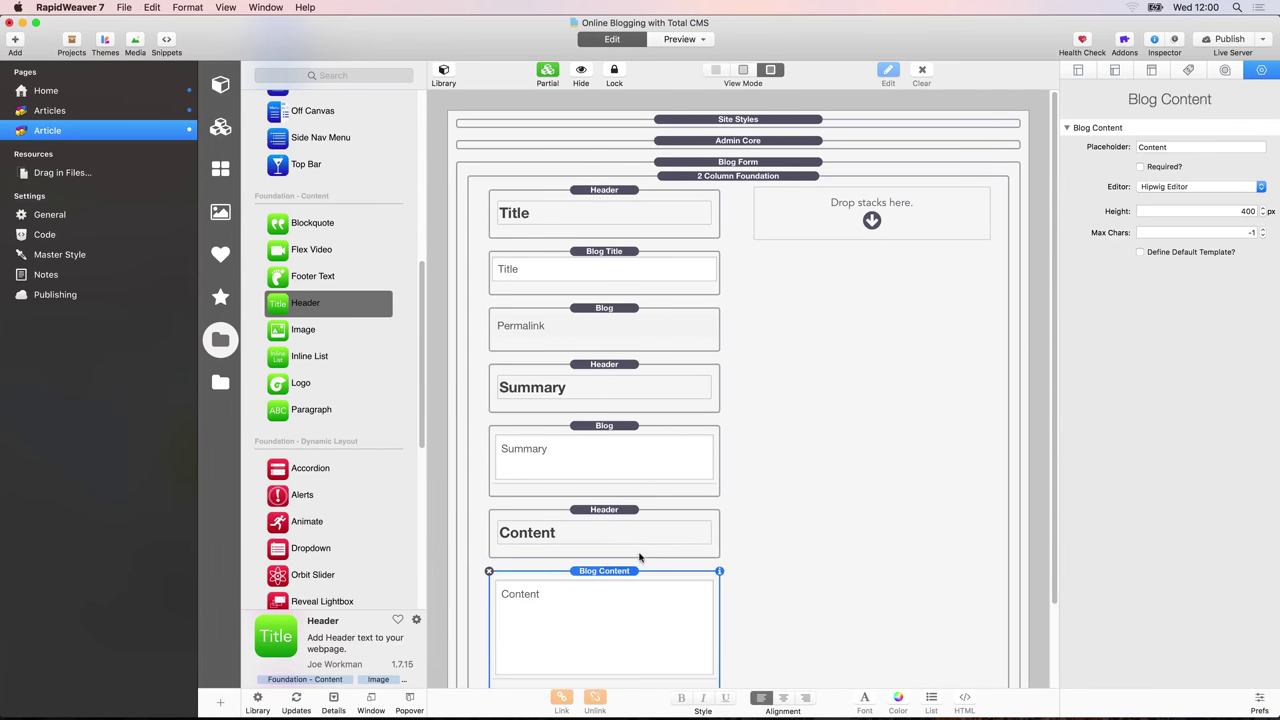
Add a Blog Button to the form and place it below the Blog Content field in the first column
{"action": "scroll", "coordinate": [634, 535], "scroll_direction": "down", "scroll_amount": 3}
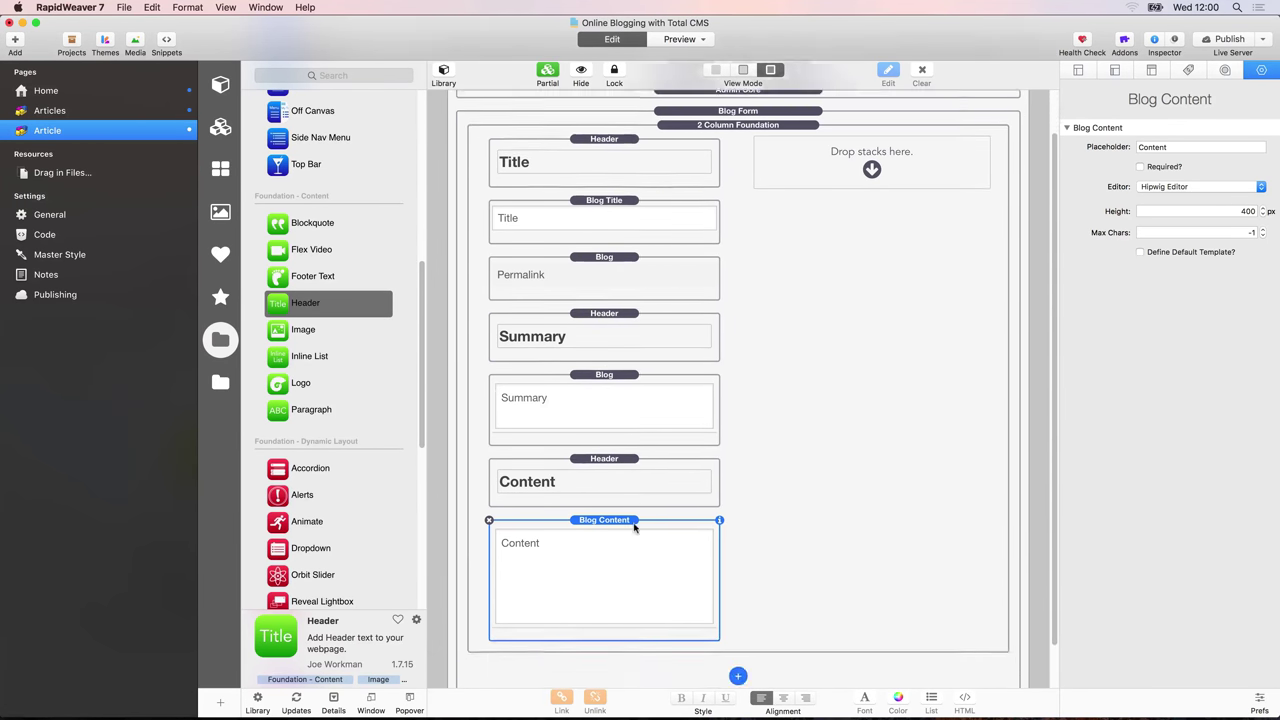
{"action": "left_click", "coordinate": [738, 627]}
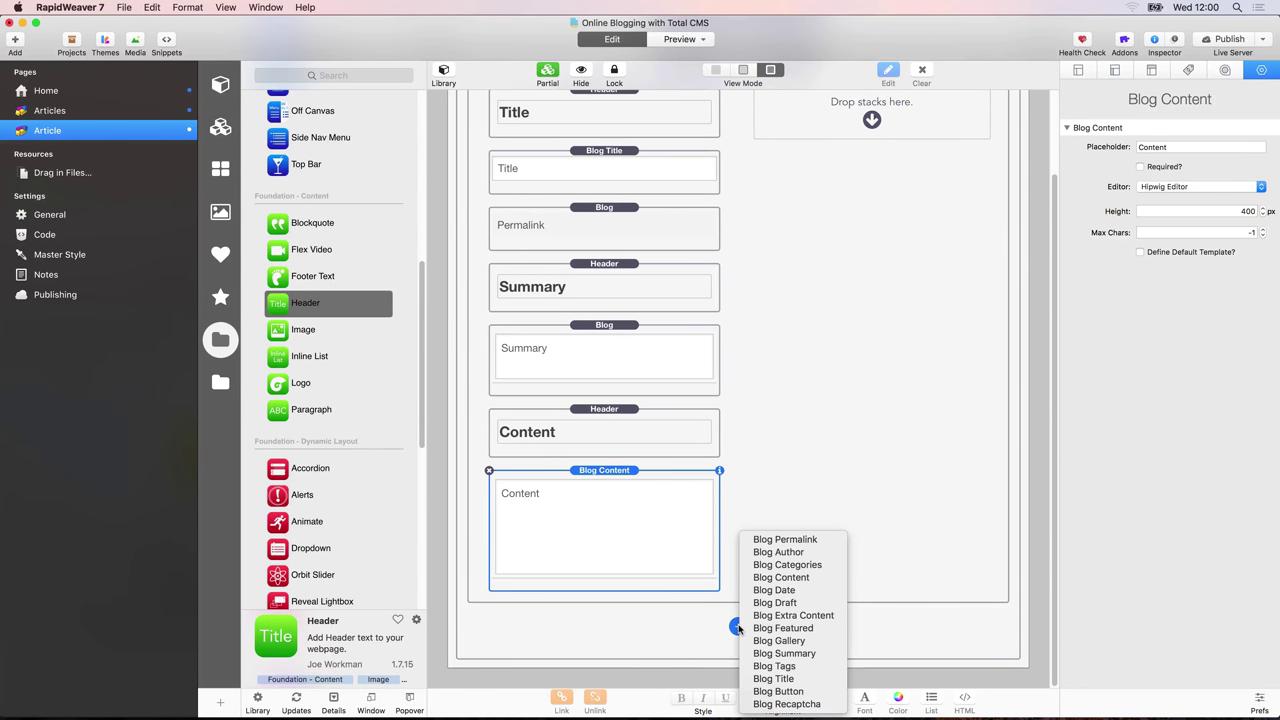
{"action": "left_click", "coordinate": [762, 696]}
{"action": "left_click_drag", "start_coordinate": [697, 617], "coordinate": [663, 596]}
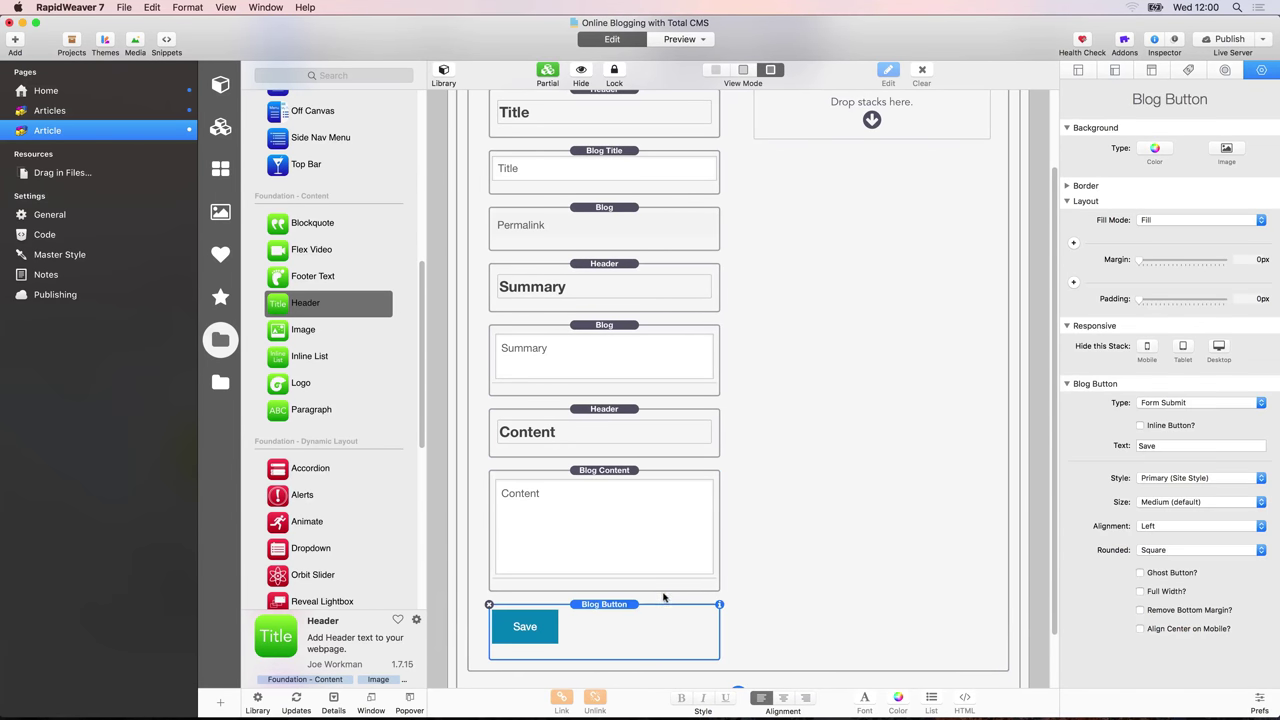
Preview the Article page in Safari and examine the form's fields and save button
{"action": "scroll", "coordinate": [663, 596], "scroll_direction": "up", "scroll_amount": 3}
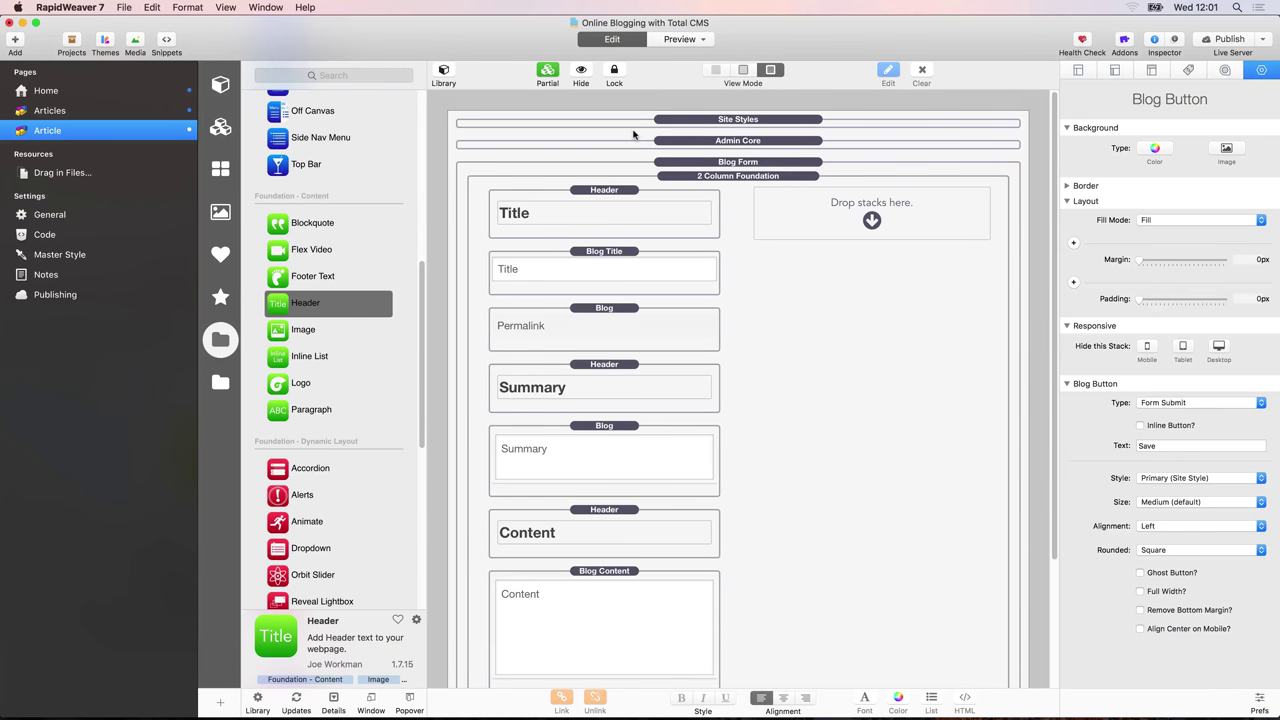
{"action": "key", "text": "super+shift+p"}
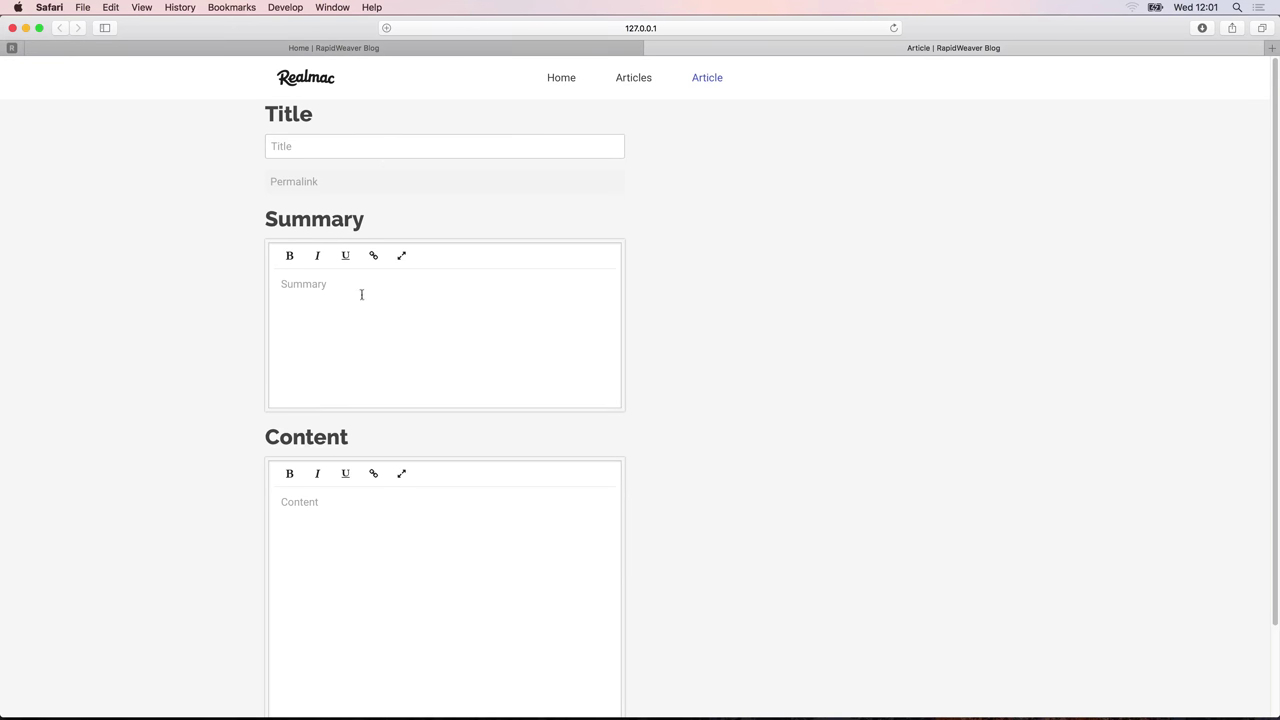
{"action": "scroll", "coordinate": [609, 395], "scroll_direction": "down", "scroll_amount": 3}
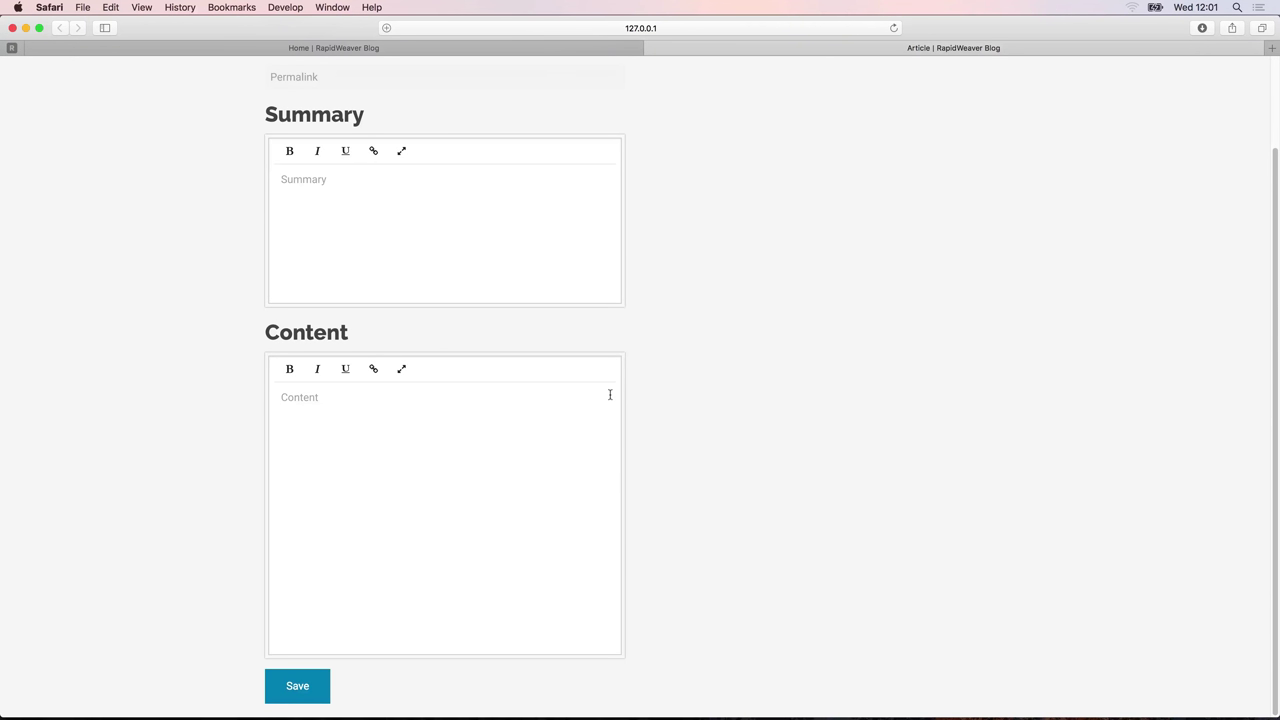
{"action": "scroll", "coordinate": [440, 457], "scroll_direction": "up", "scroll_amount": 3}
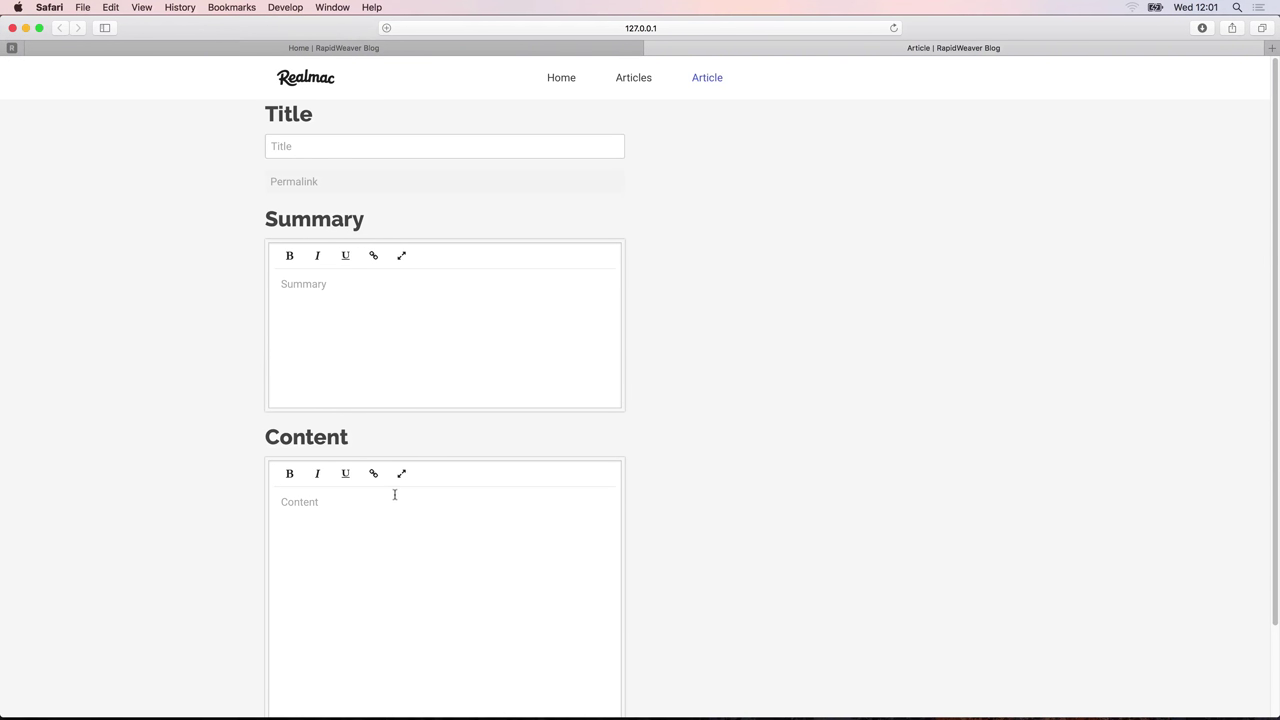
{"action": "scroll", "coordinate": [394, 494], "scroll_direction": "down", "scroll_amount": 3}
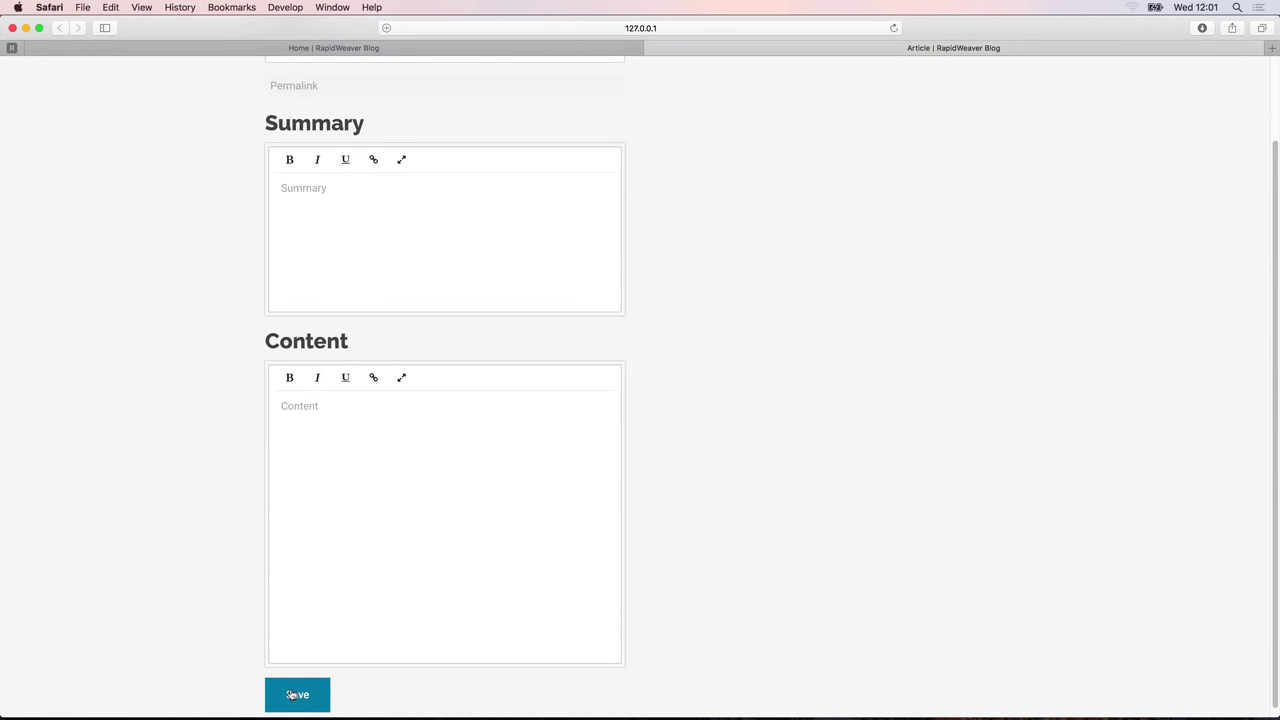
{"action": "scroll", "coordinate": [657, 497], "scroll_direction": "up", "scroll_amount": 3}
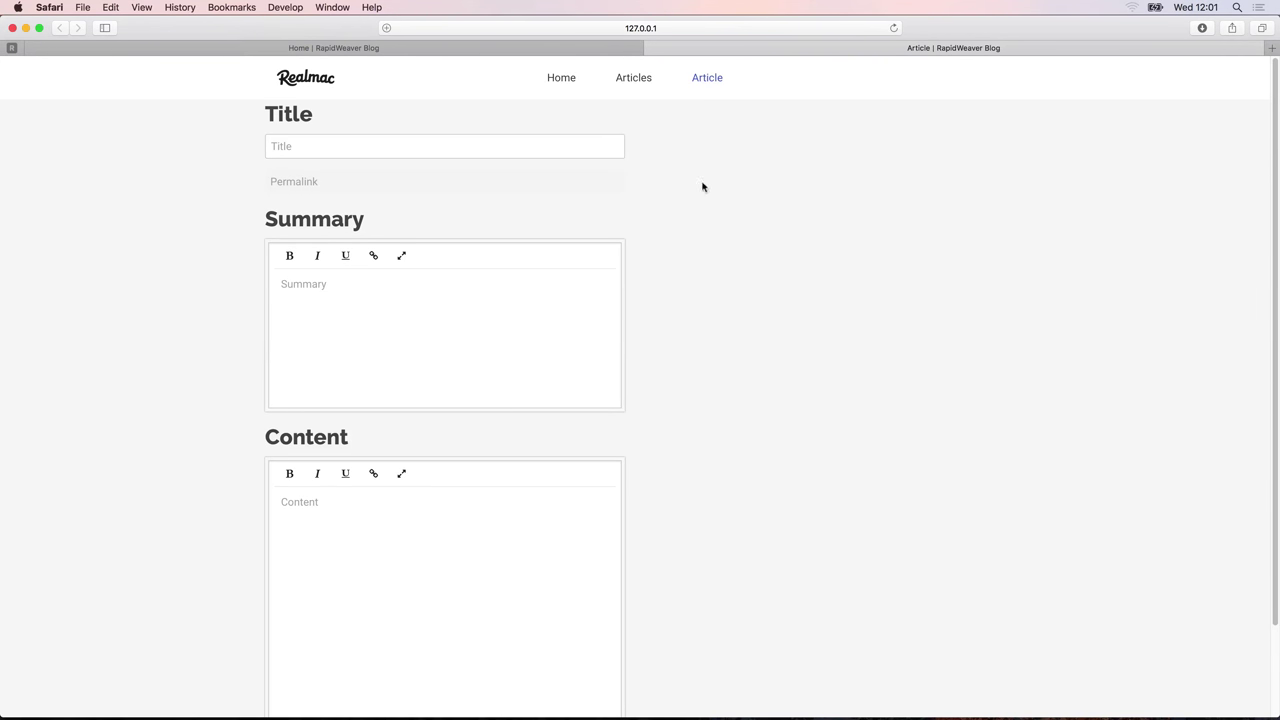
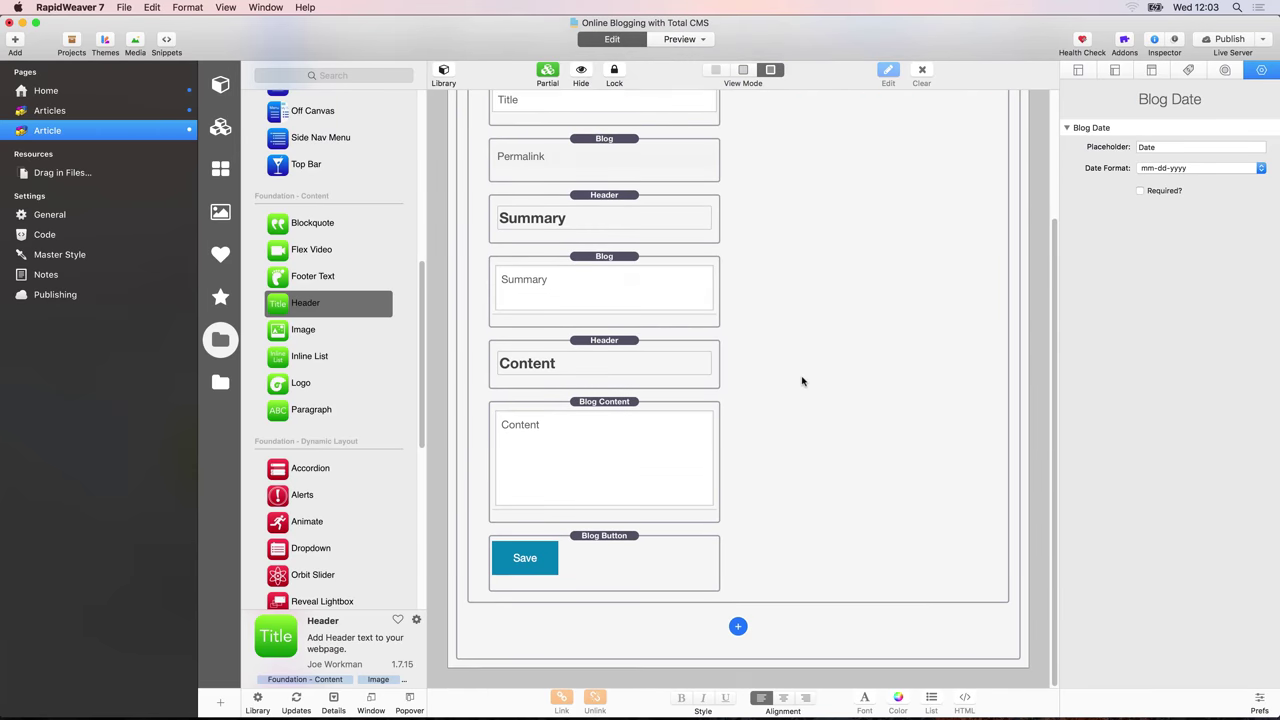
Add a Blog Author field to the form and place it below the Date field in the second column
{"action": "left_click", "coordinate": [737, 626]}
{"action": "key", "text": "Up"}
{"action": "key", "text": "Up"}
{"action": "key", "text": "Up"}
{"action": "key", "text": "Up"}
{"action": "key", "text": "Up"}
{"action": "key", "text": "Up"}
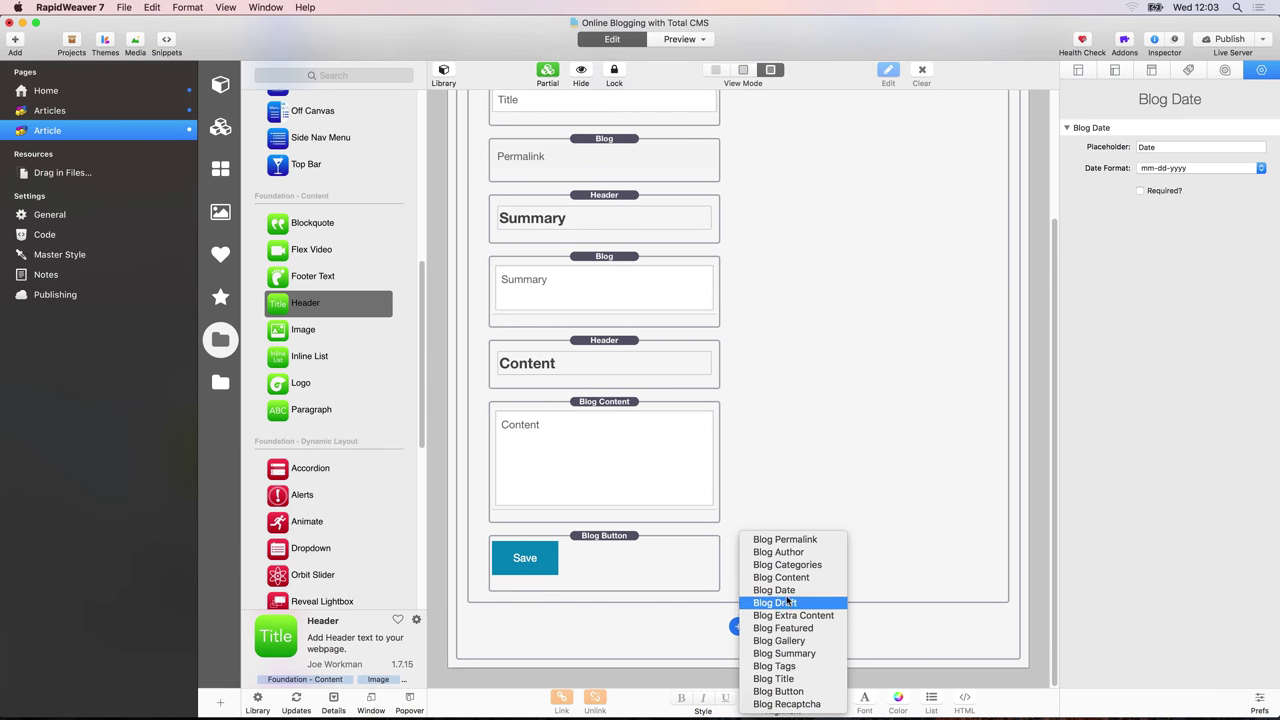
{"action": "key", "text": "Return"}
{"action": "left_click_drag", "start_coordinate": [716, 620], "coordinate": [876, 236]}
{"action": "key", "text": "ctrl+Up"}
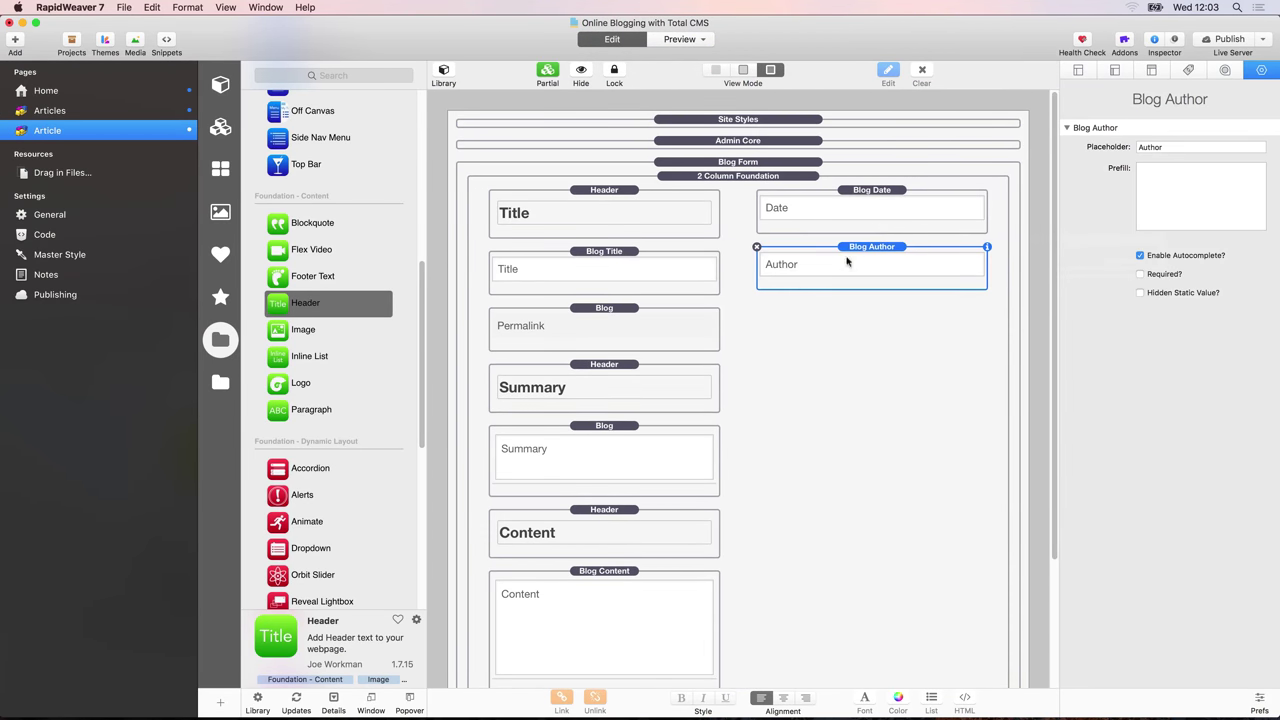
Add Blog Draft and Blog Featured toggles to the form and stack them below the Author field in the second column
{"action": "scroll", "coordinate": [797, 314], "scroll_direction": "down", "scroll_amount": 5}
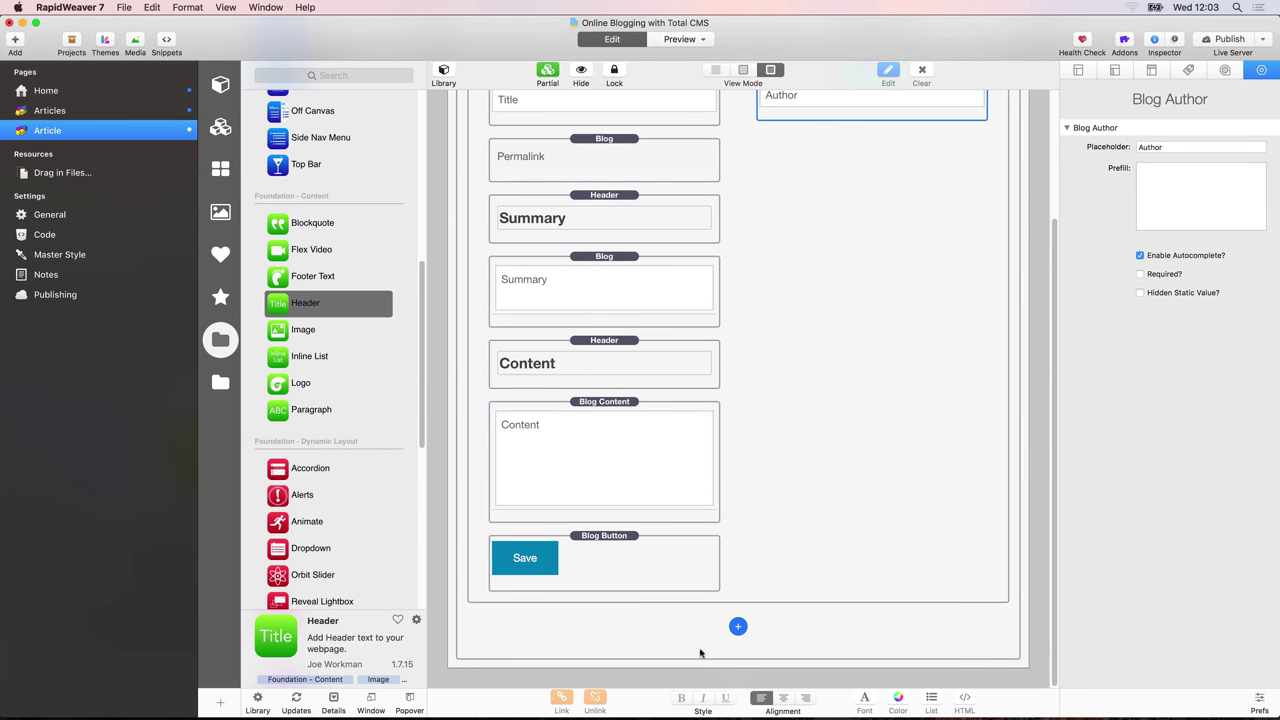
{"action": "left_click", "coordinate": [736, 628]}
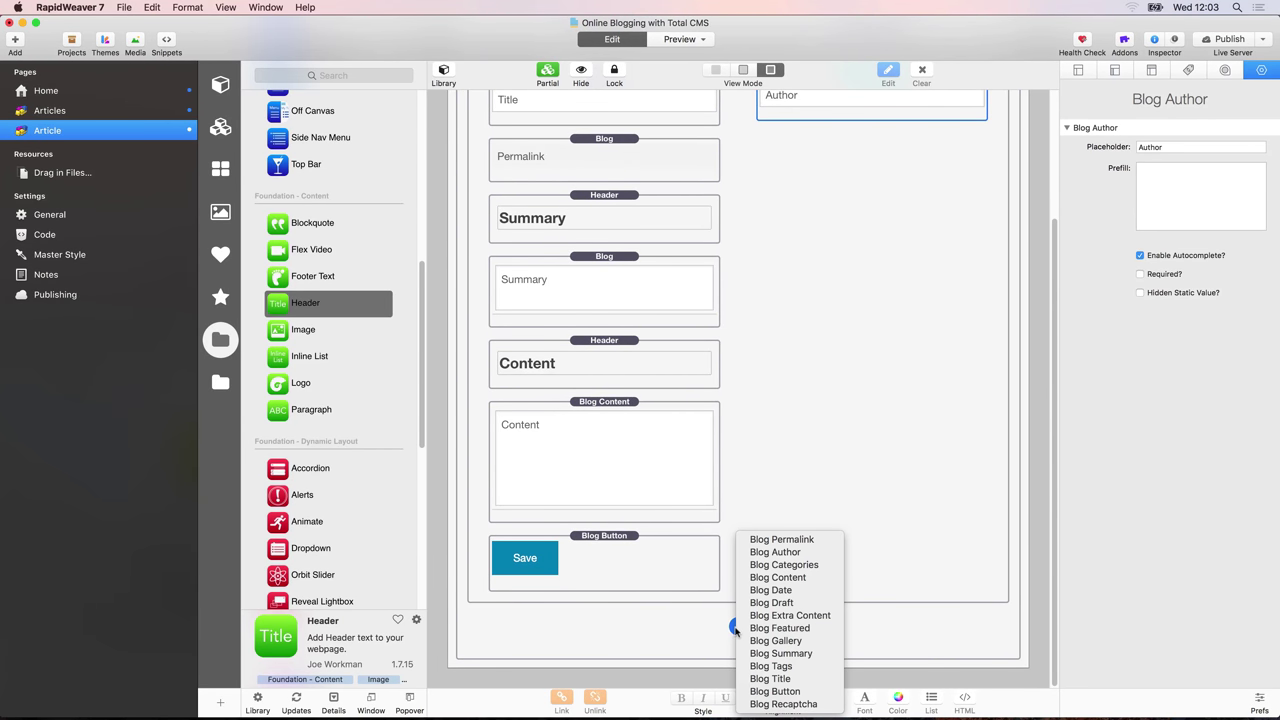
{"action": "left_click", "coordinate": [770, 603]}
{"action": "left_click_drag", "start_coordinate": [738, 630], "coordinate": [813, 133]}
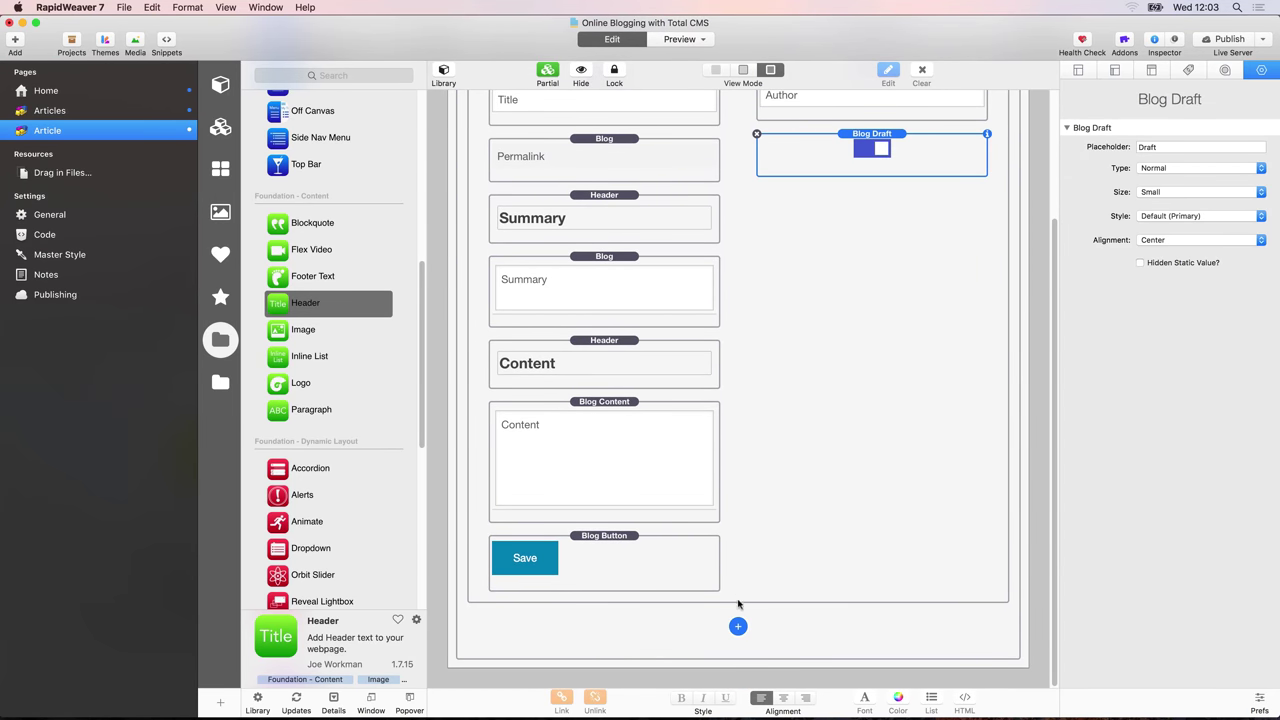
{"action": "left_click", "coordinate": [738, 627]}
{"action": "left_click", "coordinate": [785, 628]}
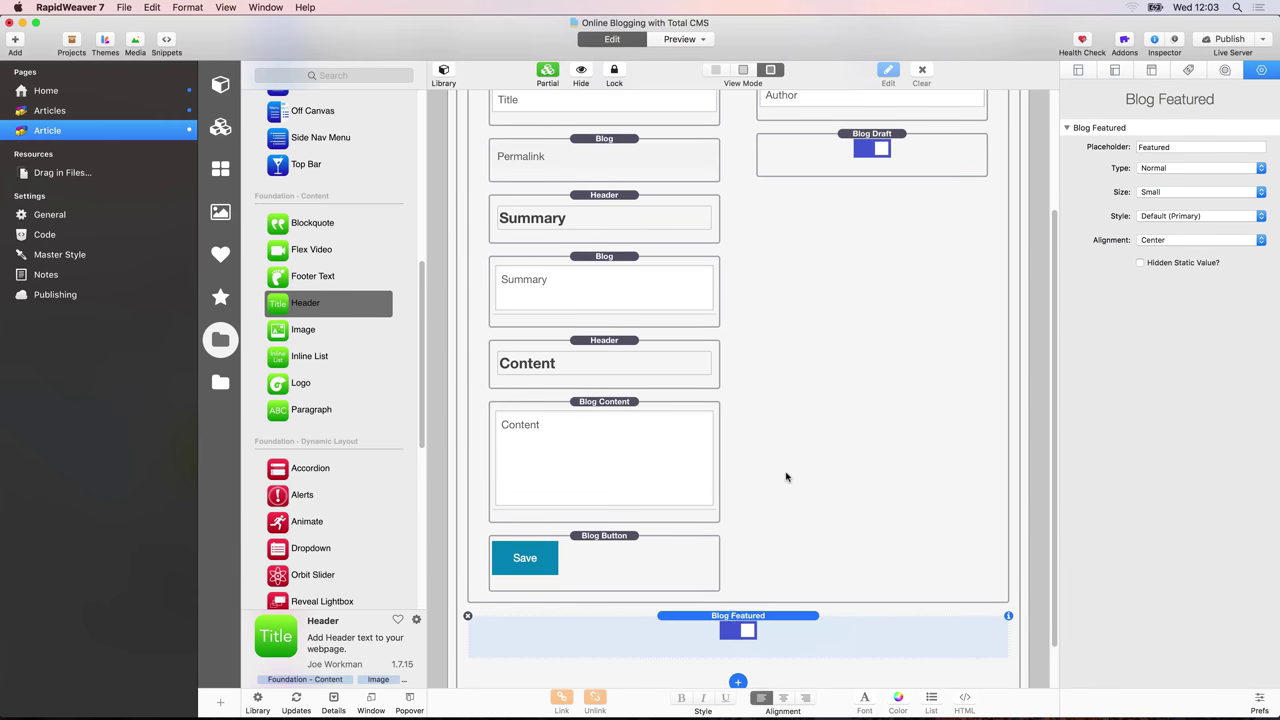
{"action": "left_click_drag", "start_coordinate": [714, 616], "coordinate": [842, 188]}
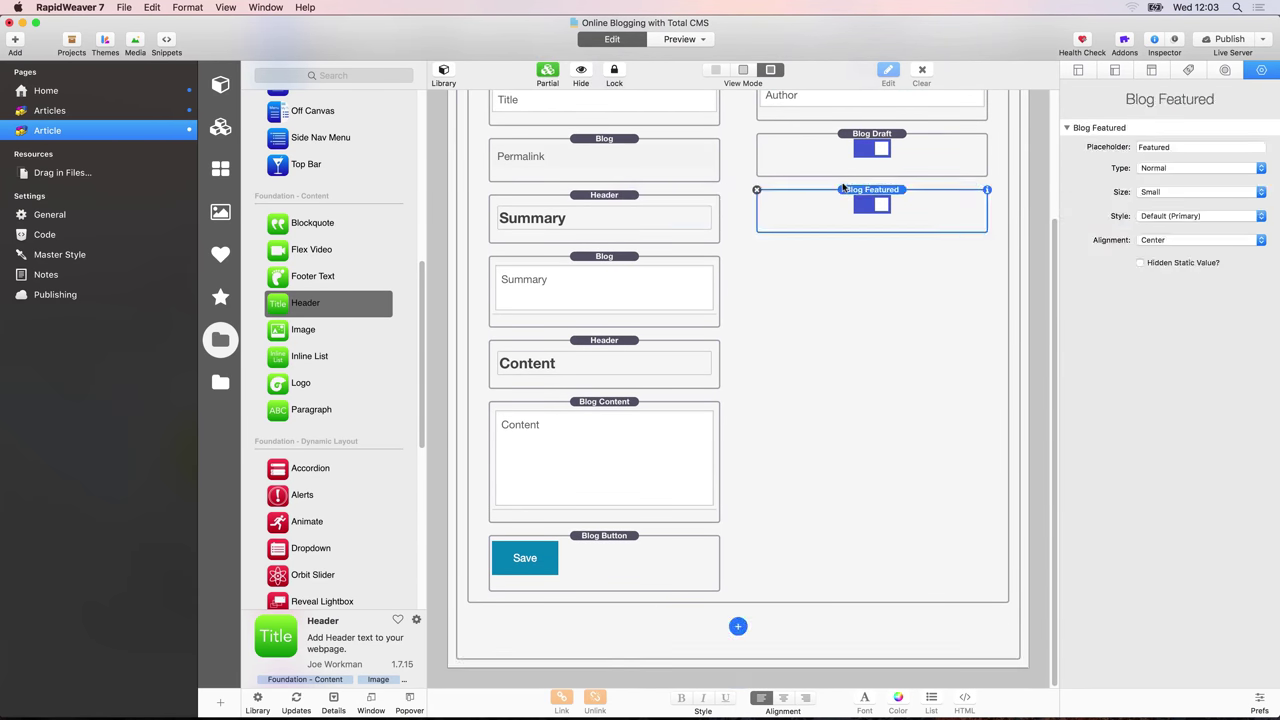
Add Blog Categories and Blog Tags fields to the form and place them below the Featured toggle in the second column
{"action": "left_click", "coordinate": [737, 628]}
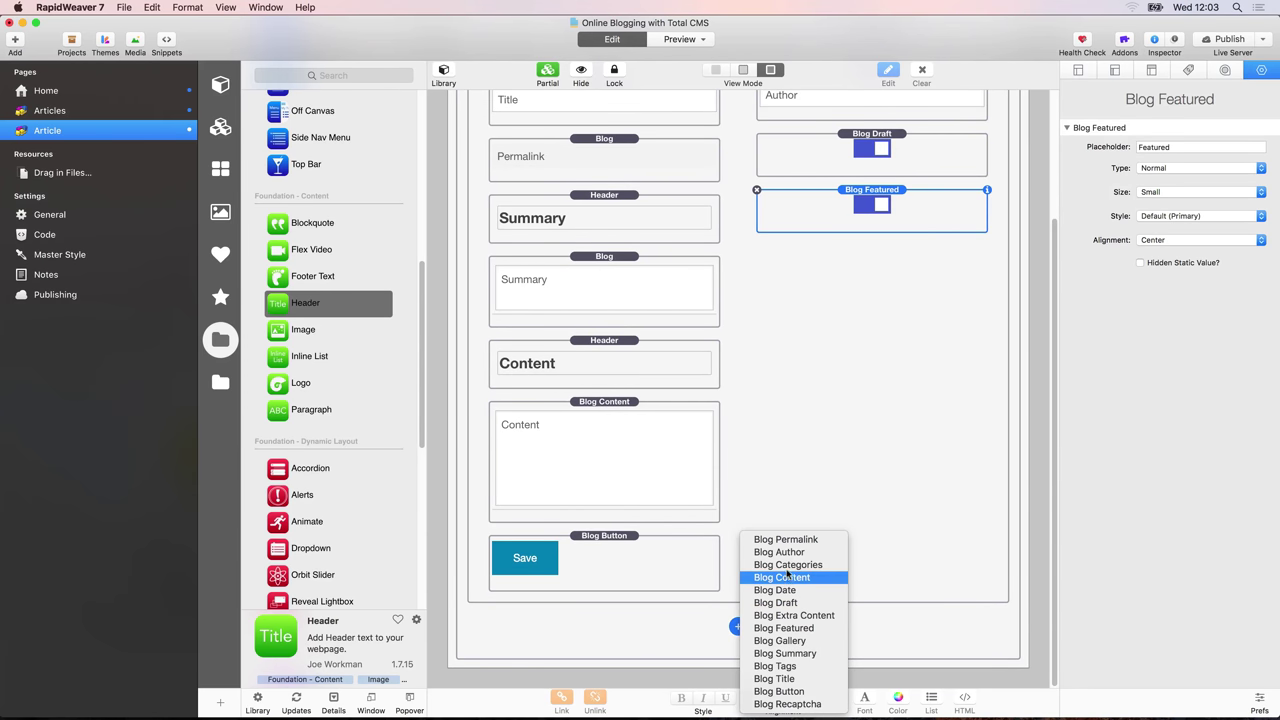
{"action": "left_click", "coordinate": [750, 564]}
{"action": "left_click_drag", "start_coordinate": [737, 621], "coordinate": [840, 255]}
{"action": "left_click", "coordinate": [737, 626]}
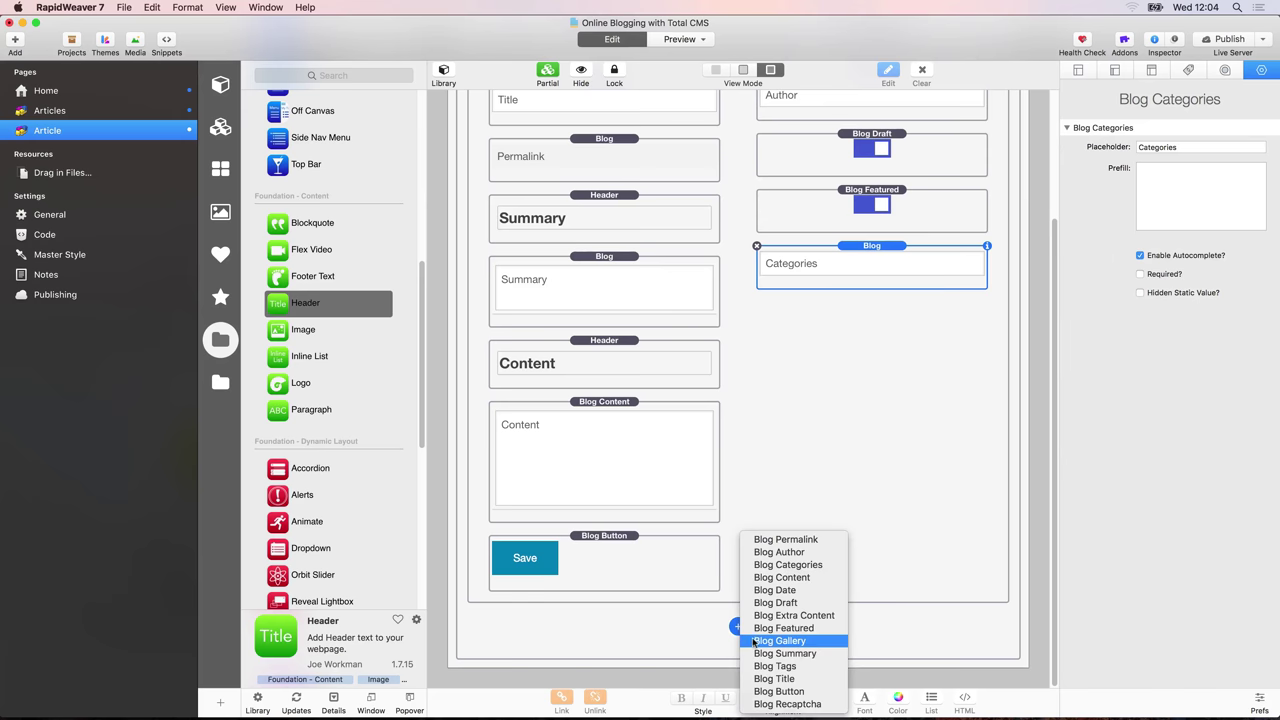
{"action": "left_click", "coordinate": [768, 666]}
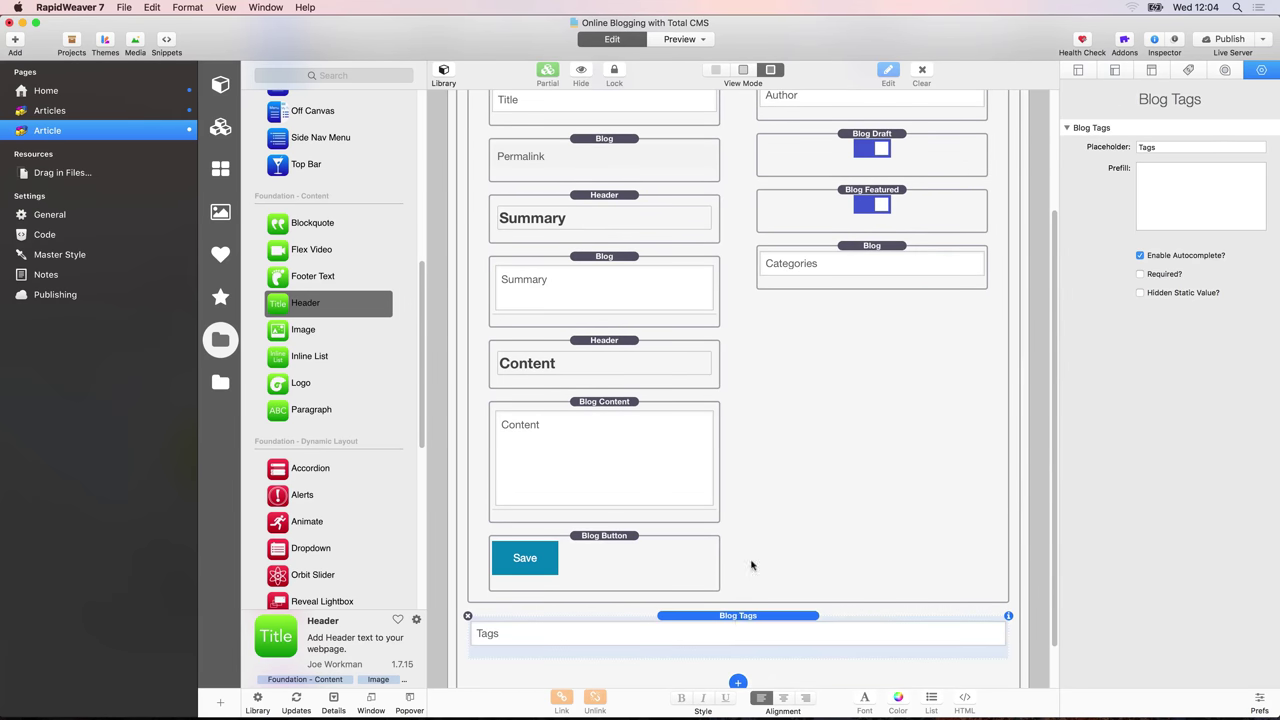
{"action": "left_click_drag", "start_coordinate": [737, 617], "coordinate": [826, 300]}
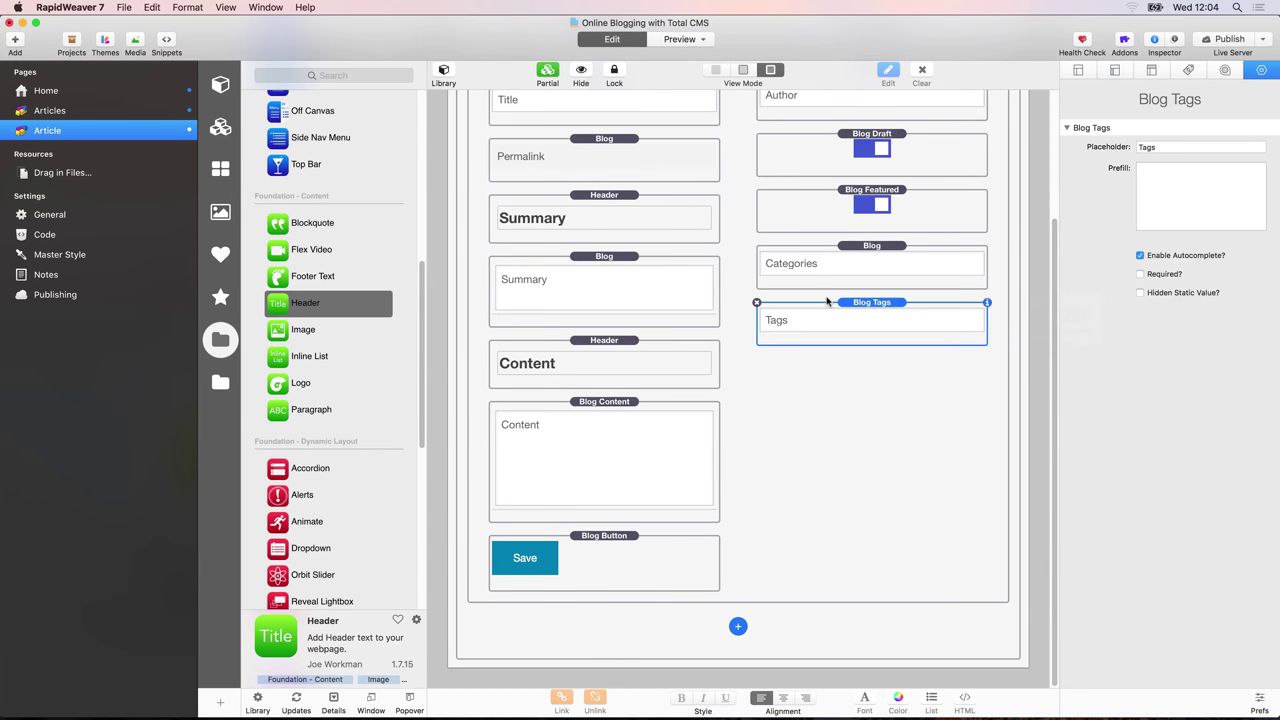
Add a Blog Gallery to the form and place it below the Tags field in the second column
{"action": "left_click", "coordinate": [738, 627]}
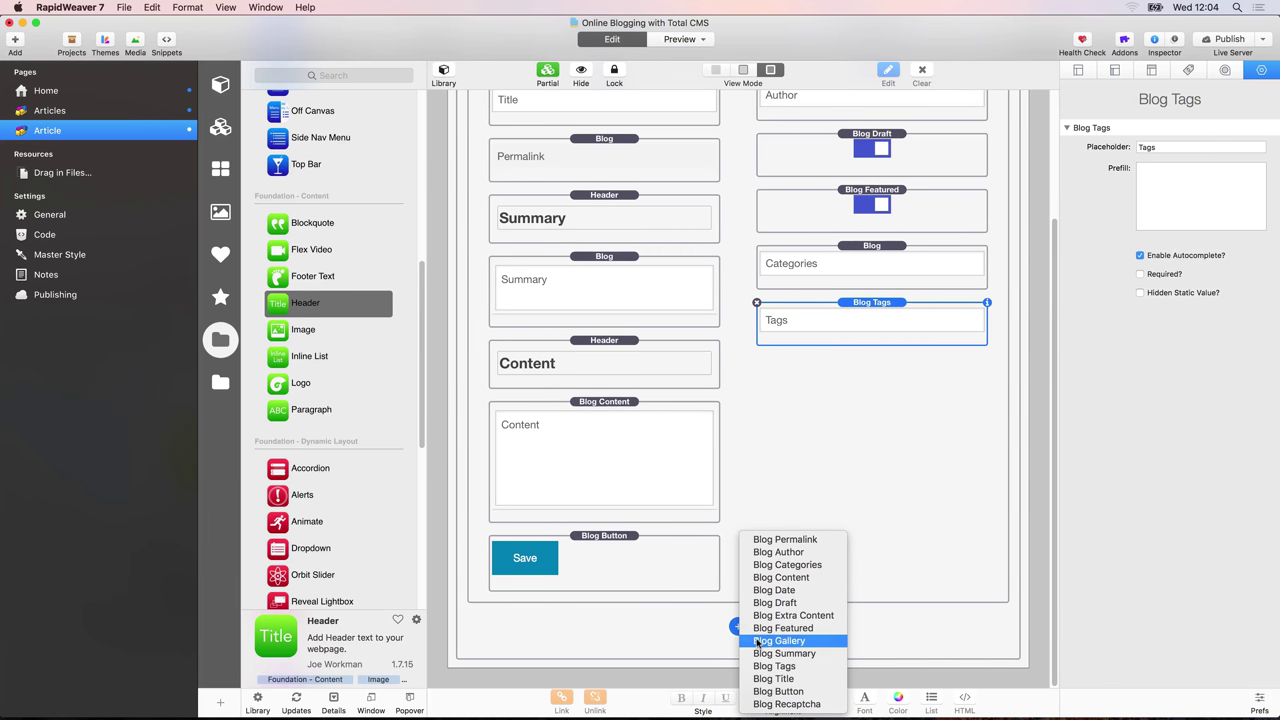
{"action": "left_click", "coordinate": [779, 641]}
{"action": "left_click_drag", "start_coordinate": [701, 620], "coordinate": [820, 353]}
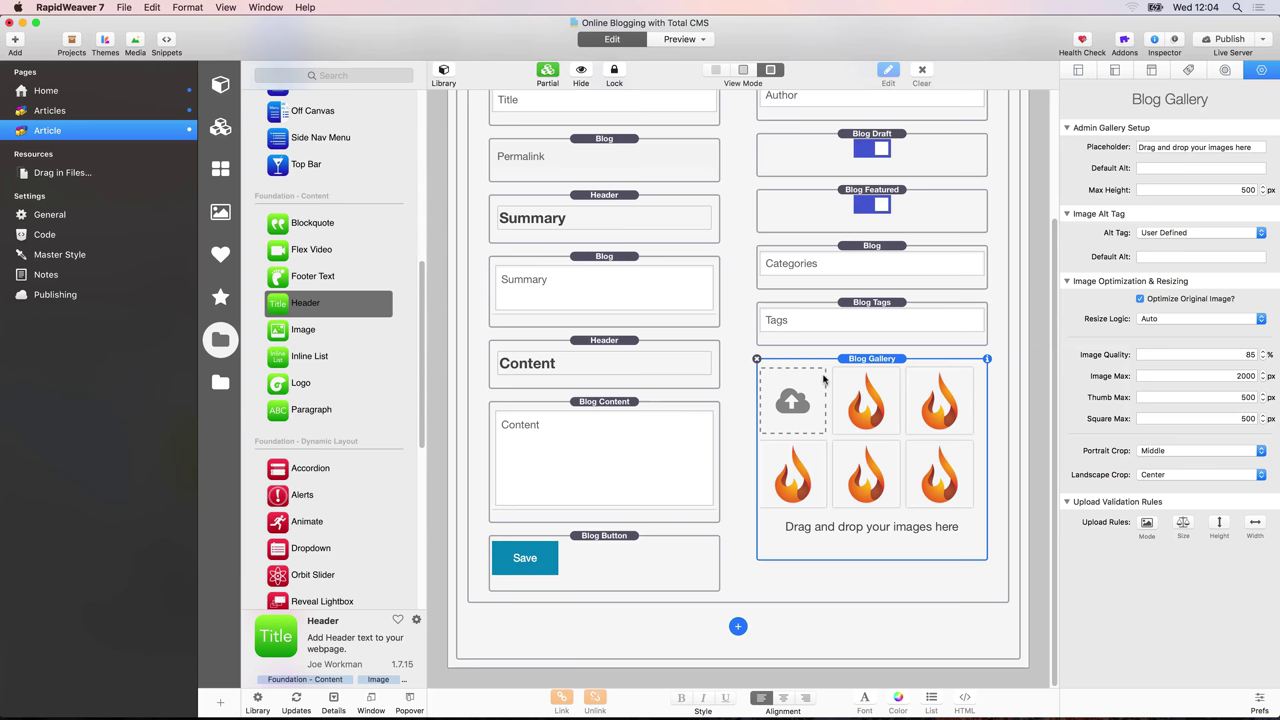
Preview the Article page in Safari, examine the second-column fields, and return to the form in RapidWeaver
{"action": "key", "text": "super+alt+p"}
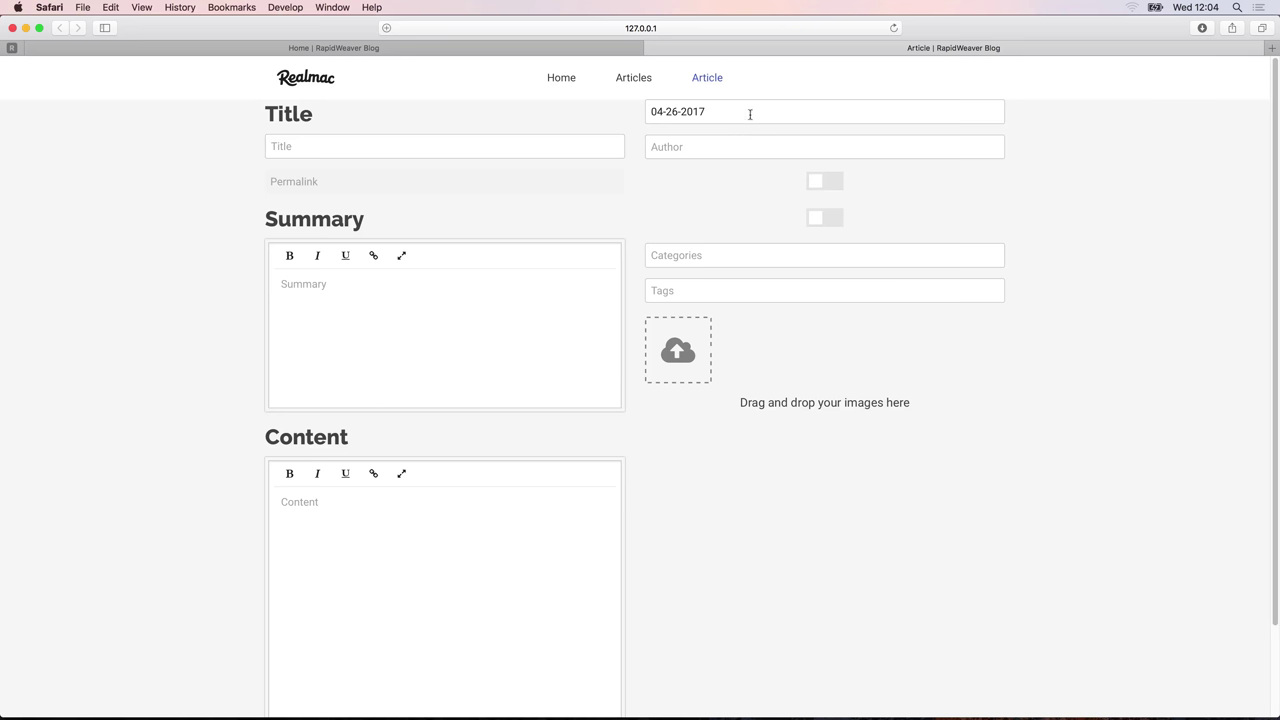
{"action": "key", "text": "super+Tab"}
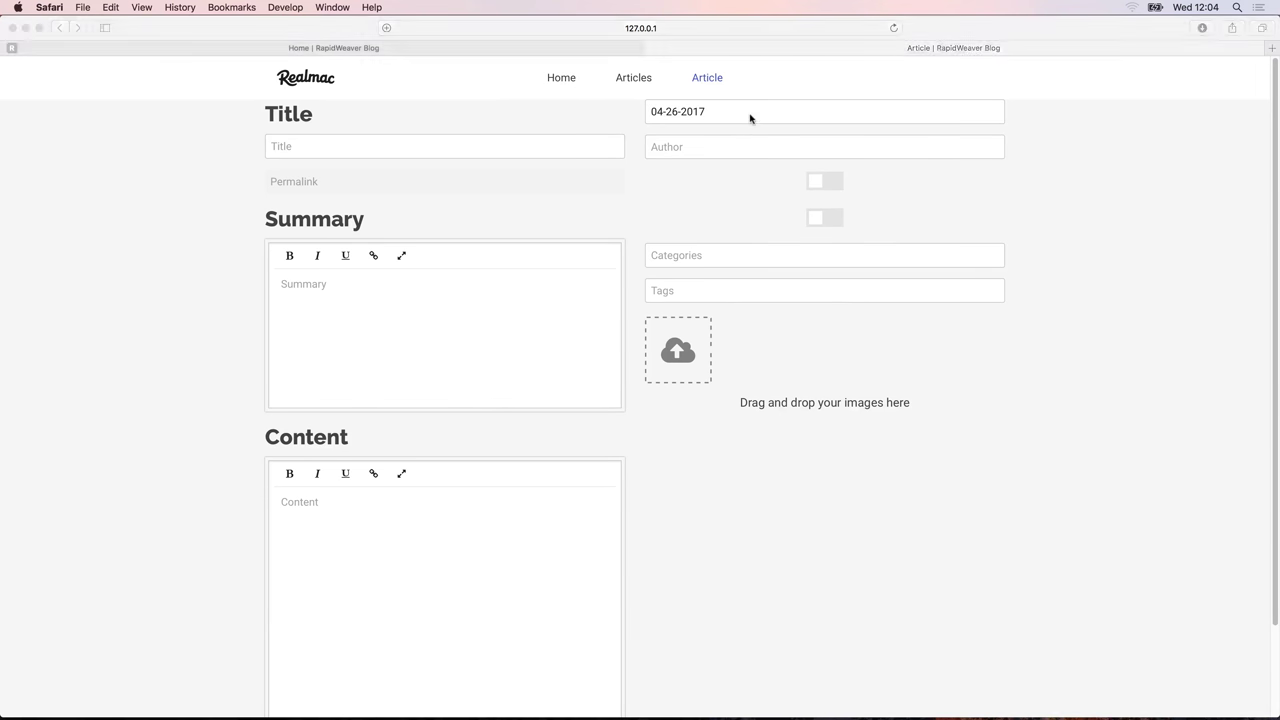
{"action": "scroll", "coordinate": [835, 326], "scroll_direction": "up", "scroll_amount": 2}
{"action": "scroll", "coordinate": [835, 326], "scroll_direction": "up", "scroll_amount": 4}
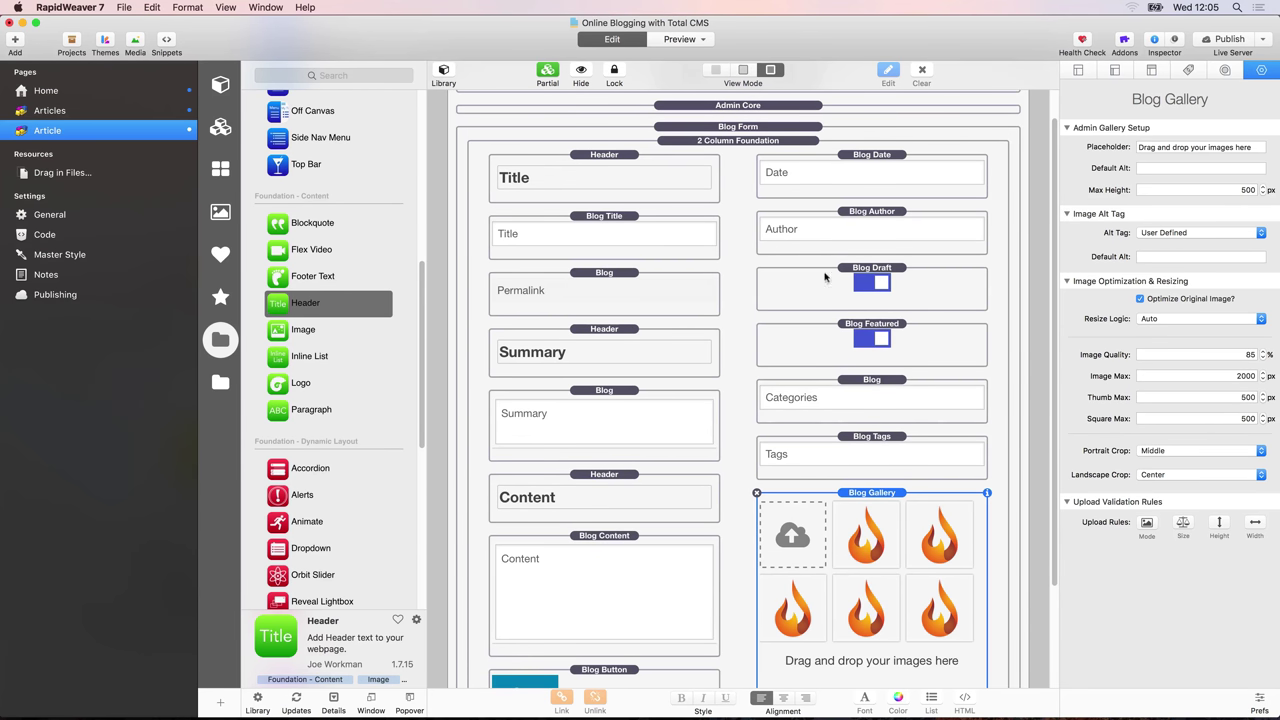
Find the Panel stack in the library and place it above the Blog Date field in the second column
{"action": "scroll", "coordinate": [379, 293], "scroll_direction": "down", "scroll_amount": 10}
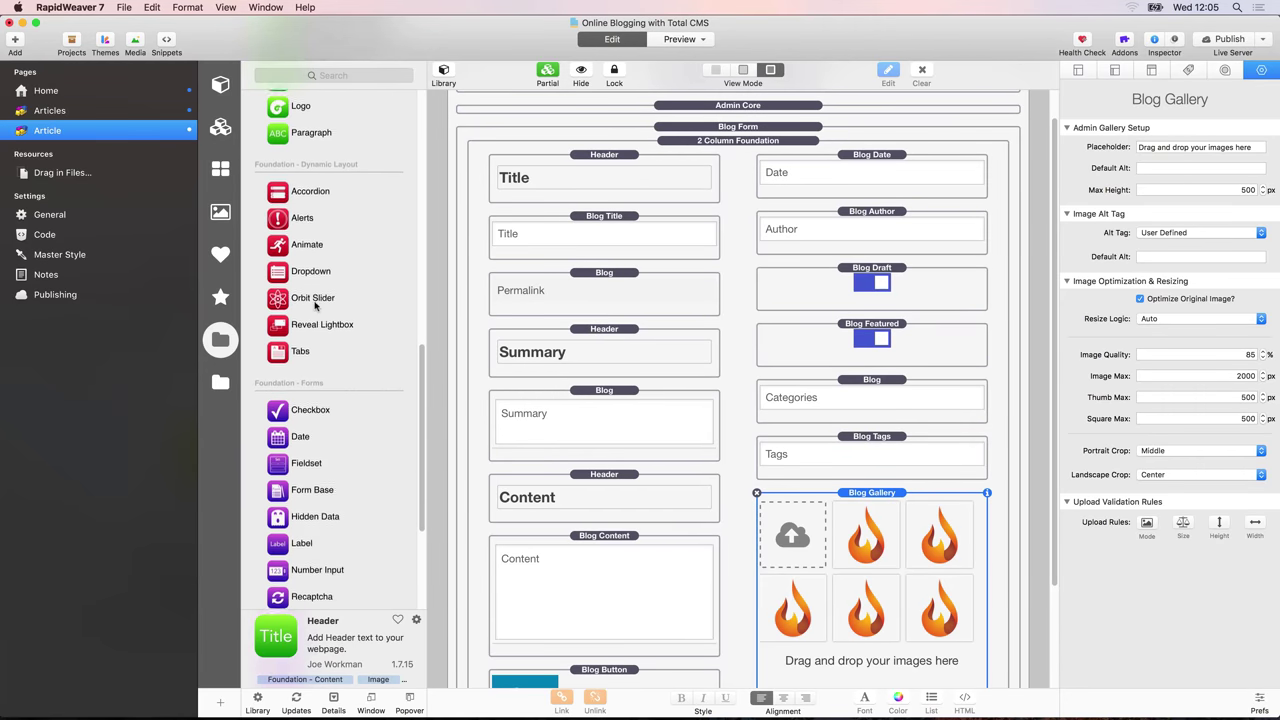
{"action": "scroll", "coordinate": [314, 306], "scroll_direction": "up", "scroll_amount": 5}
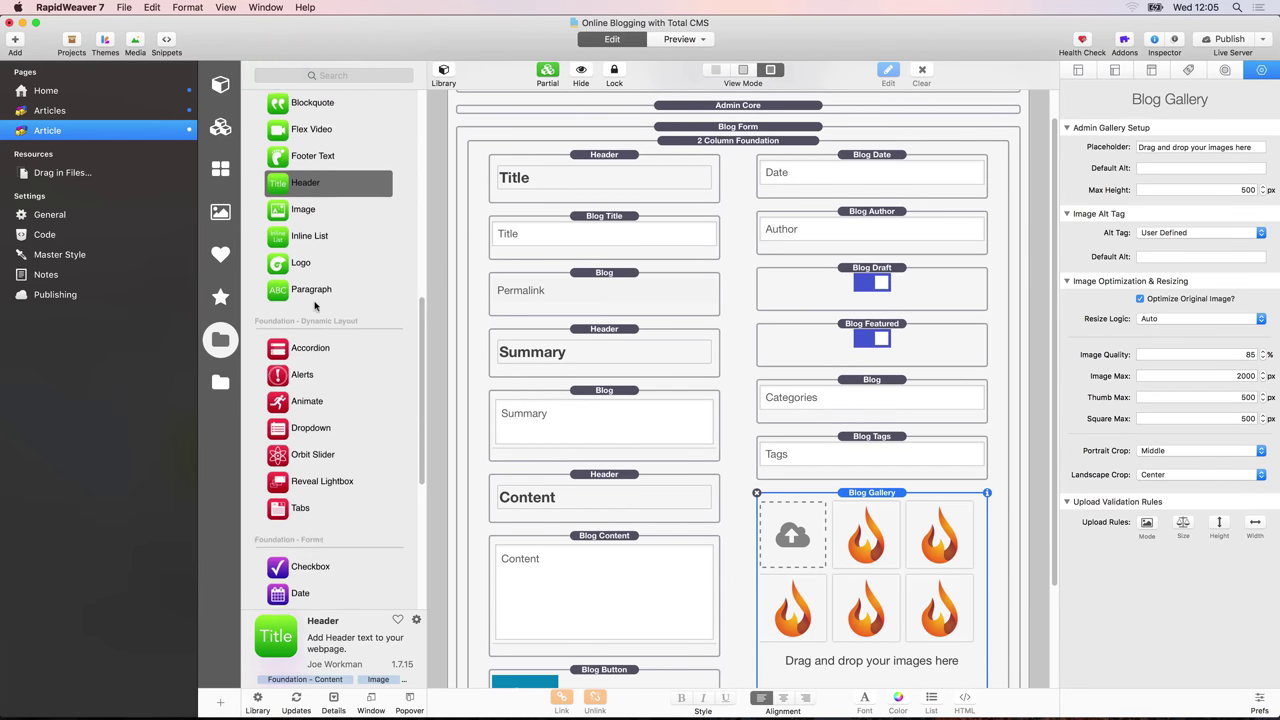
{"action": "scroll", "coordinate": [314, 306], "scroll_direction": "up", "scroll_amount": 7}
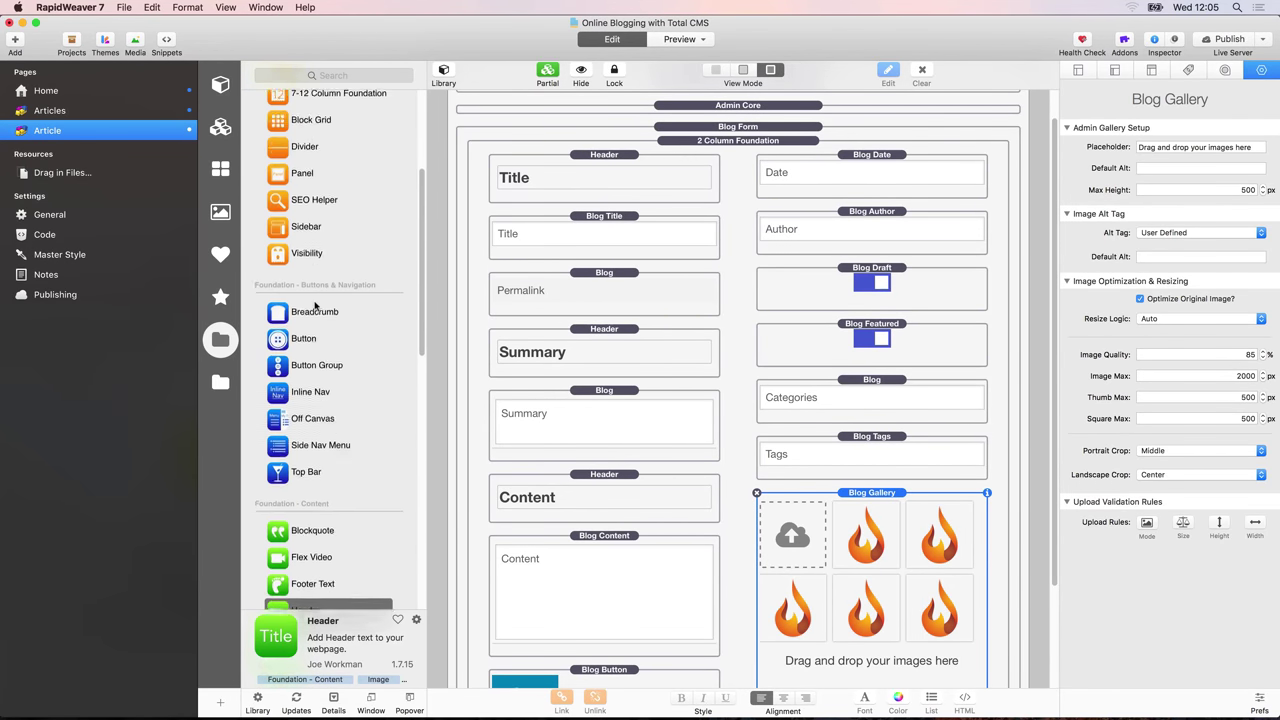
{"action": "scroll", "coordinate": [318, 245], "scroll_direction": "up", "scroll_amount": 4}
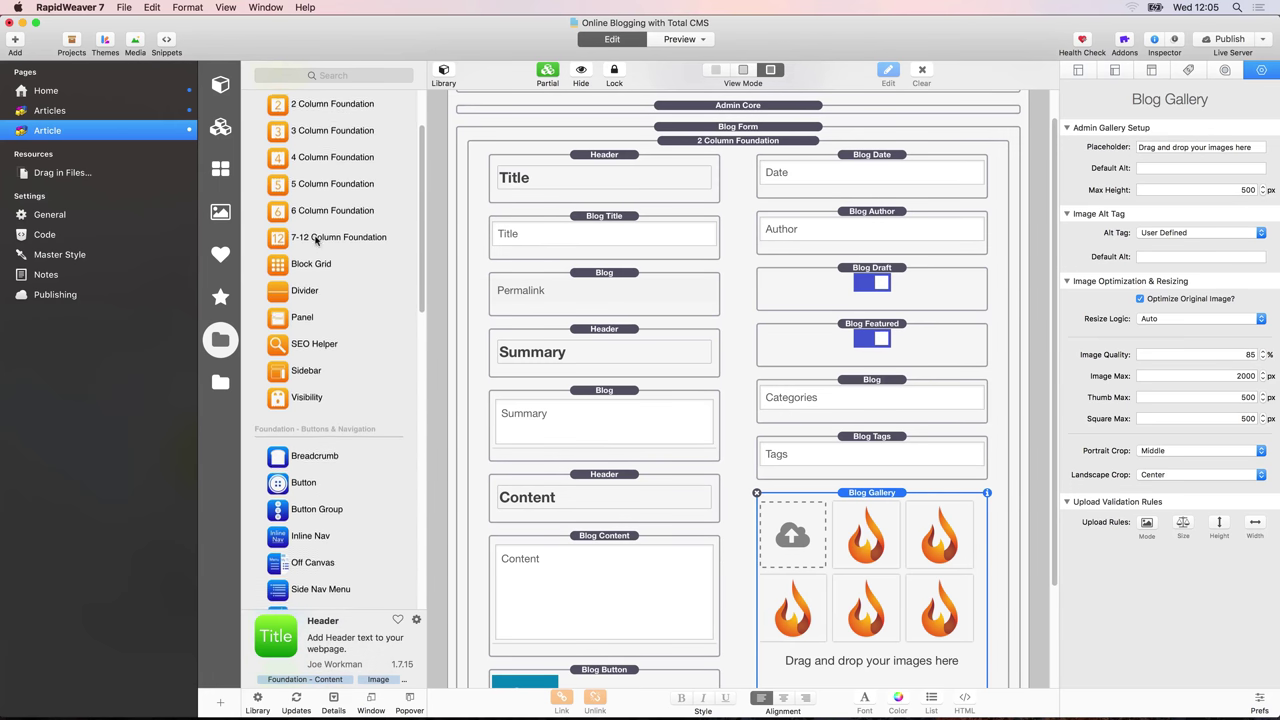
{"action": "left_click_drag", "start_coordinate": [275, 316], "coordinate": [838, 155]}
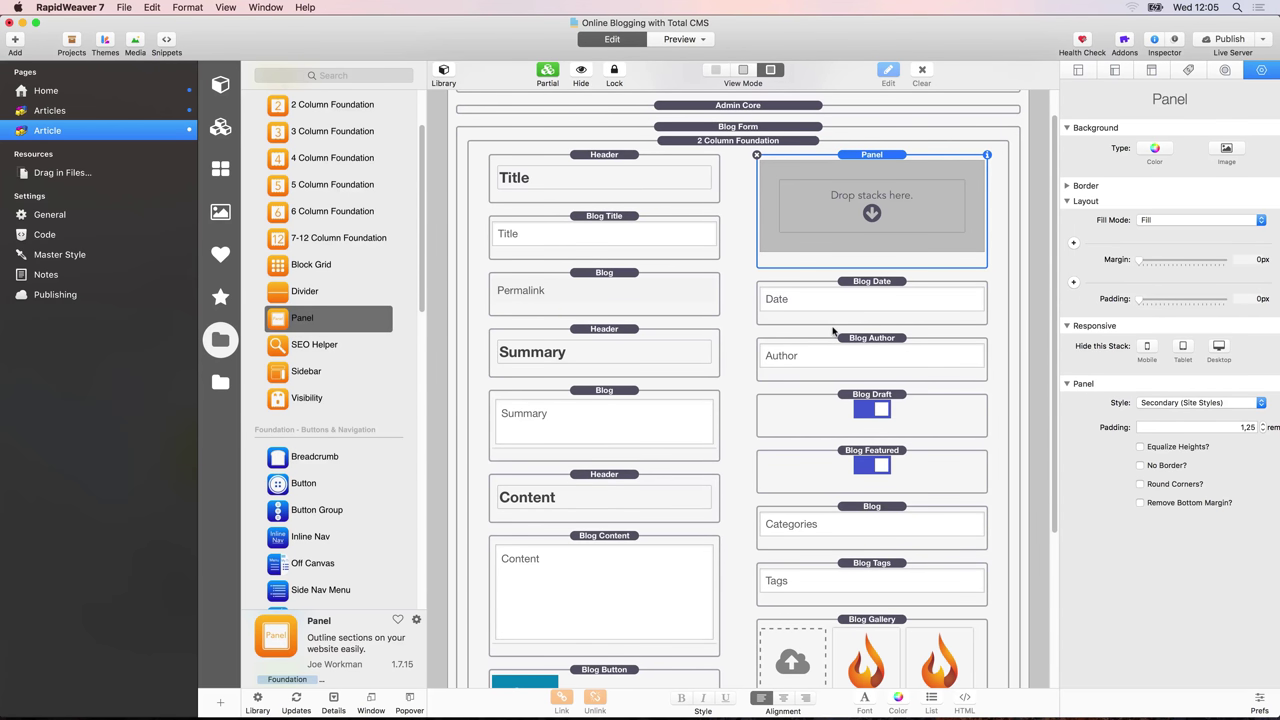
Duplicate the Title header into the new panel and change the copy's text to "Meta Data"
{"action": "left_click_drag", "start_coordinate": [586, 158], "coordinate": [863, 199]}
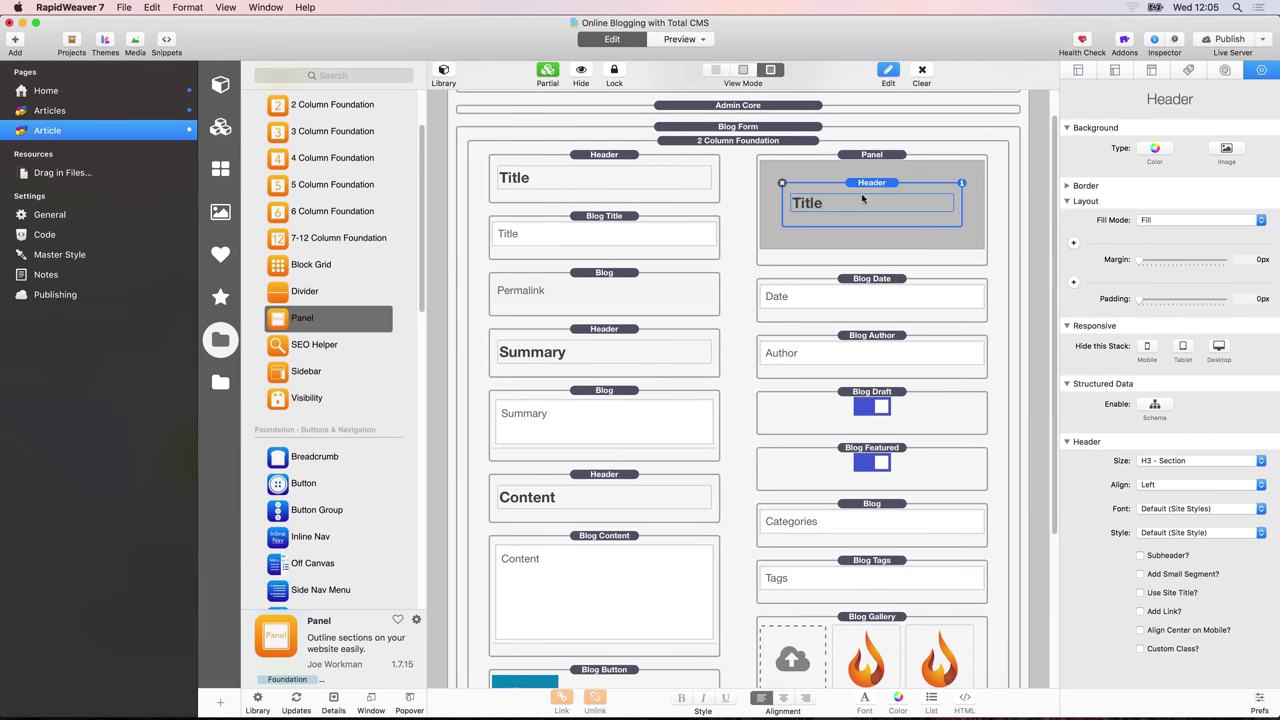
{"action": "double_click", "coordinate": [822, 205]}
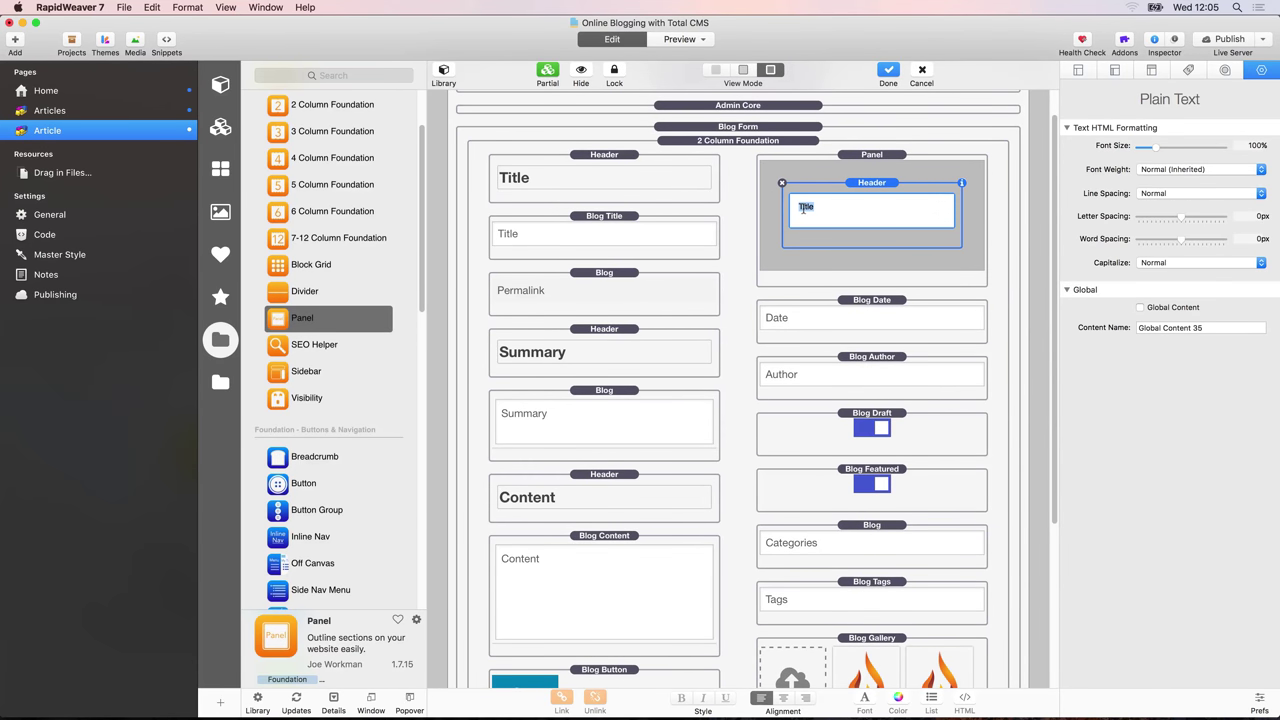
{"action": "type", "text": "Meta Data"}
{"action": "left_click", "coordinate": [829, 186]}
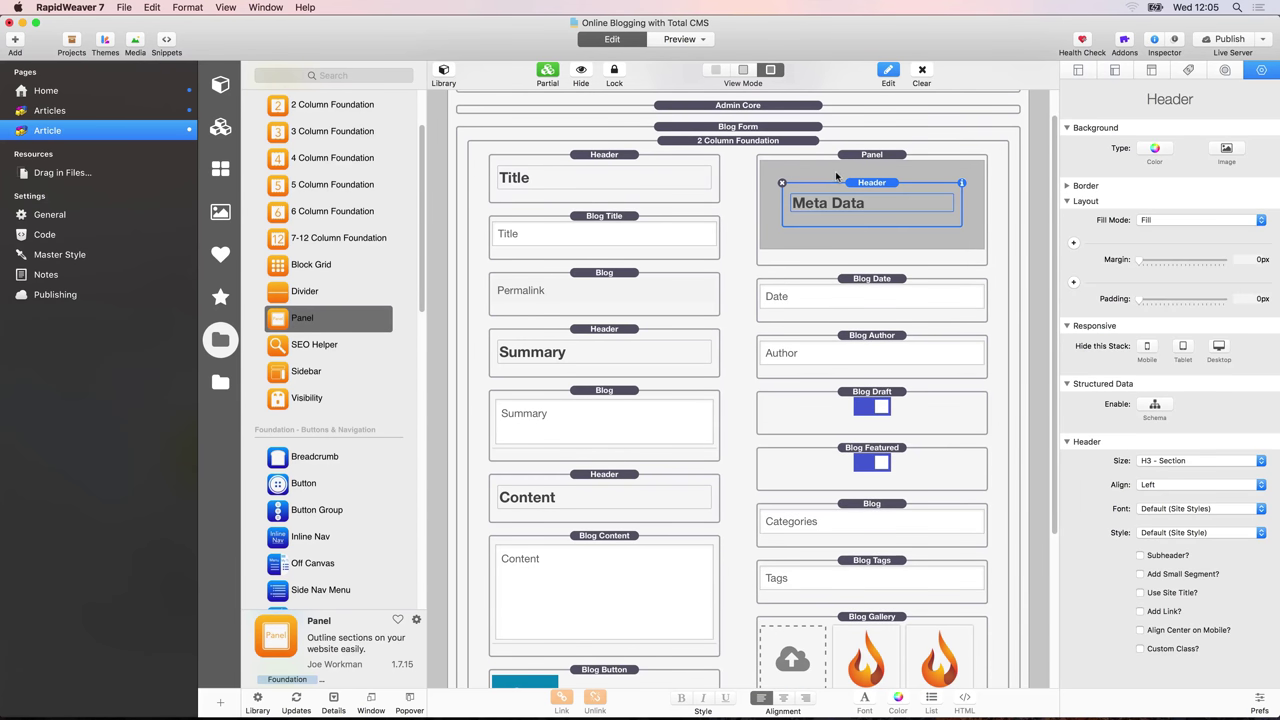
Give the panel a Custom style with a white color, no border and round corners
{"action": "left_click", "coordinate": [883, 156]}
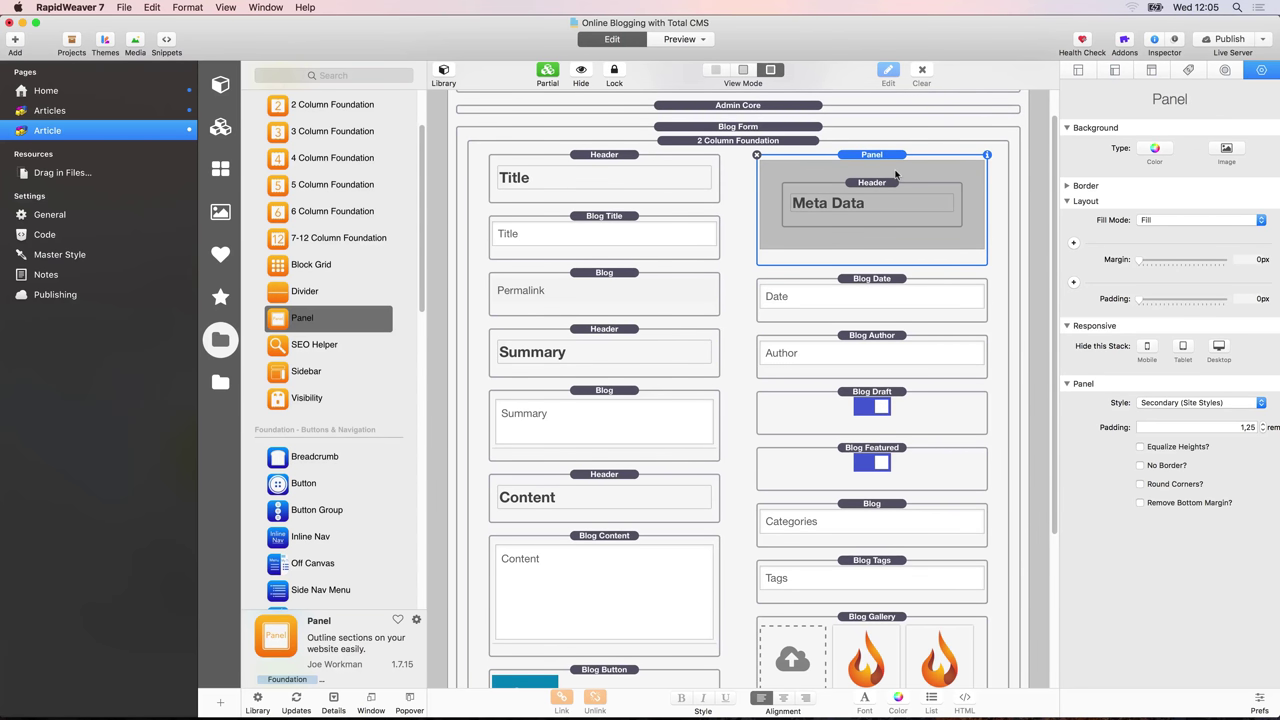
{"action": "left_click", "coordinate": [1157, 404]}
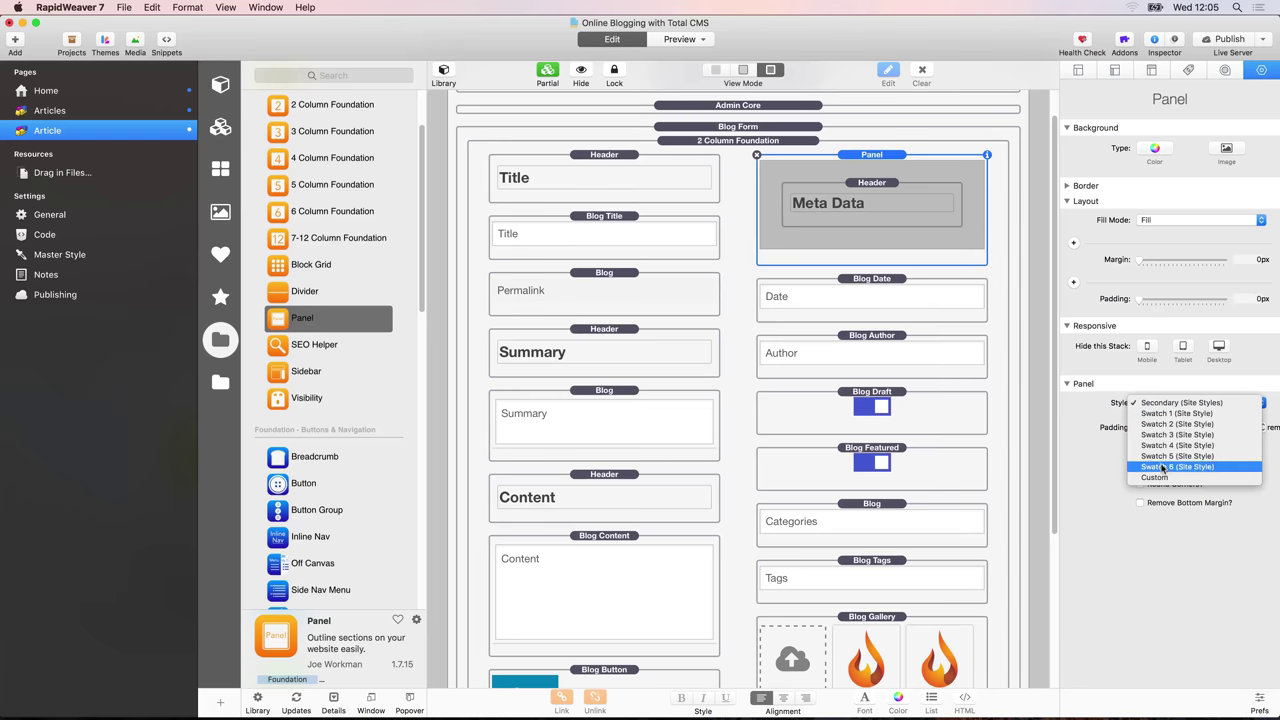
{"action": "left_click", "coordinate": [1164, 475]}
{"action": "left_click", "coordinate": [1153, 429]}
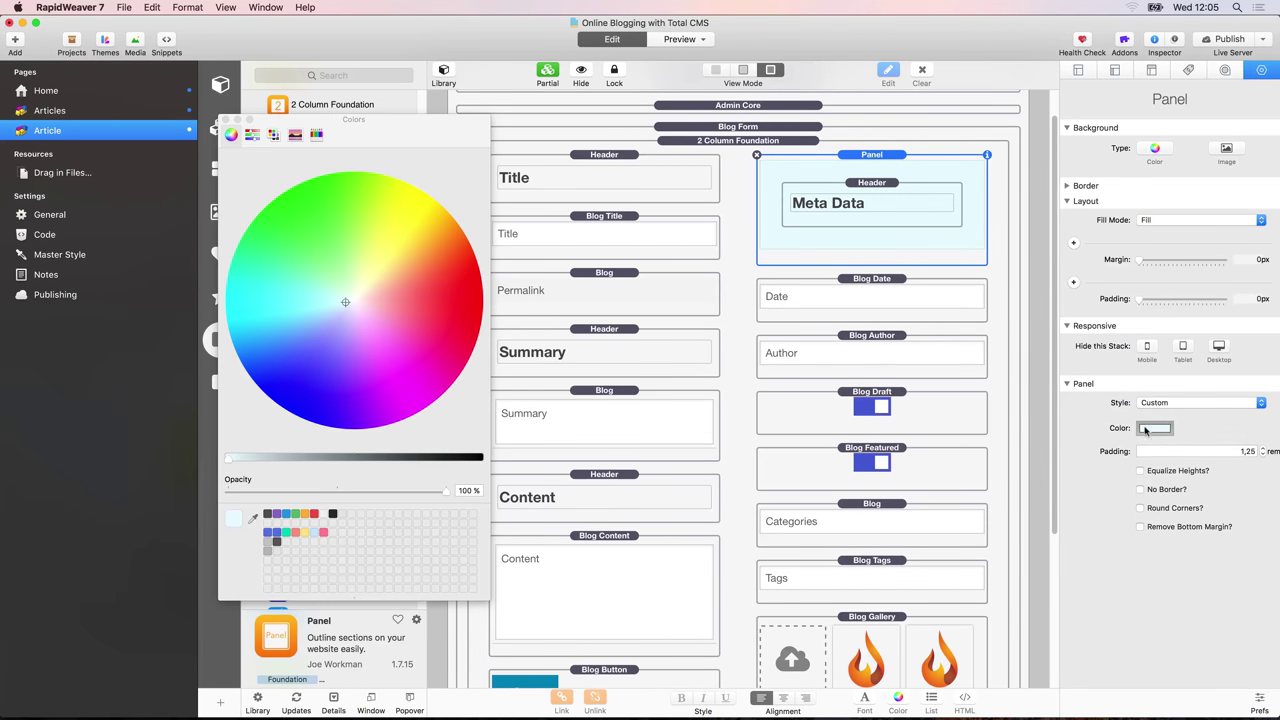
{"action": "left_click_drag", "start_coordinate": [300, 457], "coordinate": [200, 460]}
{"action": "left_click", "coordinate": [225, 119]}
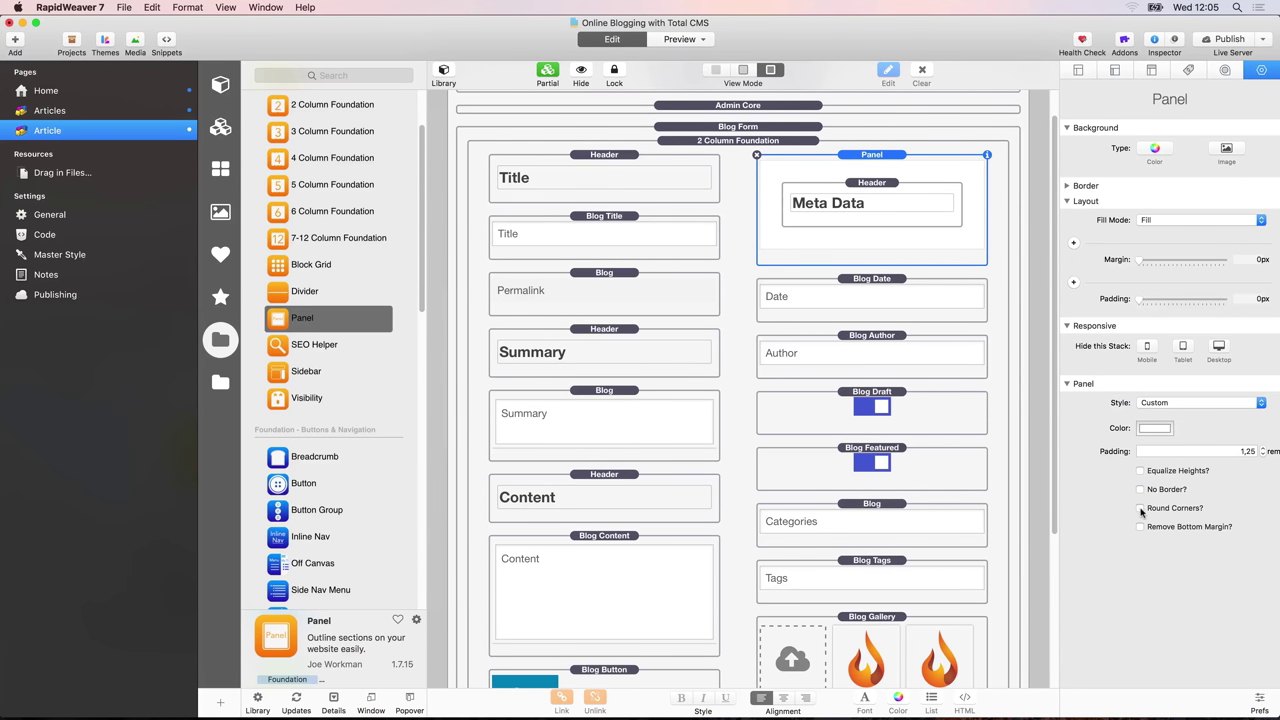
{"action": "left_click", "coordinate": [1141, 508]}
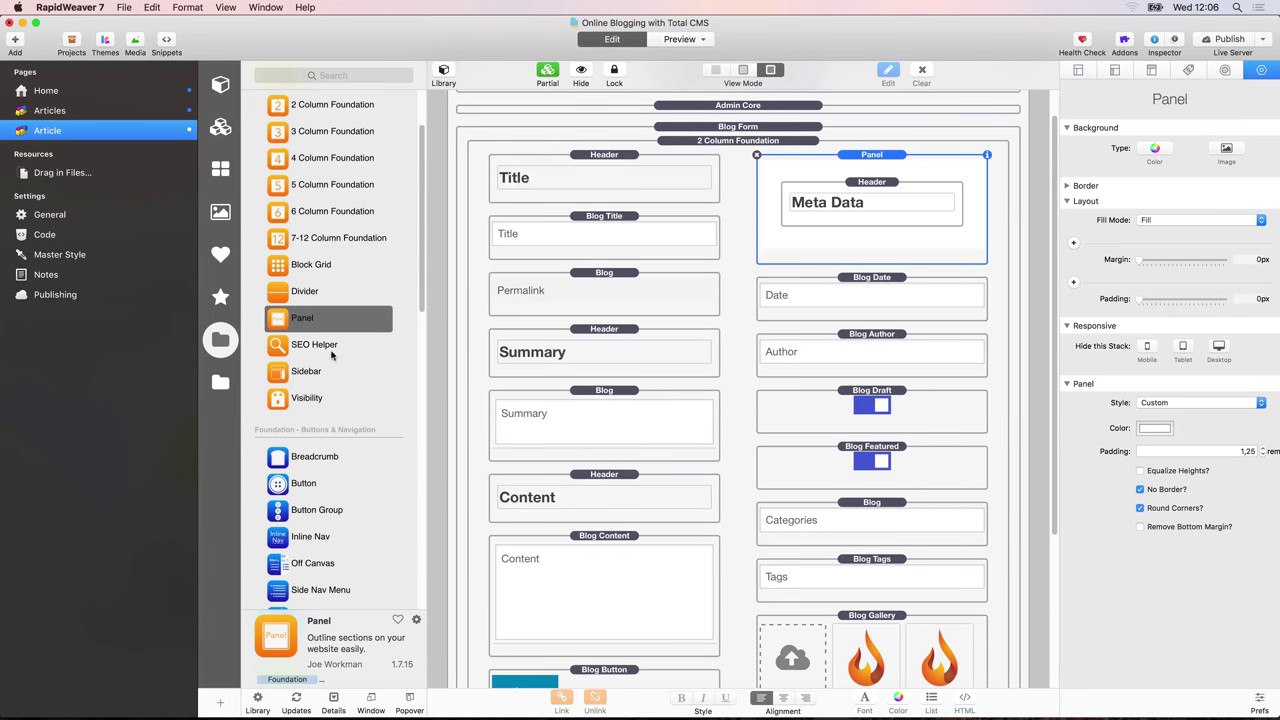
Place a 2 Column Foundation below the Meta Data header, moving Date and Draft into its first column and Author and Featured into its second
{"action": "scroll", "coordinate": [334, 356], "scroll_direction": "up", "scroll_amount": 3}
{"action": "left_click_drag", "start_coordinate": [280, 219], "coordinate": [880, 230]}
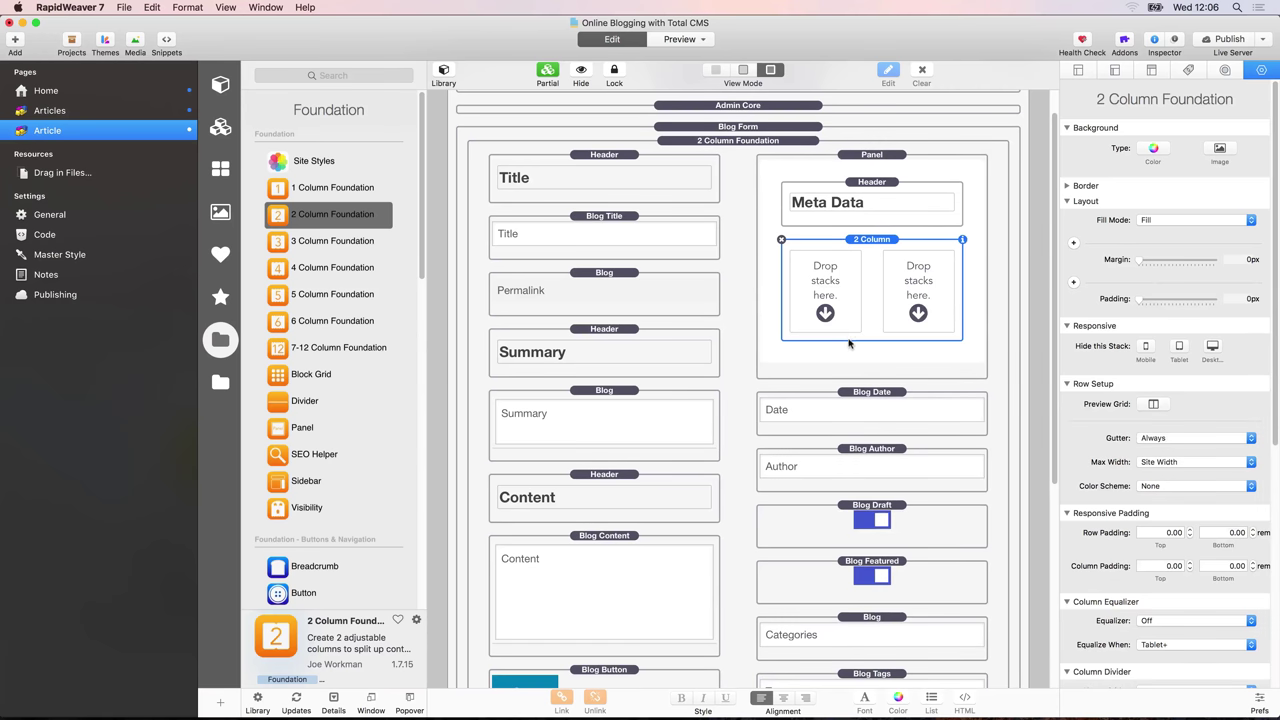
{"action": "left_click_drag", "start_coordinate": [872, 394], "coordinate": [828, 298]}
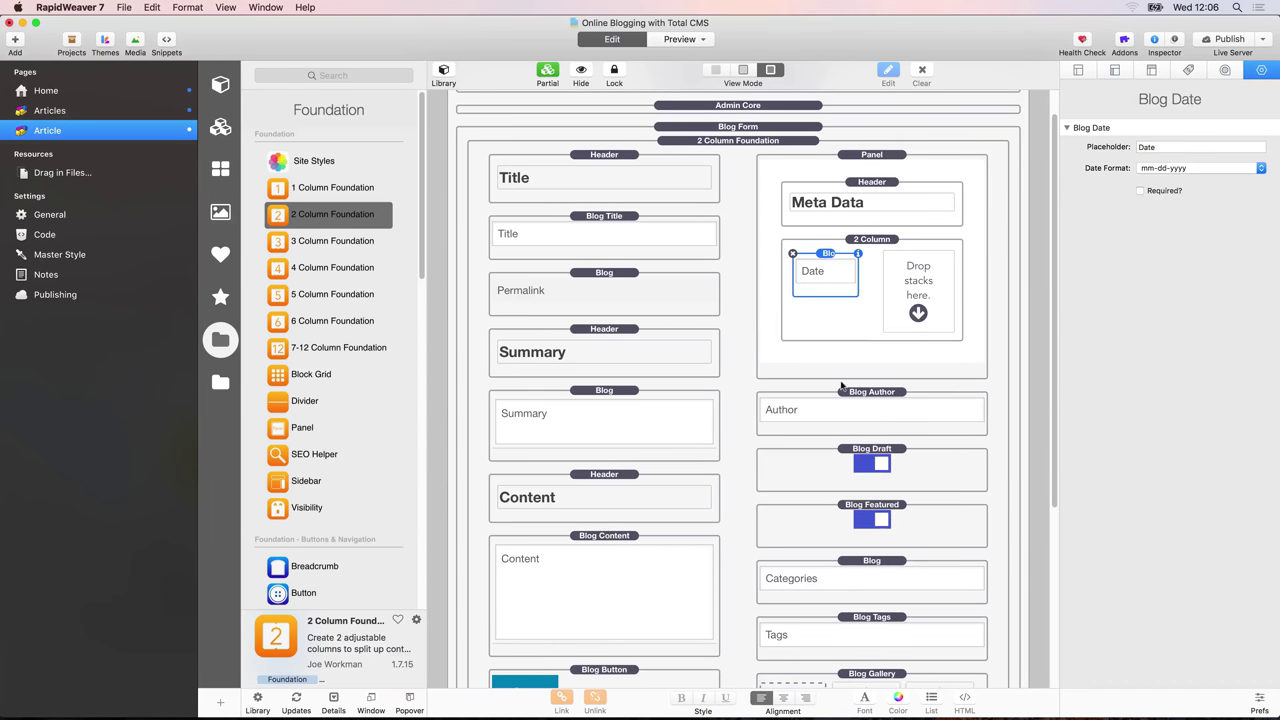
{"action": "left_click_drag", "start_coordinate": [853, 396], "coordinate": [916, 304]}
{"action": "left_click_drag", "start_coordinate": [878, 368], "coordinate": [914, 308]}
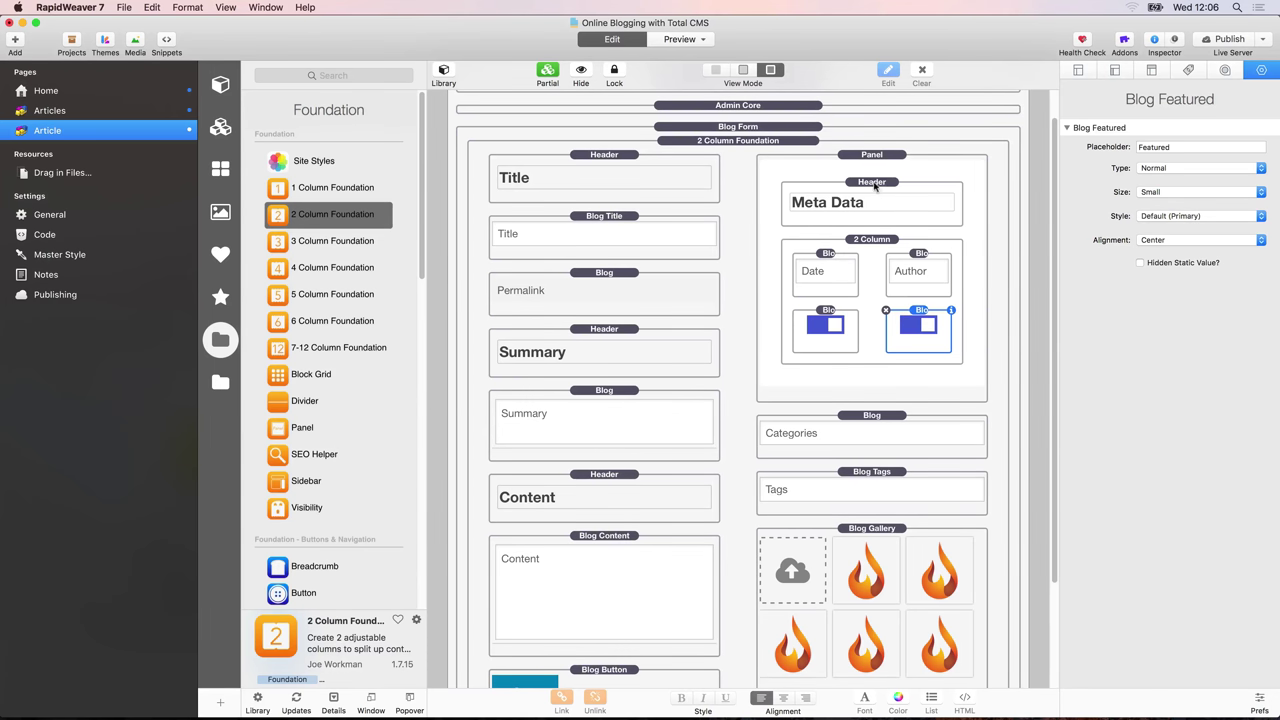
Duplicate the Meta Data header above the Date field in the panel's first column and change the copy's text to "Date"
{"action": "left_click_drag", "start_coordinate": [873, 184], "coordinate": [829, 254]}
{"action": "left_click", "coordinate": [829, 254]}
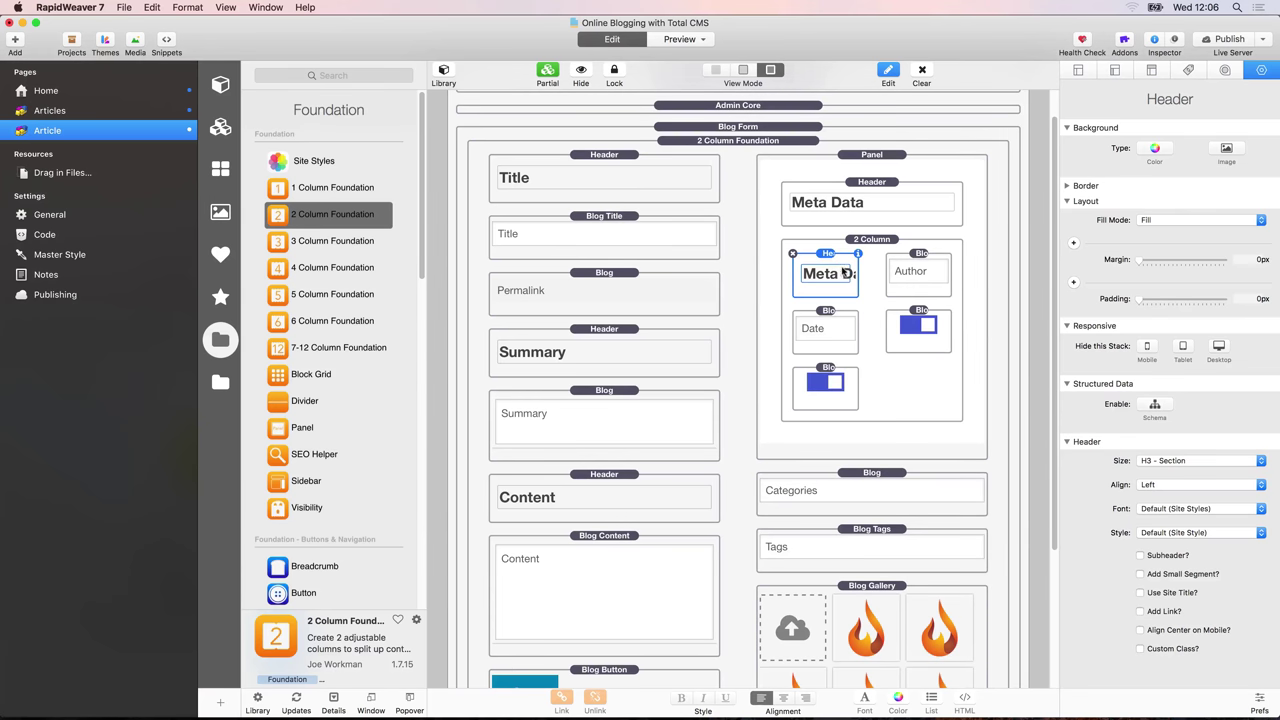
{"action": "double_click", "coordinate": [823, 278]}
{"action": "left_click_drag", "start_coordinate": [806, 277], "coordinate": [848, 277]}
{"action": "type", "text": "Date"}
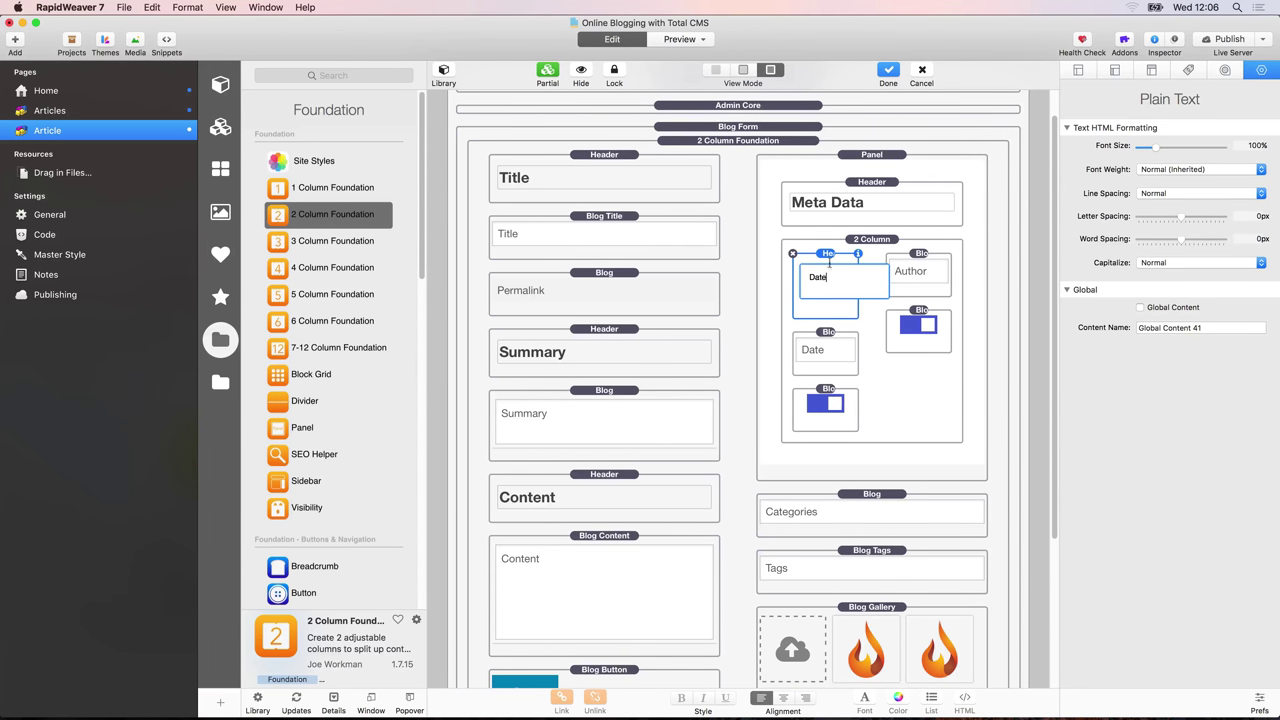
{"action": "left_click", "coordinate": [830, 258]}
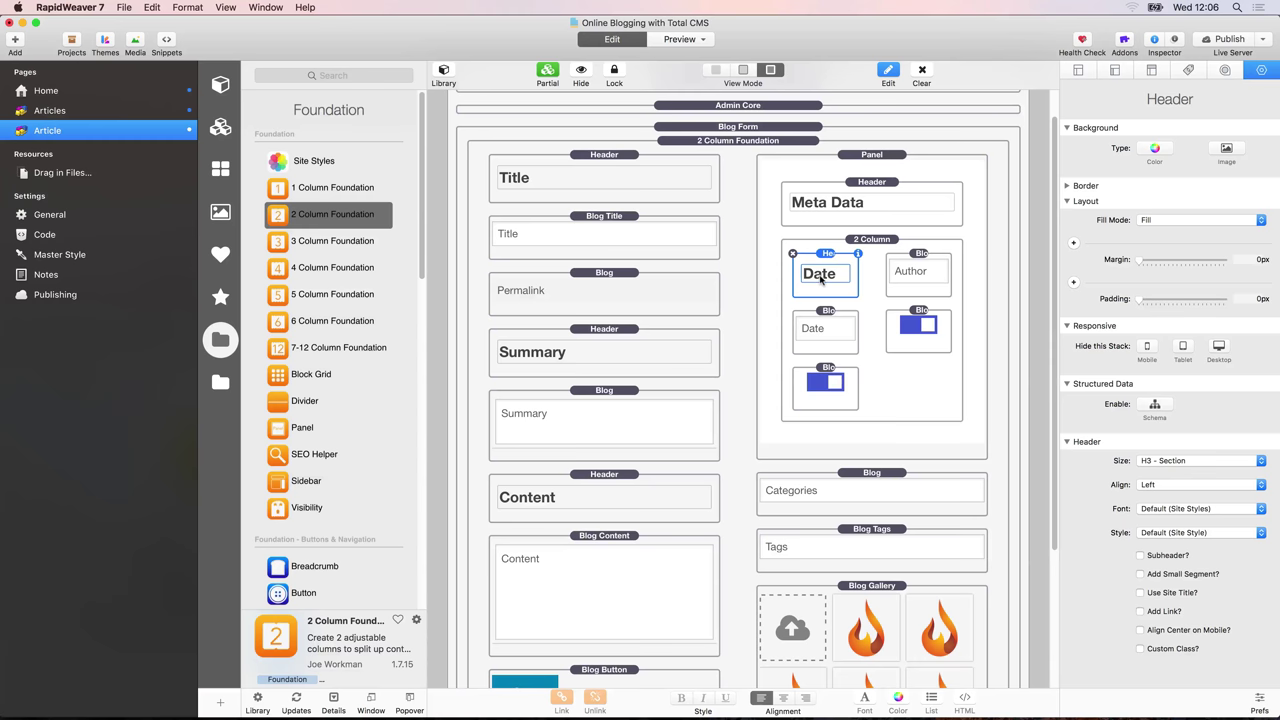
Set the Date header's size to H6 - Tiny and its font to Text Family (Site Styles)
{"action": "left_click", "coordinate": [1170, 460]}
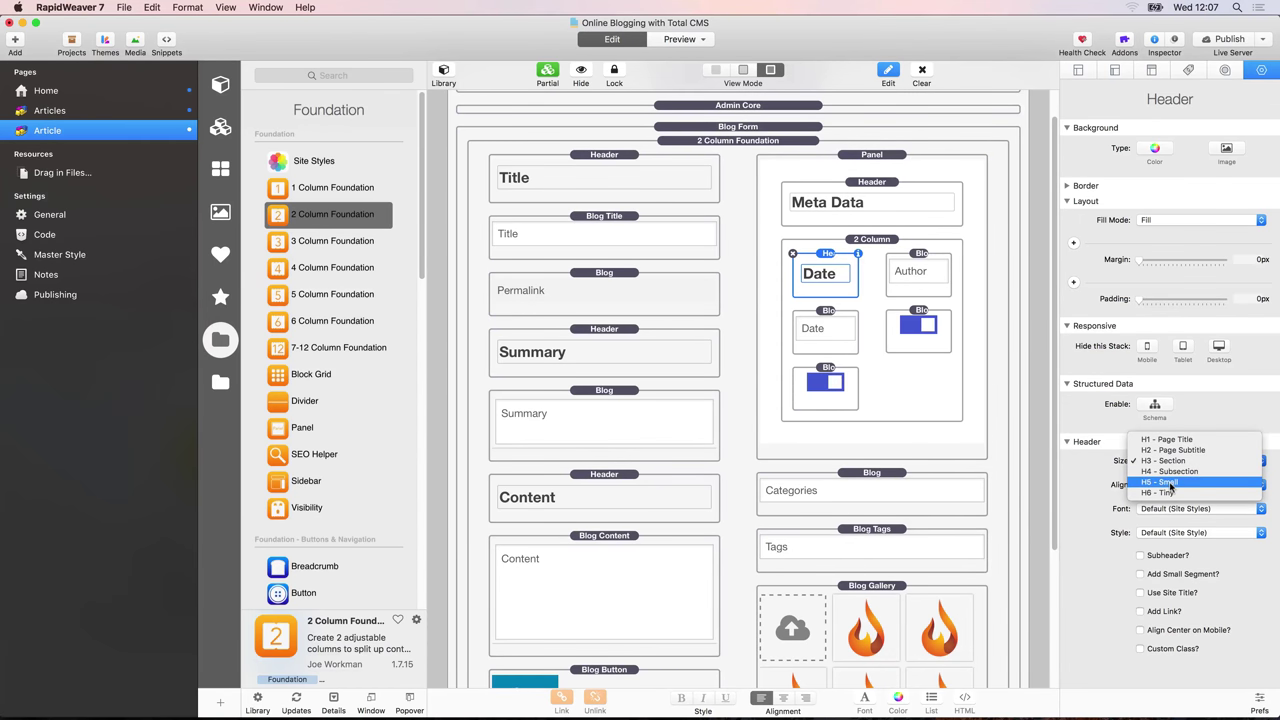
{"action": "left_click", "coordinate": [1168, 492]}
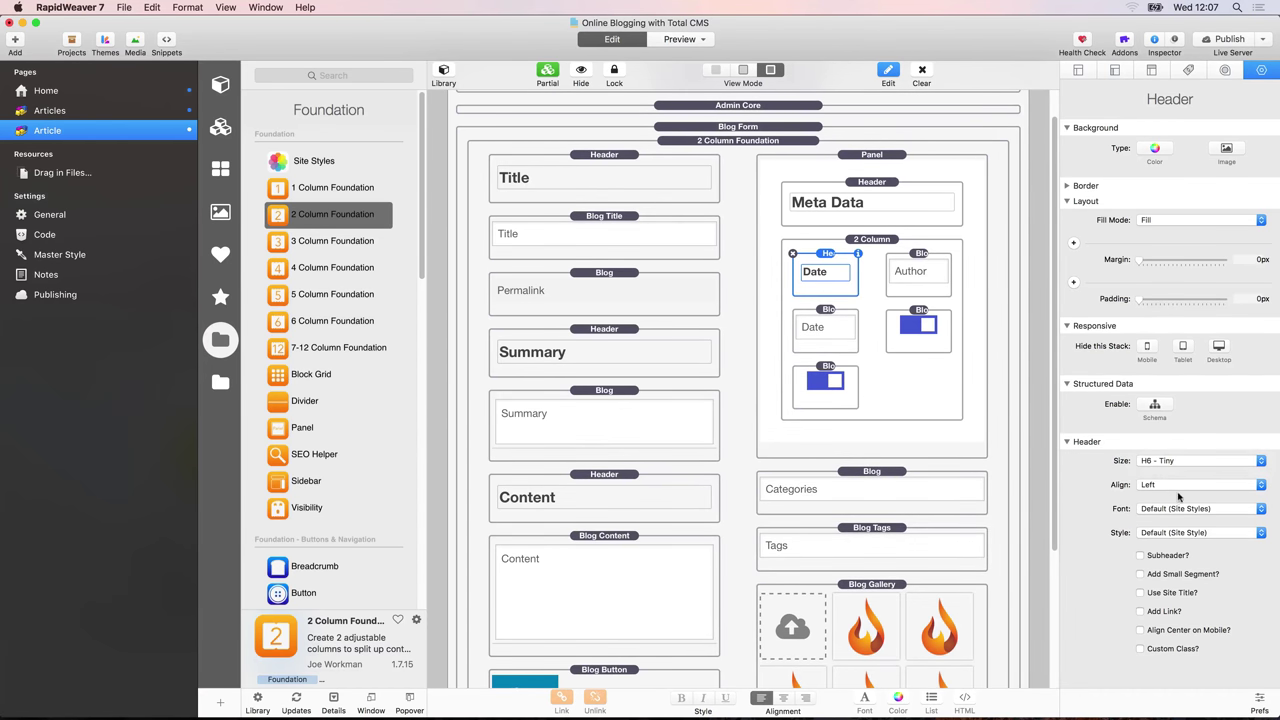
{"action": "left_click", "coordinate": [1178, 508]}
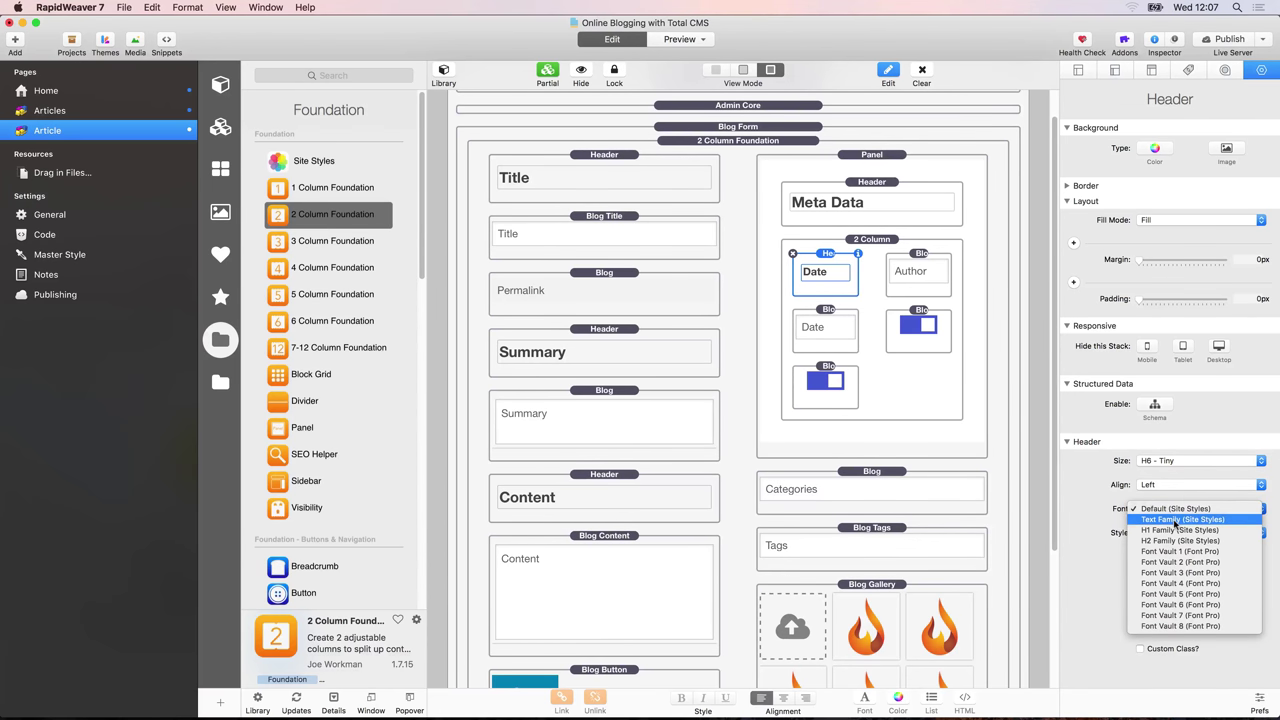
{"action": "left_click", "coordinate": [1177, 520]}
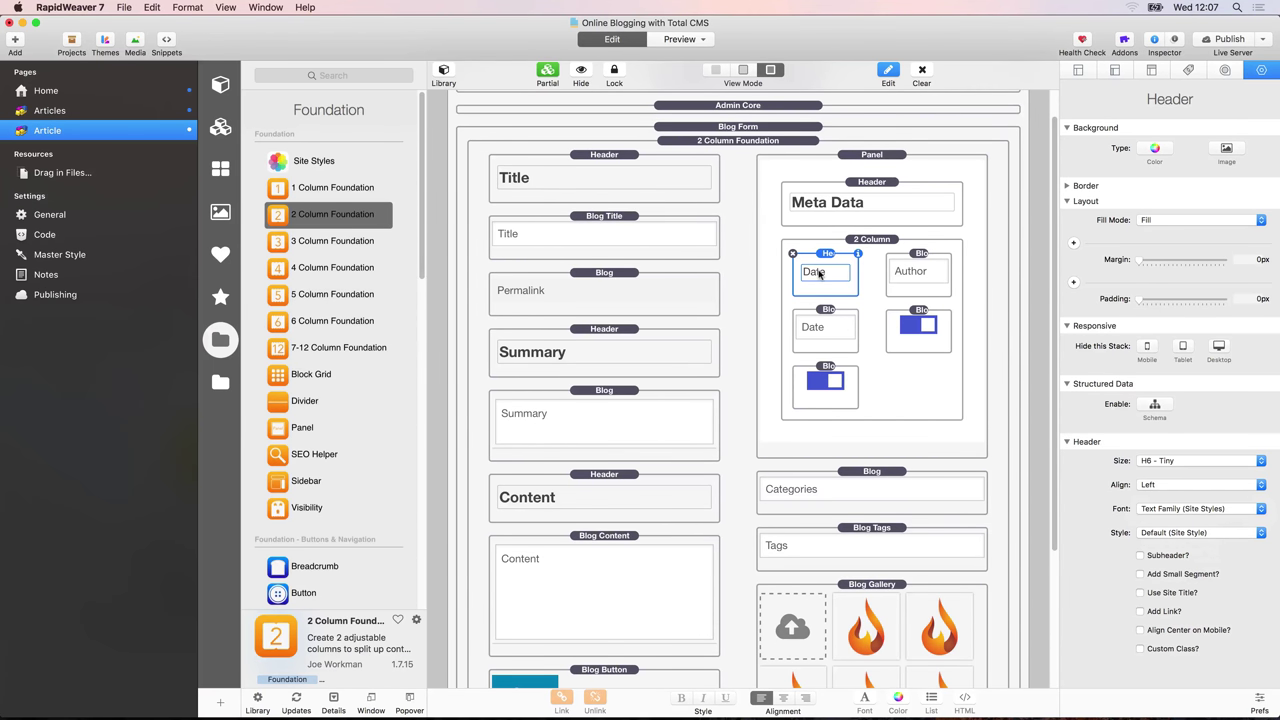
Duplicate the Date header above the Author field and change the copy's text to "Author"
{"action": "left_click_drag", "start_coordinate": [824, 257], "coordinate": [912, 262]}
{"action": "double_click", "coordinate": [911, 268]}
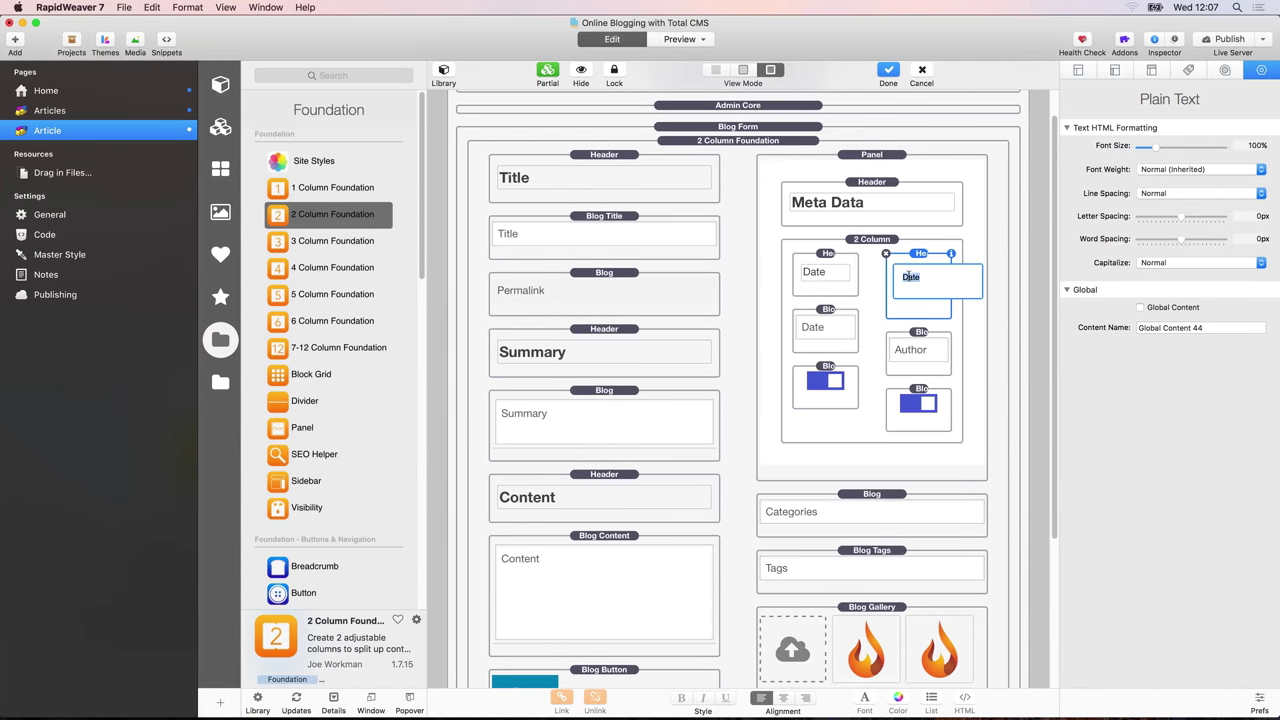
{"action": "type", "text": "Author"}
{"action": "left_click", "coordinate": [873, 281]}
Duplicate the Author header above both the Draft and Featured toggles, and change the text of the Draft toggle's header to "Daft"
{"action": "left_click_drag", "start_coordinate": [926, 261], "coordinate": [905, 380]}
{"action": "left_click", "coordinate": [820, 389]}
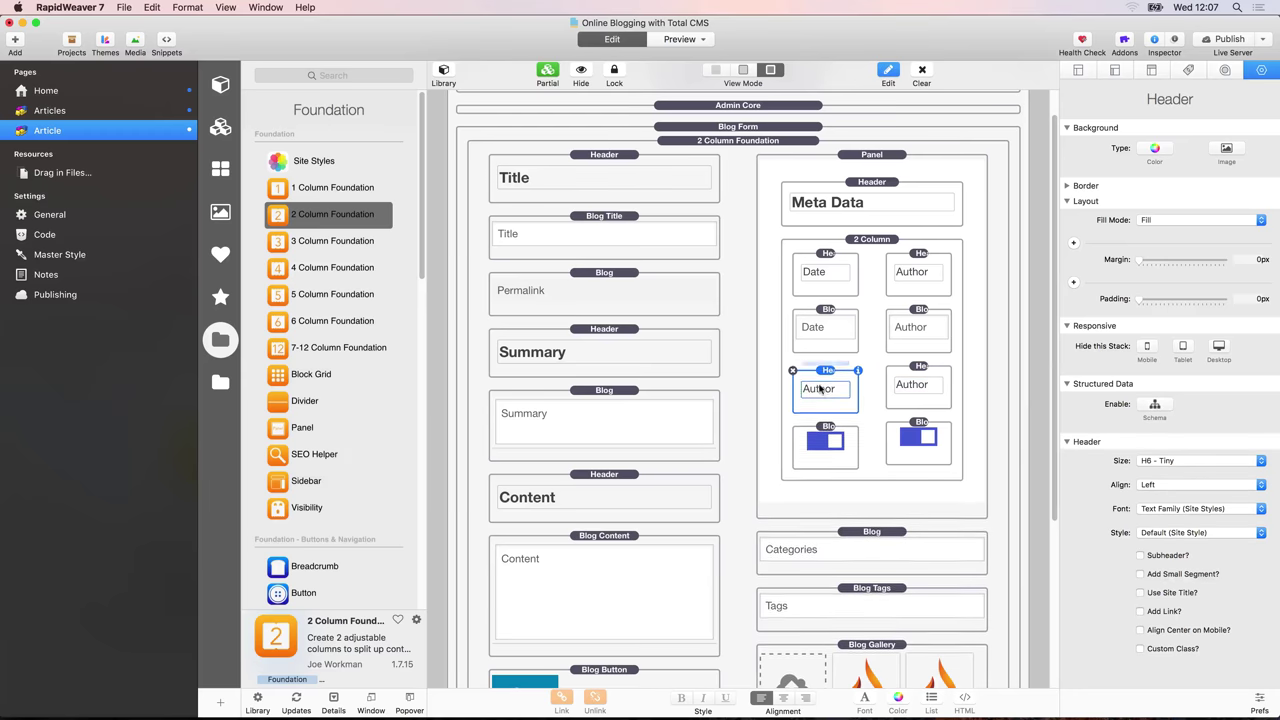
{"action": "double_click", "coordinate": [820, 389]}
{"action": "type", "text": "D"}
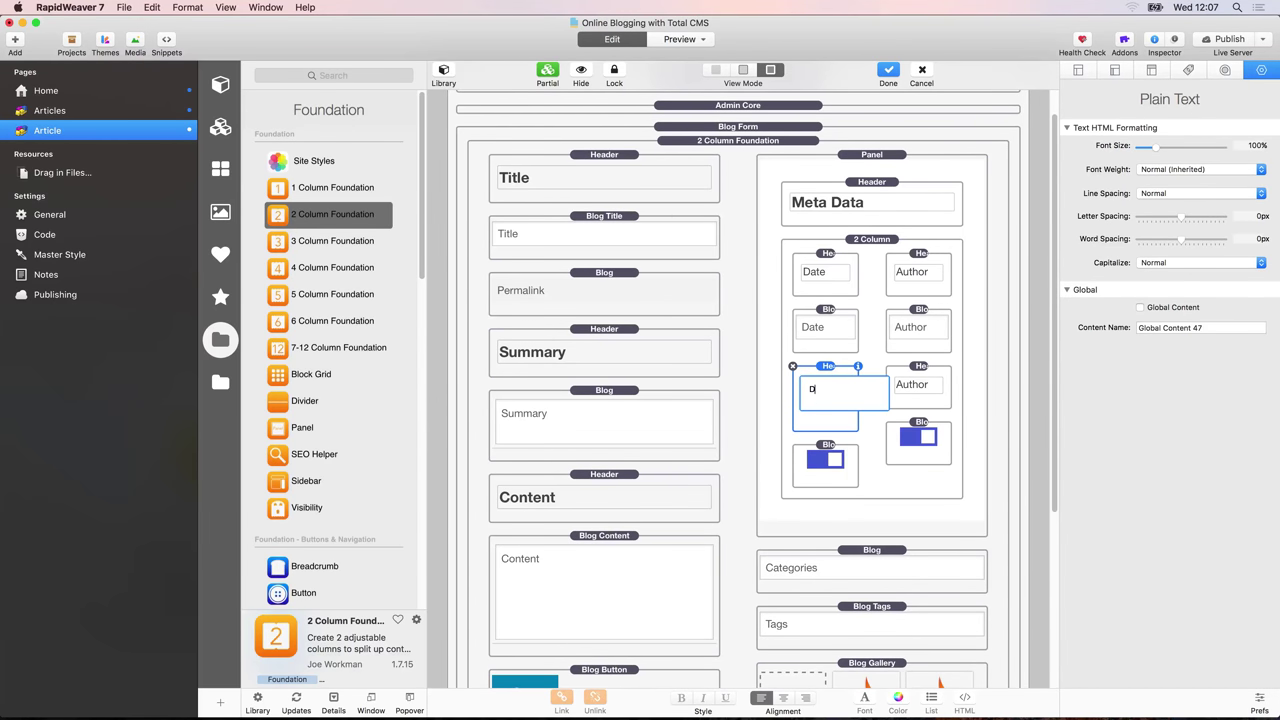
{"action": "type", "text": "aft"}
{"action": "left_click", "coordinate": [900, 388]}
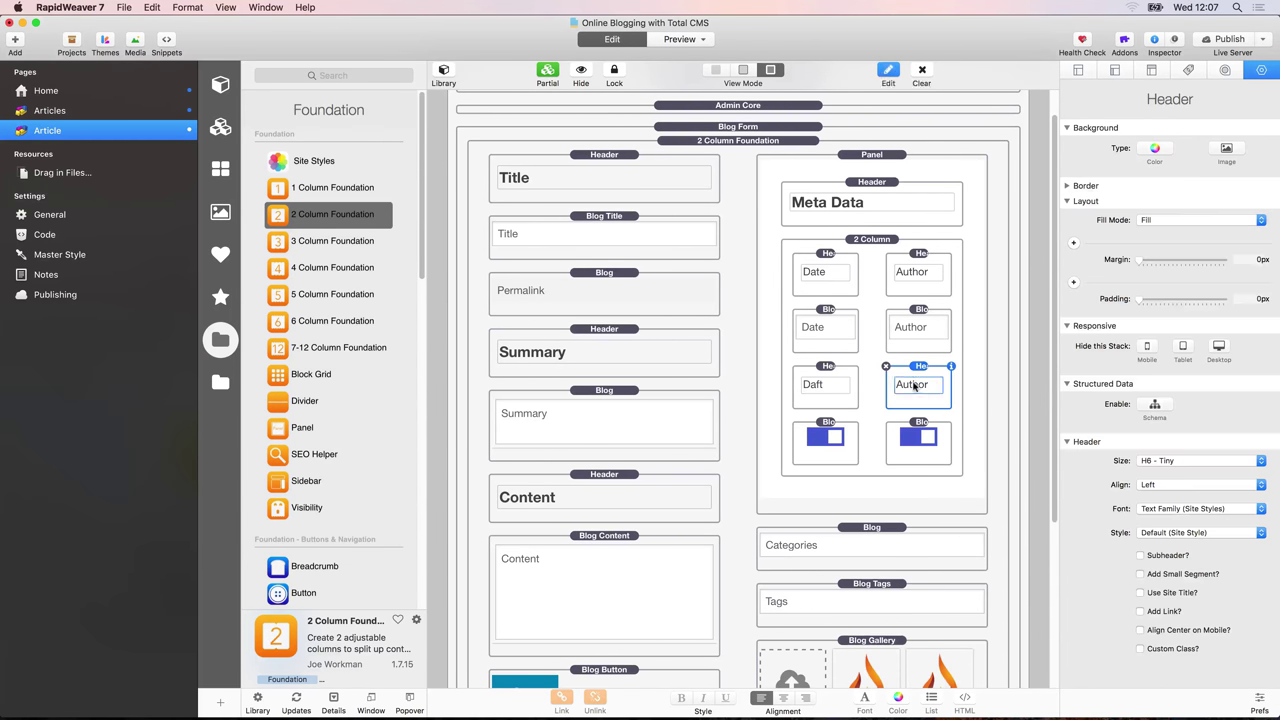
Change the text of the header above the Featured toggle to "Featured" and preview the Article page in the browser
{"action": "double_click", "coordinate": [905, 388]}
{"action": "double_click", "coordinate": [911, 390]}
{"action": "type", "text": "Featured"}
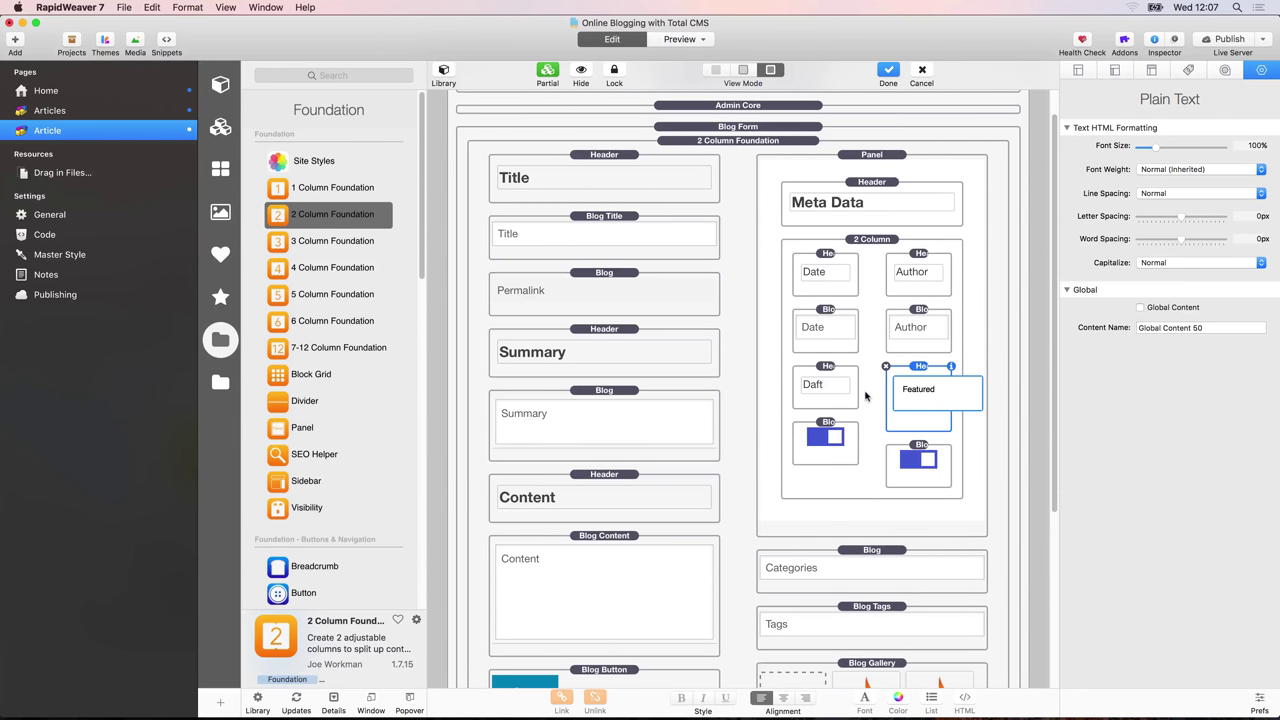
{"action": "left_click", "coordinate": [866, 396]}
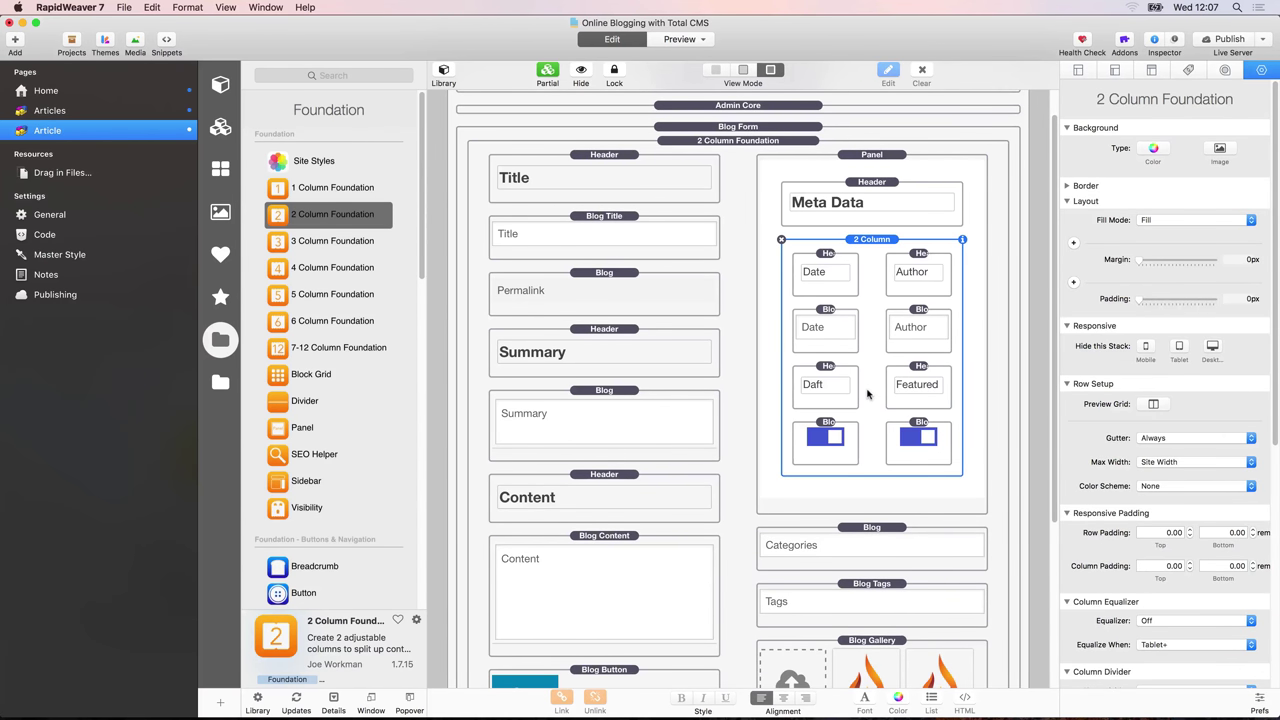
{"action": "key", "text": "super+alt+p"}
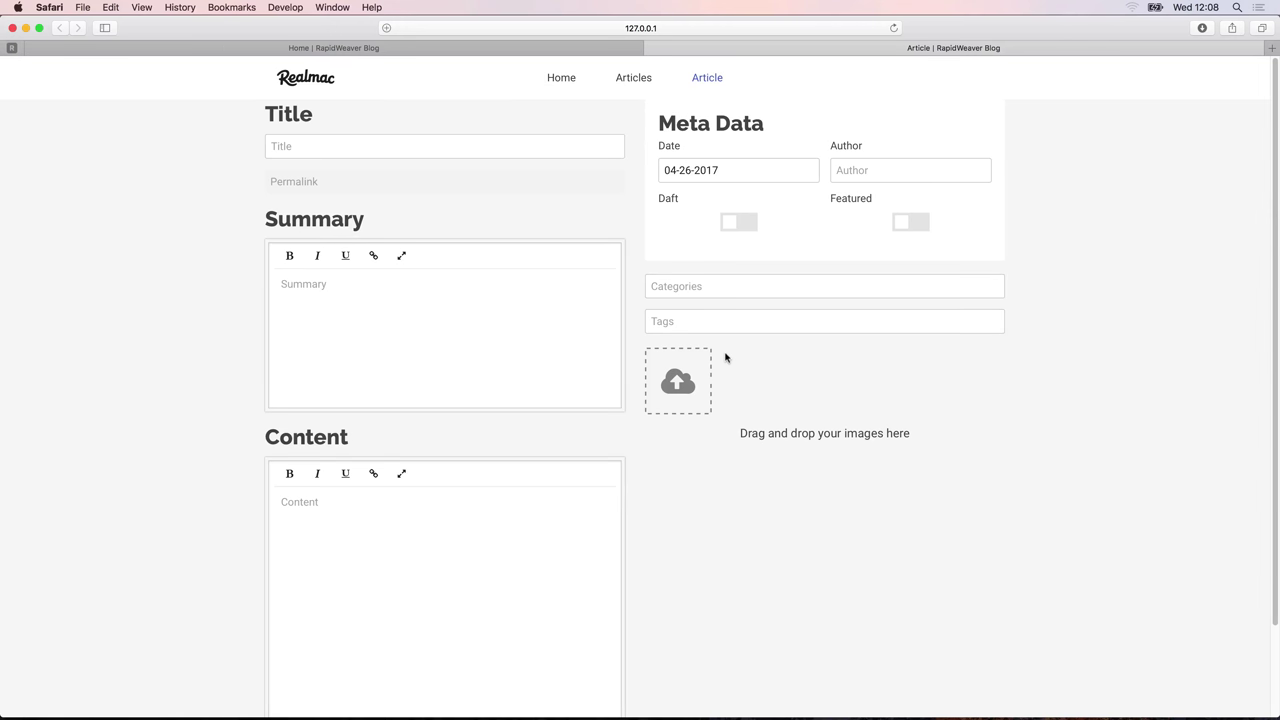
{"action": "key", "text": "super+Tab"}
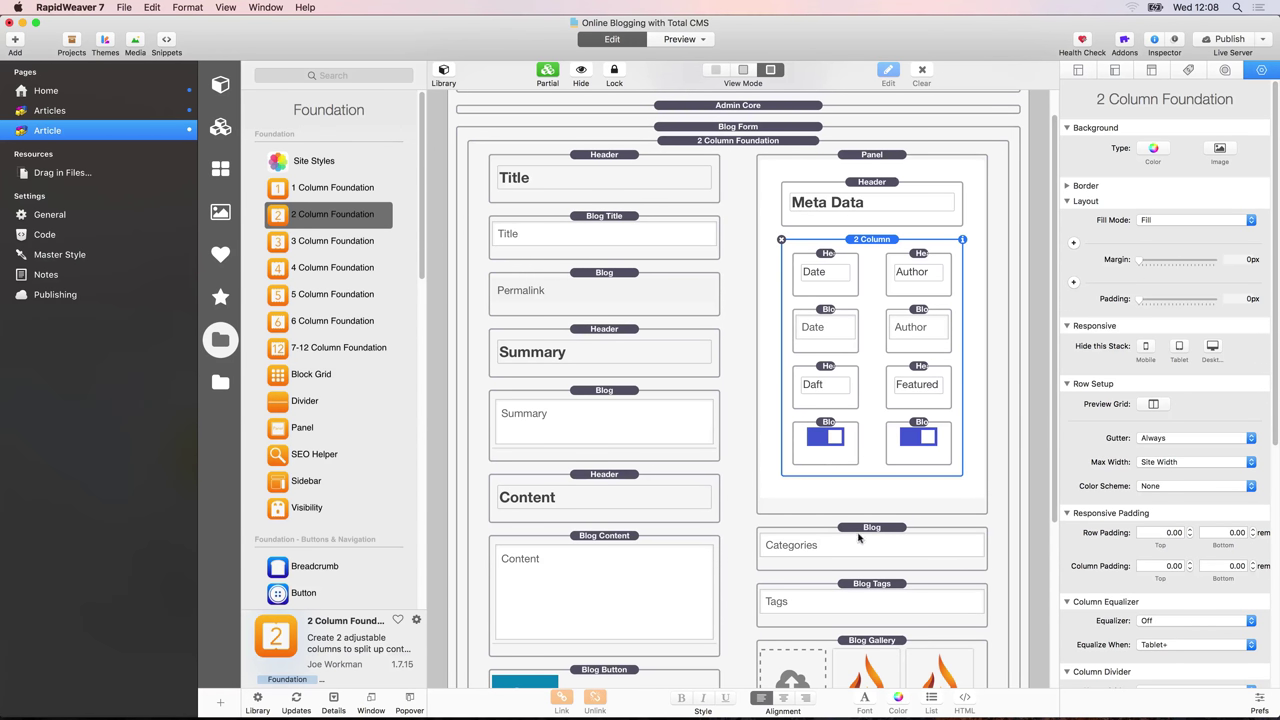
Move Categories into the panel's first column and Tags into its second, and label Categories with a duplicate of the "Daft" header reading "Cateogry"
{"action": "left_click_drag", "start_coordinate": [863, 519], "coordinate": [834, 478]}
{"action": "left_click_drag", "start_coordinate": [862, 590], "coordinate": [912, 482]}
{"action": "left_click_drag", "start_coordinate": [827, 374], "coordinate": [822, 486]}
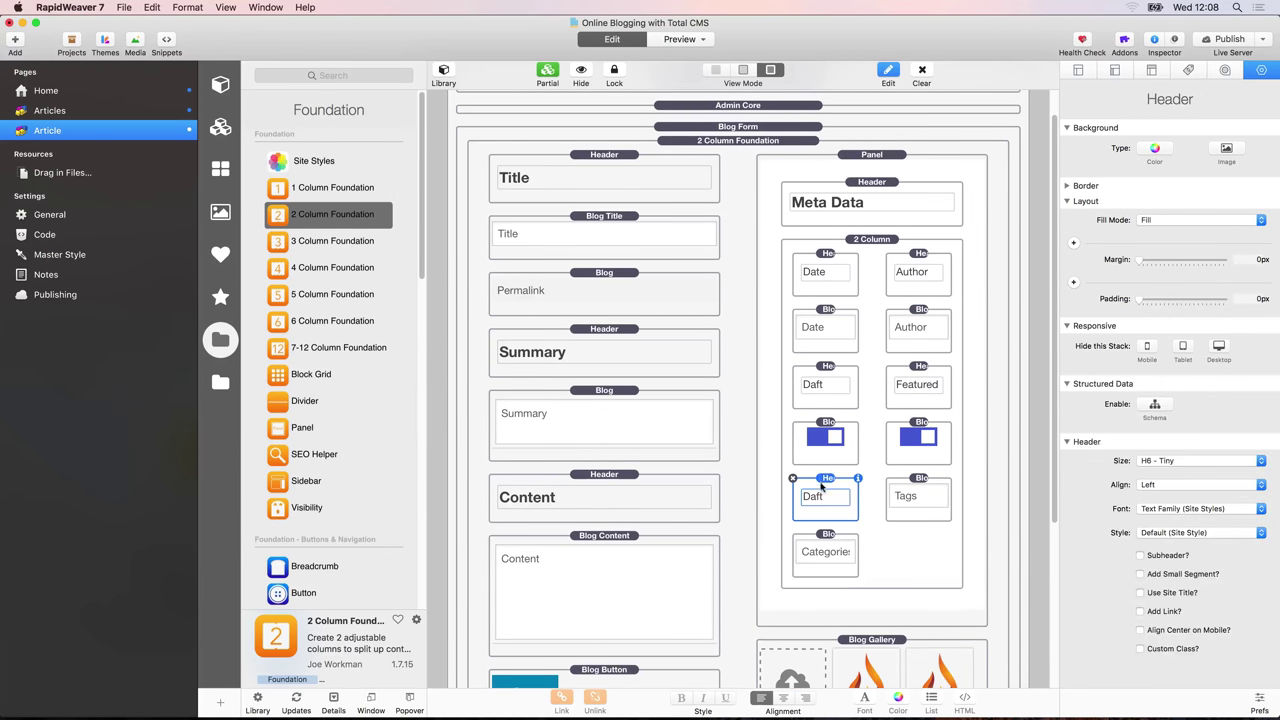
{"action": "double_click", "coordinate": [822, 486]}
{"action": "type", "text": "Cat"}
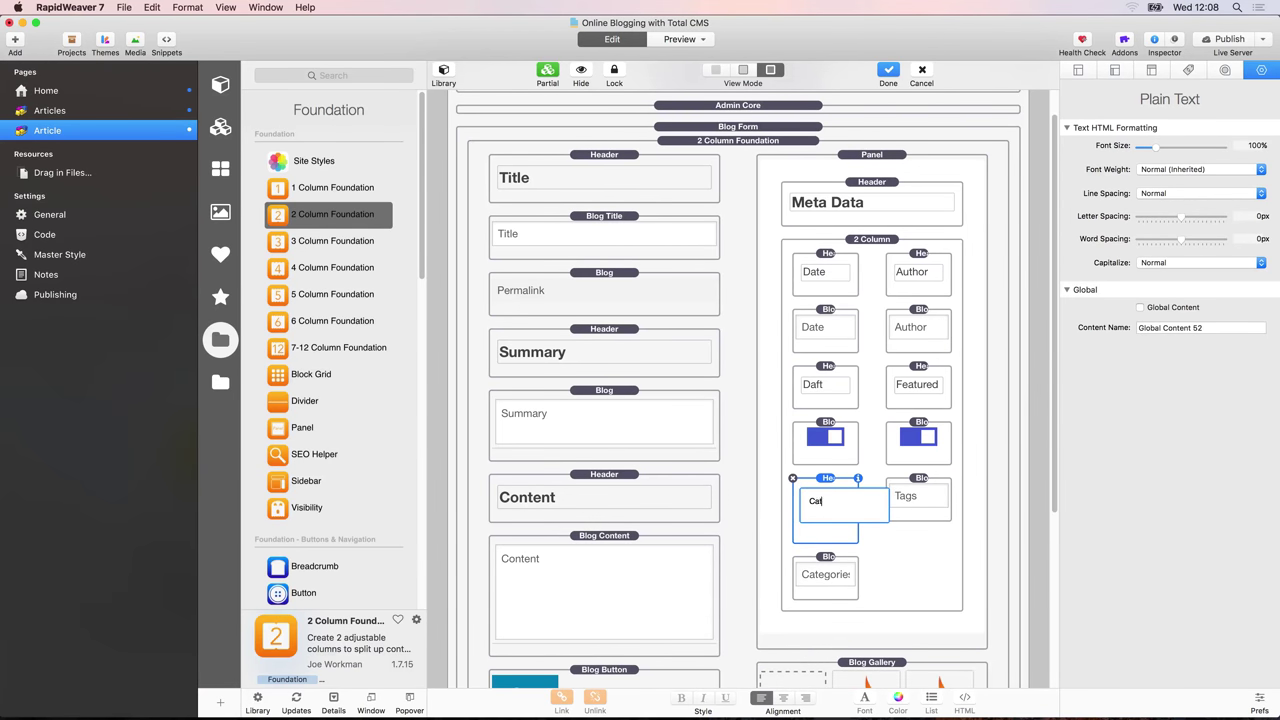
{"action": "type", "text": "eogry"}
{"action": "left_click", "coordinate": [826, 484]}
Duplicate the "Cateogry" header above the Tags field and change the copy's text to "Tags"
{"action": "left_click_drag", "start_coordinate": [826, 484], "coordinate": [914, 489]}
{"action": "double_click", "coordinate": [916, 495]}
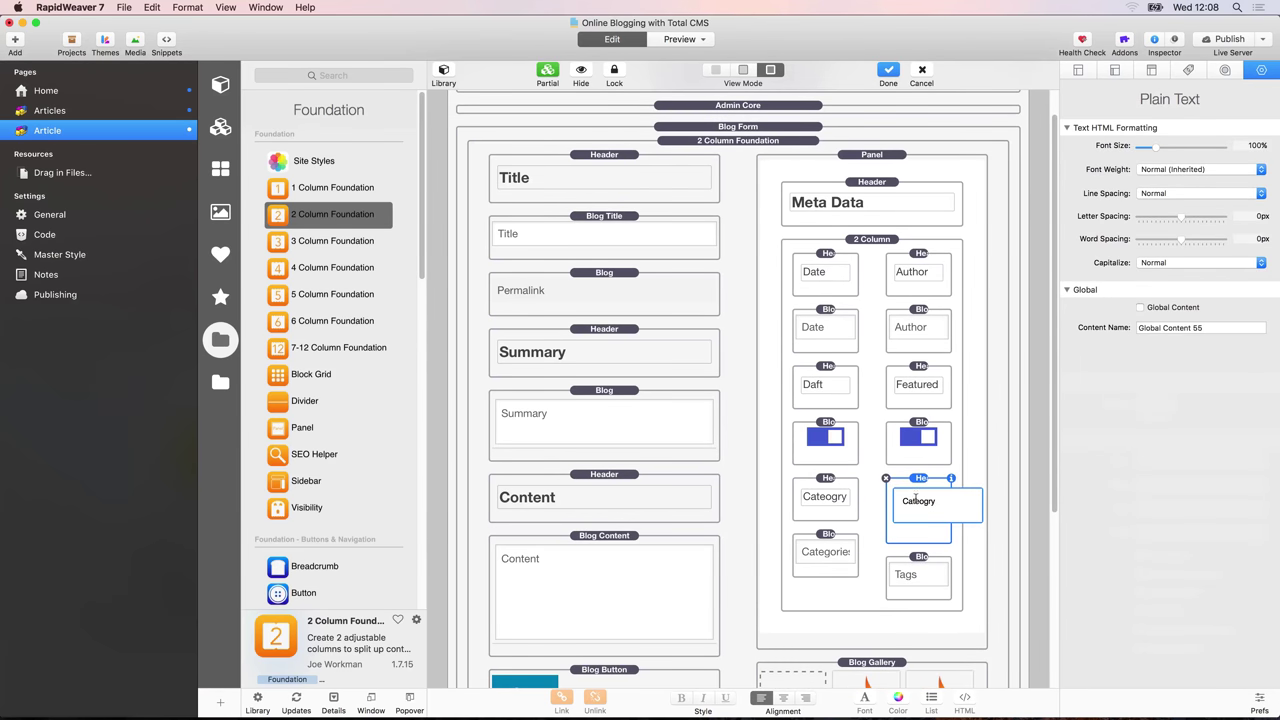
{"action": "type", "text": "Tags"}
{"action": "left_click", "coordinate": [873, 476]}
Move the Blog Gallery into the Meta Data panel, directly below its 2 Column Foundation
{"action": "scroll", "coordinate": [870, 494], "scroll_direction": "down", "scroll_amount": 3}
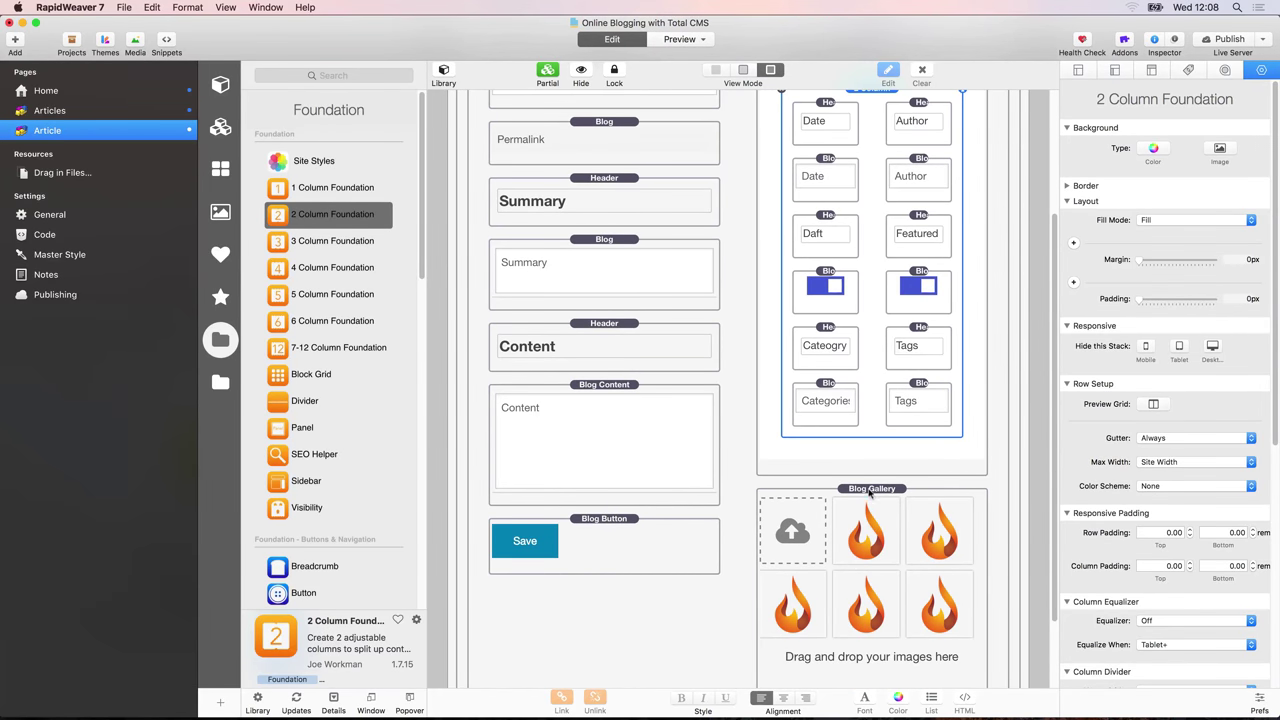
{"action": "left_click_drag", "start_coordinate": [869, 494], "coordinate": [876, 447]}
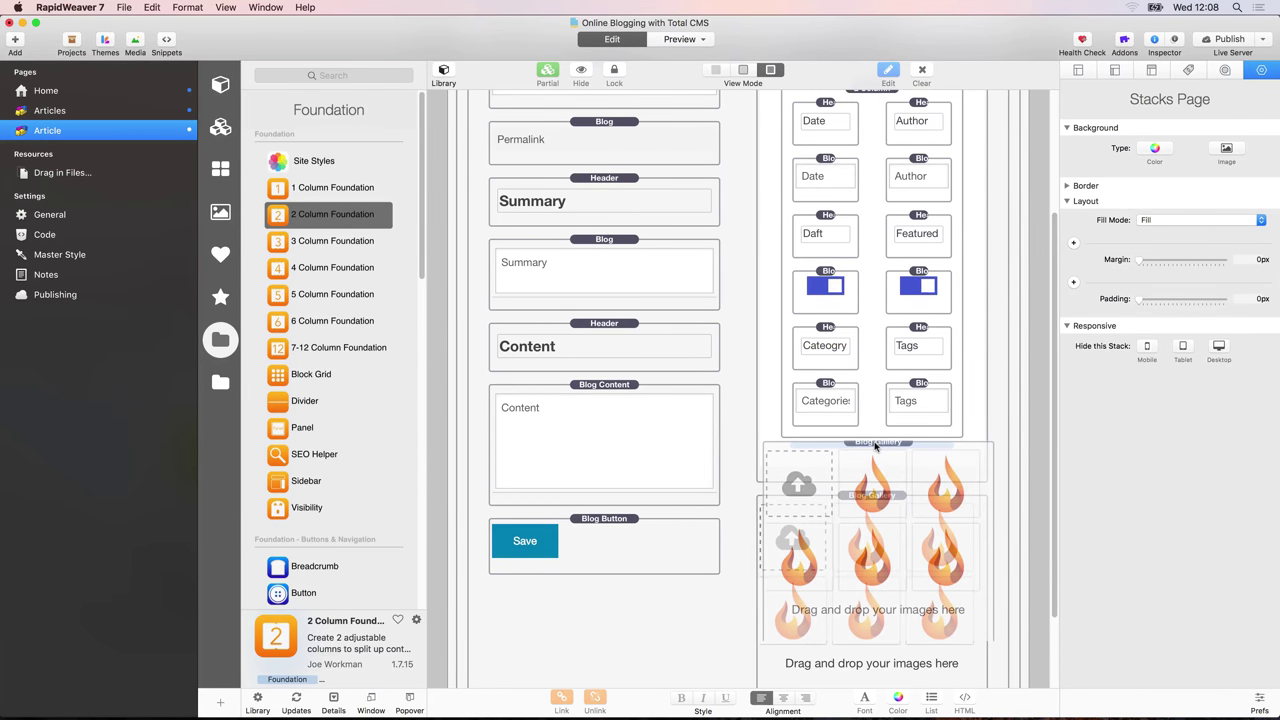
{"action": "left_click_drag", "start_coordinate": [876, 447], "coordinate": [870, 442]}
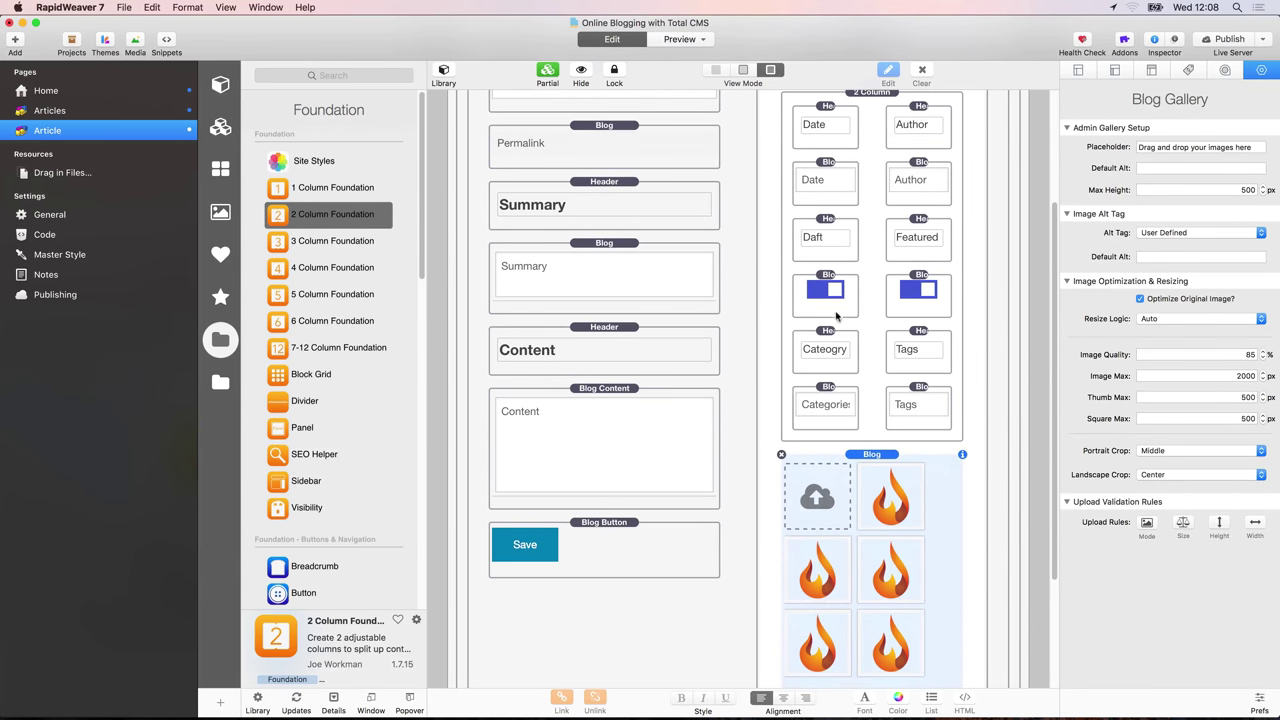
Duplicate the "Cateogry" header above the Blog Gallery and change the copy's text to "Gallery"
{"action": "left_click_drag", "start_coordinate": [829, 455], "coordinate": [837, 460]}
{"action": "double_click", "coordinate": [833, 477]}
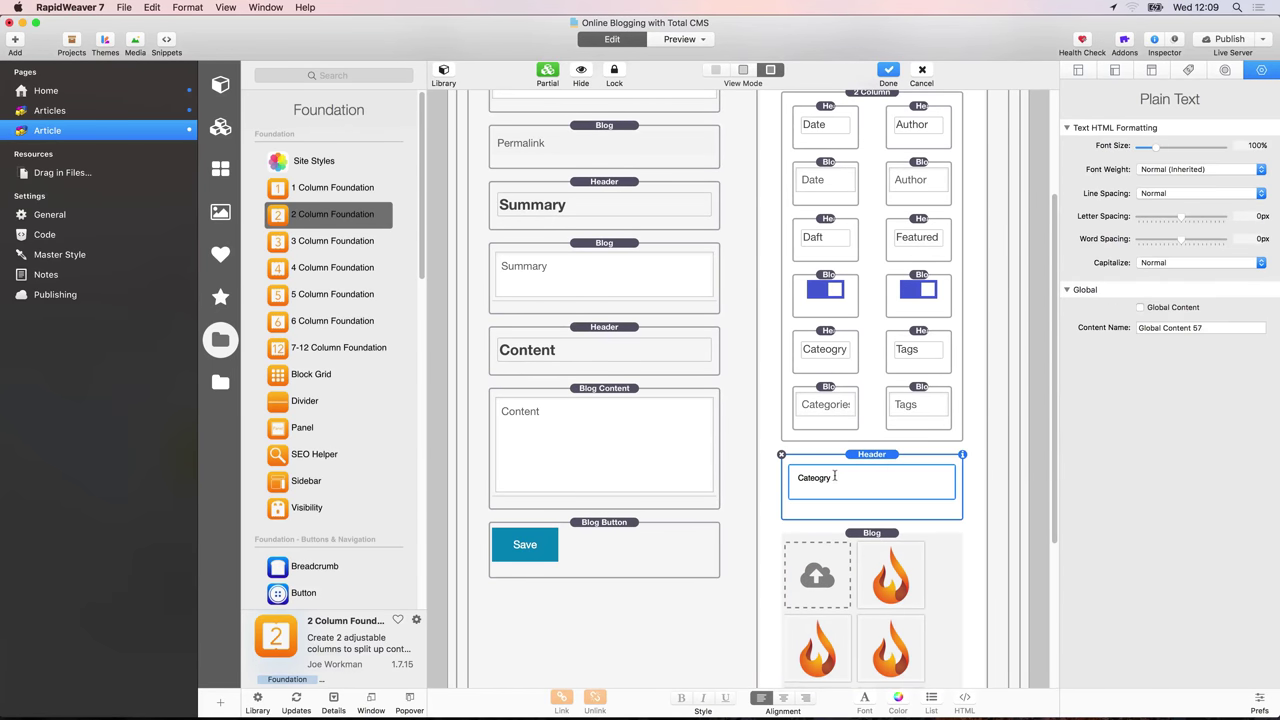
{"action": "double_click", "coordinate": [833, 477]}
{"action": "type", "text": "Gall"}
{"action": "left_click", "coordinate": [869, 458]}
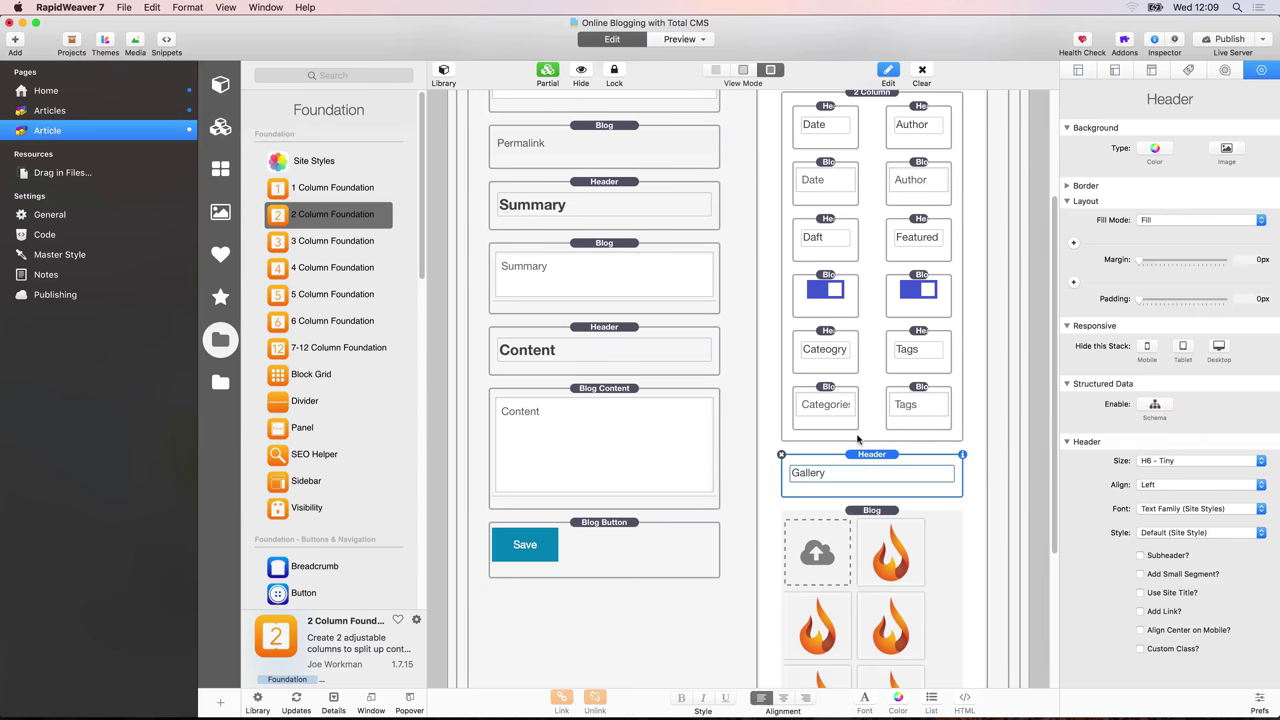
Add a Divider above the Gallery header in the Meta Data panel and preview the page in the browser
{"action": "left_click_drag", "start_coordinate": [296, 404], "coordinate": [826, 450]}
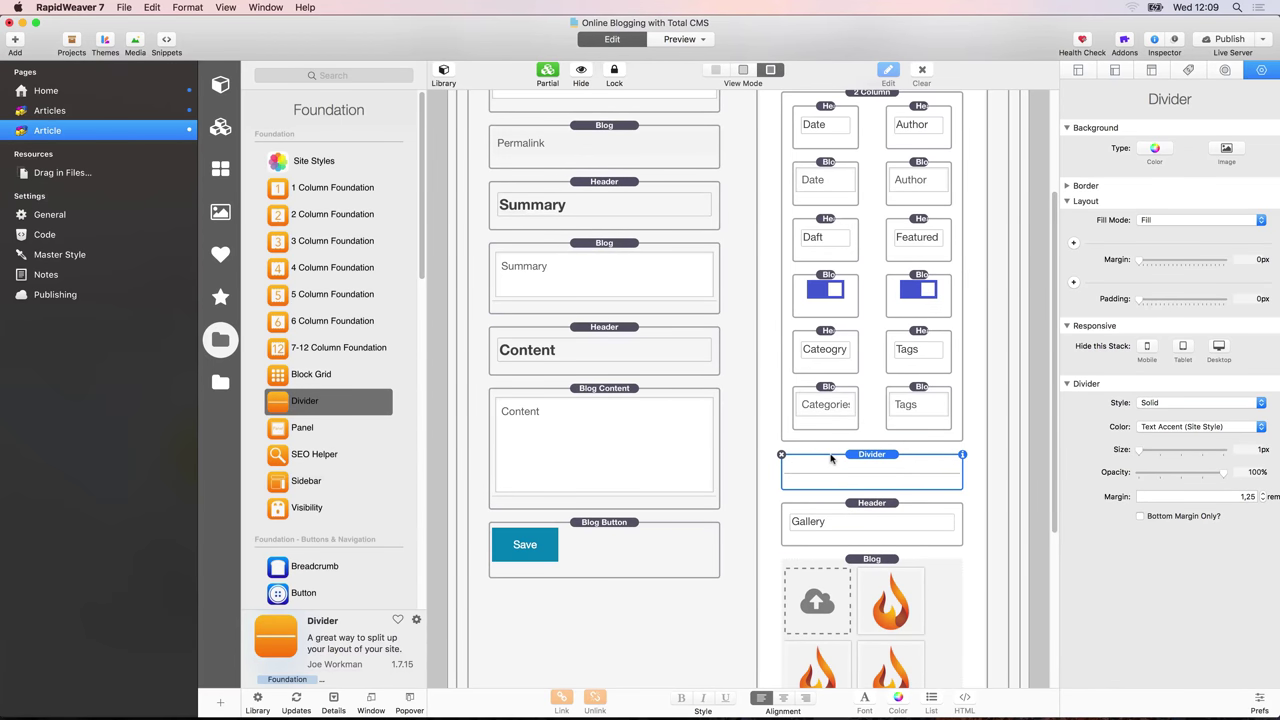
{"action": "key", "text": "super+alt+p"}
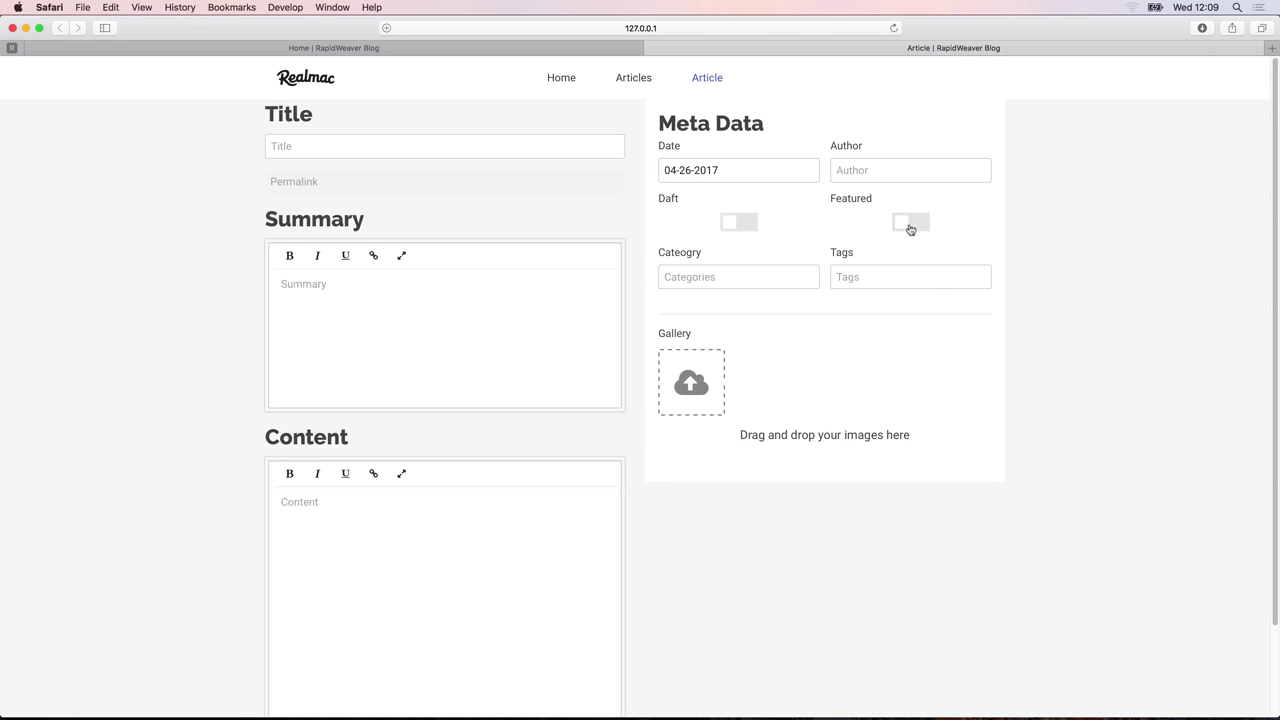
{"action": "key", "text": "super+Tab"}
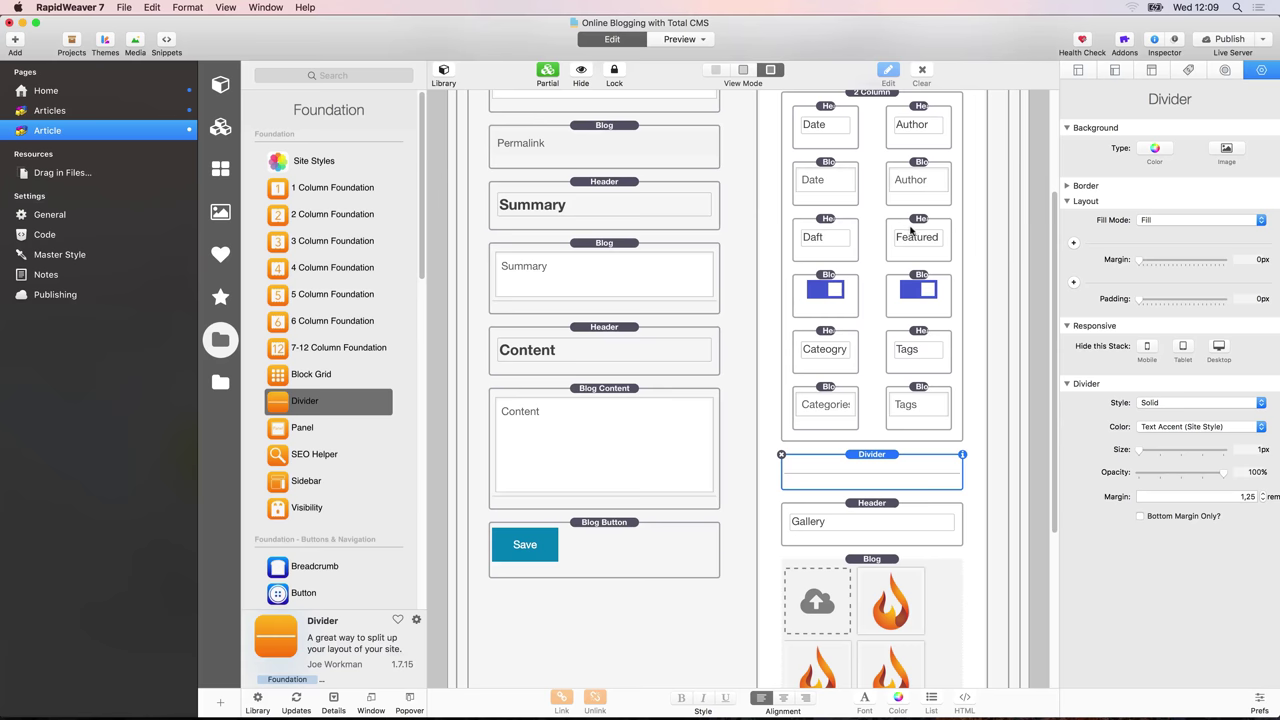
Set the alignment of the Draft and Featured toggles to Left
{"action": "left_click", "coordinate": [829, 289]}
{"action": "left_click", "coordinate": [1166, 240]}
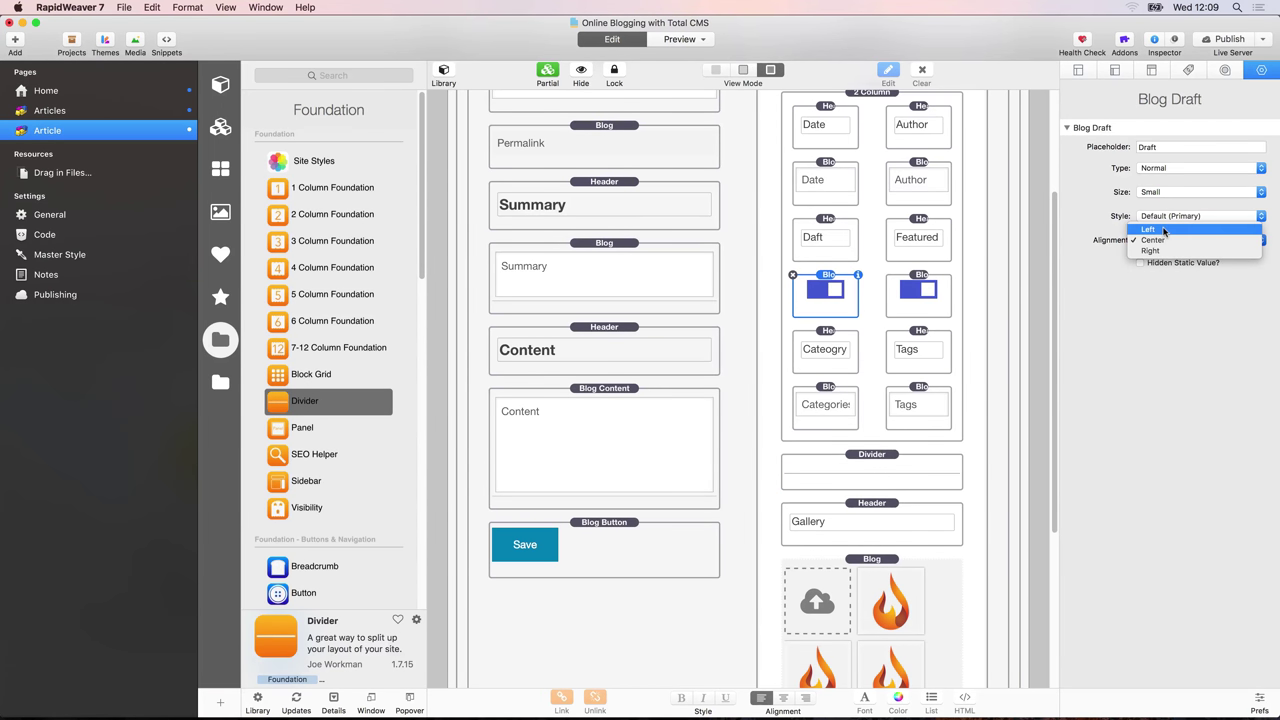
{"action": "left_click", "coordinate": [1166, 228]}
{"action": "left_click", "coordinate": [918, 290]}
{"action": "left_click", "coordinate": [1198, 240]}
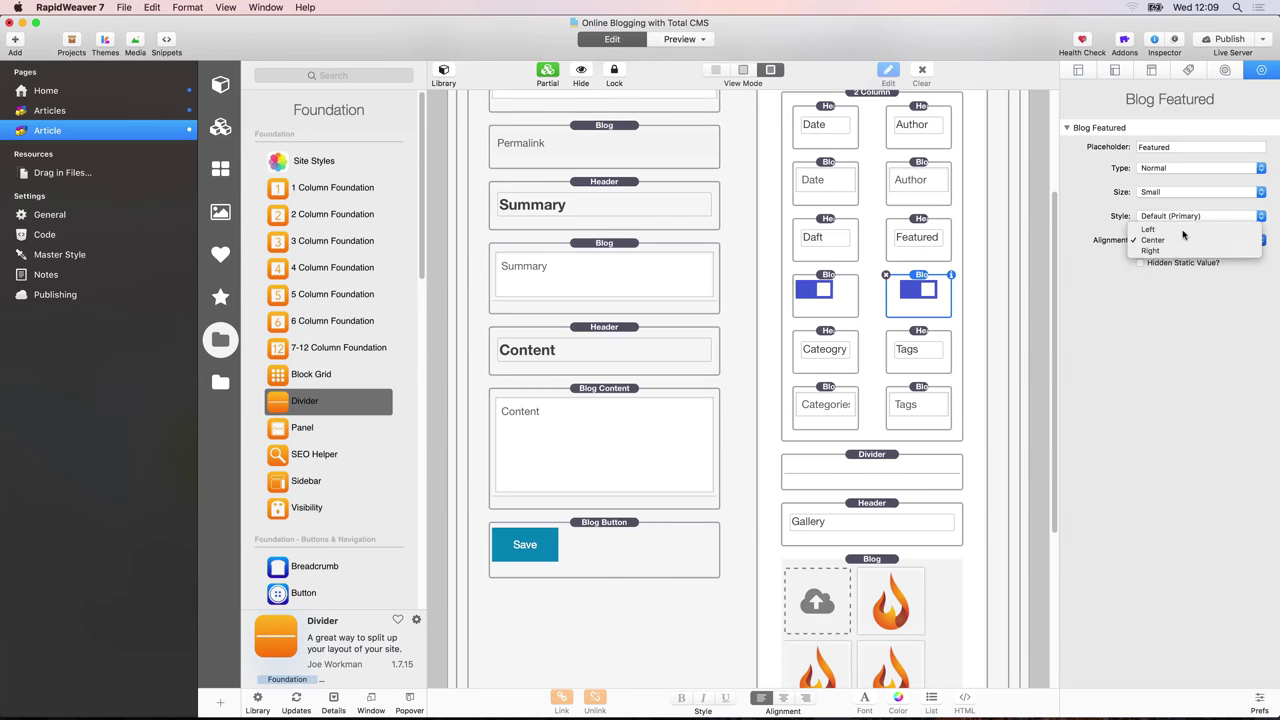
{"action": "left_click", "coordinate": [1195, 229]}
Set the type of the Draft and Featured toggles to Radius
{"action": "left_click", "coordinate": [1205, 216]}
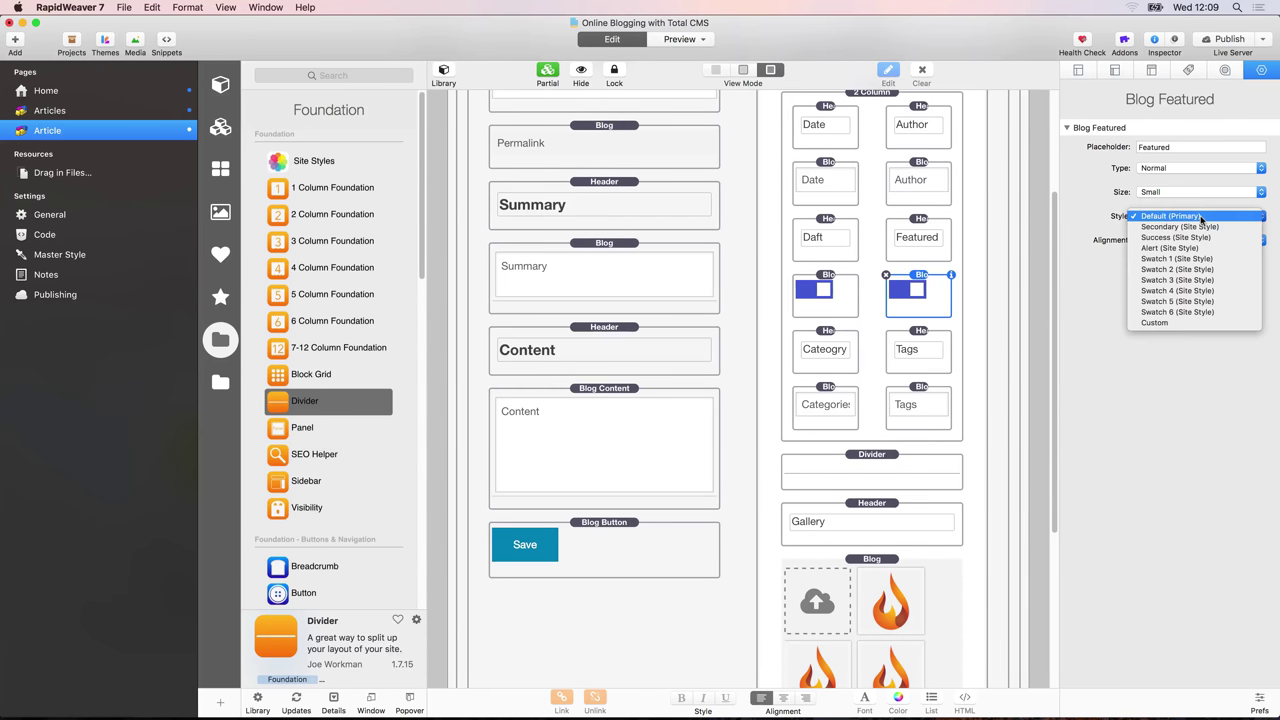
{"action": "left_click", "coordinate": [1150, 192]}
{"action": "left_click", "coordinate": [1162, 170]}
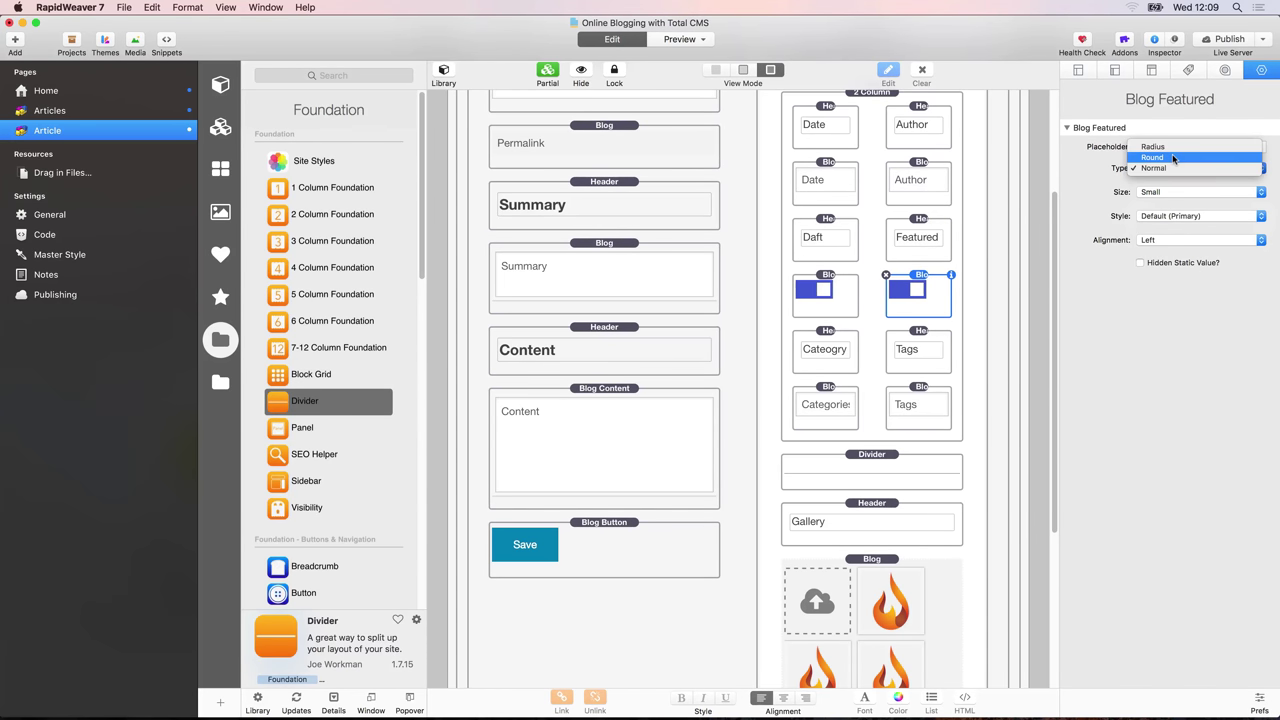
{"action": "left_click", "coordinate": [1173, 158]}
{"action": "left_click", "coordinate": [815, 290]}
{"action": "left_click", "coordinate": [1160, 168]}
{"action": "left_click", "coordinate": [1160, 146]}
{"action": "left_click", "coordinate": [911, 290]}
{"action": "left_click", "coordinate": [1160, 168]}
{"action": "left_click", "coordinate": [1160, 168]}
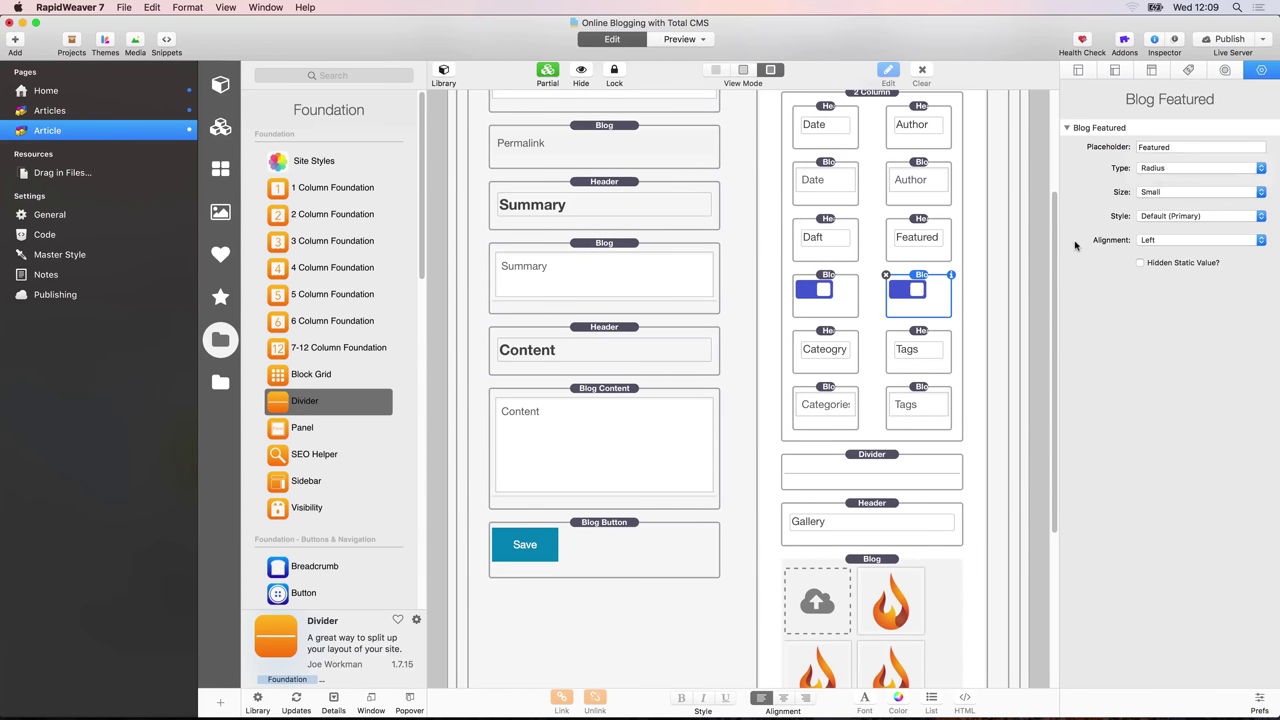
Preview the Article page in the browser and try switching the Draft and Featured toggles on and off
{"action": "key", "text": "super+alt+p"}
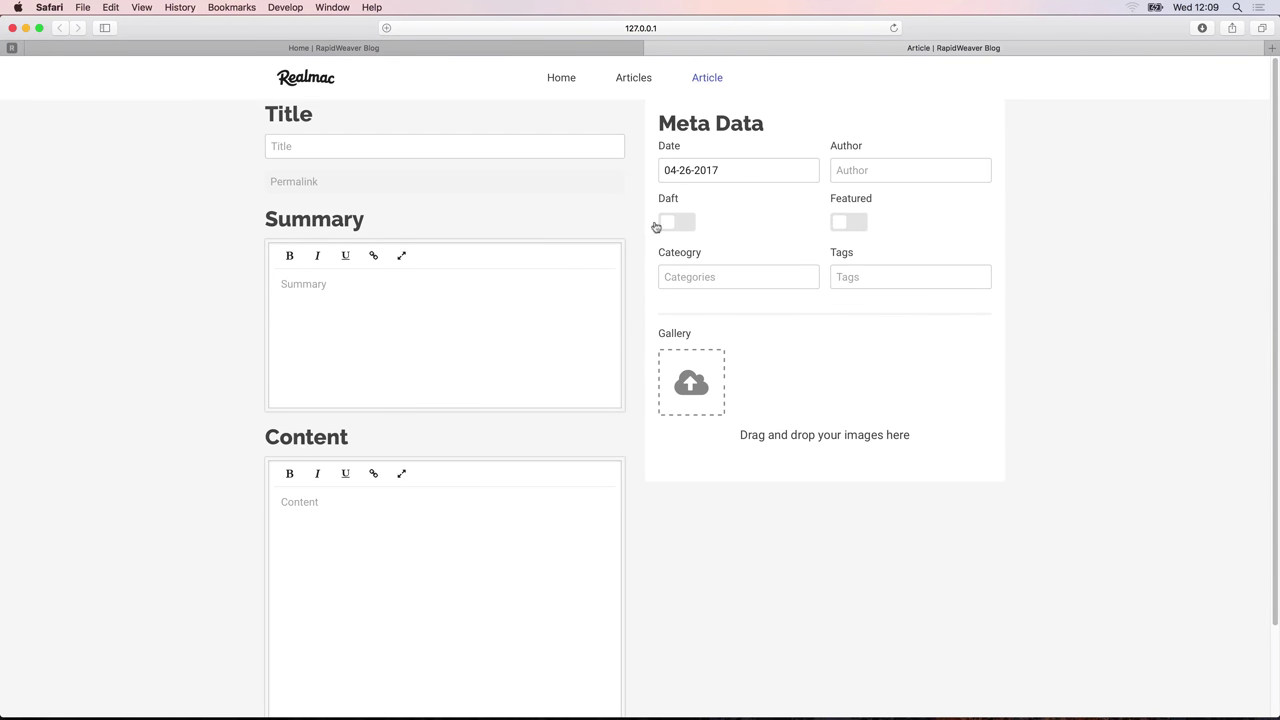
{"action": "left_click", "coordinate": [680, 222]}
{"action": "left_click", "coordinate": [680, 222]}
{"action": "left_click", "coordinate": [838, 222]}
{"action": "left_click", "coordinate": [838, 222]}
{"action": "key", "text": "super+Tab"}
Set the row padding of the Blog Form's outer 2 Column Foundation to 5 rem at both top and bottom
{"action": "scroll", "coordinate": [655, 152], "scroll_direction": "up", "scroll_amount": 4}
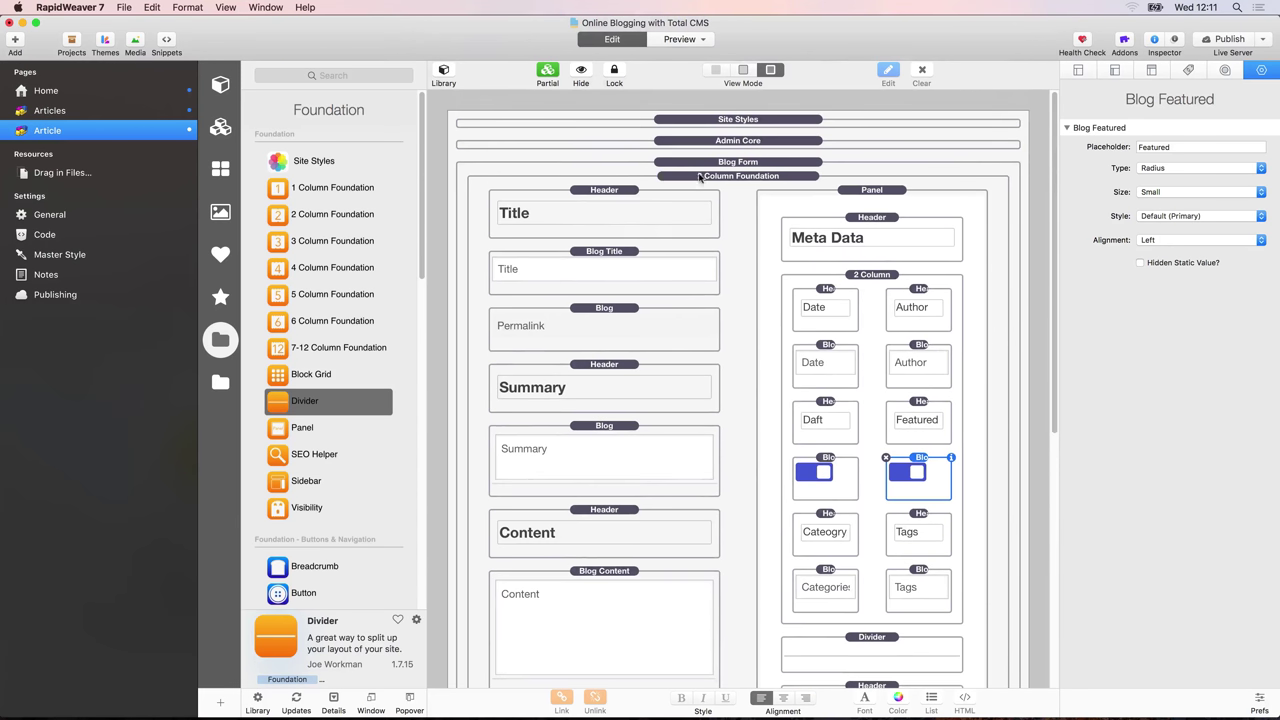
{"action": "left_click", "coordinate": [678, 176]}
{"action": "scroll", "coordinate": [1175, 356], "scroll_direction": "down", "scroll_amount": 2}
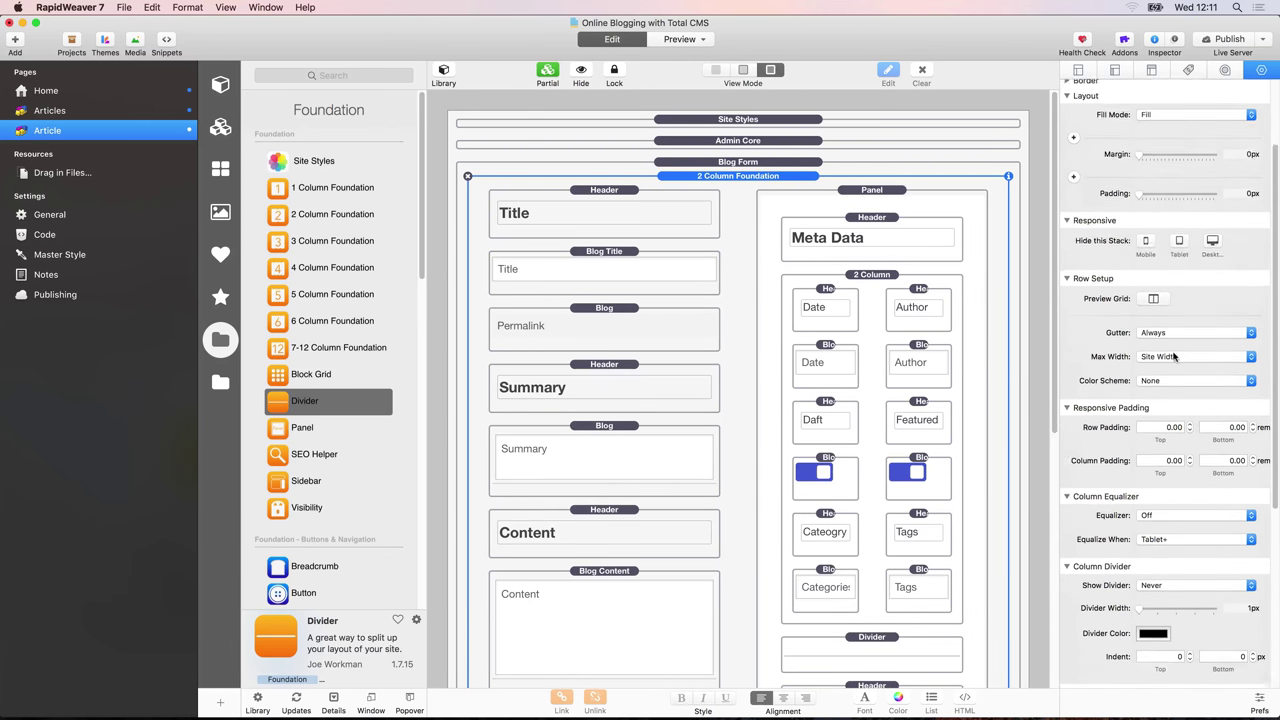
{"action": "scroll", "coordinate": [1175, 356], "scroll_direction": "down", "scroll_amount": 4}
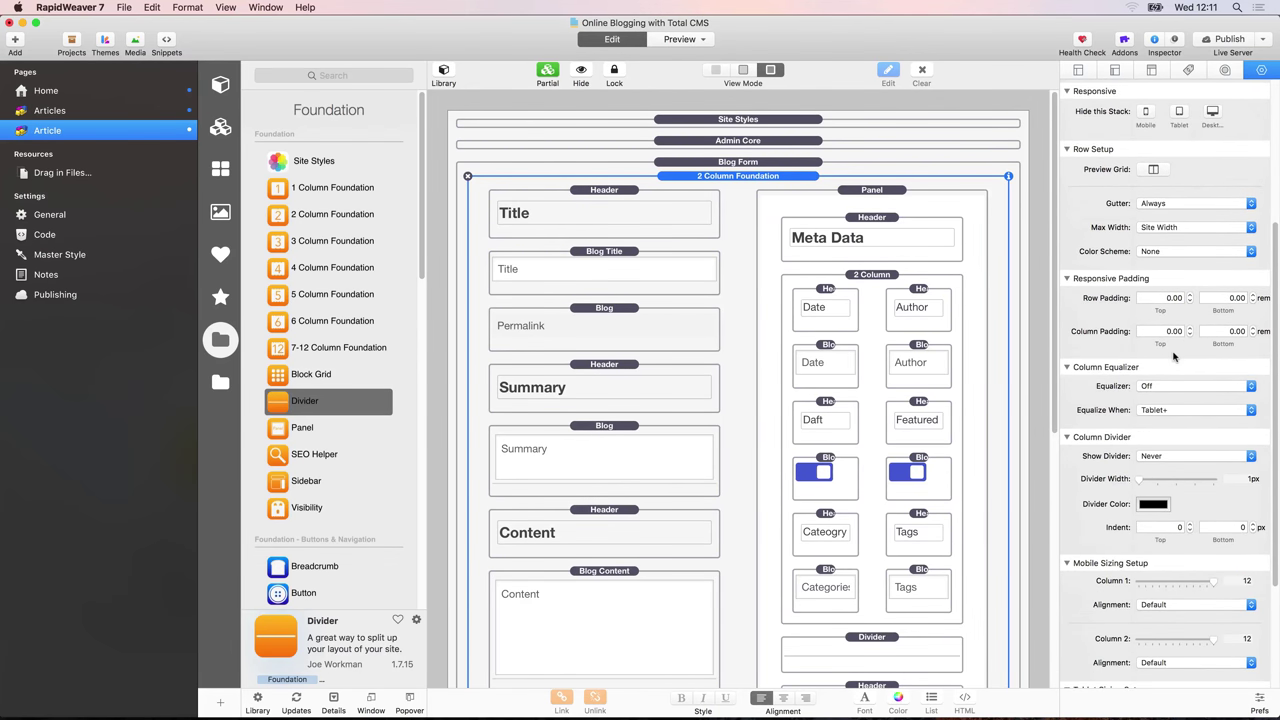
{"action": "double_click", "coordinate": [1175, 300]}
{"action": "type", "text": "5,"}
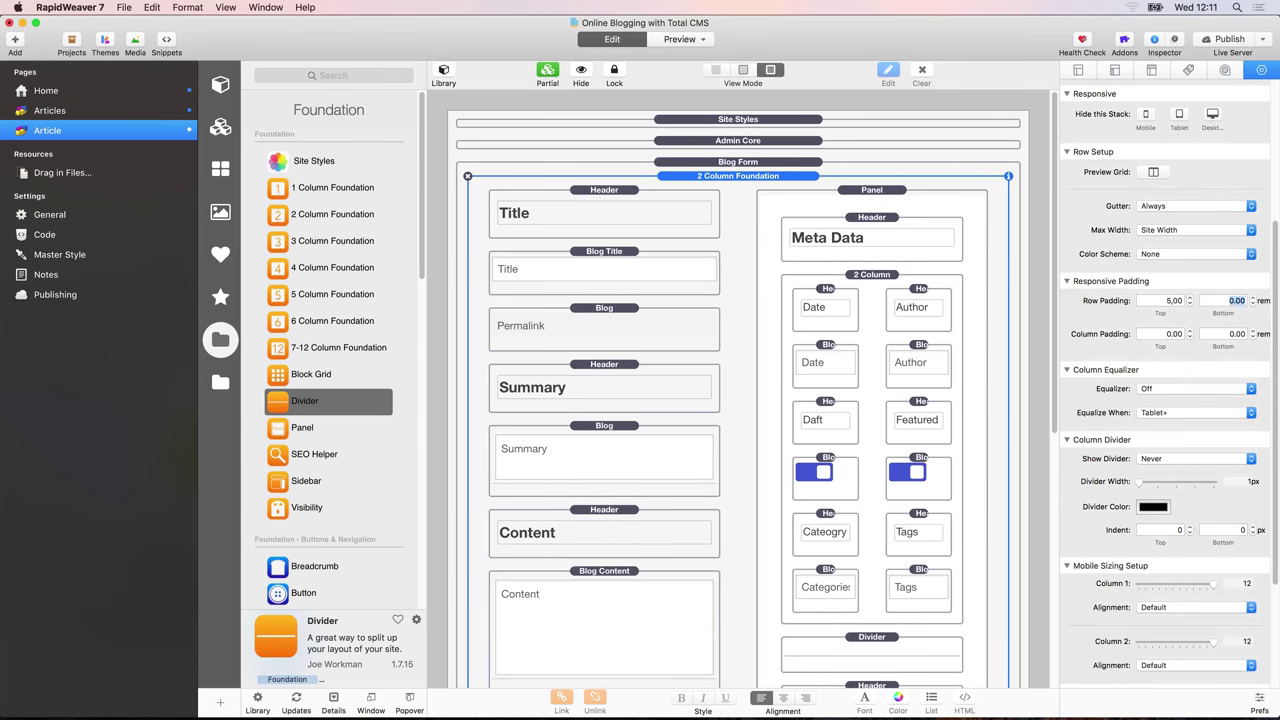
{"action": "key", "text": "Tab"}
{"action": "key", "text": "Tab"}
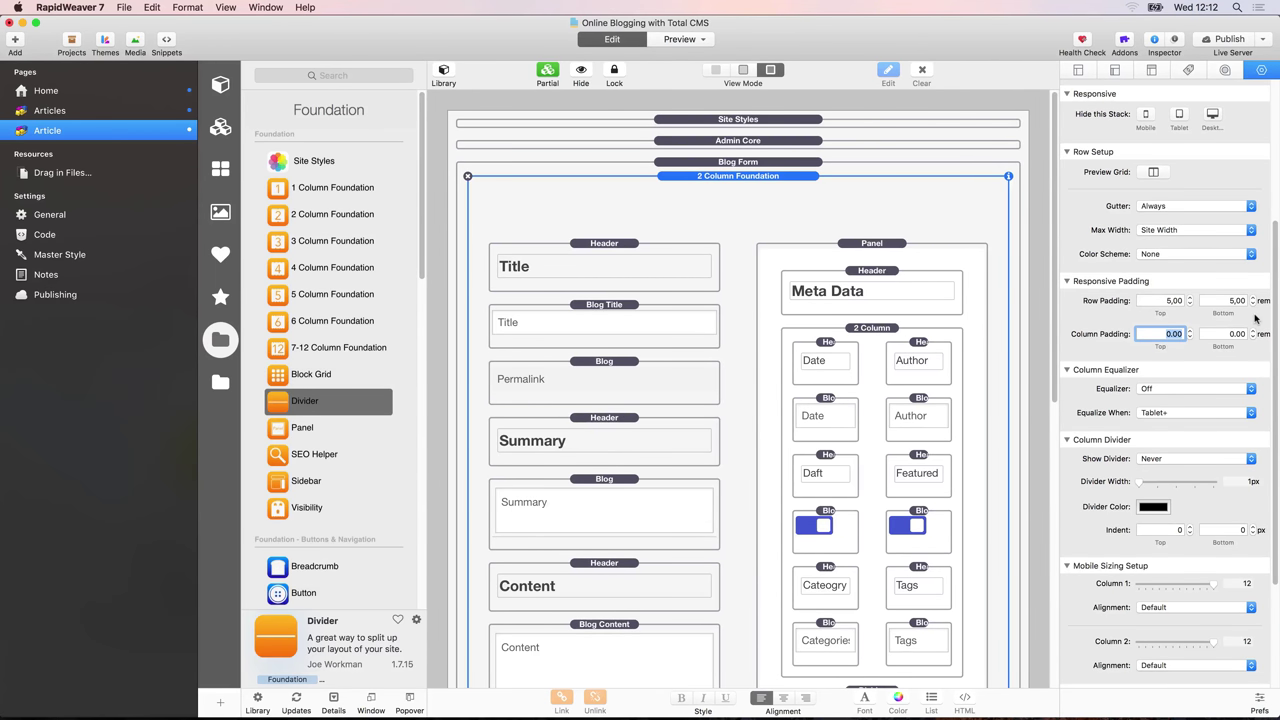
{"action": "scroll", "coordinate": [1255, 318], "scroll_direction": "down", "scroll_amount": 5}
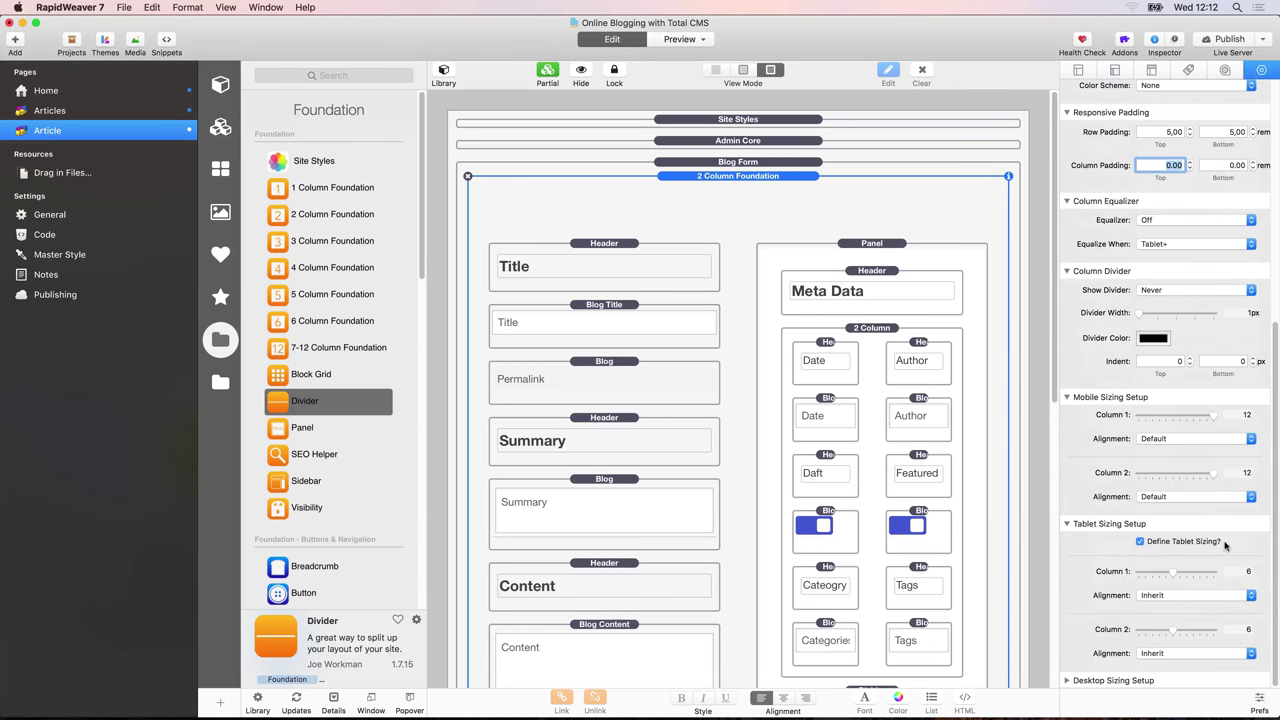
{"action": "left_click_drag", "start_coordinate": [1173, 571], "coordinate": [1188, 575]}
{"action": "left_click_drag", "start_coordinate": [1174, 631], "coordinate": [1160, 632]}
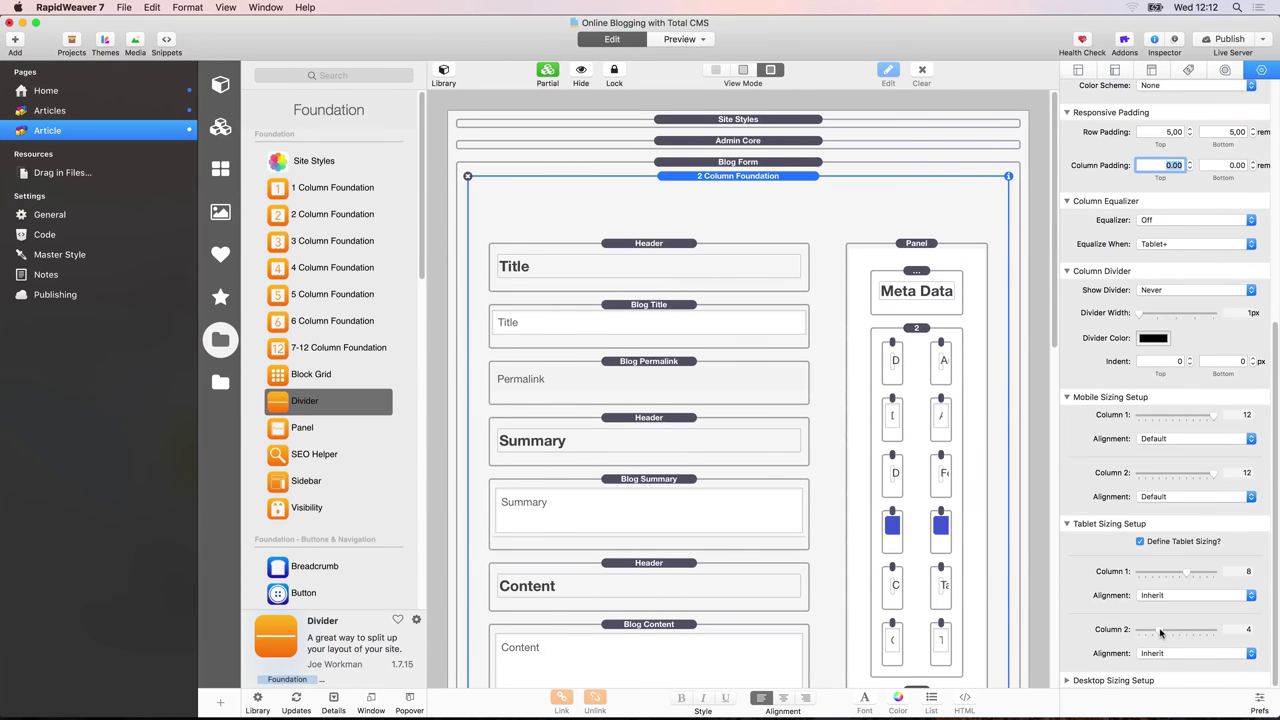
{"action": "key", "text": "super+alt+p"}
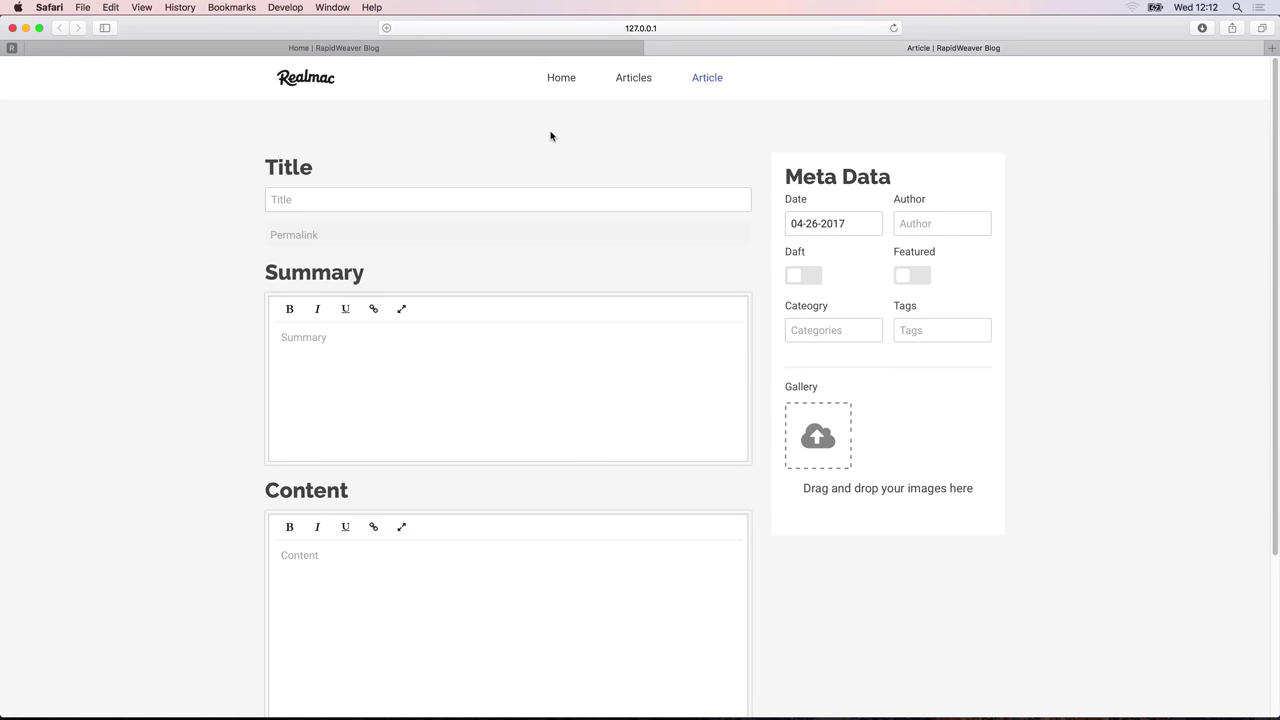
{"action": "scroll", "coordinate": [548, 272], "scroll_direction": "down", "scroll_amount": 5}
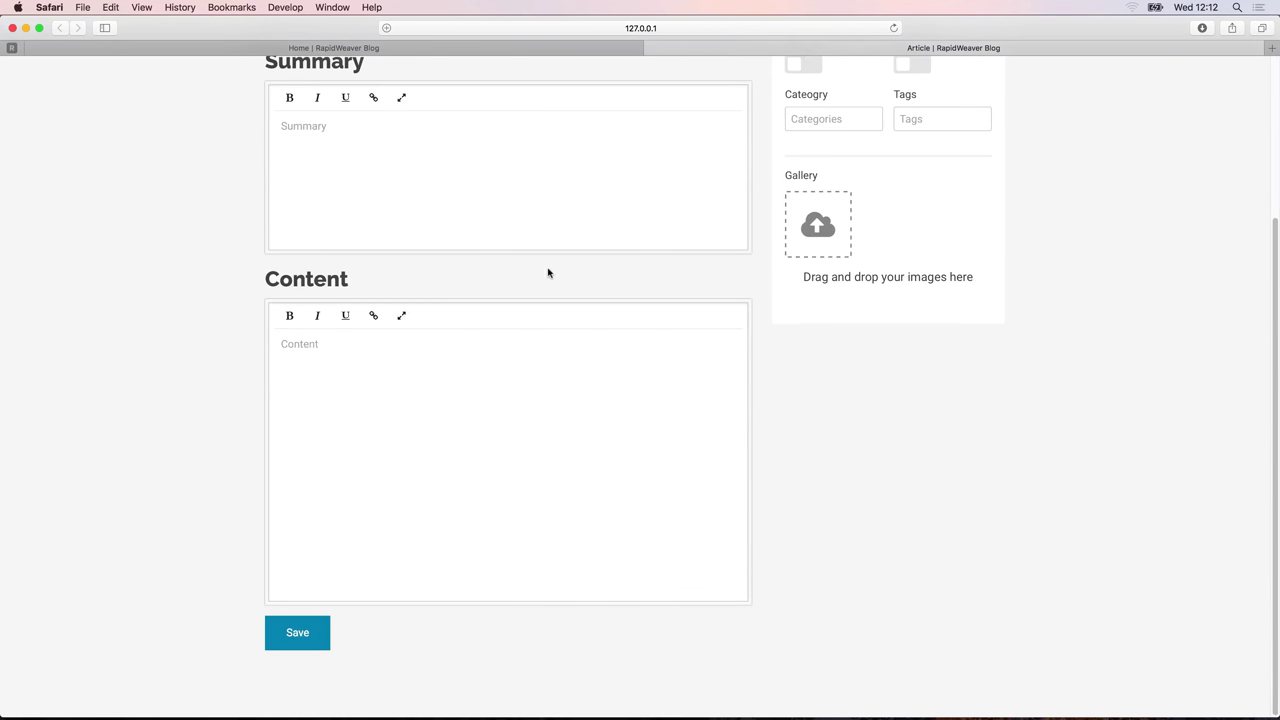
{"action": "scroll", "coordinate": [422, 381], "scroll_direction": "up", "scroll_amount": 5}
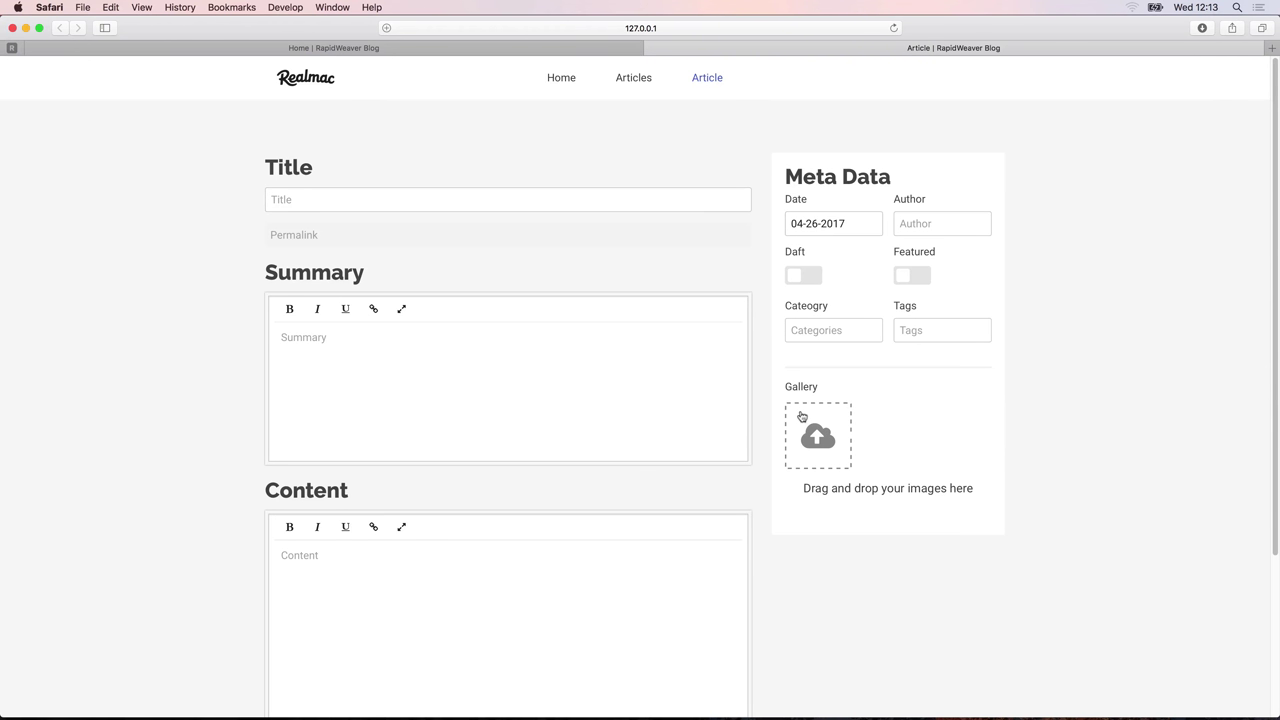
{"action": "key", "text": "super+Tab"}
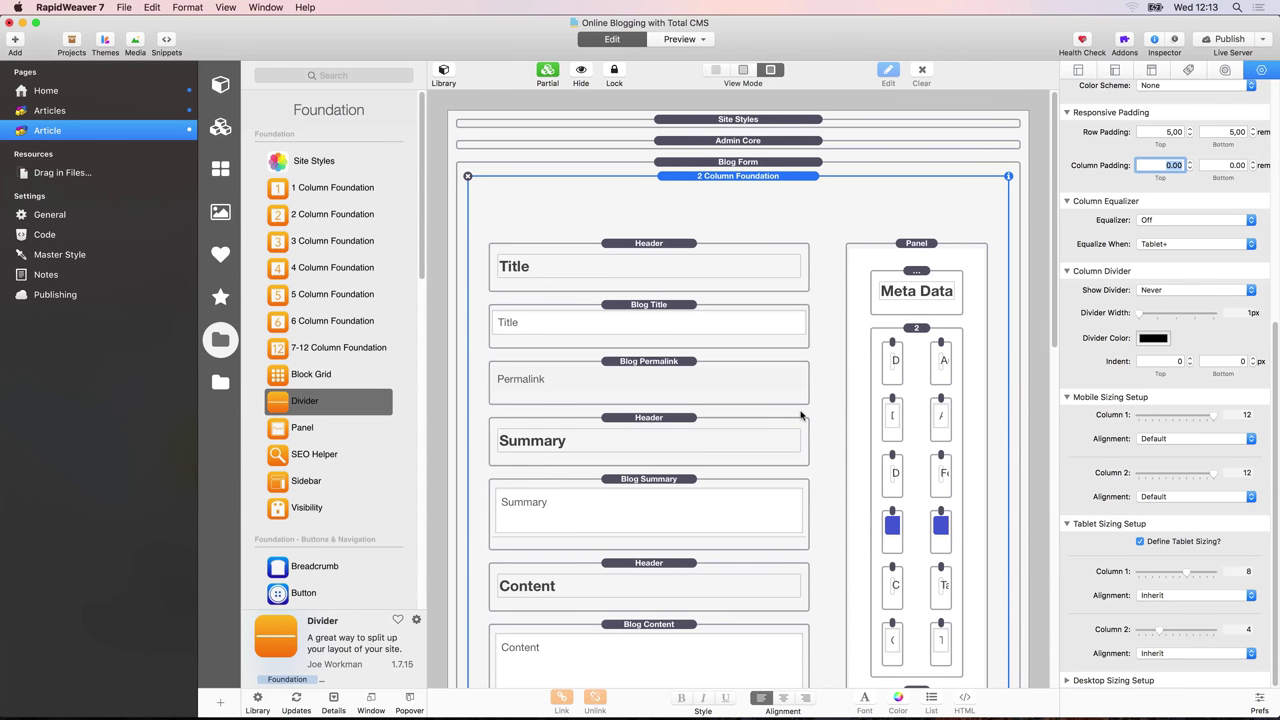
Set the Blog Form's CMS ID to articles, matching the Blog List on the Articles page
{"action": "left_click", "coordinate": [740, 163]}
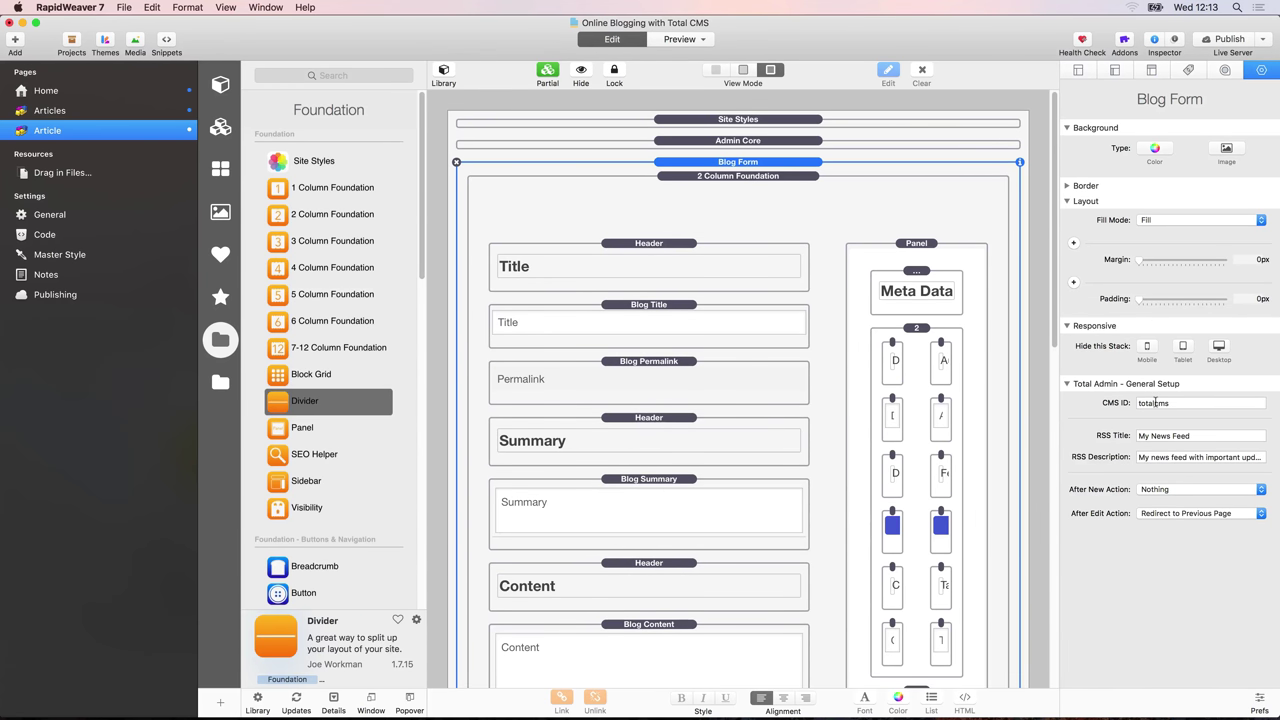
{"action": "mouse_move", "coordinate": [1156, 402]}
{"action": "double_click", "coordinate": [1155, 402]}
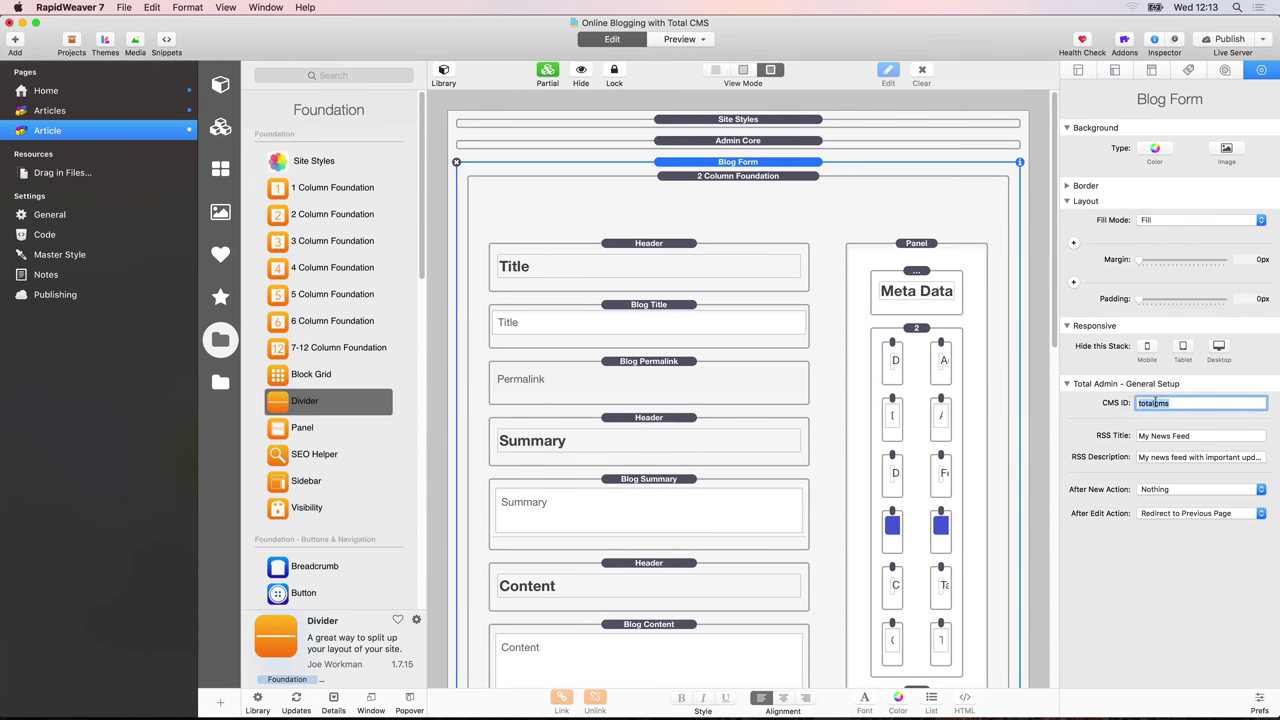
{"action": "left_click", "coordinate": [150, 112]}
{"action": "left_click", "coordinate": [697, 237]}
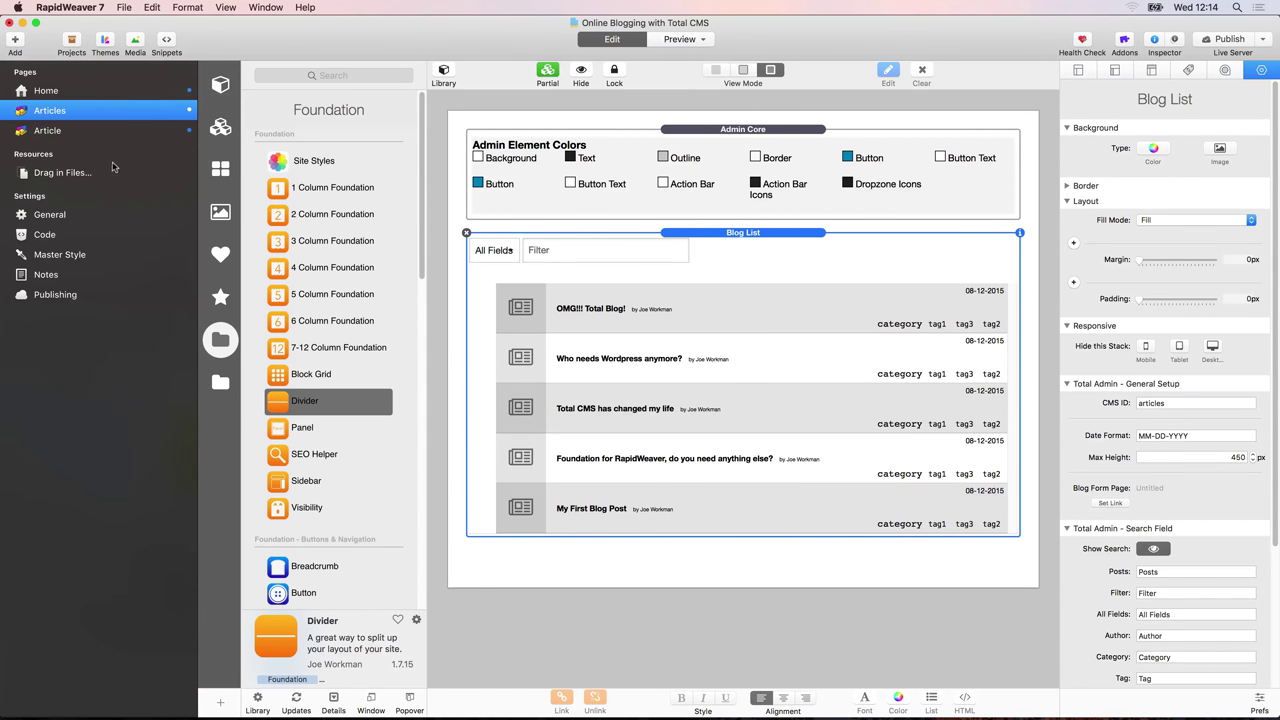
{"action": "left_click", "coordinate": [97, 132]}
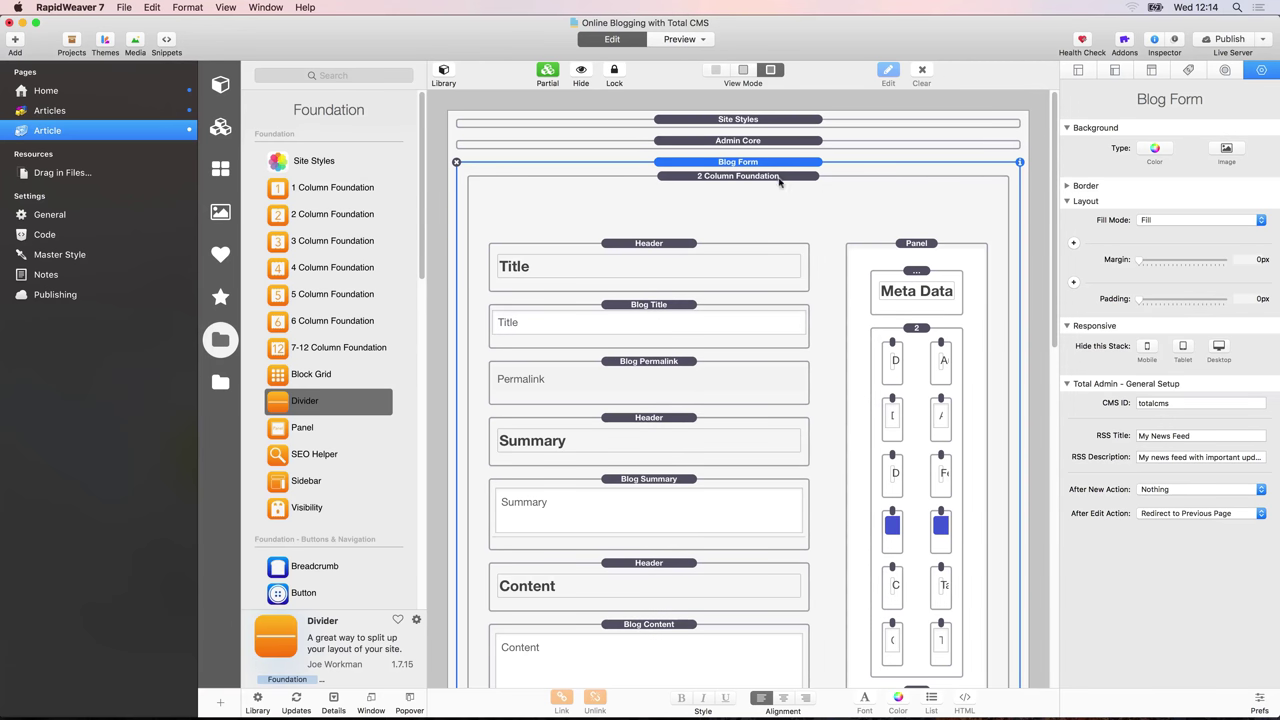
{"action": "double_click", "coordinate": [1173, 403]}
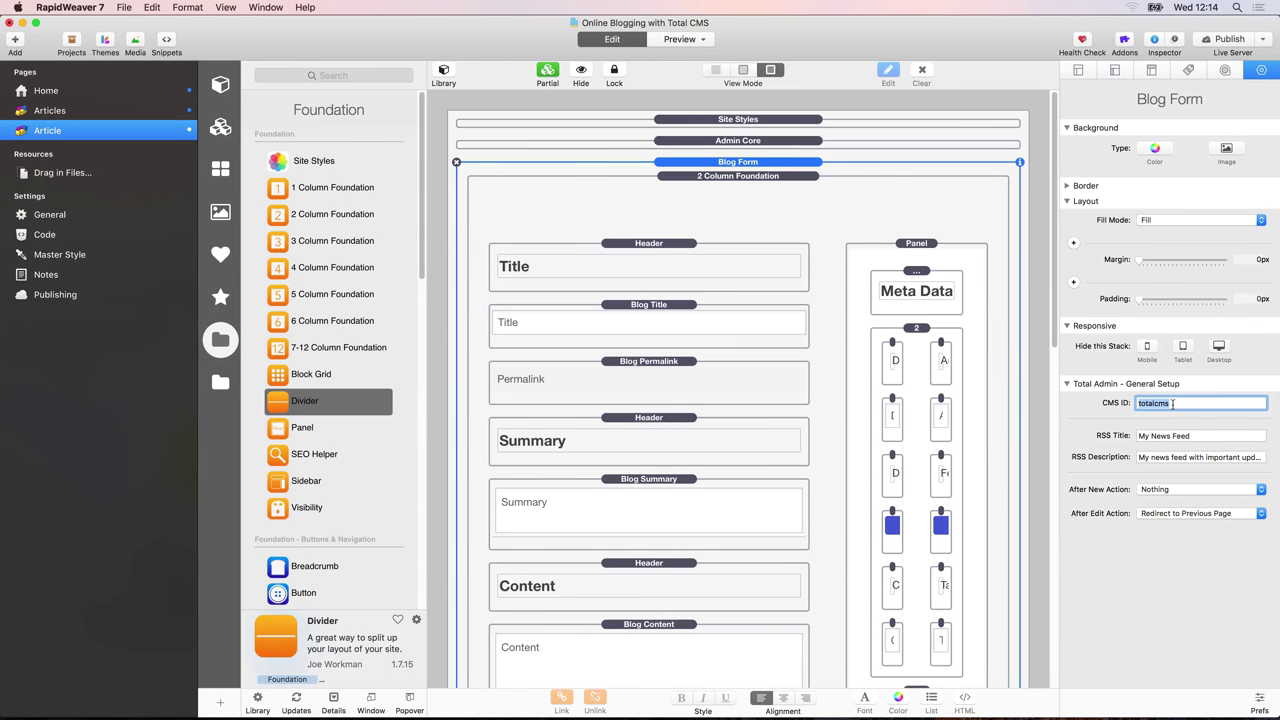
{"action": "type", "text": "articles"}
{"action": "key", "text": "Tab"}
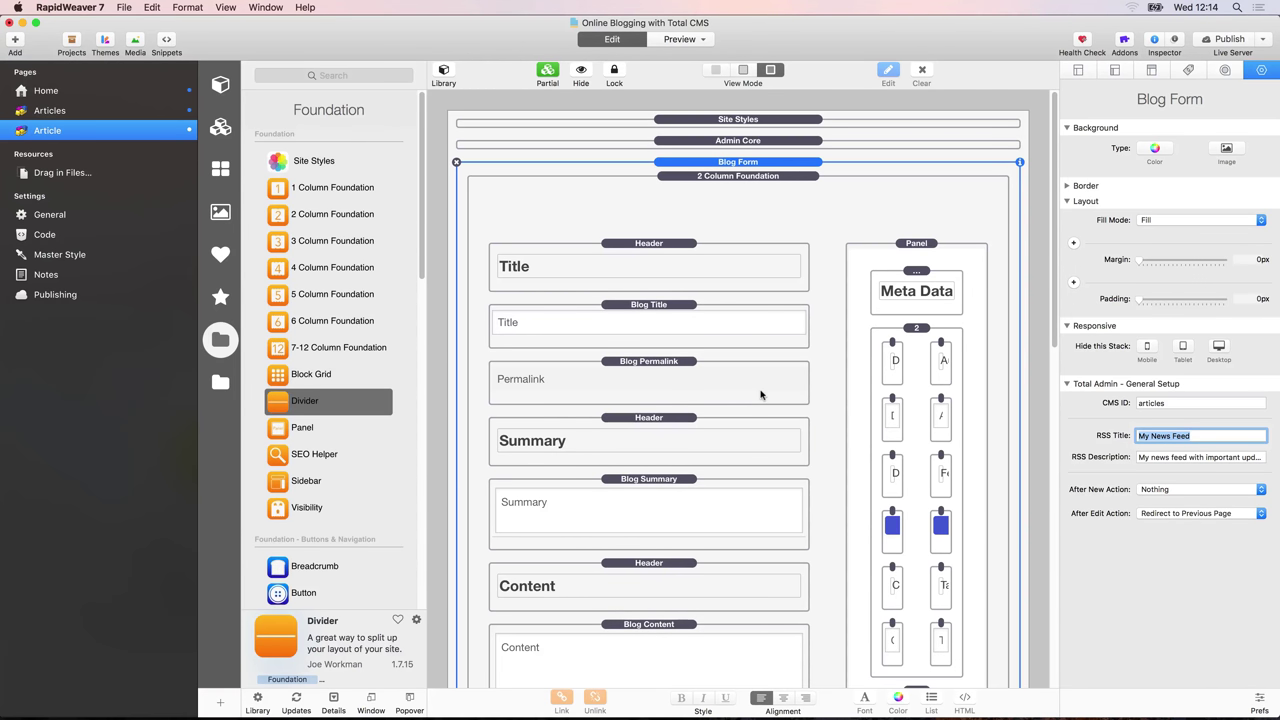
Preview the Articles page in the browser and compare its styling with the Article page
{"action": "left_click", "coordinate": [52, 110]}
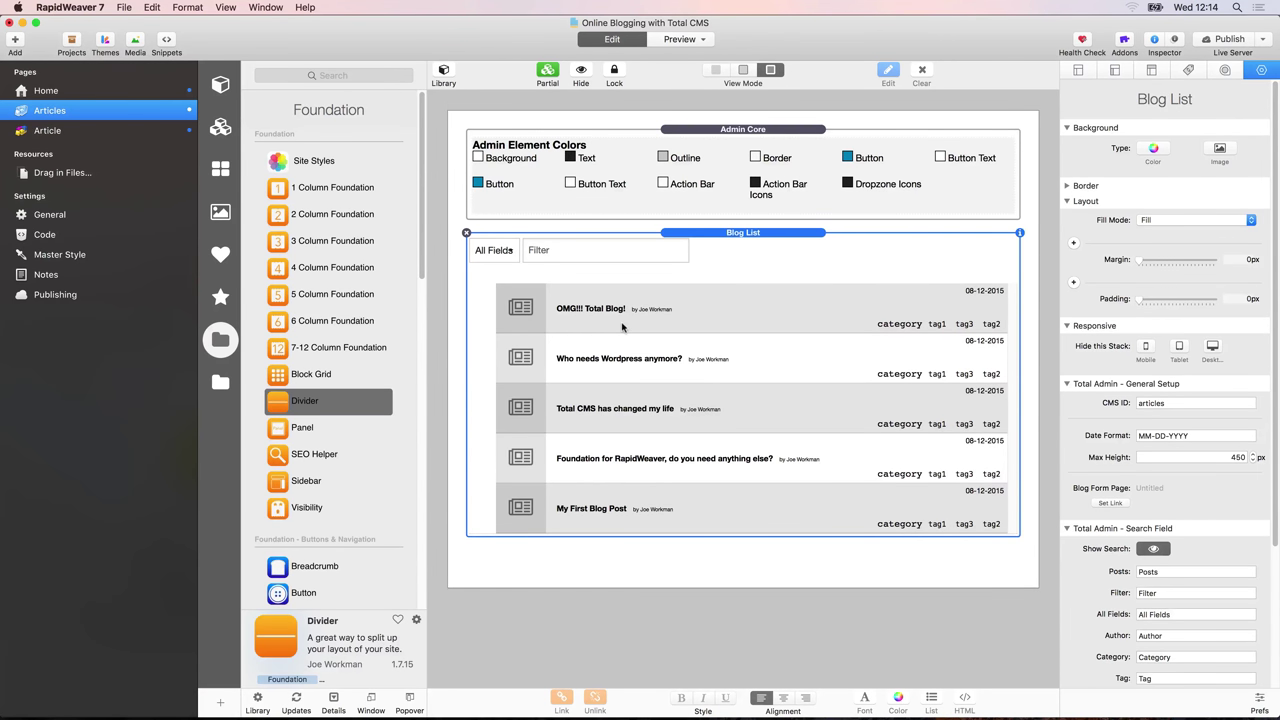
{"action": "key", "text": "super+alt+p"}
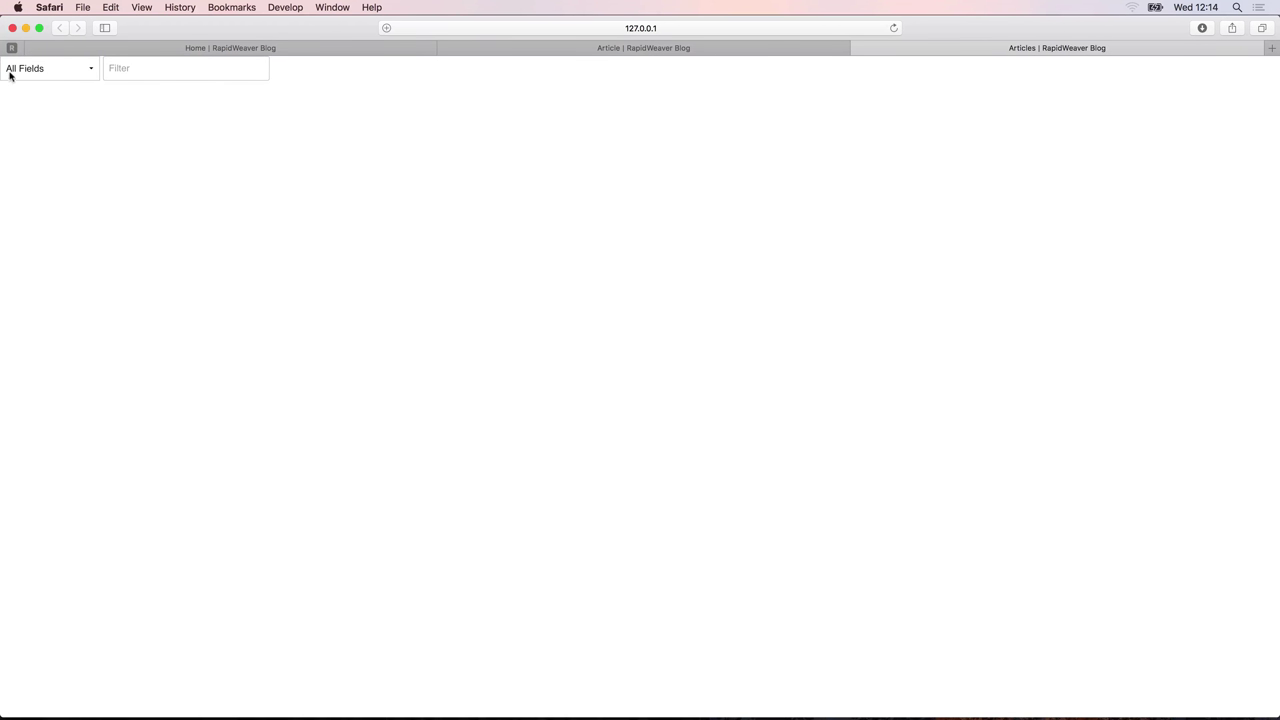
{"action": "key", "text": "super+Tab"}
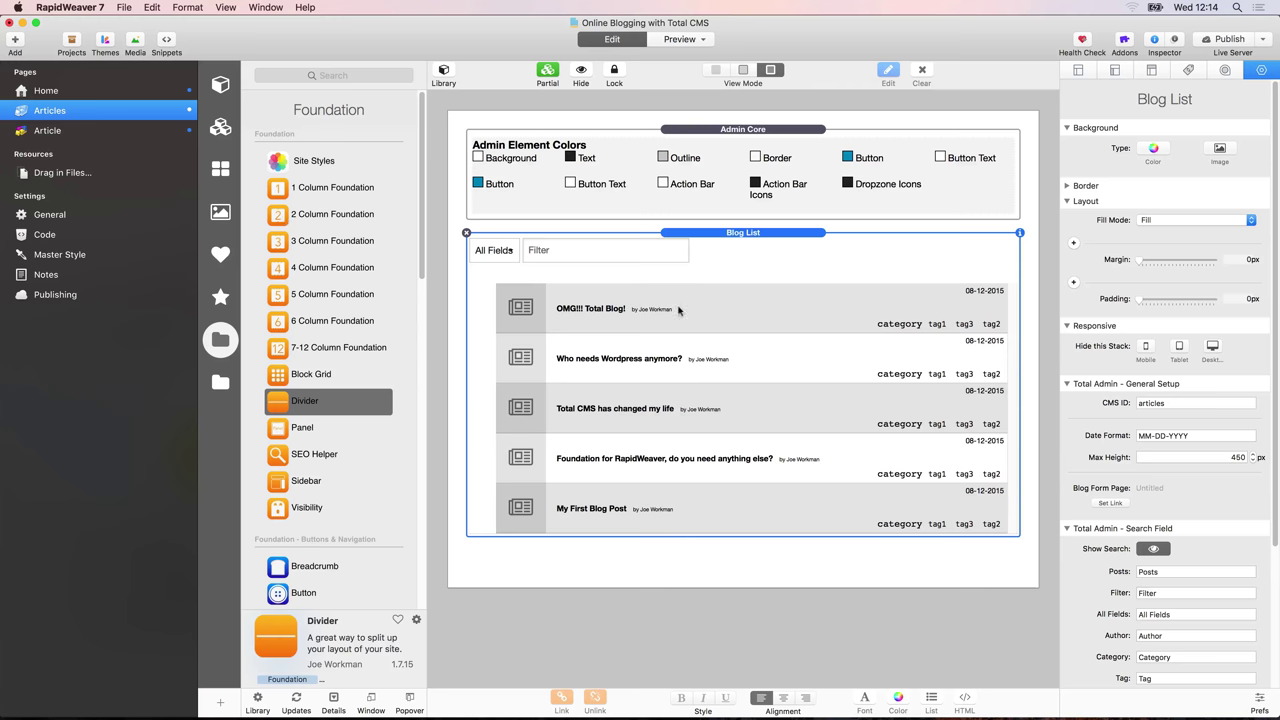
{"action": "key", "text": "super+alt+p"}
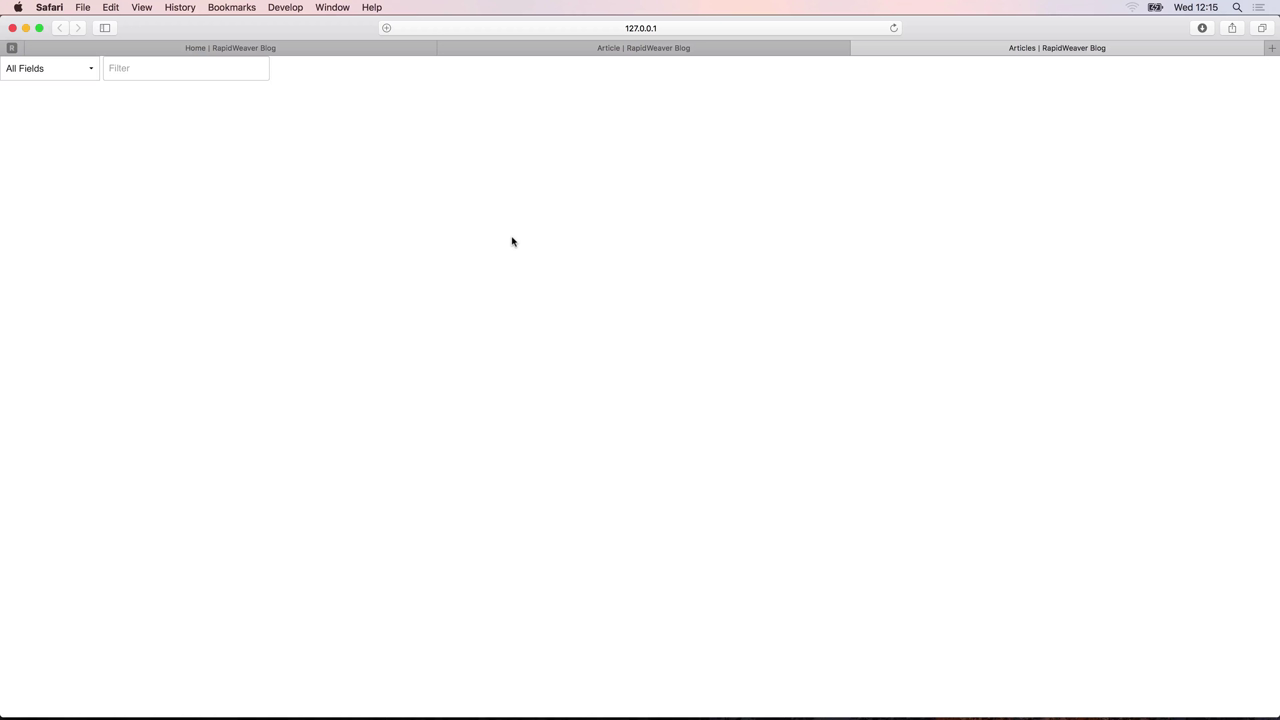
{"action": "left_click", "coordinate": [603, 47]}
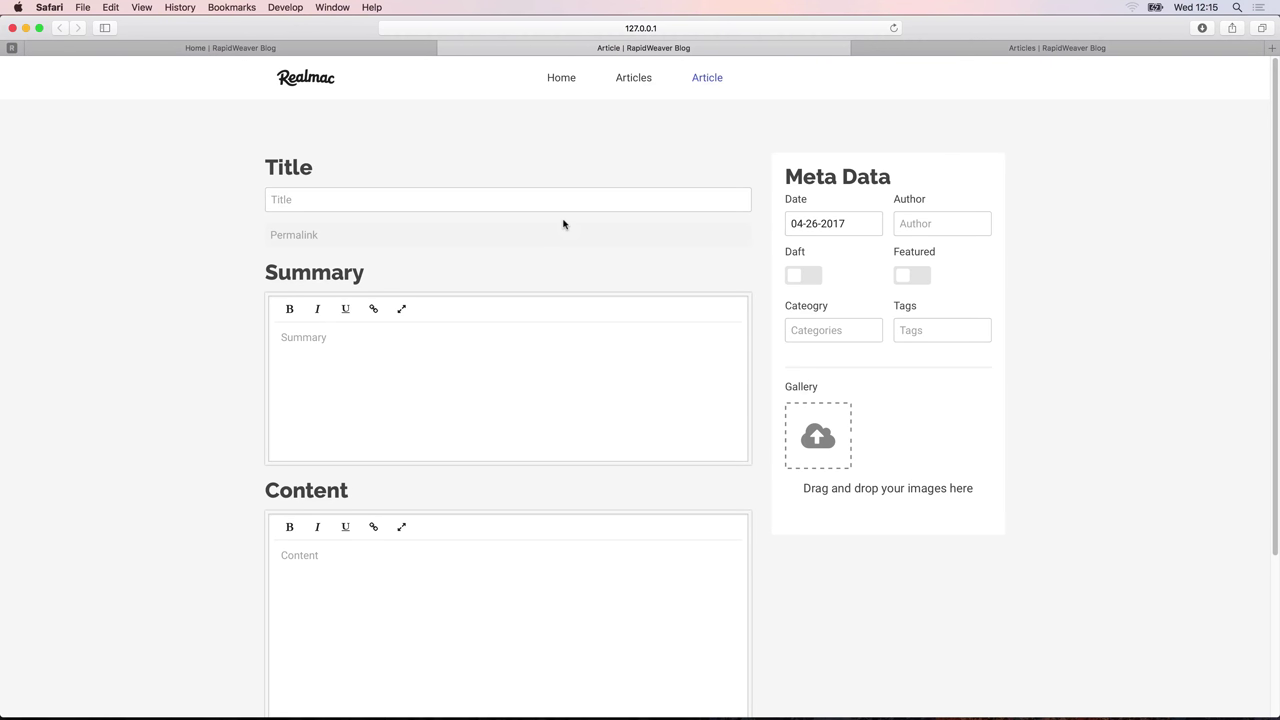
{"action": "key", "text": "super+Tab"}
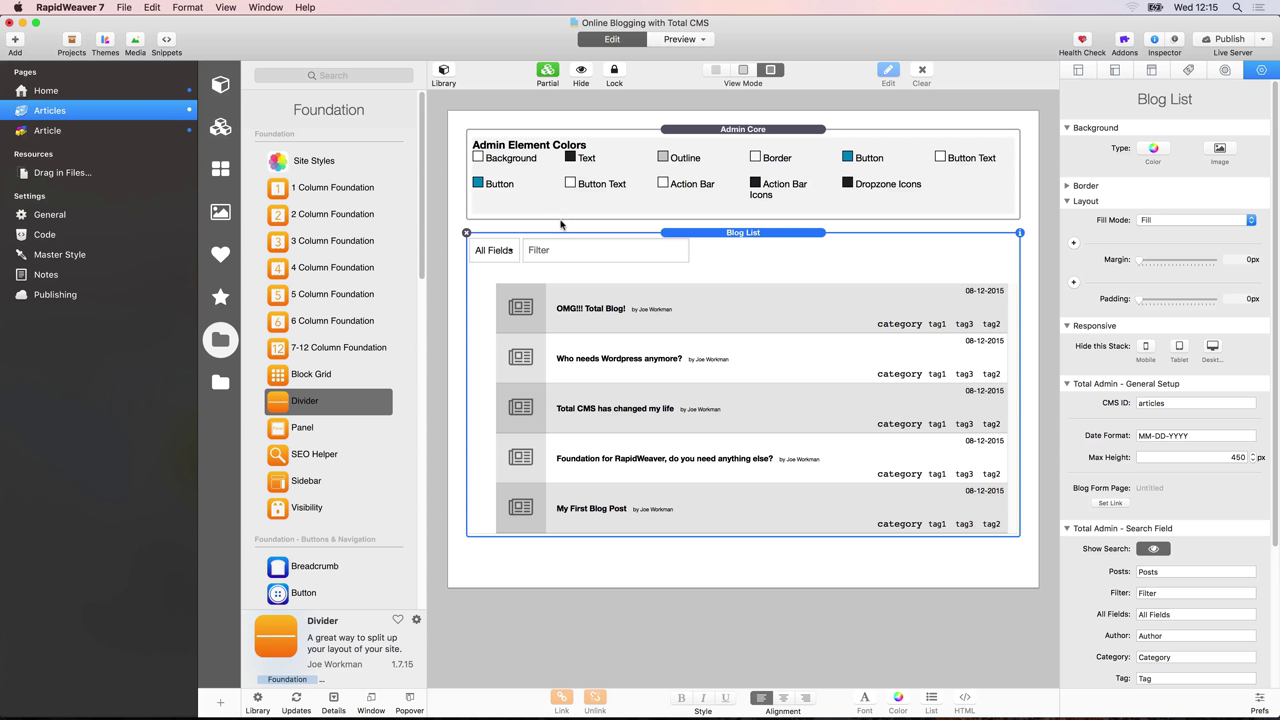
Add the Site Styles partial above Admin Core on the Articles page and collapse both partials
{"action": "left_click", "coordinate": [221, 127]}
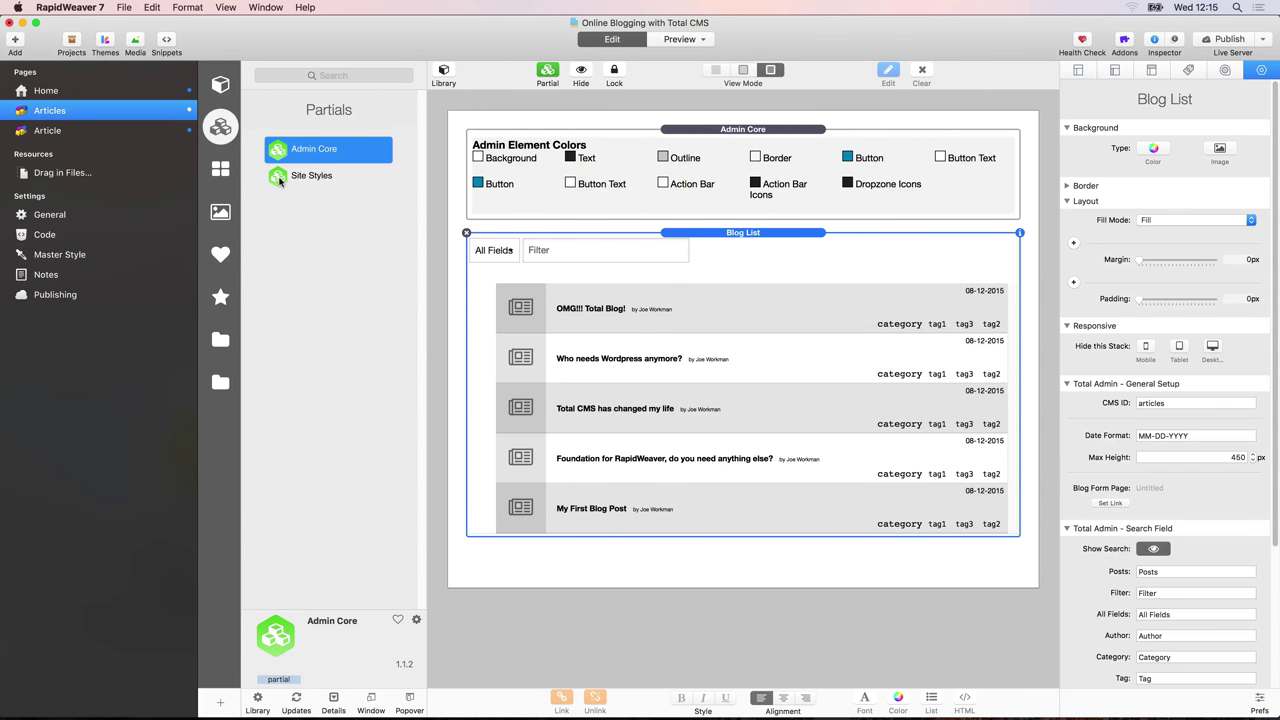
{"action": "left_click_drag", "start_coordinate": [290, 178], "coordinate": [530, 145]}
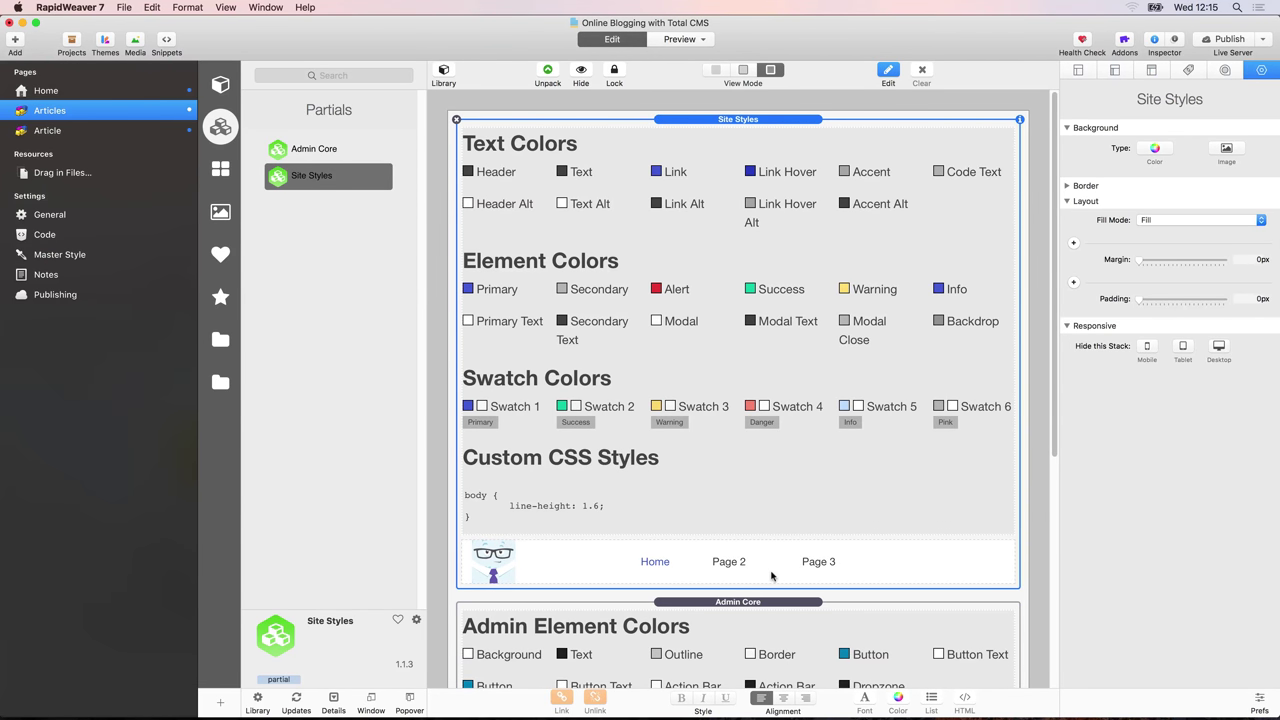
{"action": "scroll", "coordinate": [773, 577], "scroll_direction": "down", "scroll_amount": 2}
{"action": "scroll", "coordinate": [770, 575], "scroll_direction": "down", "scroll_amount": 2}
{"action": "scroll", "coordinate": [745, 565], "scroll_direction": "up", "scroll_amount": 4}
{"action": "left_click", "coordinate": [581, 74]}
{"action": "left_click", "coordinate": [581, 74]}
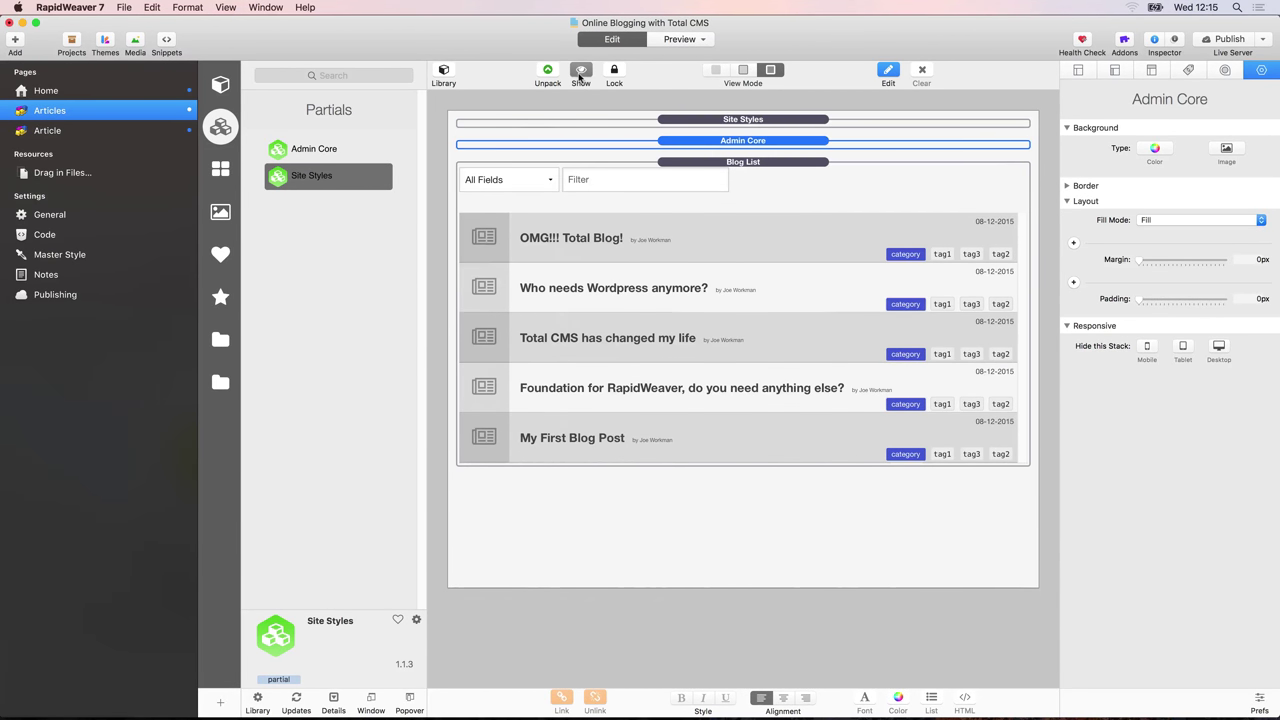
Insert a 2 Column Foundation between Admin Core and the Blog List, and place a Header in its first column
{"action": "left_click", "coordinate": [222, 344]}
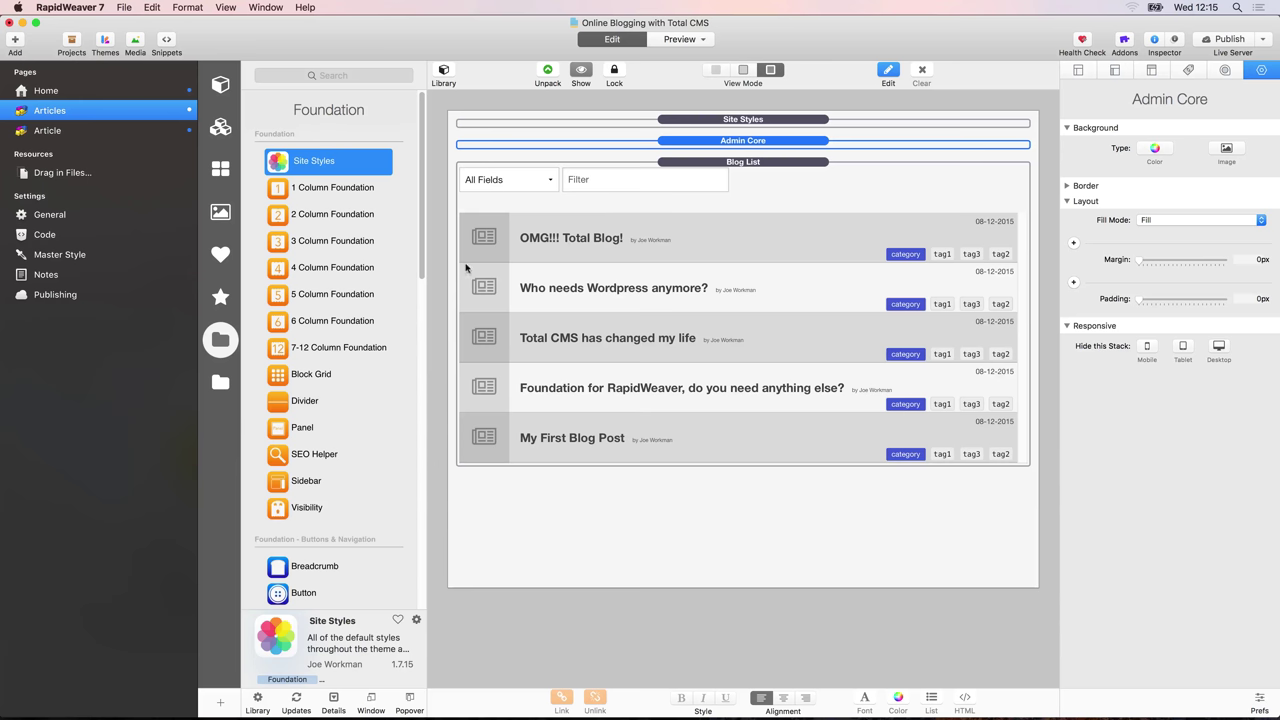
{"action": "left_click_drag", "start_coordinate": [272, 220], "coordinate": [561, 184]}
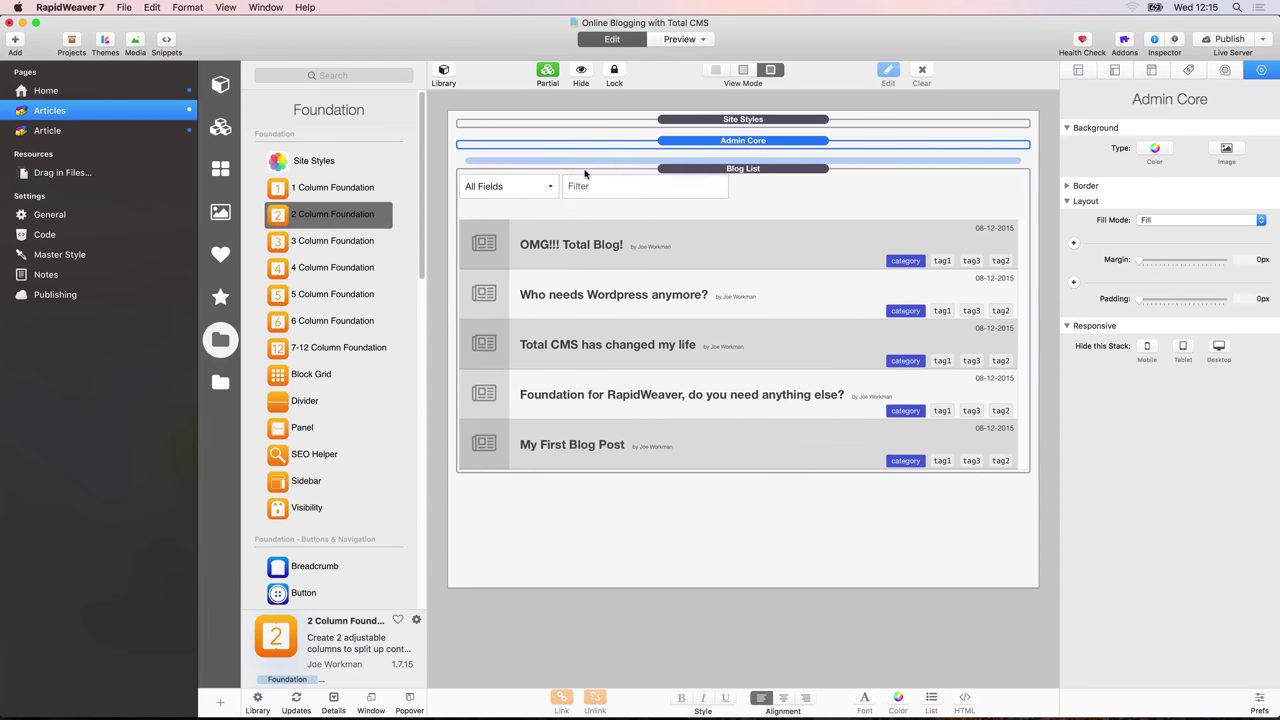
{"action": "scroll", "coordinate": [292, 384], "scroll_direction": "down", "scroll_amount": 10}
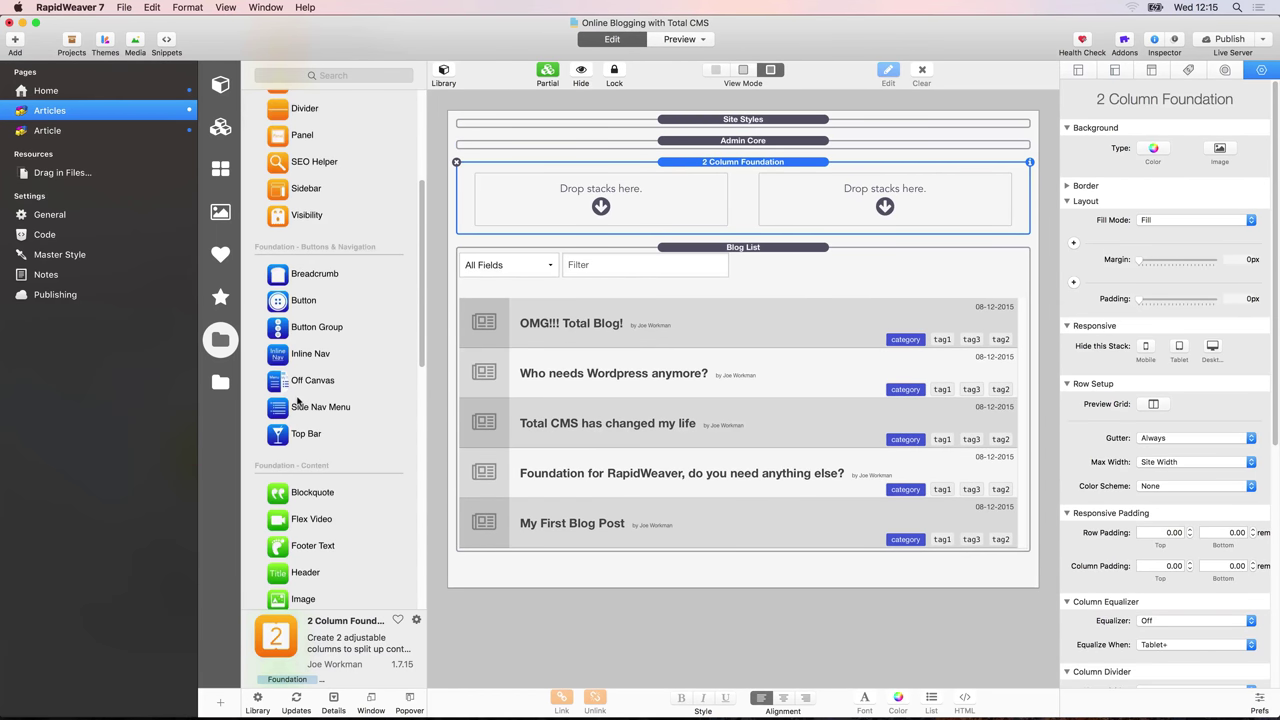
{"action": "left_click_drag", "start_coordinate": [290, 358], "coordinate": [505, 201]}
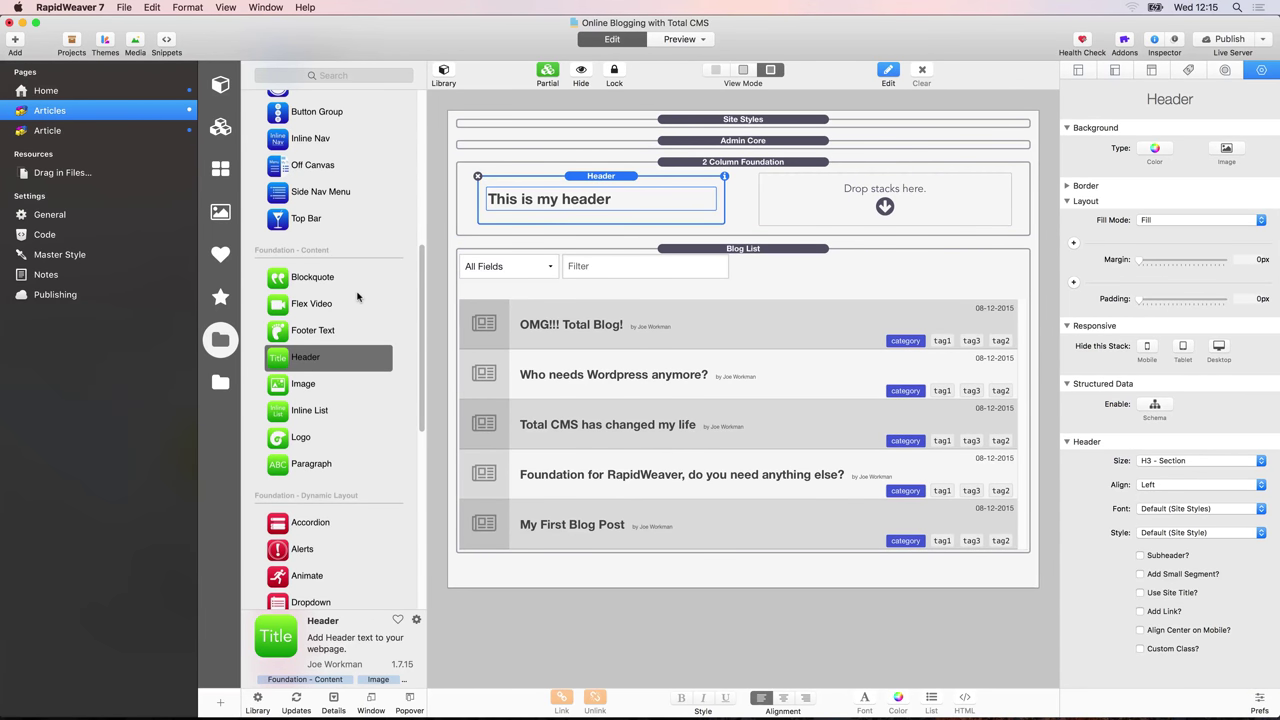
Add a Button stack to the second column of the 2 Column Foundation
{"action": "scroll", "coordinate": [357, 296], "scroll_direction": "down", "scroll_amount": 1}
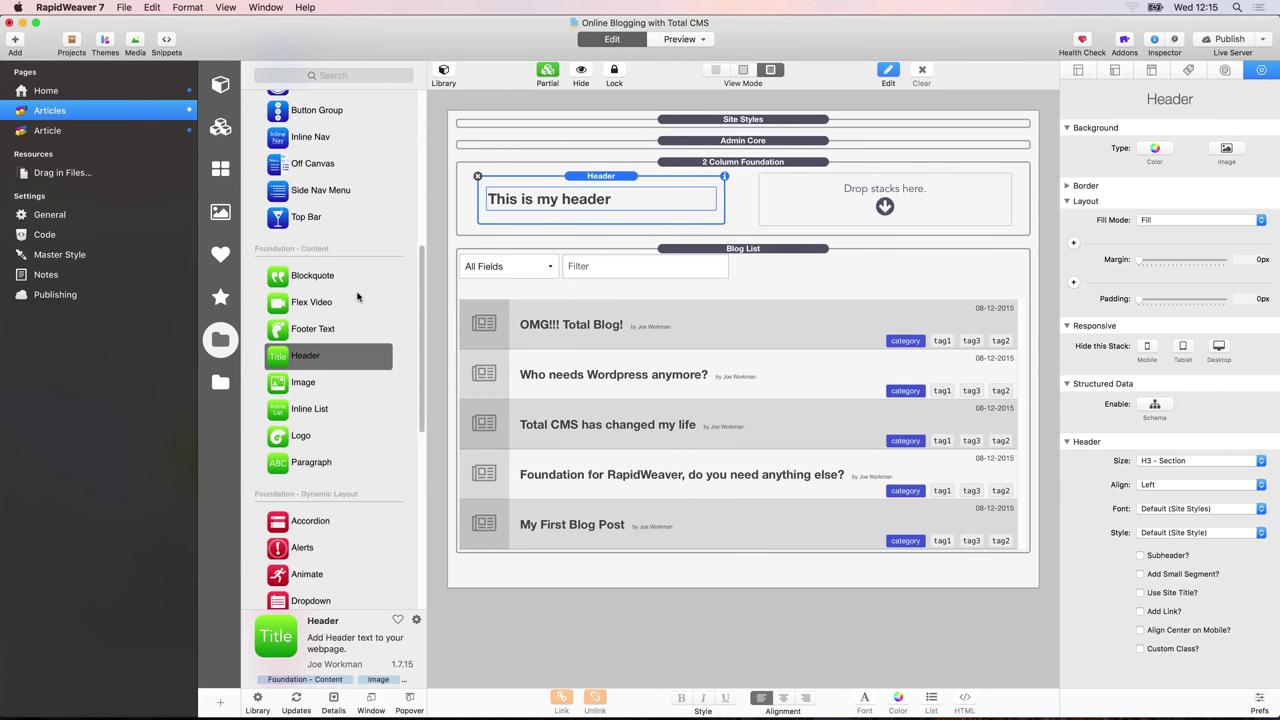
{"action": "scroll", "coordinate": [357, 296], "scroll_direction": "up", "scroll_amount": 5}
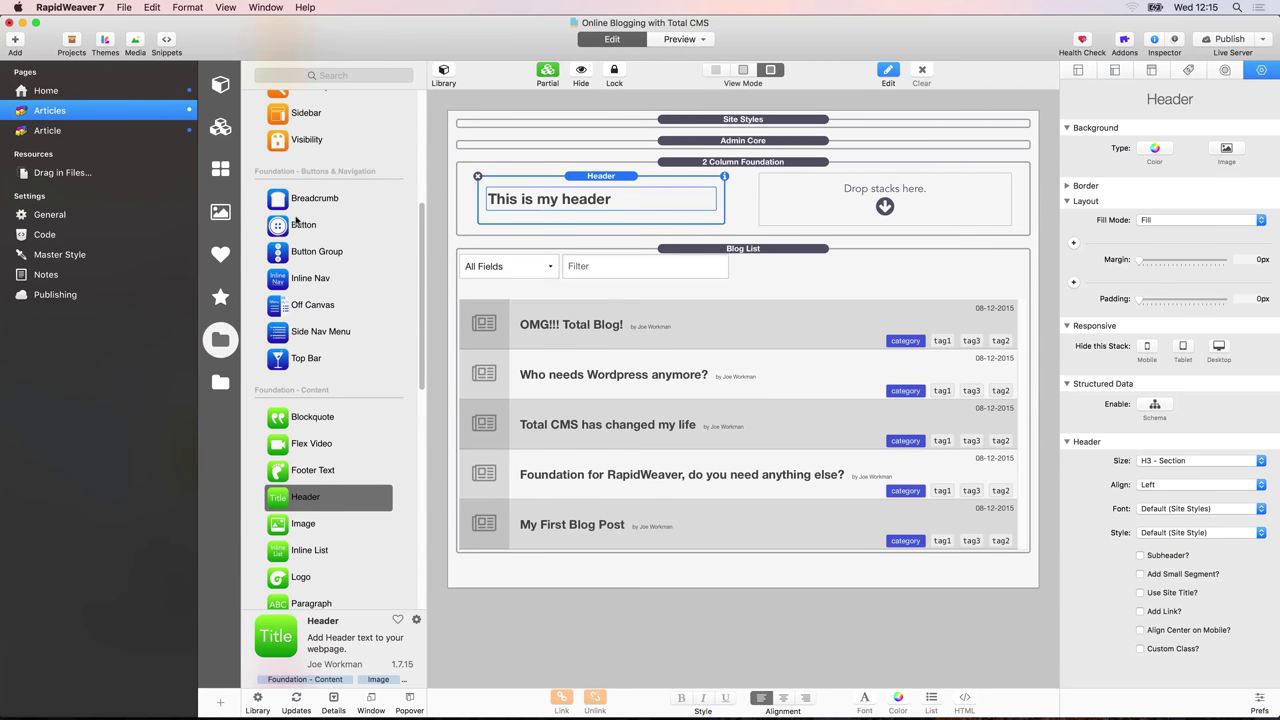
{"action": "left_click_drag", "start_coordinate": [280, 226], "coordinate": [886, 208]}
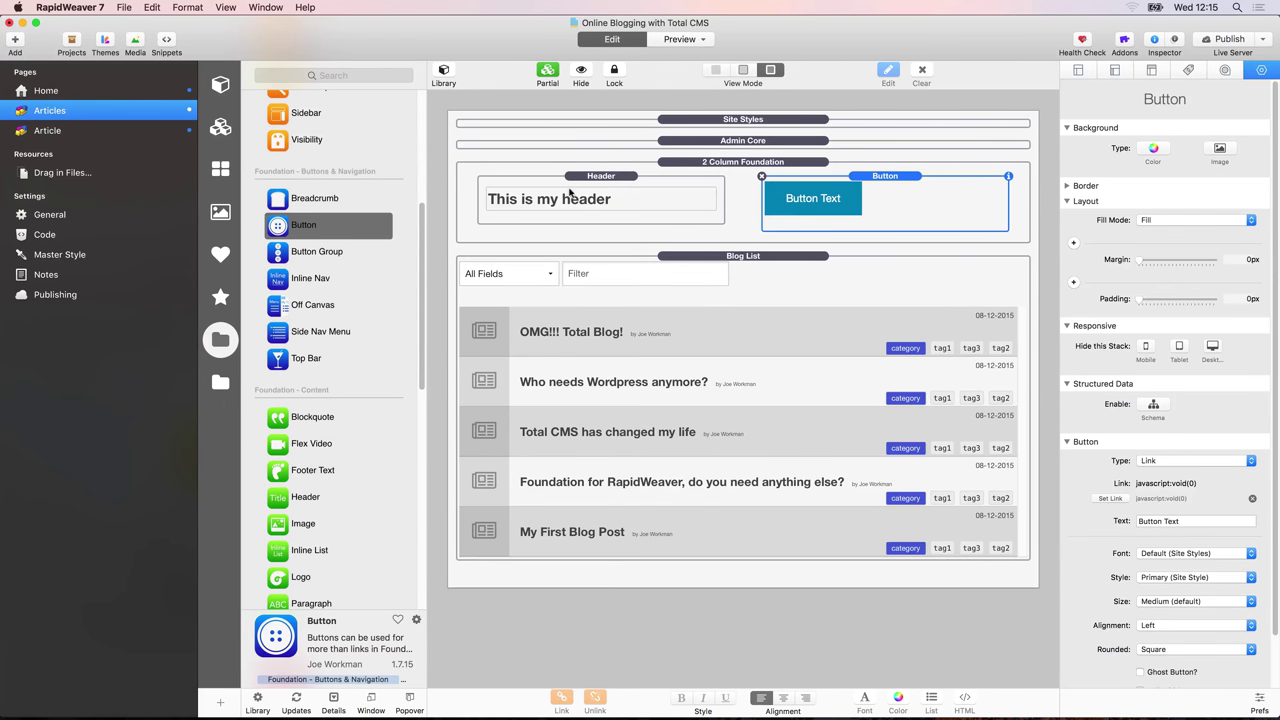
Replace the header text in the first column with "Articles"
{"action": "left_click", "coordinate": [541, 200]}
{"action": "double_click", "coordinate": [541, 200]}
{"action": "triple_click", "coordinate": [529, 200]}
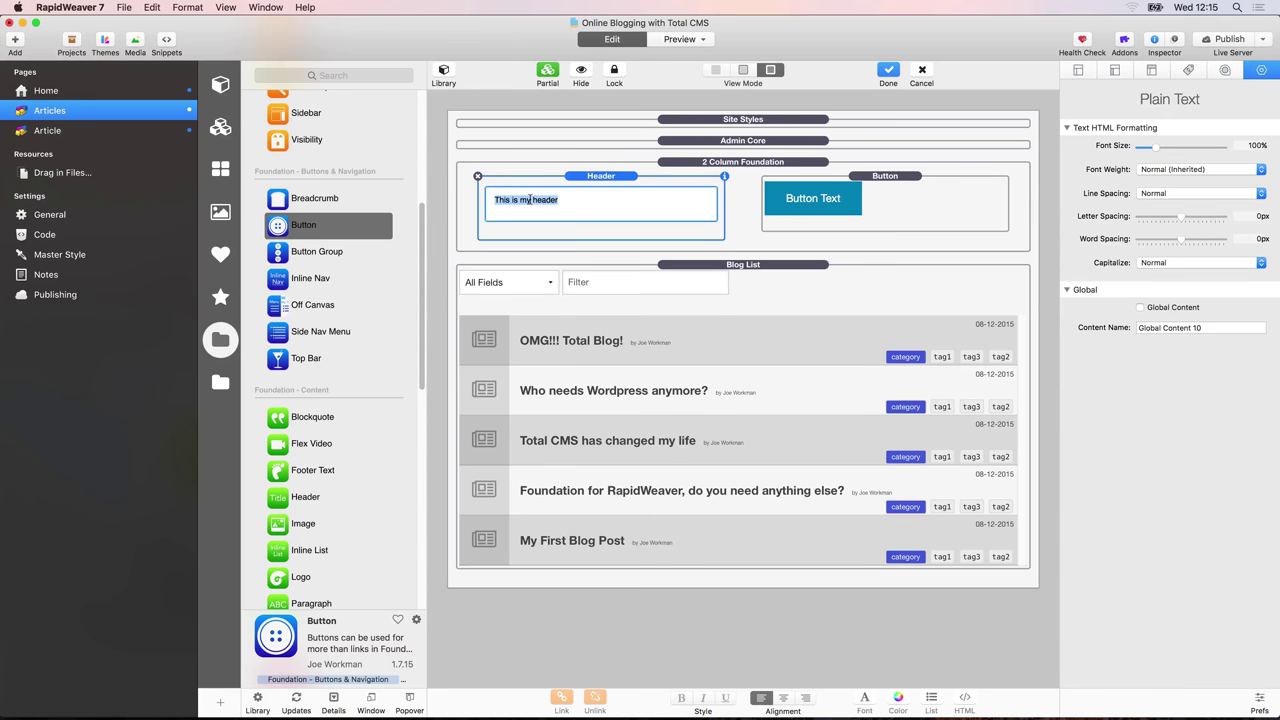
{"action": "type", "text": "Articles"}
Set the Button's text to "New Article" and link it to the Article page
{"action": "left_click", "coordinate": [814, 208]}
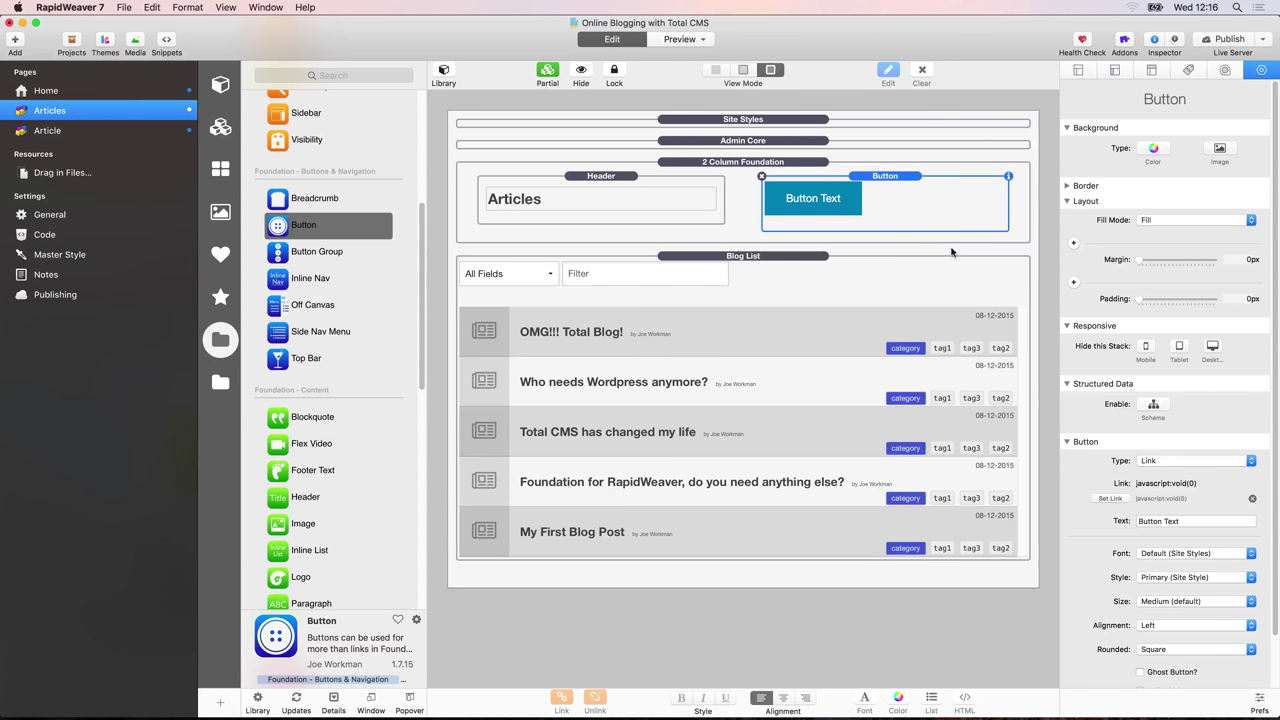
{"action": "triple_click", "coordinate": [1162, 521]}
{"action": "type", "text": "New Article"}
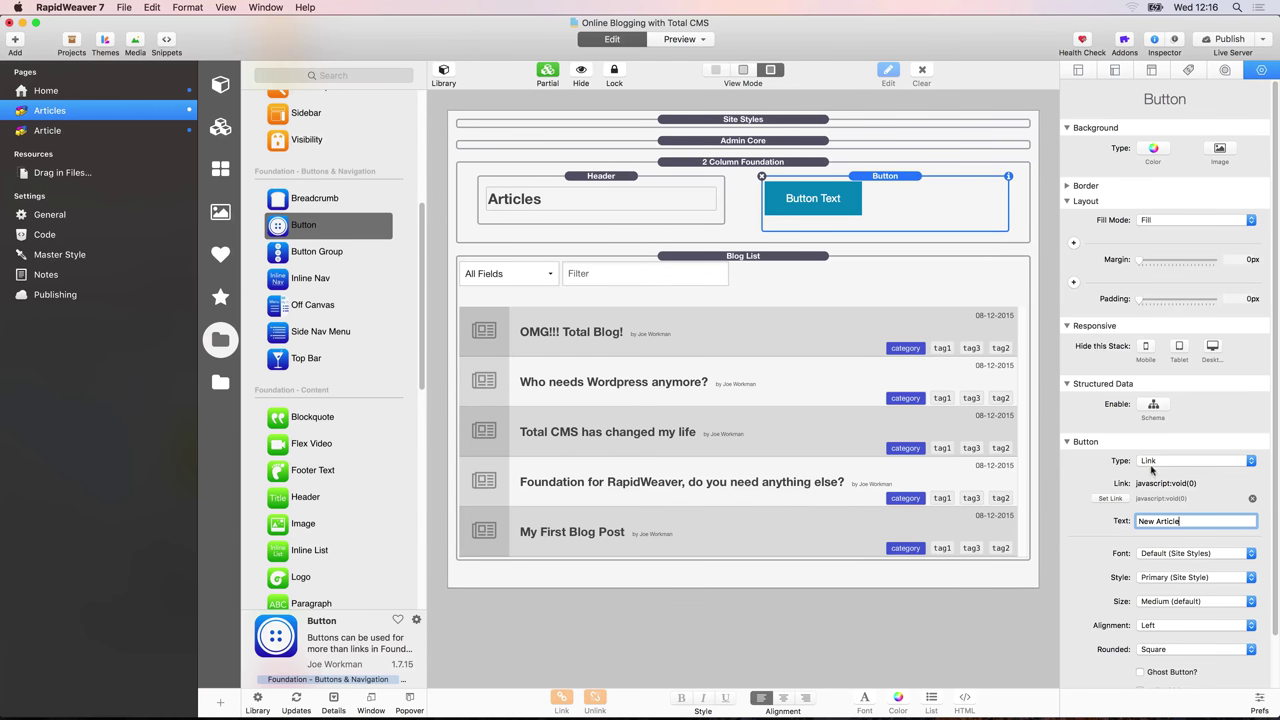
{"action": "left_click", "coordinate": [1111, 498]}
{"action": "left_click", "coordinate": [536, 81]}
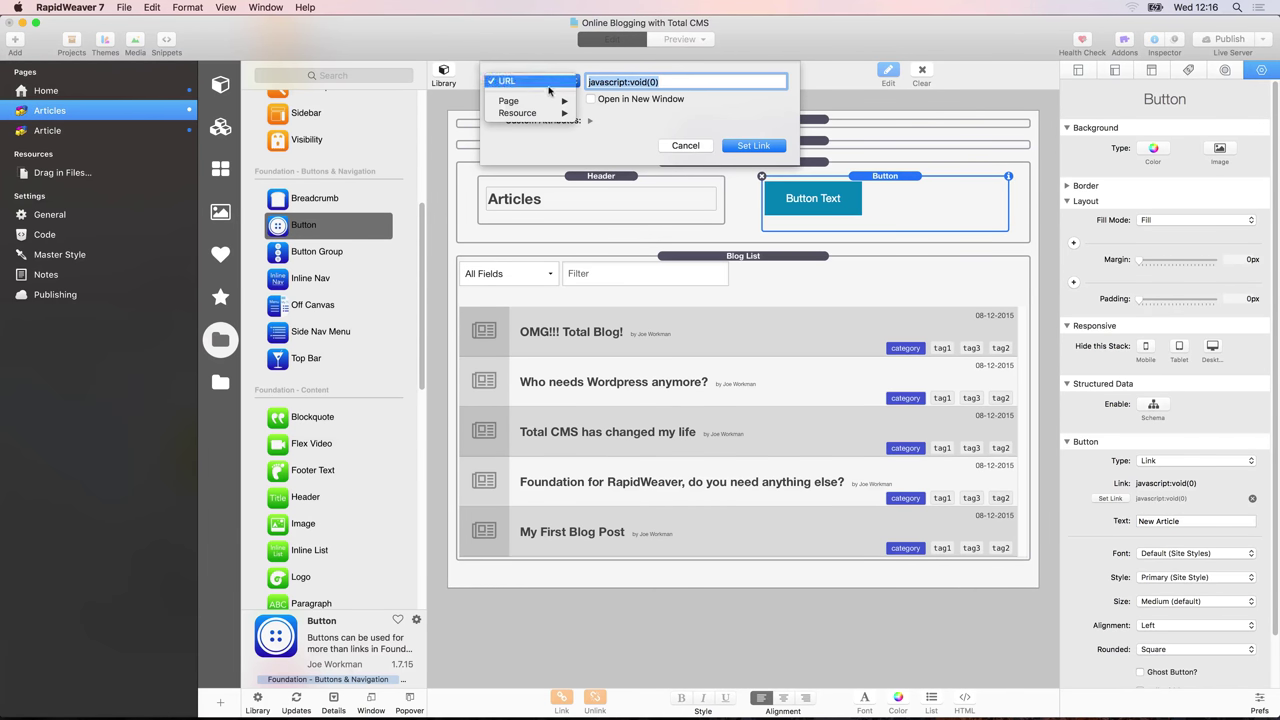
{"action": "mouse_move", "coordinate": [512, 101]}
{"action": "left_click", "coordinate": [604, 113]}
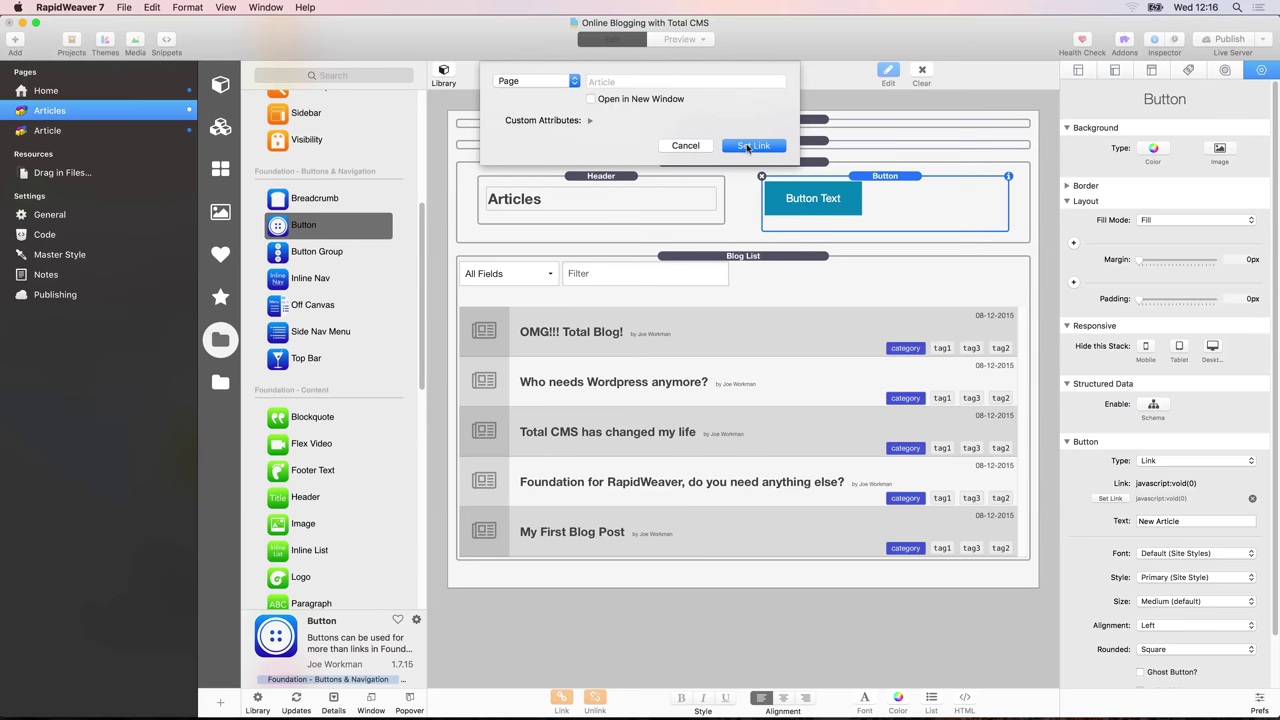
{"action": "left_click", "coordinate": [752, 146]}
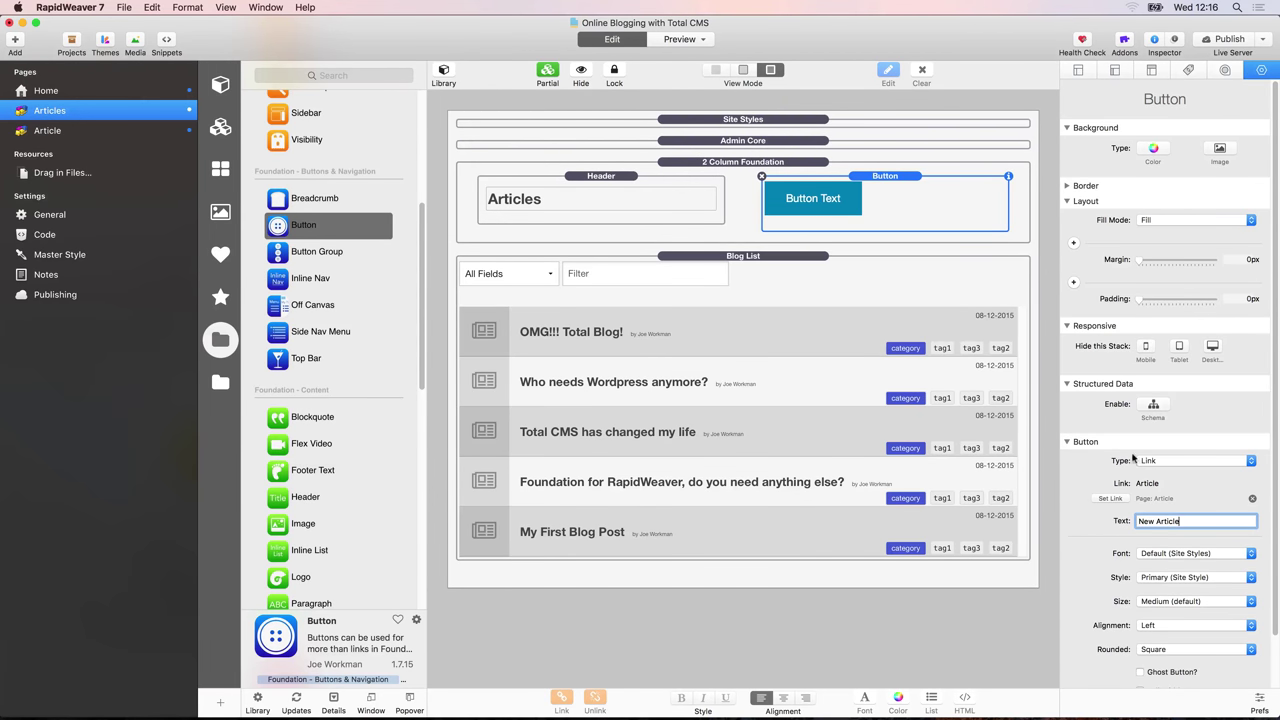
Set the New Article button's alignment to Right and its rounding to Round Corners
{"action": "left_click", "coordinate": [1158, 622]}
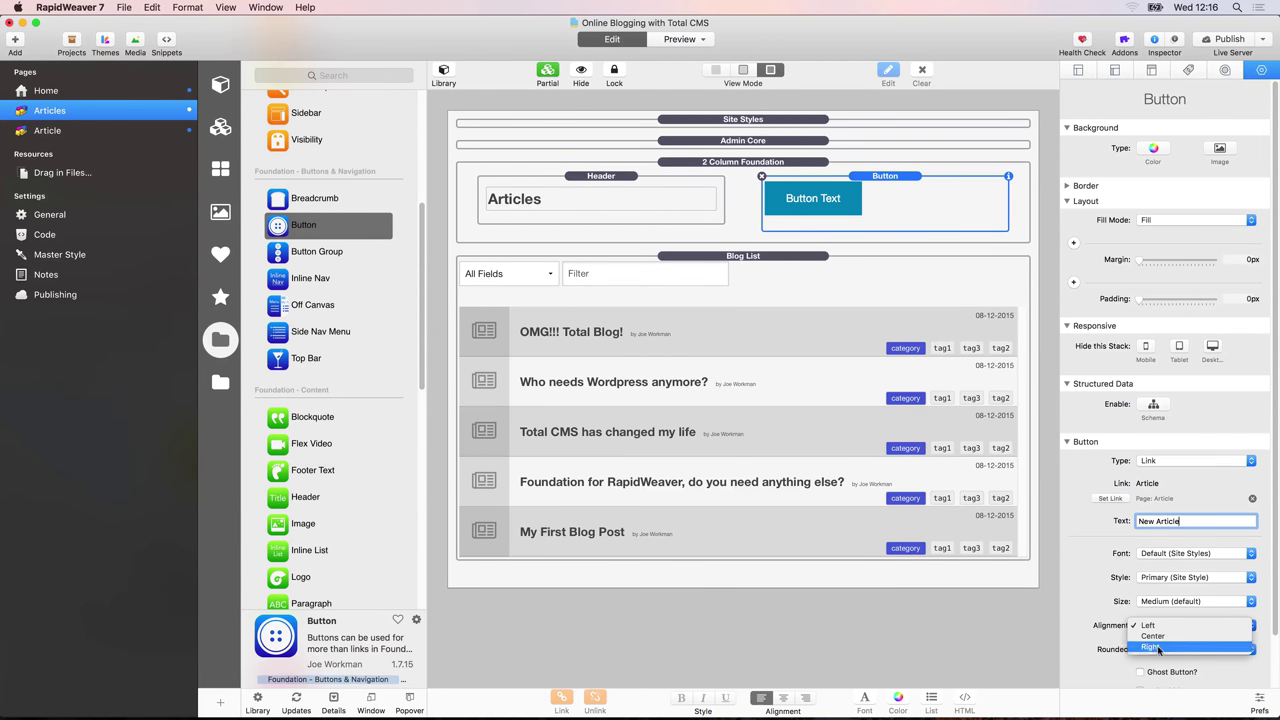
{"action": "left_click", "coordinate": [1158, 648]}
{"action": "left_click", "coordinate": [1160, 650]}
{"action": "left_click", "coordinate": [1165, 660]}
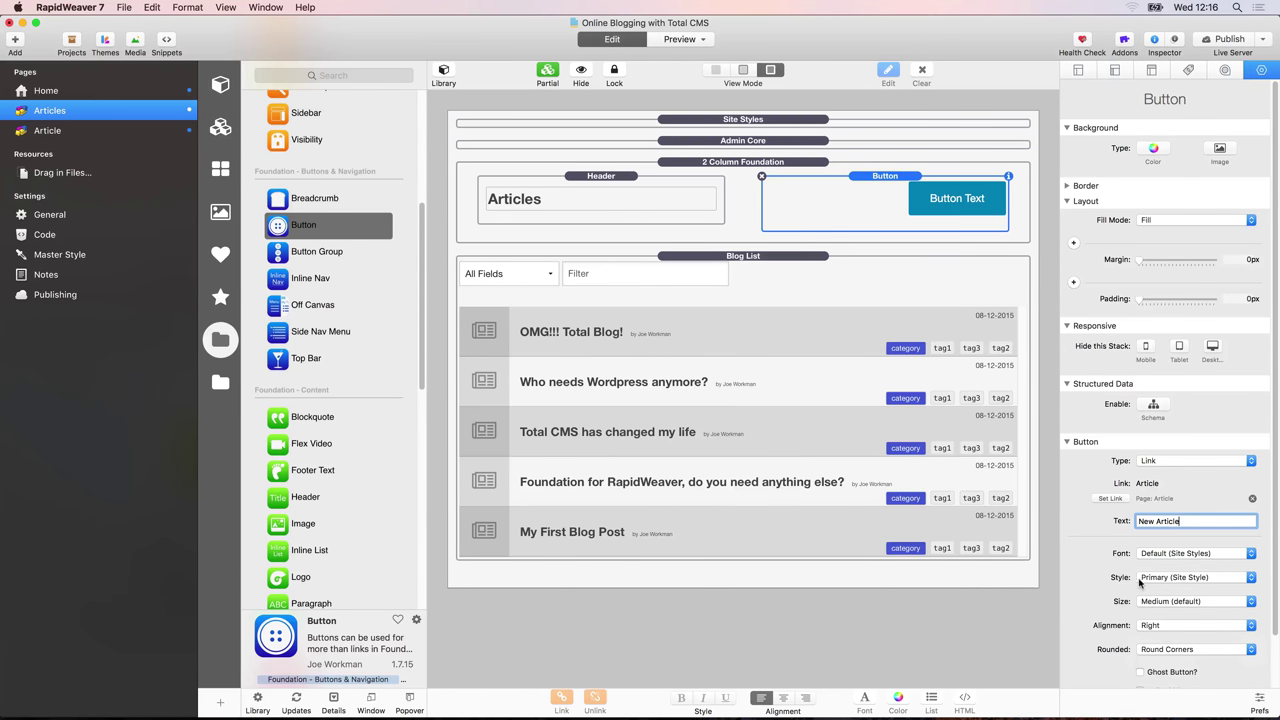
Add a second 2 Column Foundation between the header row and the Blog List, and move the Blog List into its first column
{"action": "key", "text": "Return"}
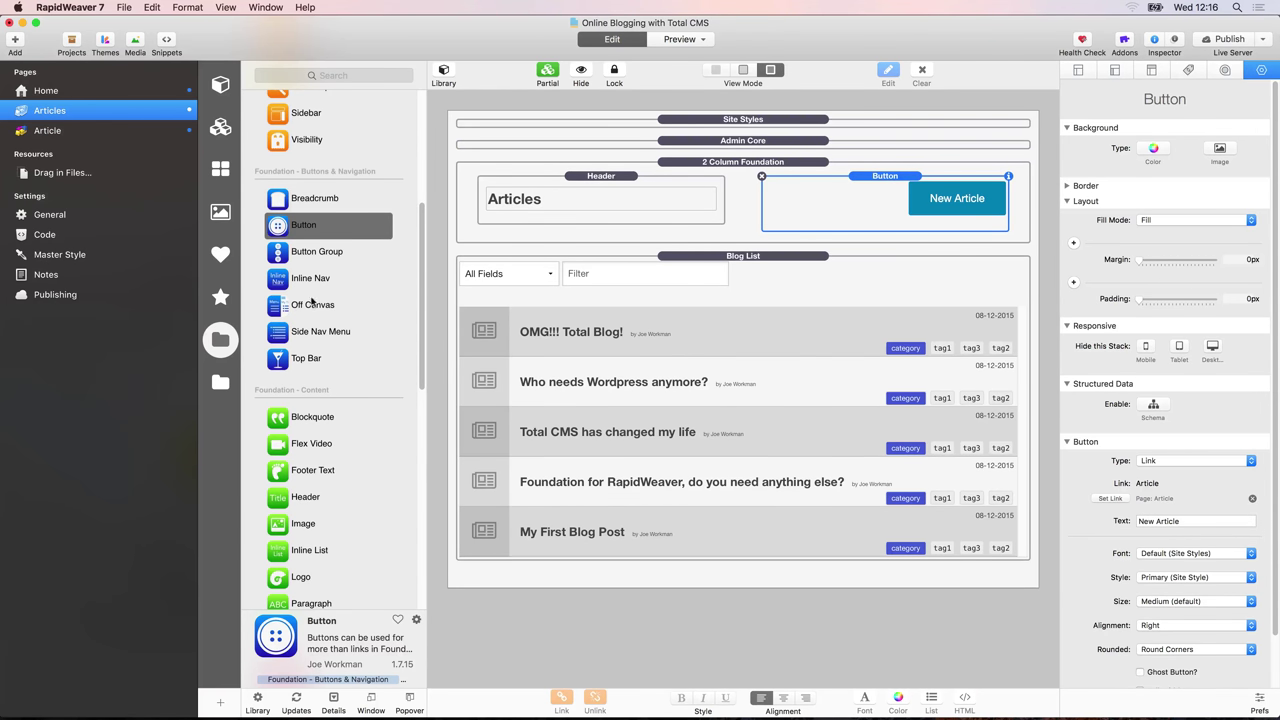
{"action": "scroll", "coordinate": [310, 355], "scroll_direction": "up", "scroll_amount": 5}
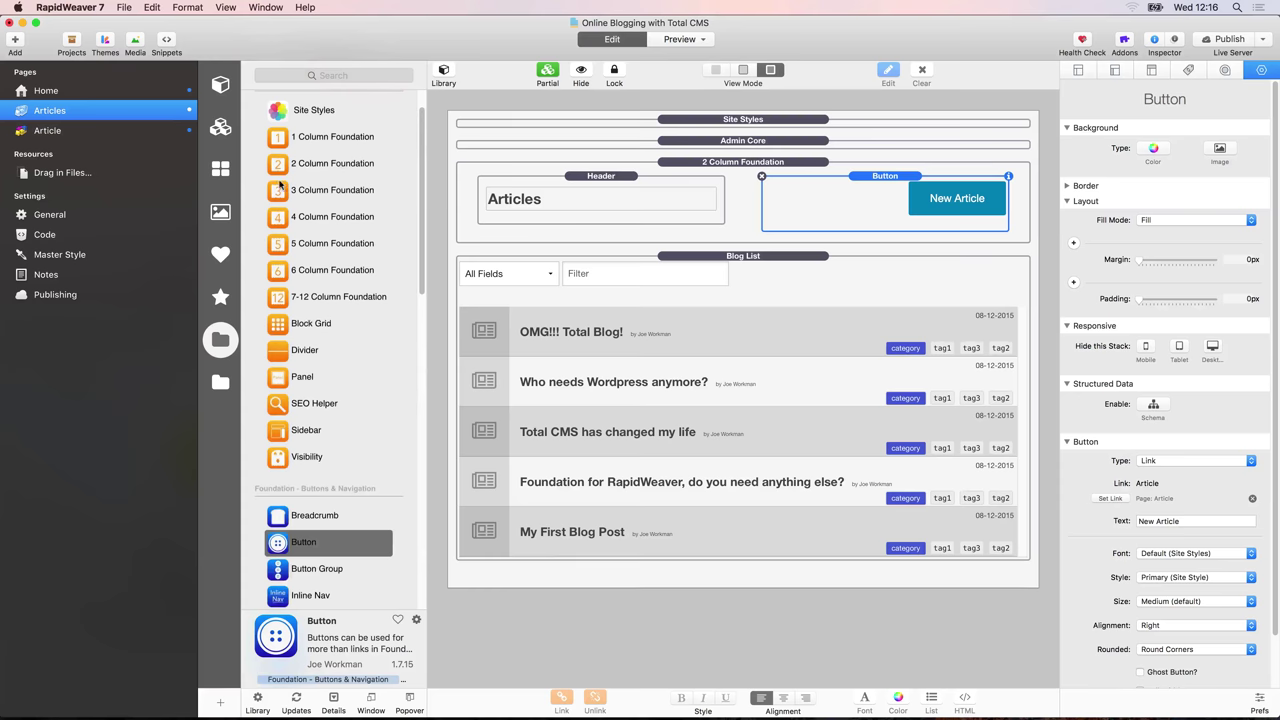
{"action": "left_click_drag", "start_coordinate": [284, 166], "coordinate": [618, 258]}
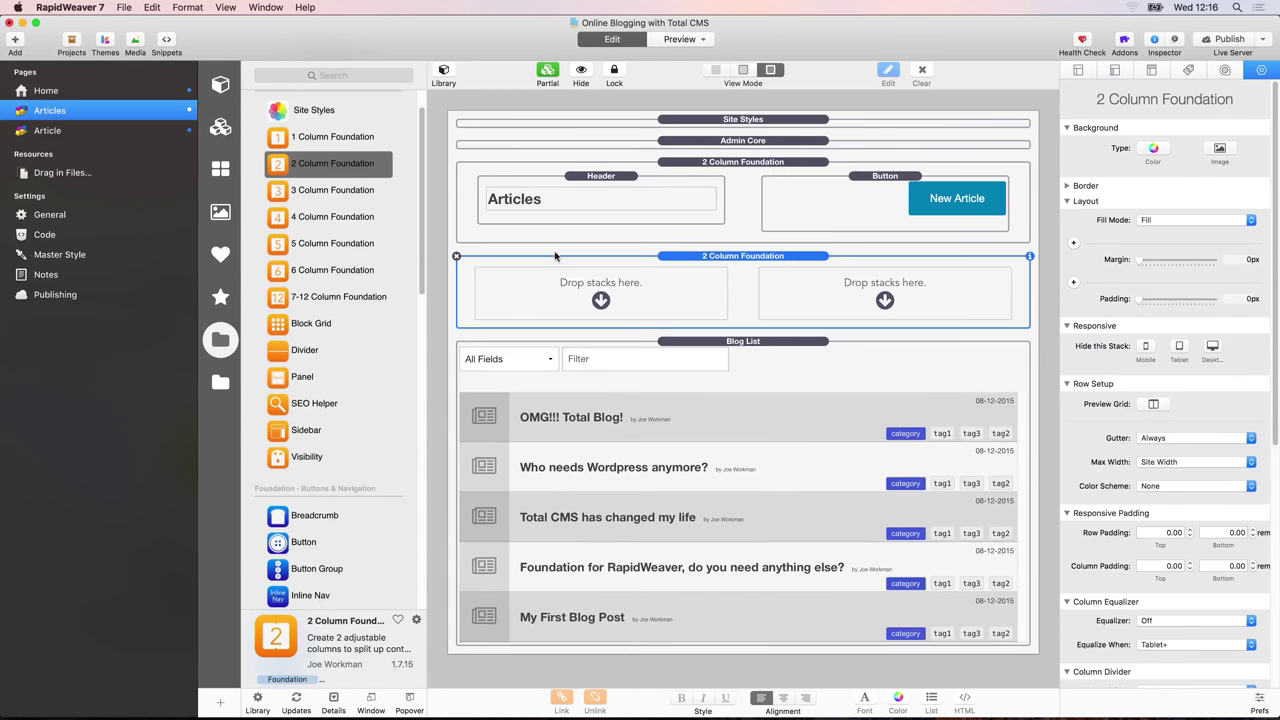
{"action": "left_click_drag", "start_coordinate": [738, 348], "coordinate": [640, 300]}
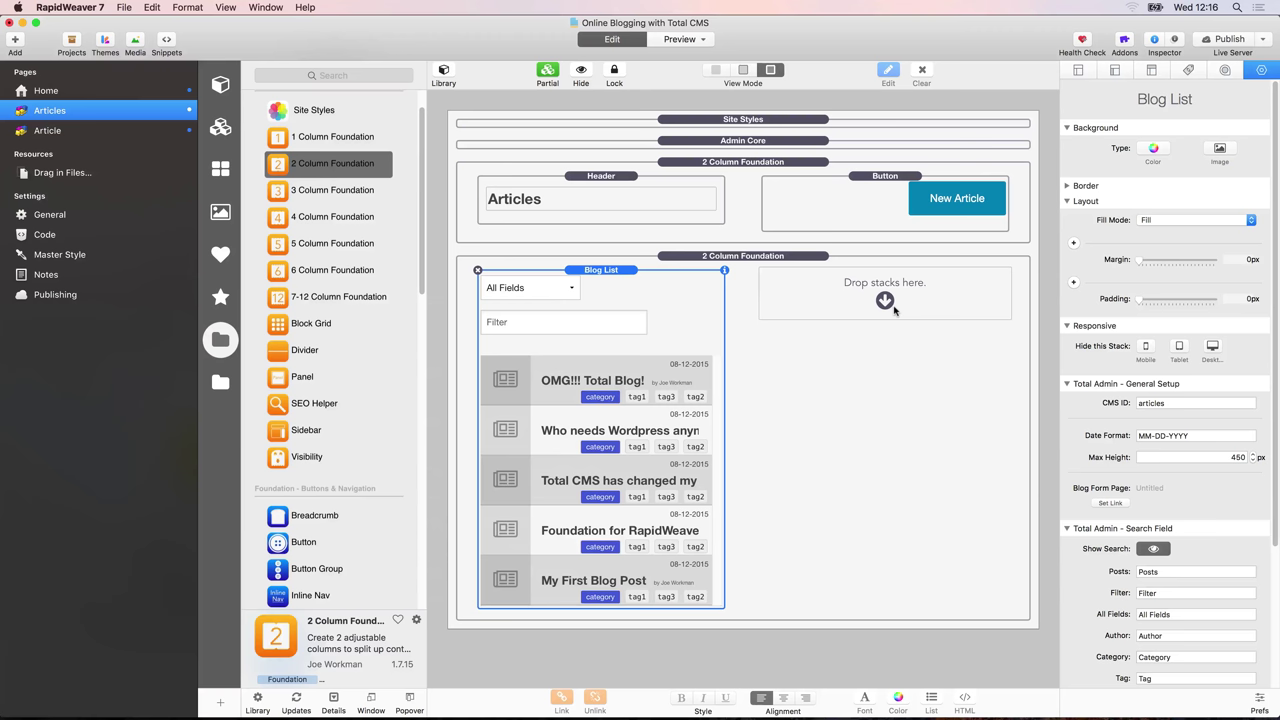
Set the Blog List row's tablet sizing to 8 for column 1 and 4 for column 2, and preview the Articles page
{"action": "left_click", "coordinate": [740, 258]}
{"action": "scroll", "coordinate": [1175, 438], "scroll_direction": "down", "scroll_amount": 10}
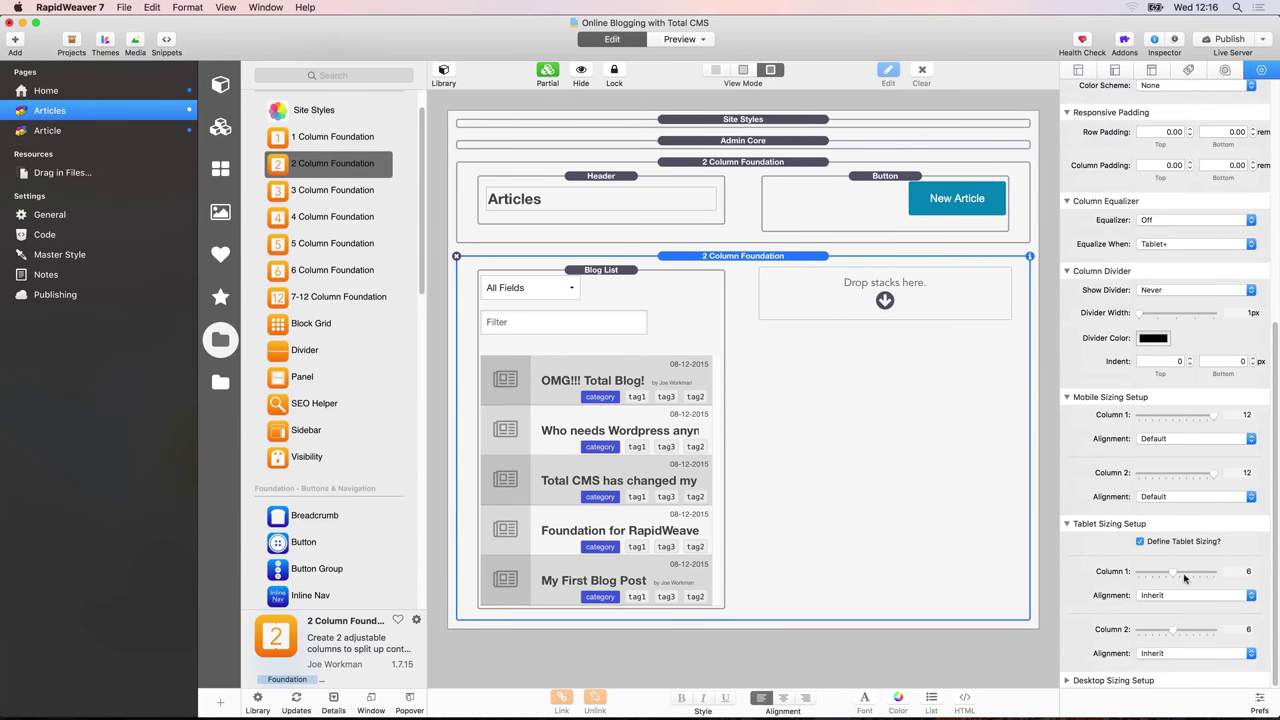
{"action": "left_click_drag", "start_coordinate": [1175, 574], "coordinate": [1187, 572]}
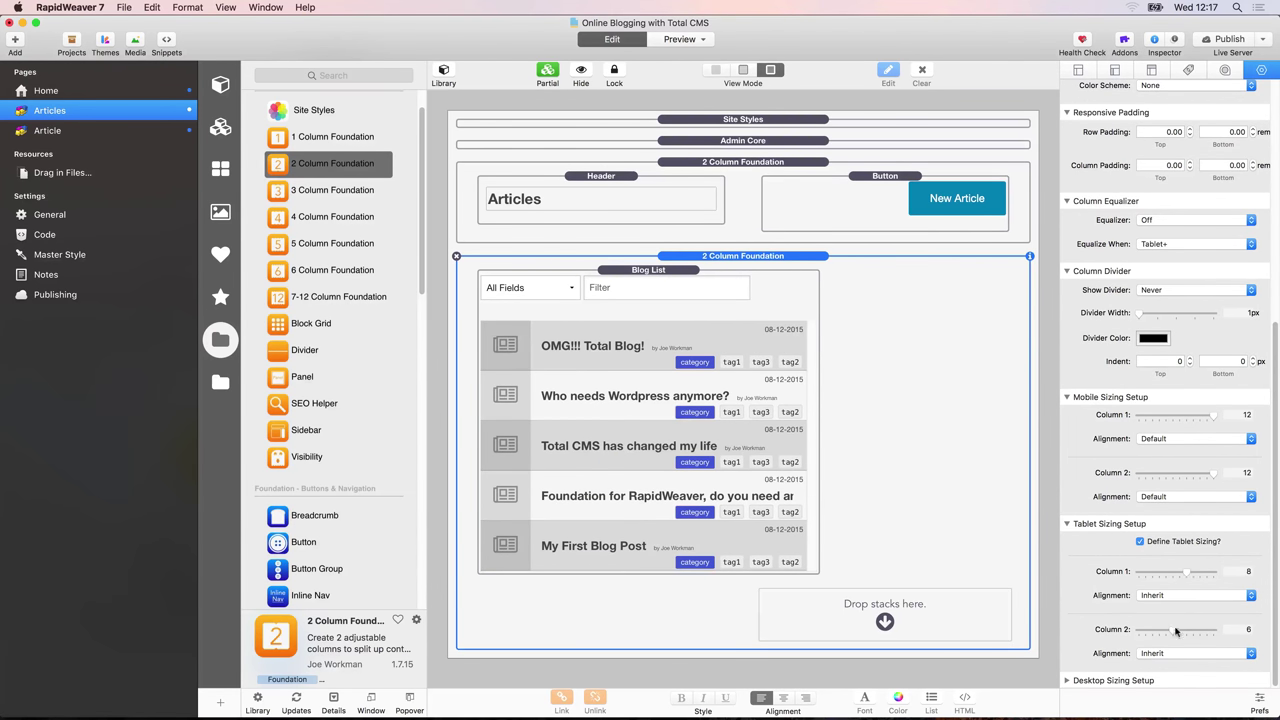
{"action": "left_click_drag", "start_coordinate": [1175, 633], "coordinate": [1162, 632]}
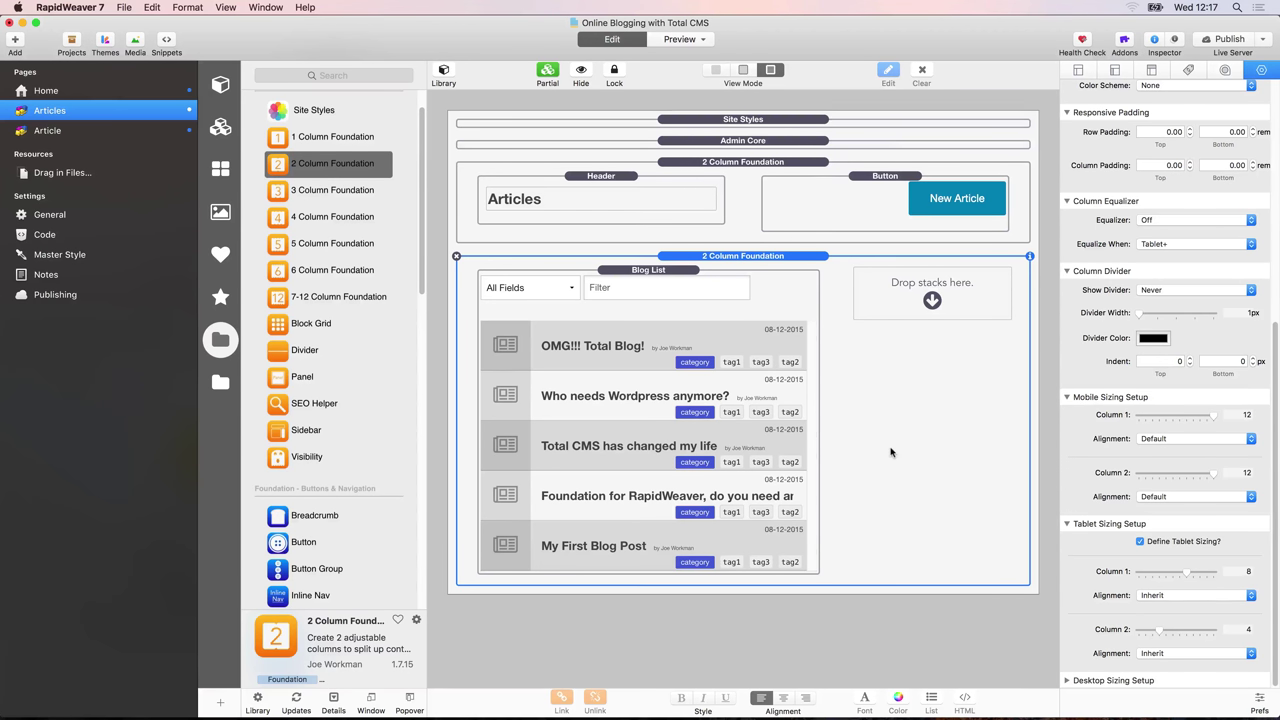
{"action": "key", "text": "super+alt+p"}
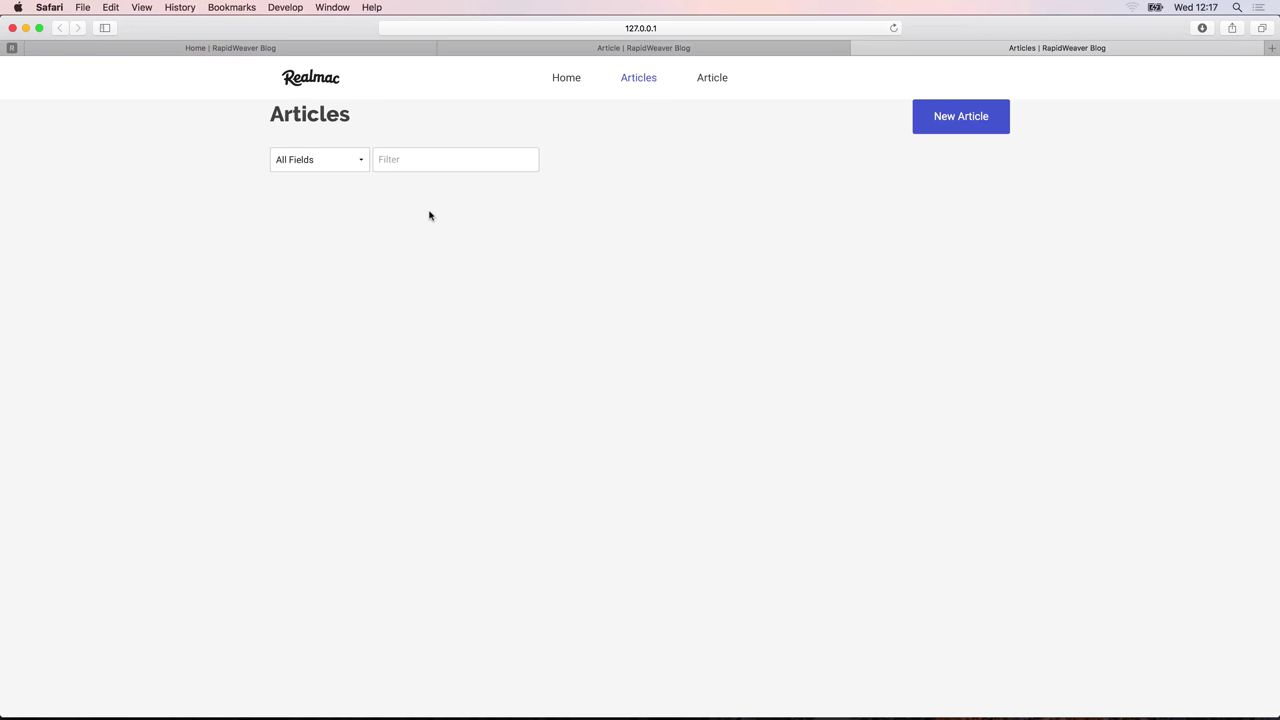
{"action": "key", "text": "super+Tab"}
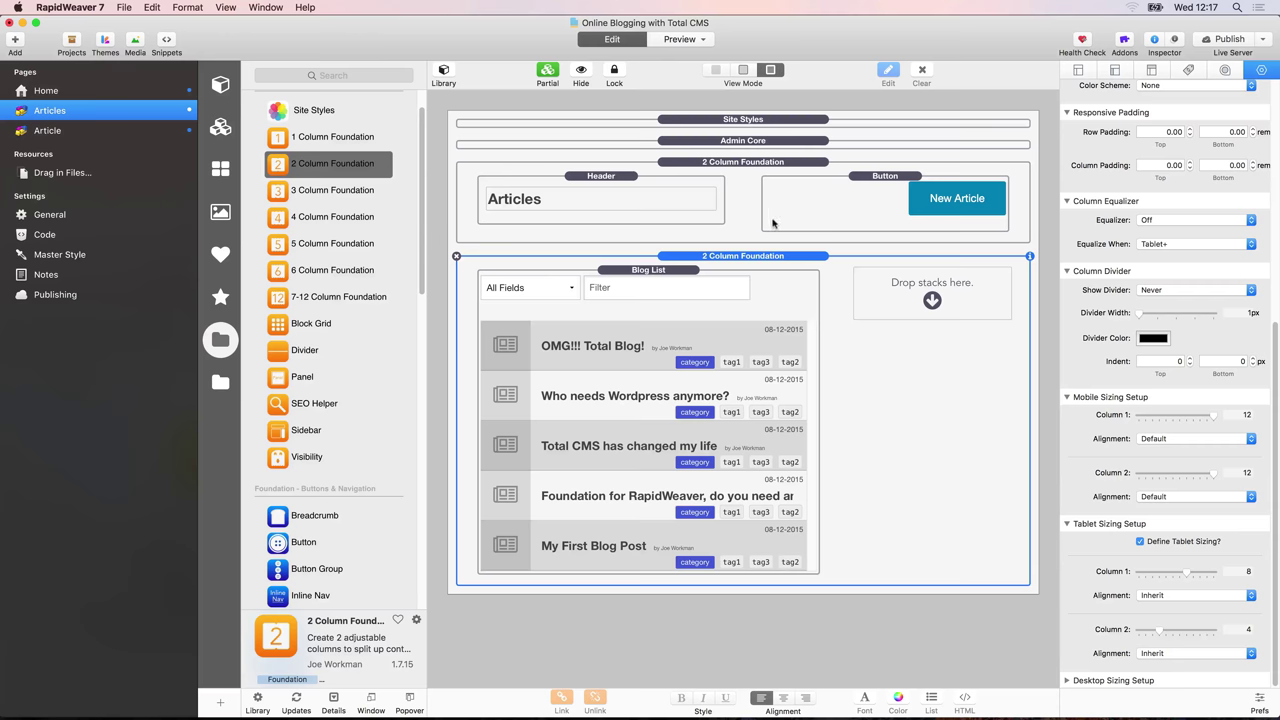
Set the top row padding of the 2 Column Foundation holding the Articles header and New Article button to 5 rem
{"action": "left_click", "coordinate": [740, 162]}
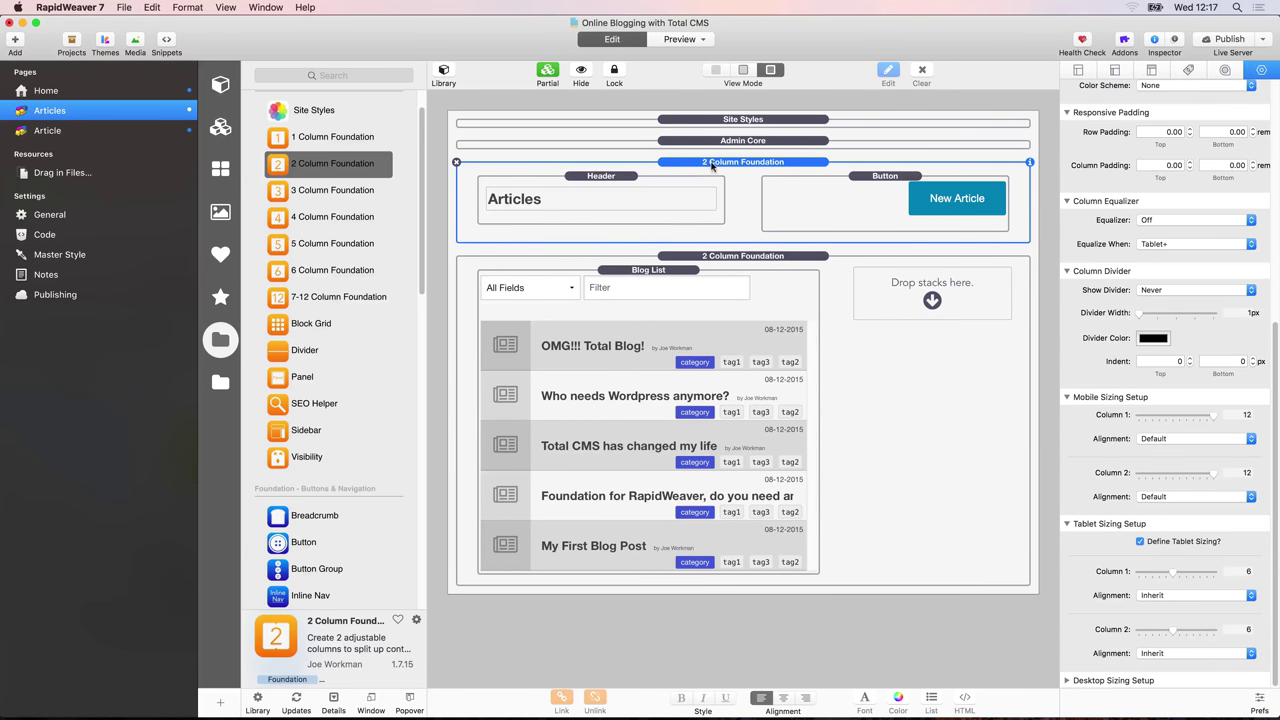
{"action": "scroll", "coordinate": [1171, 449], "scroll_direction": "up", "scroll_amount": 5}
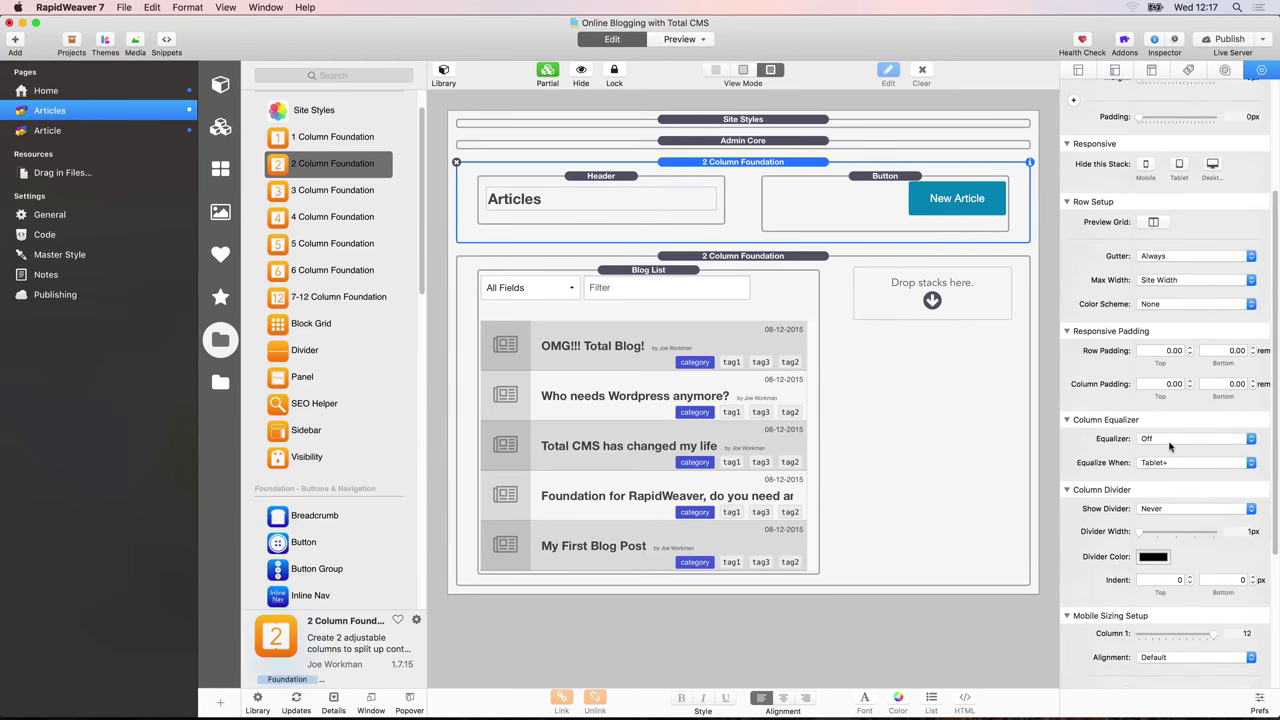
{"action": "left_click", "coordinate": [1164, 356]}
{"action": "double_click", "coordinate": [1164, 356]}
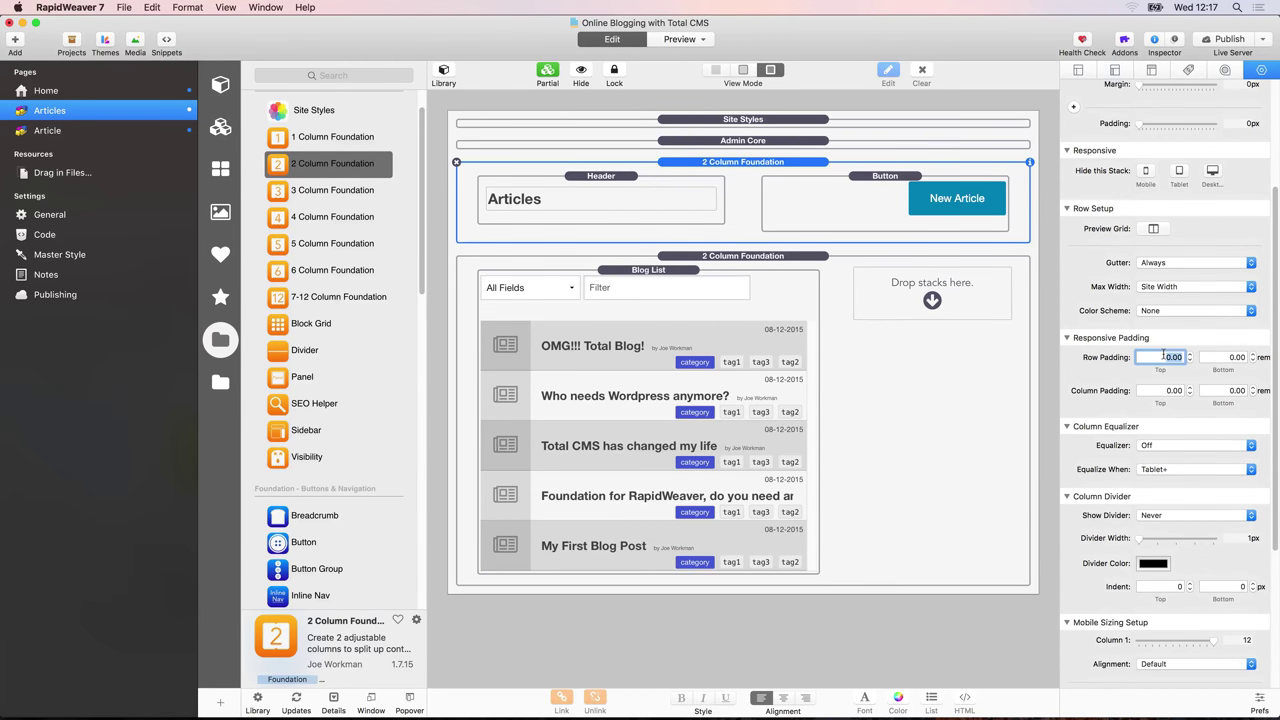
{"action": "type", "text": "5"}
{"action": "key", "text": "Tab"}
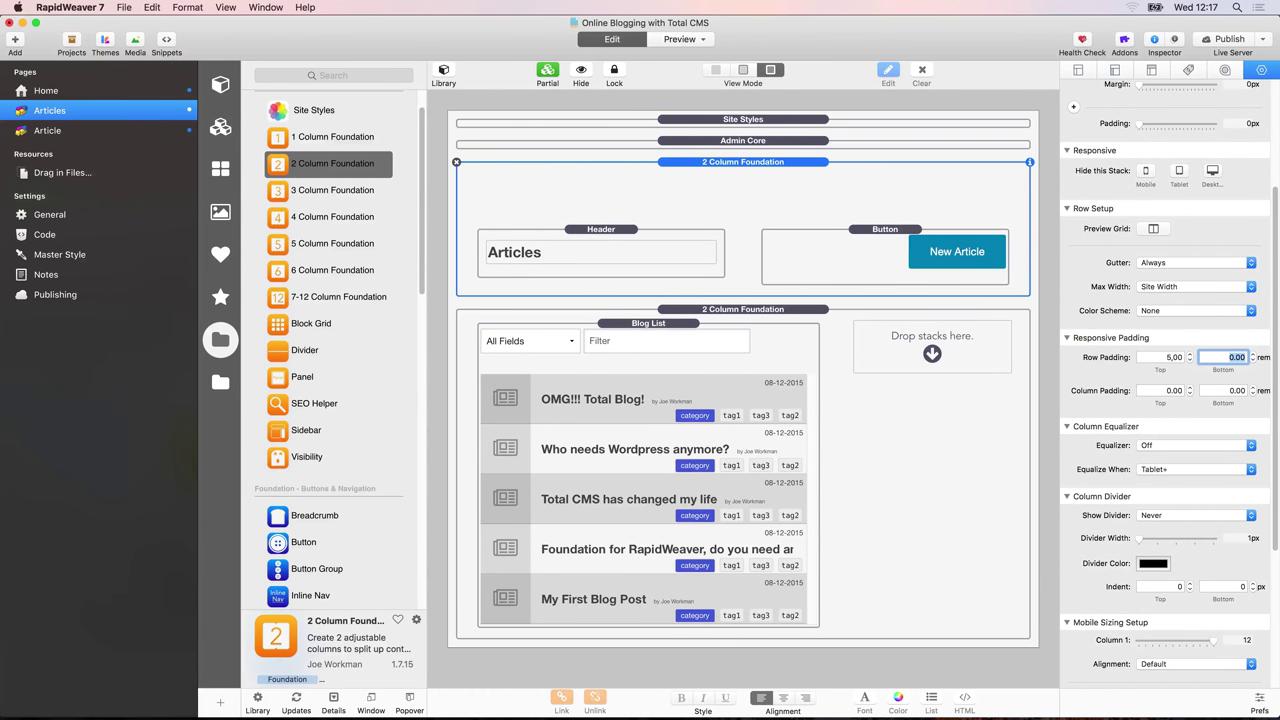
Preview the Articles page in the browser, follow its New Article link and look over the whole article form
{"action": "key", "text": "super+alt+p"}
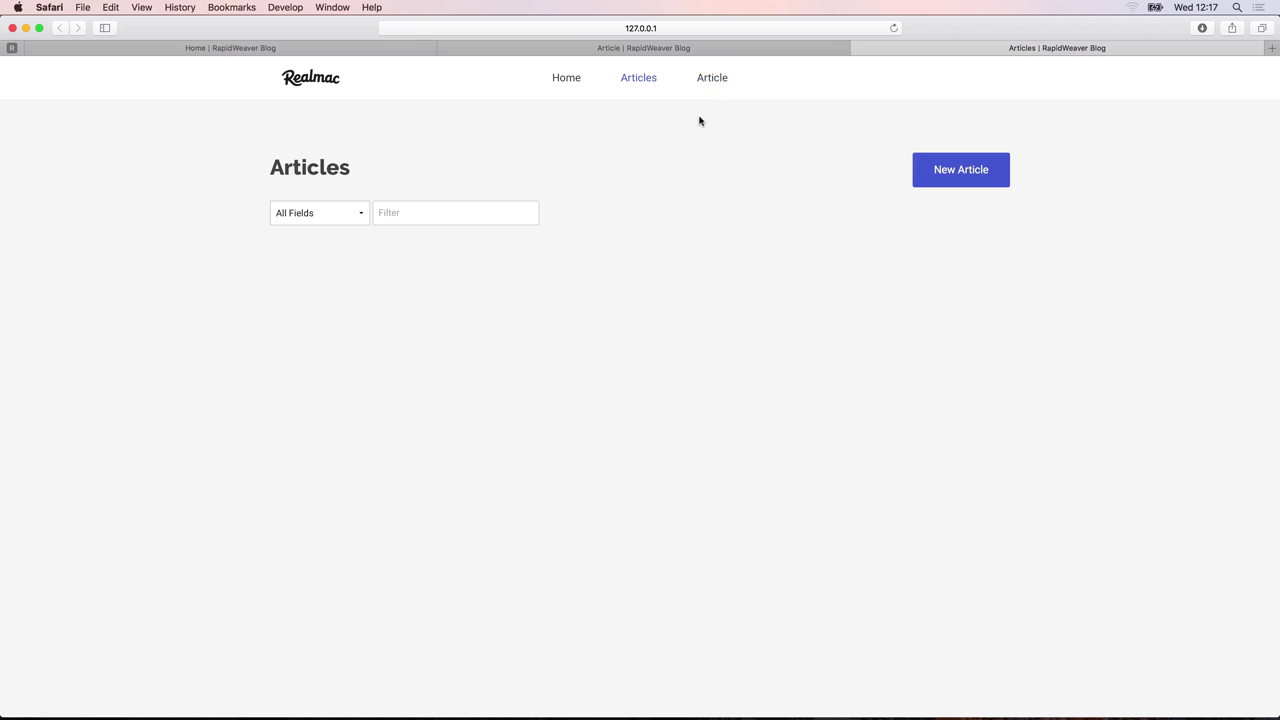
{"action": "left_click", "coordinate": [942, 172]}
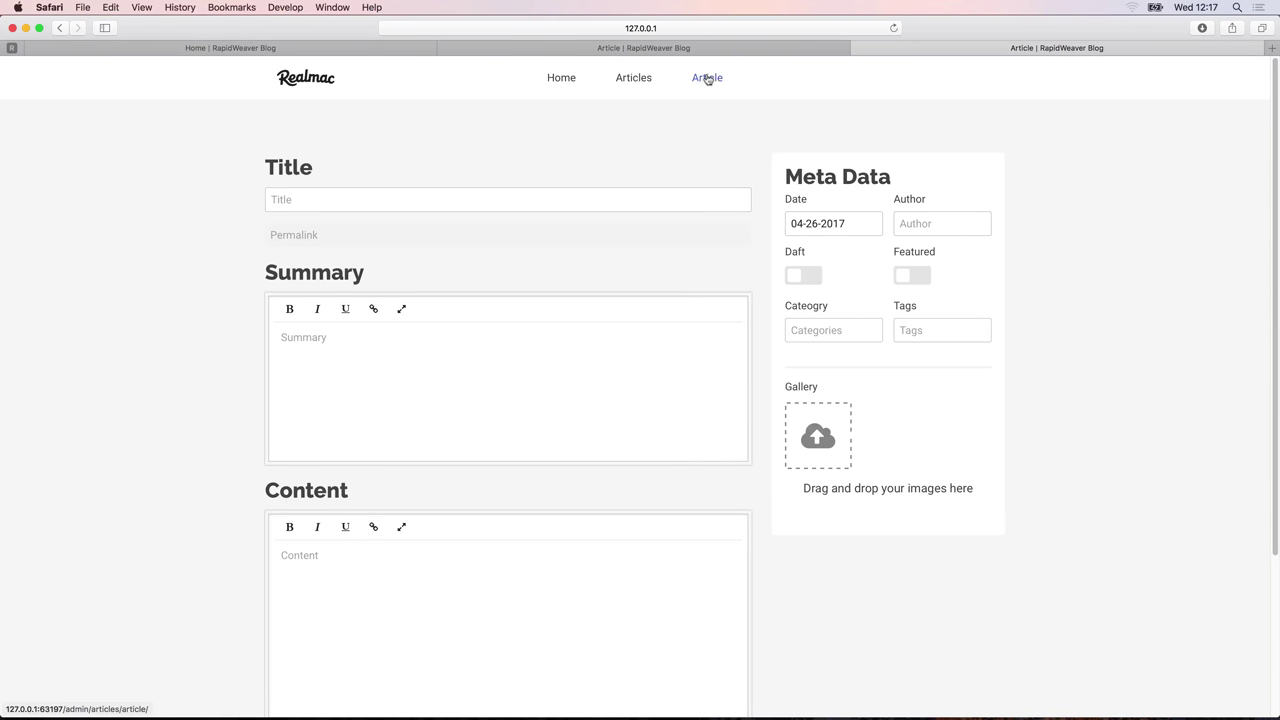
{"action": "scroll", "coordinate": [687, 378], "scroll_direction": "down", "scroll_amount": 5}
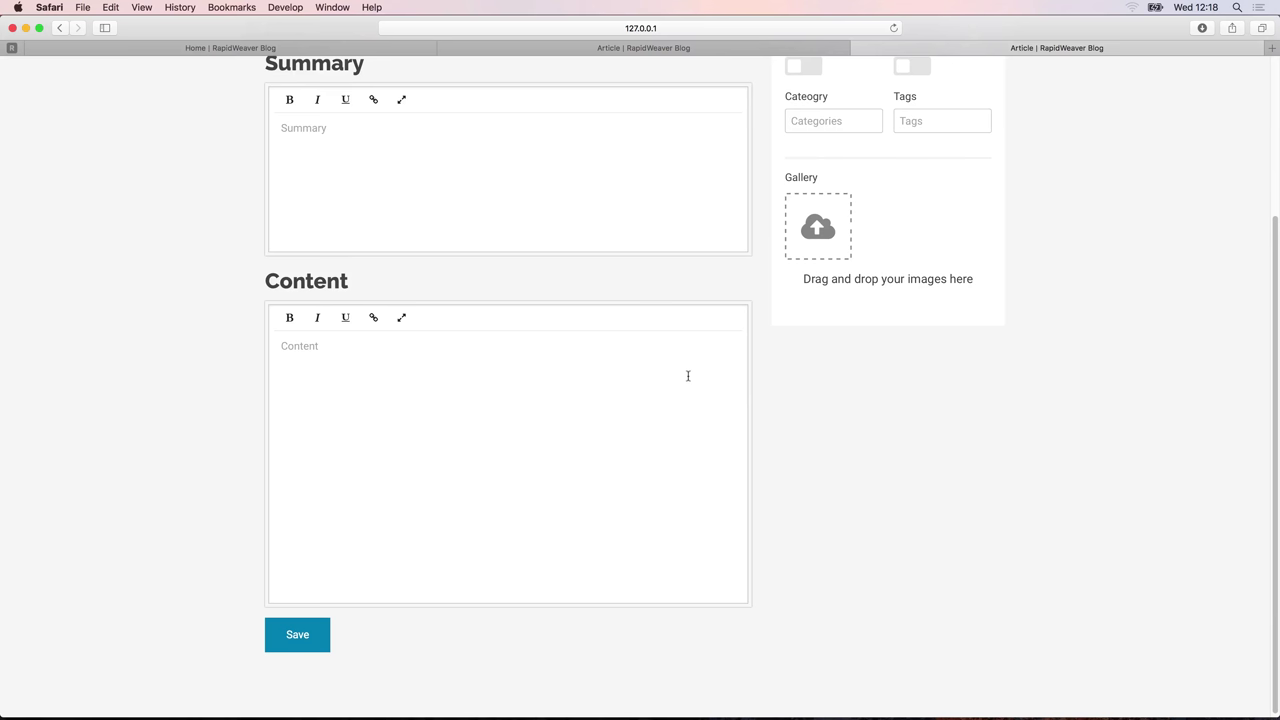
{"action": "key", "text": "super+Tab"}
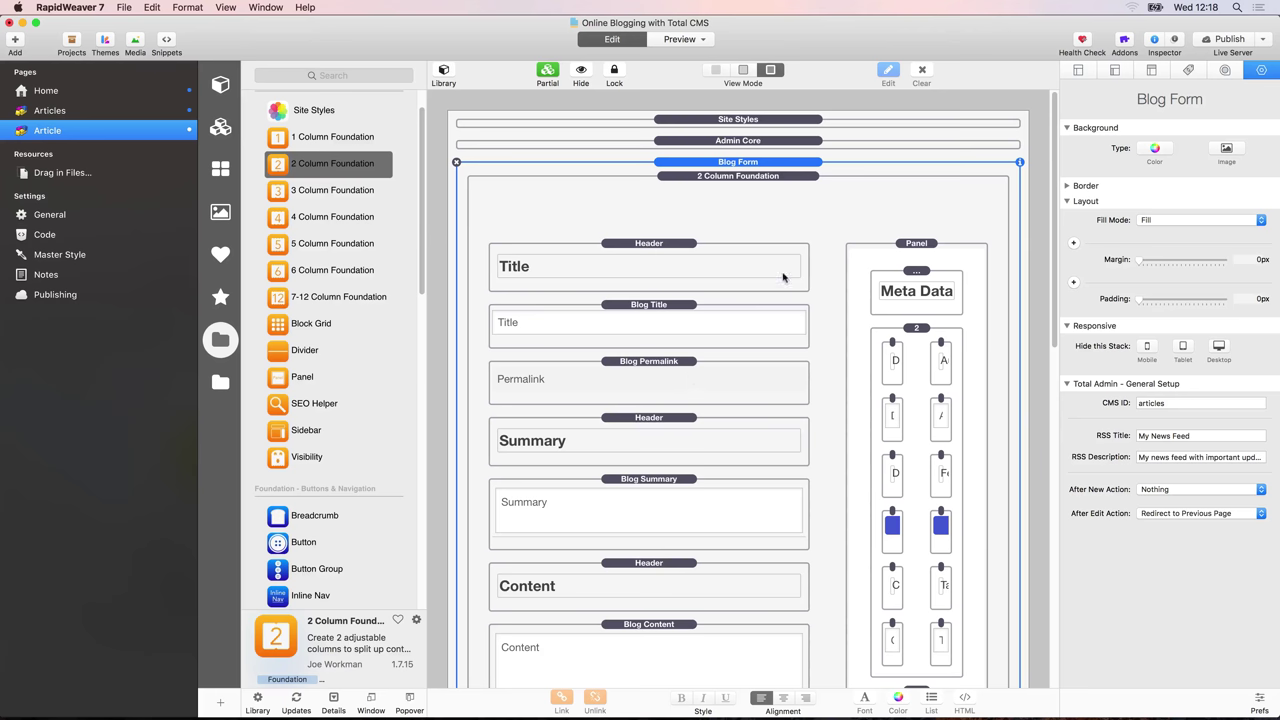
Publish the site to the live server and reload the home page of rapidweaverblog.com in Safari
{"action": "left_click", "coordinate": [1230, 41]}
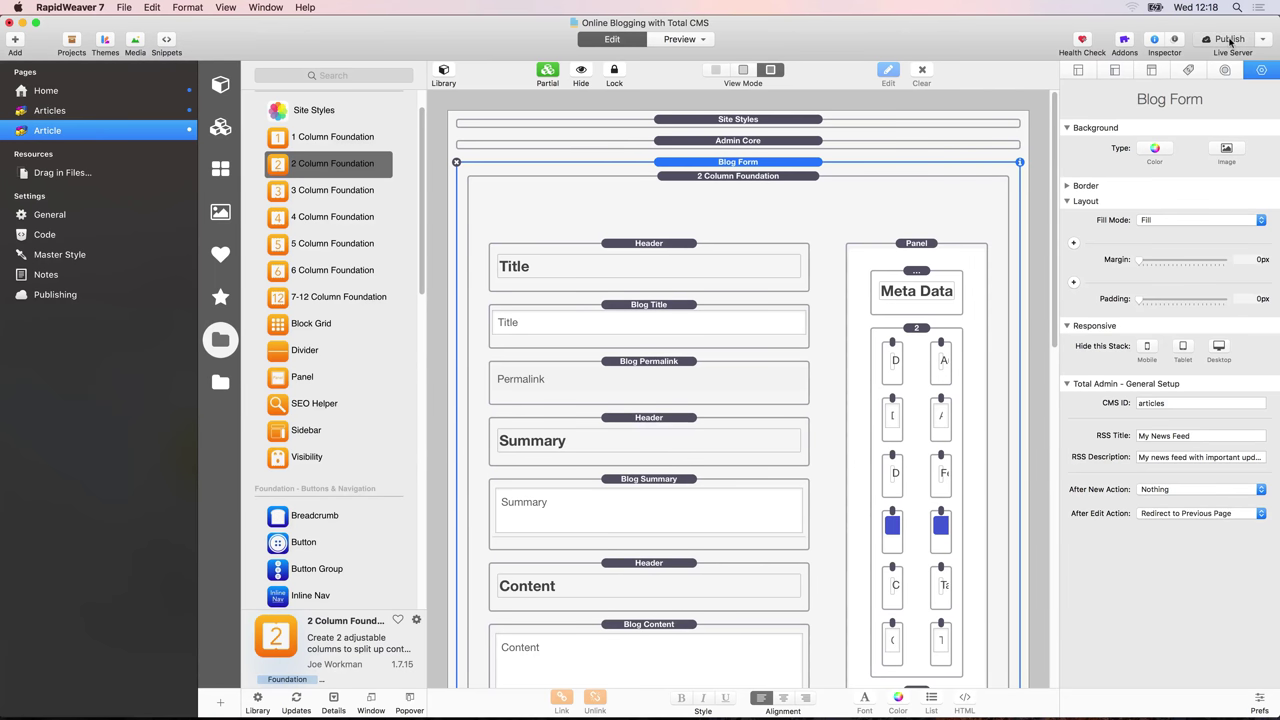
{"action": "key", "text": "Return"}
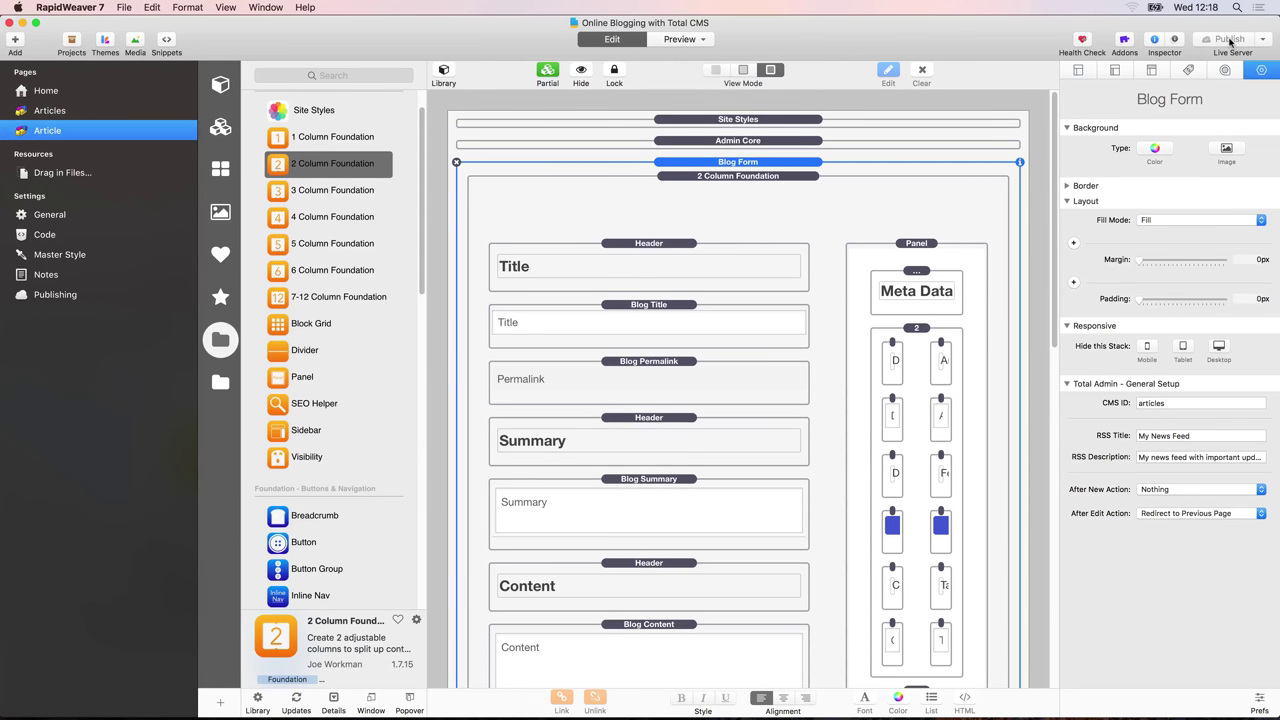
{"action": "key", "text": "super+Tab"}
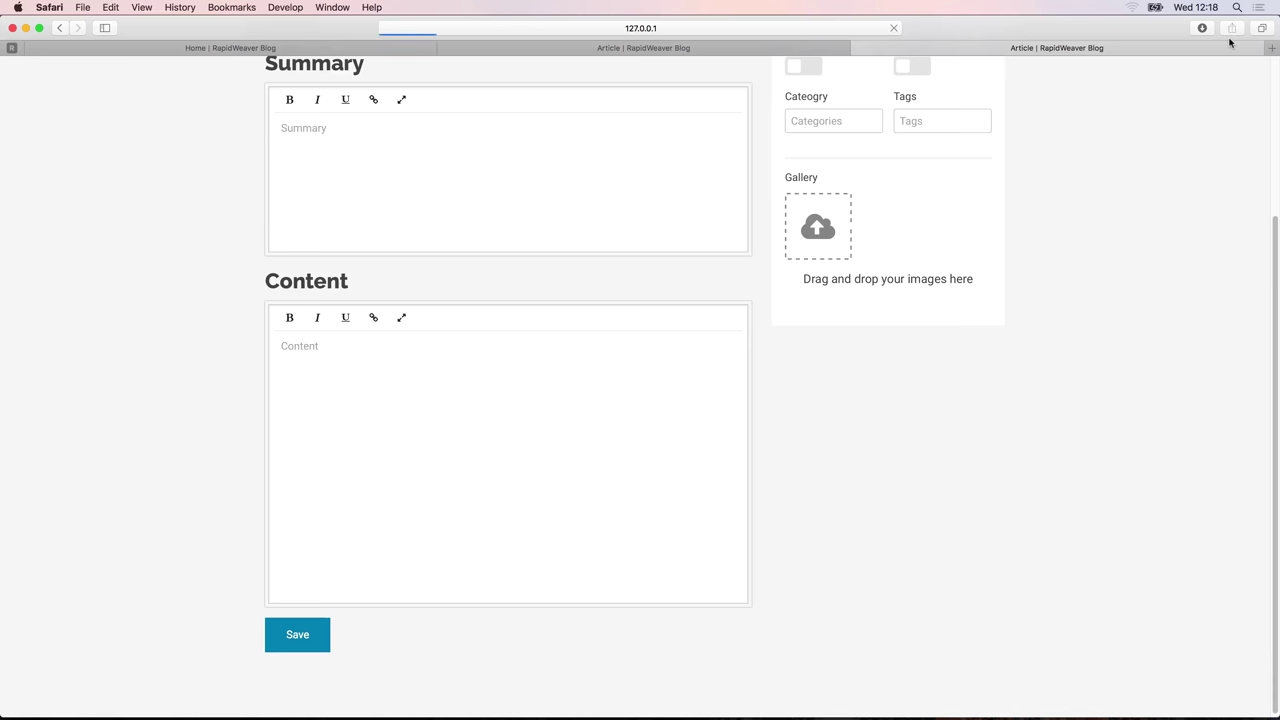
{"action": "left_click", "coordinate": [169, 50]}
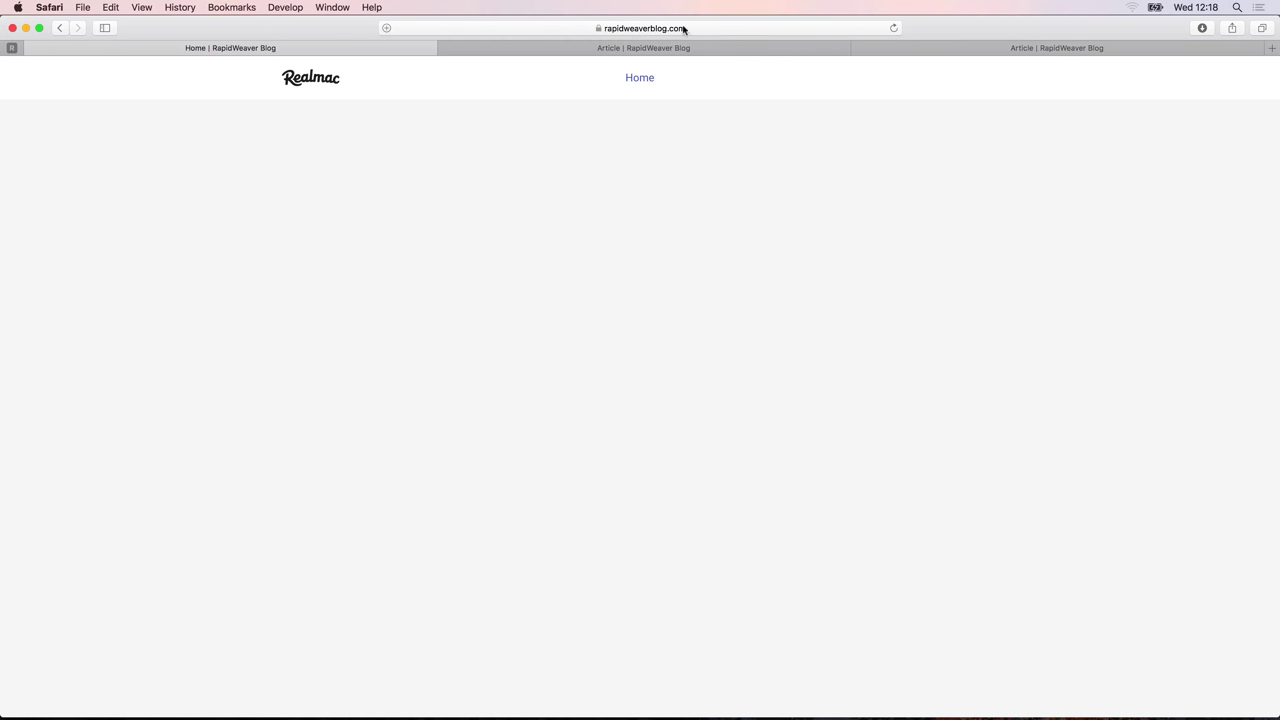
{"action": "left_click", "coordinate": [893, 28]}
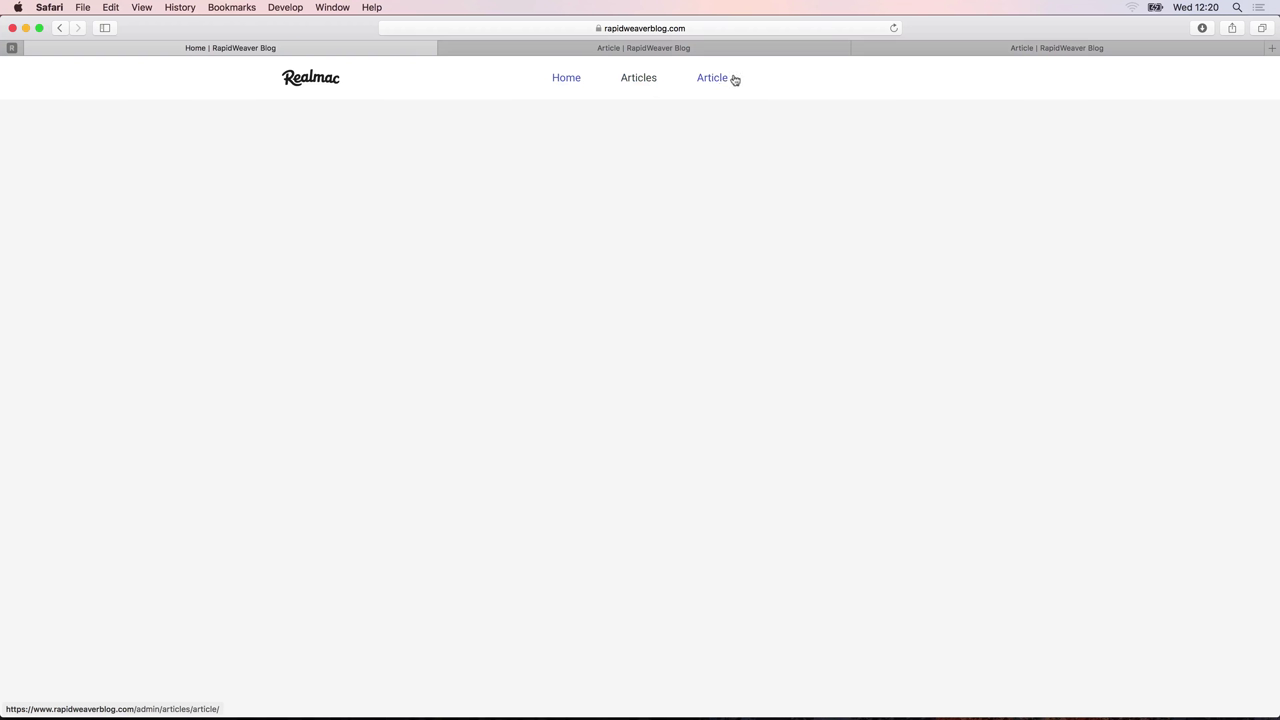
Start a new article from the live site's Articles page and title it "Test Post"
{"action": "left_click", "coordinate": [640, 78]}
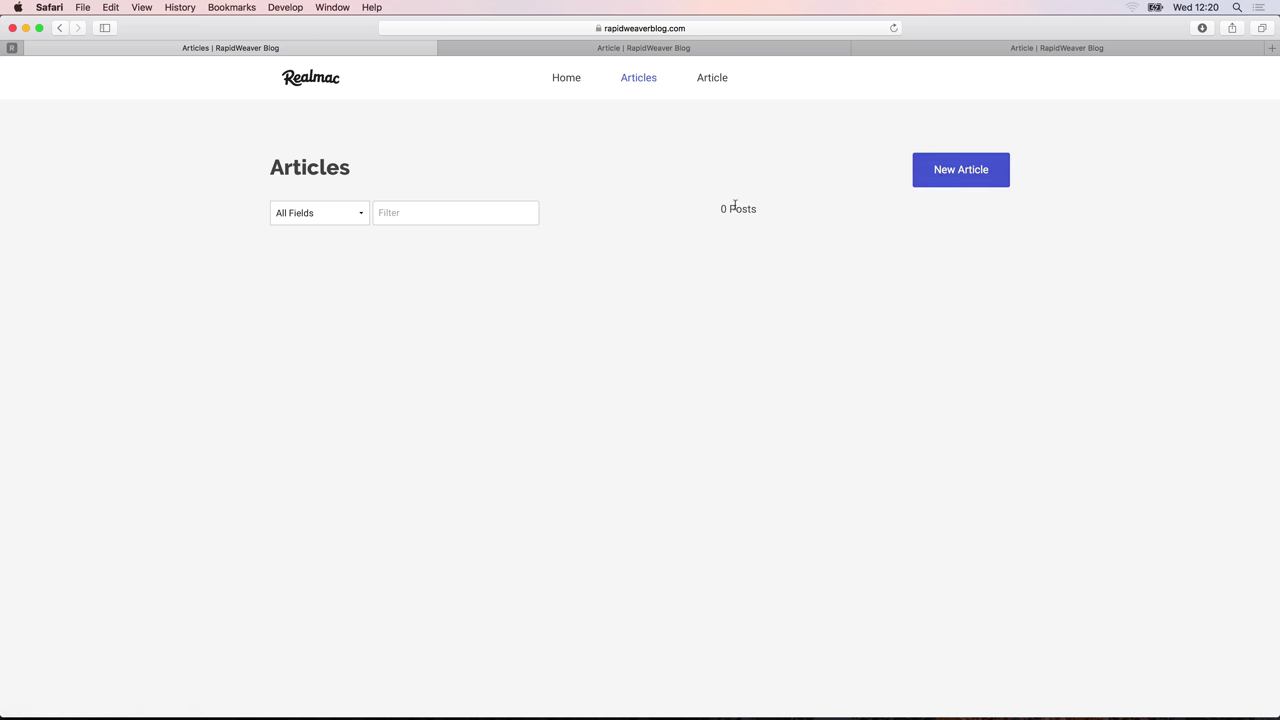
{"action": "left_click", "coordinate": [977, 173]}
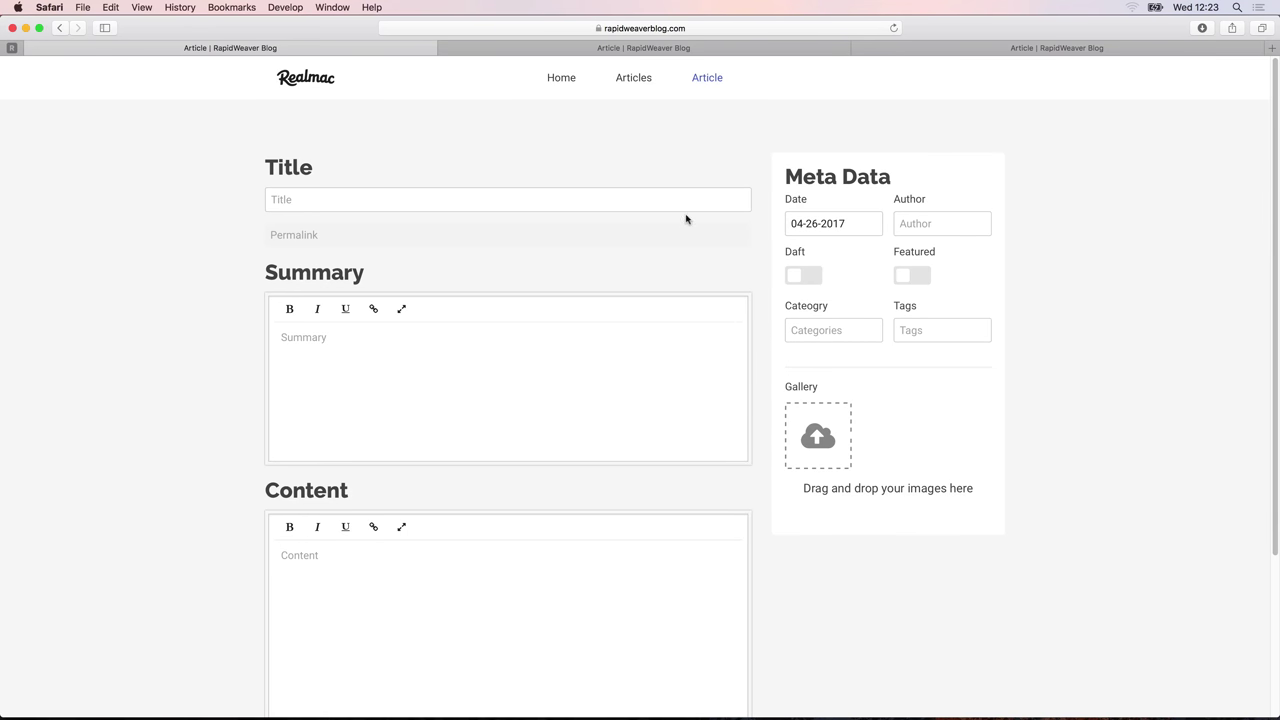
{"action": "left_click", "coordinate": [635, 202]}
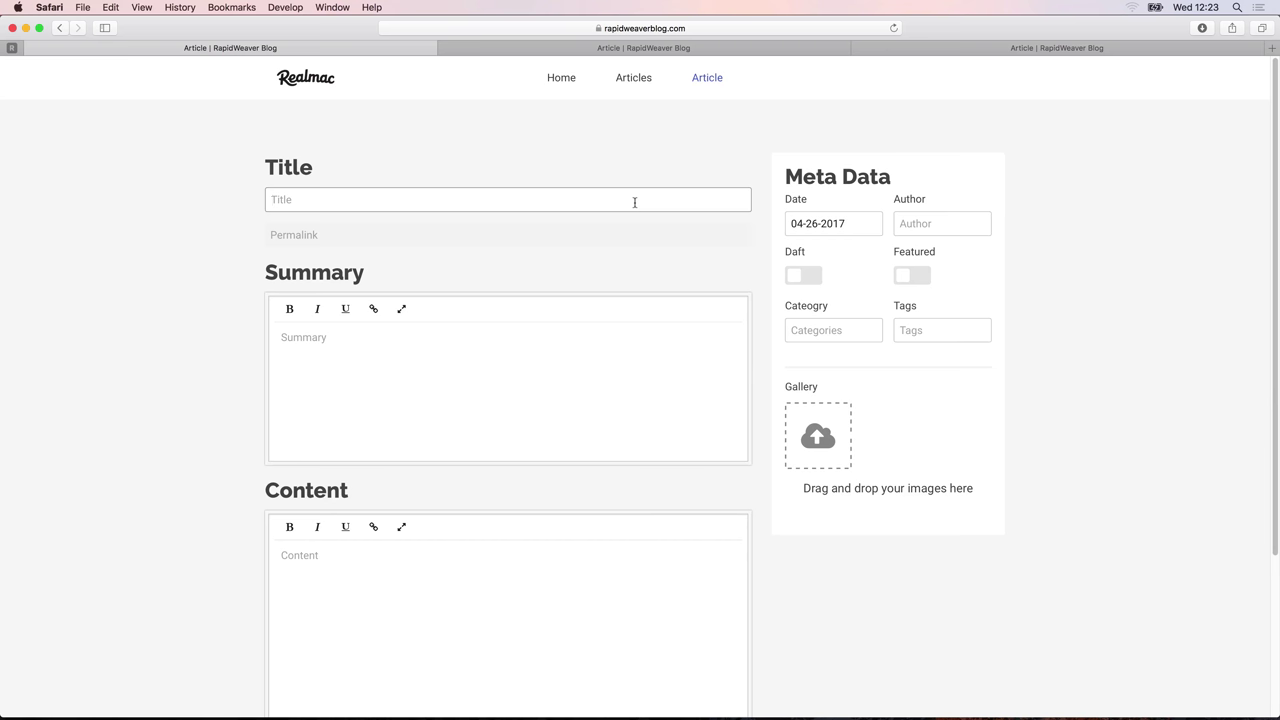
{"action": "type", "text": "Test P"}
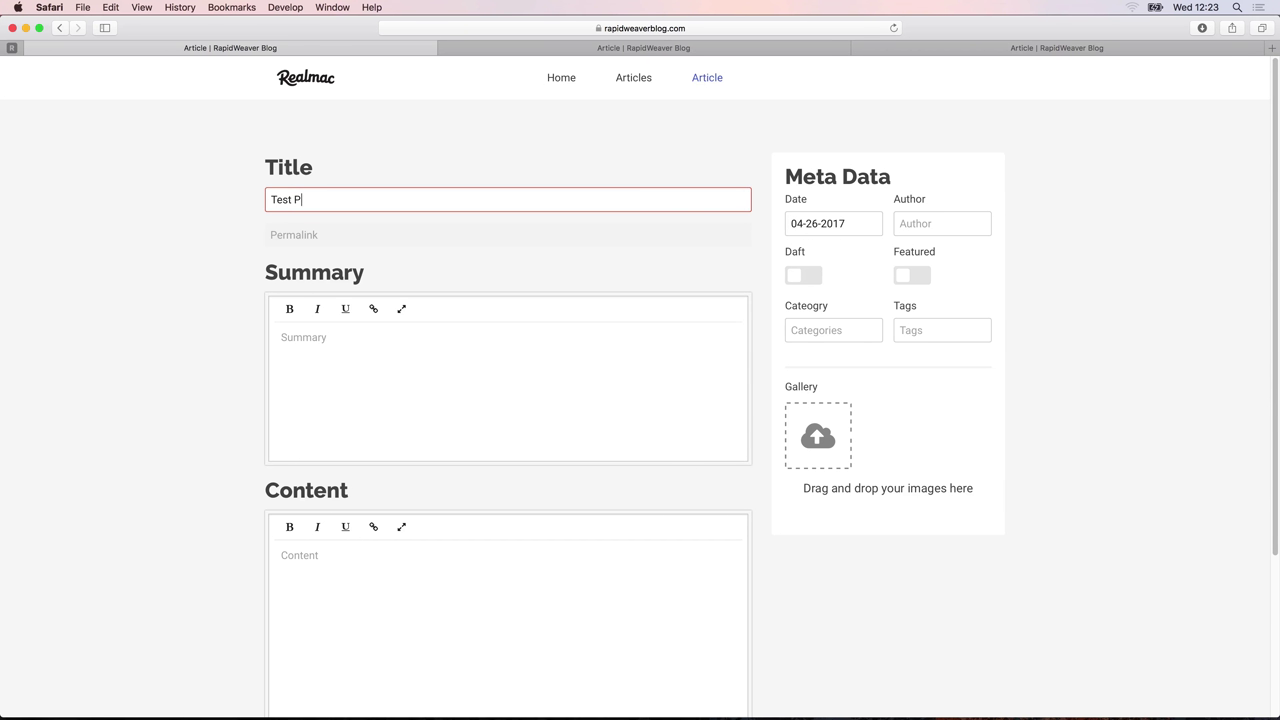
{"action": "type", "text": "ost"}
{"action": "key", "text": "Tab"}
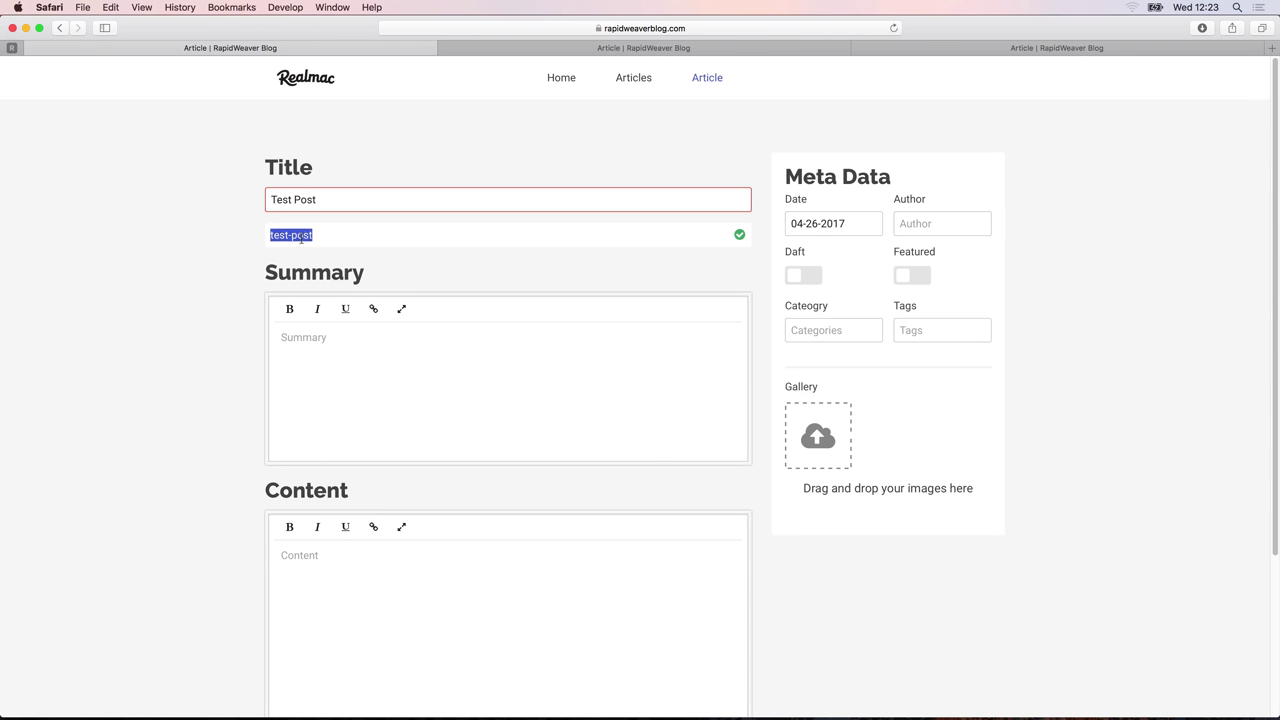
Copy the text of the Paragraph Short clipping from the Copy folder in Assets and paste it into the article's Summary
{"action": "left_click", "coordinate": [313, 344]}
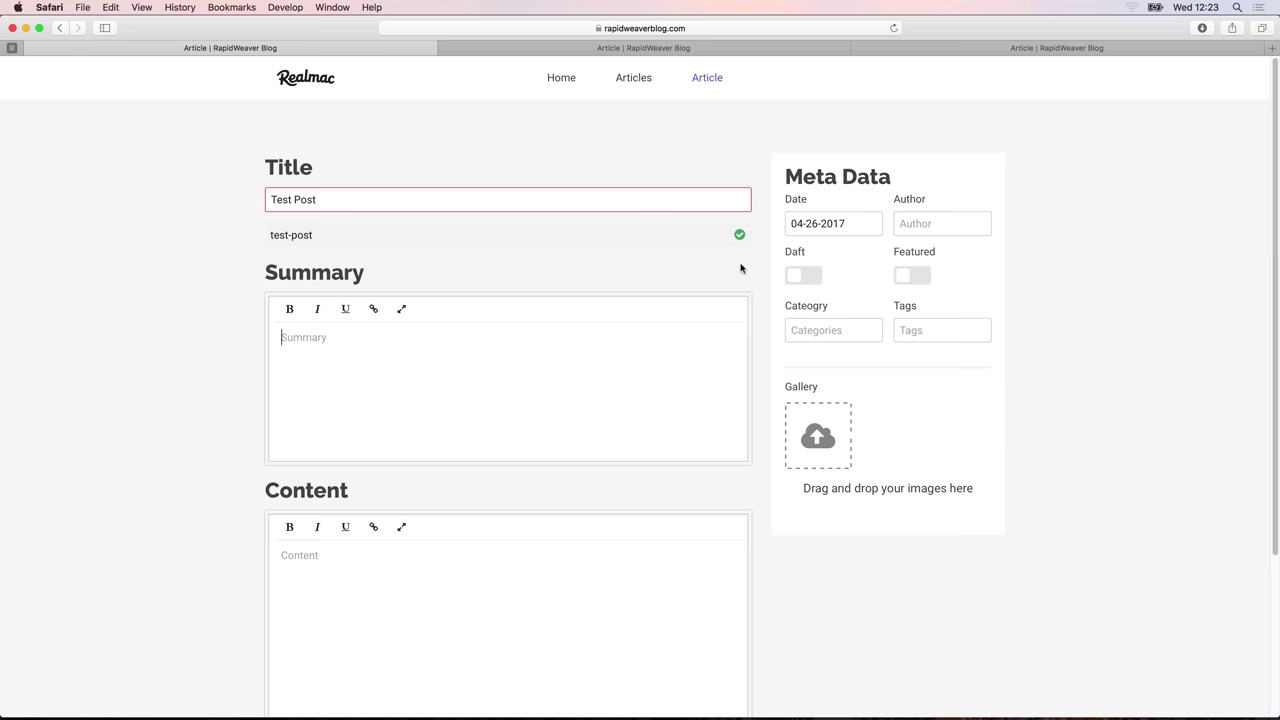
{"action": "key", "text": "F11"}
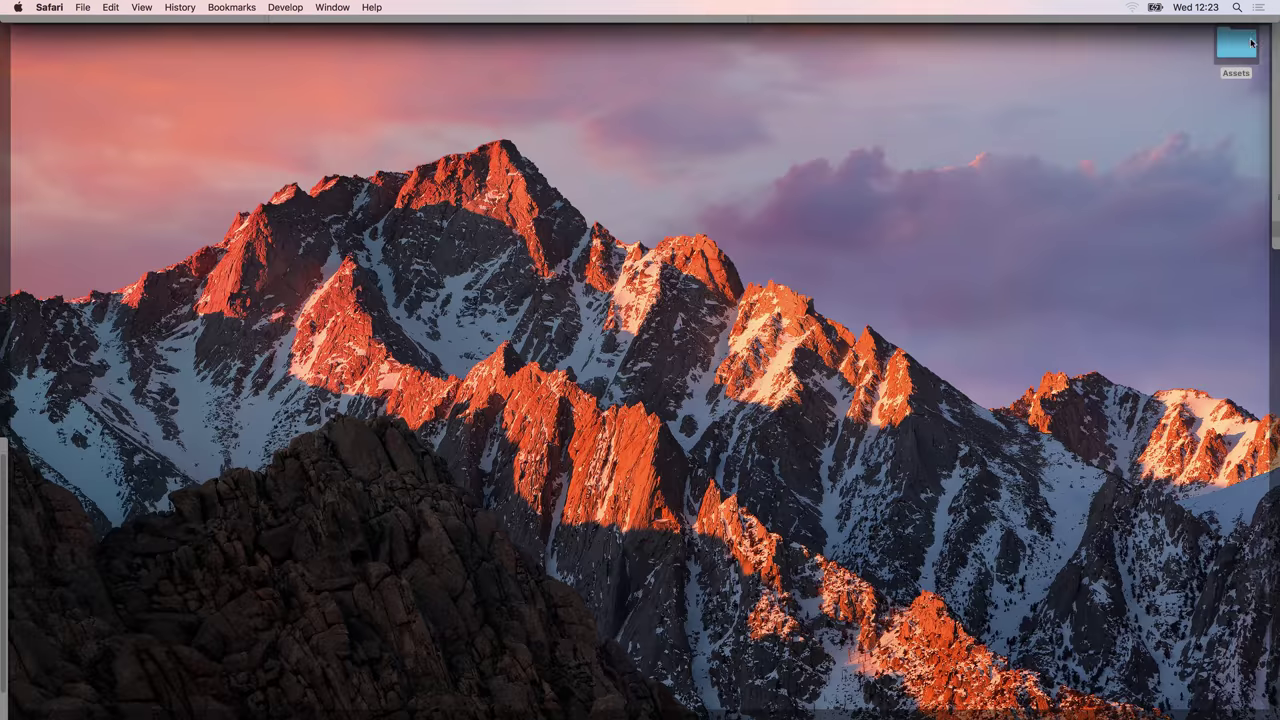
{"action": "left_click", "coordinate": [1245, 48]}
{"action": "double_click", "coordinate": [1245, 48]}
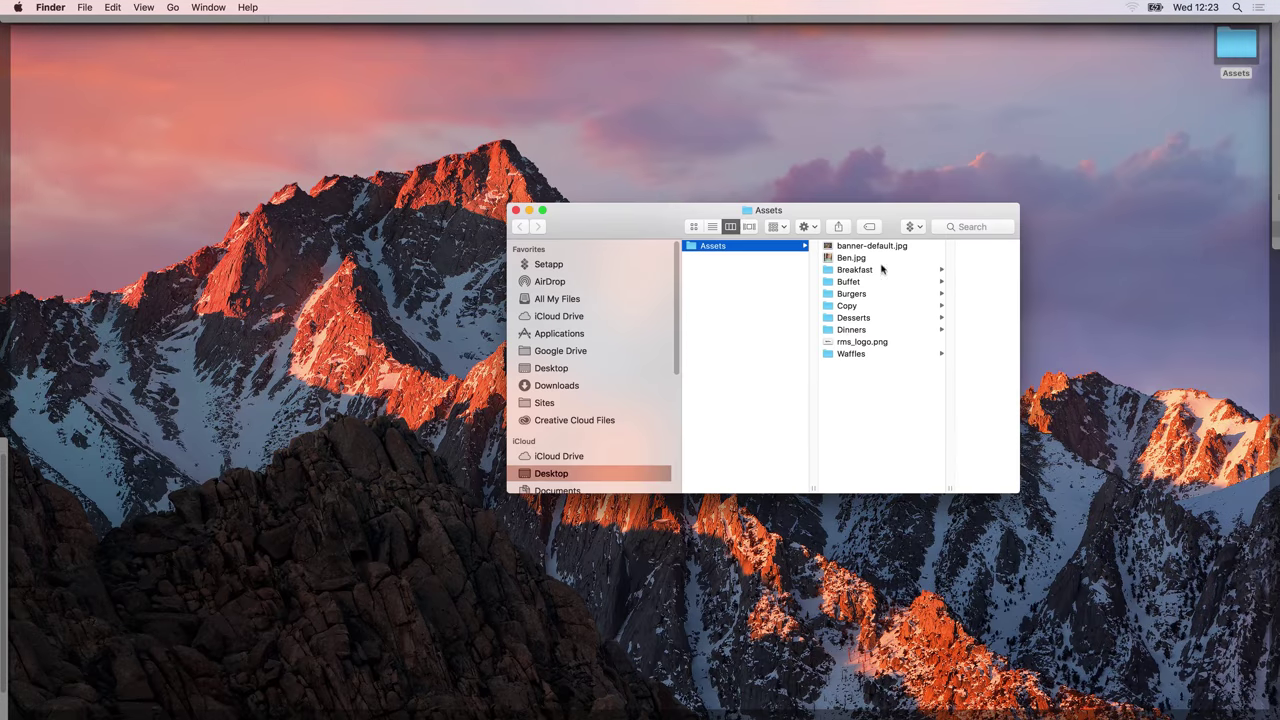
{"action": "left_click", "coordinate": [860, 306]}
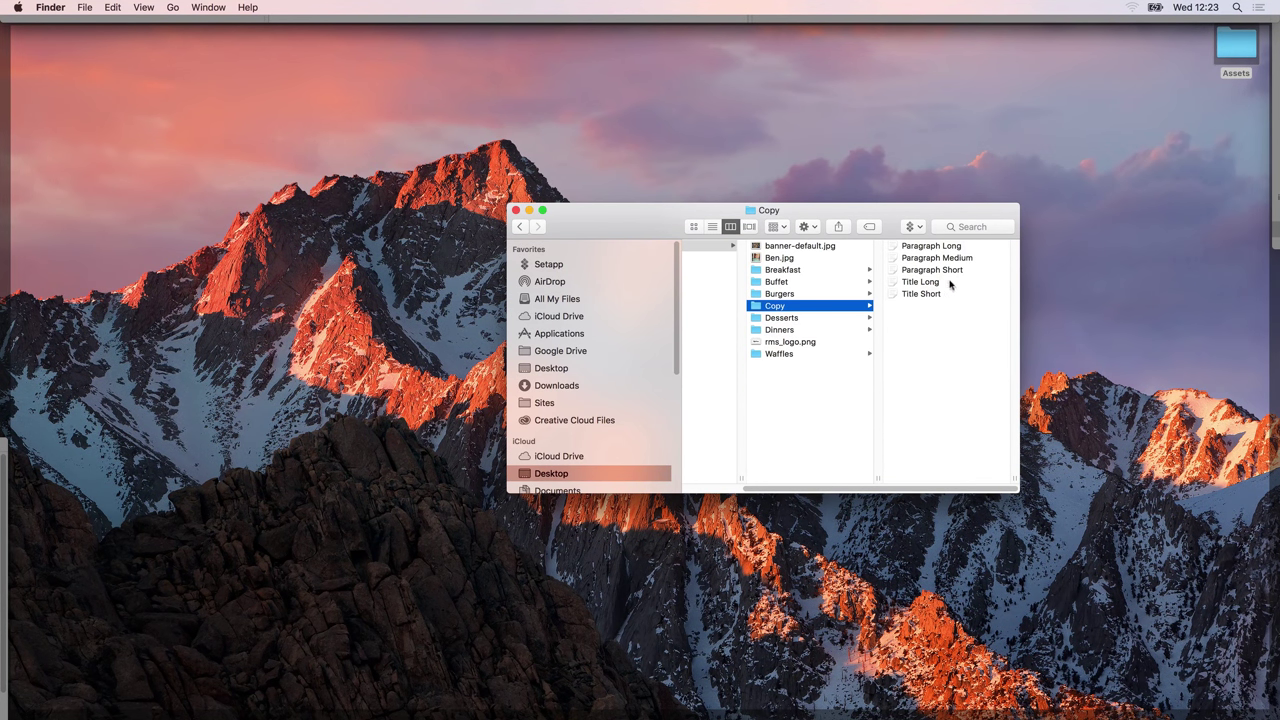
{"action": "double_click", "coordinate": [958, 273]}
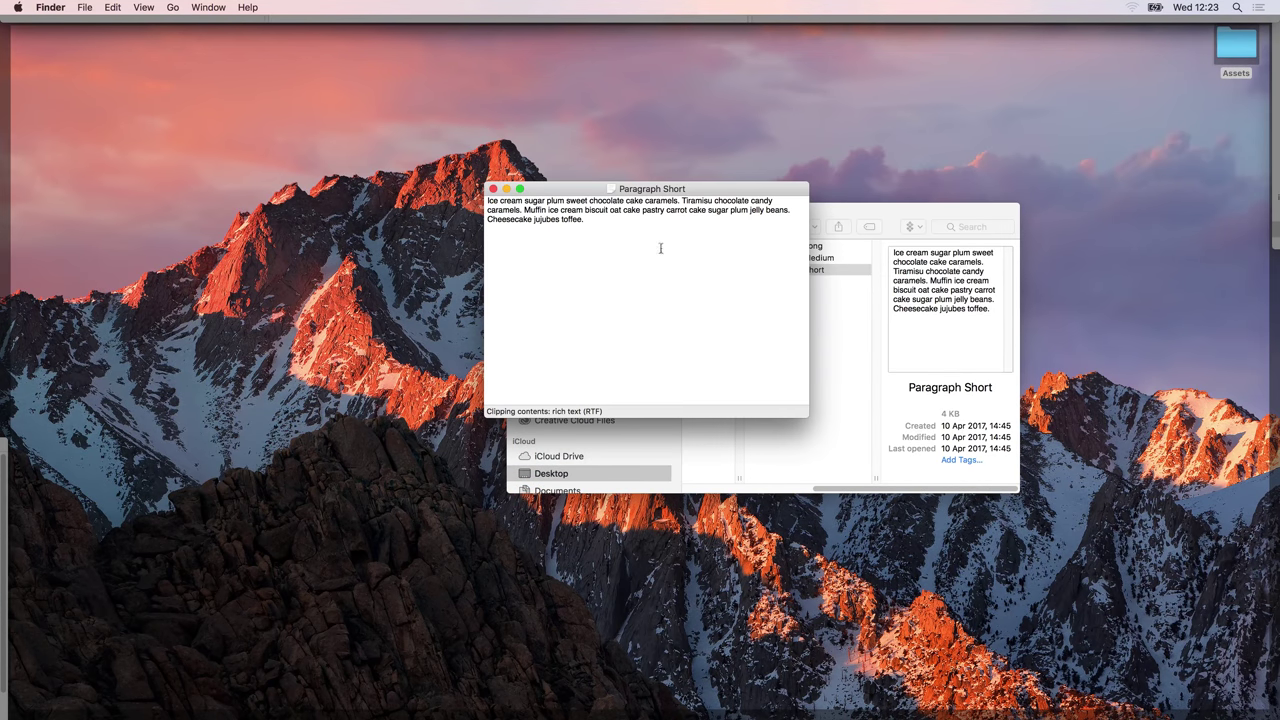
{"action": "left_click_drag", "start_coordinate": [663, 249], "coordinate": [486, 198]}
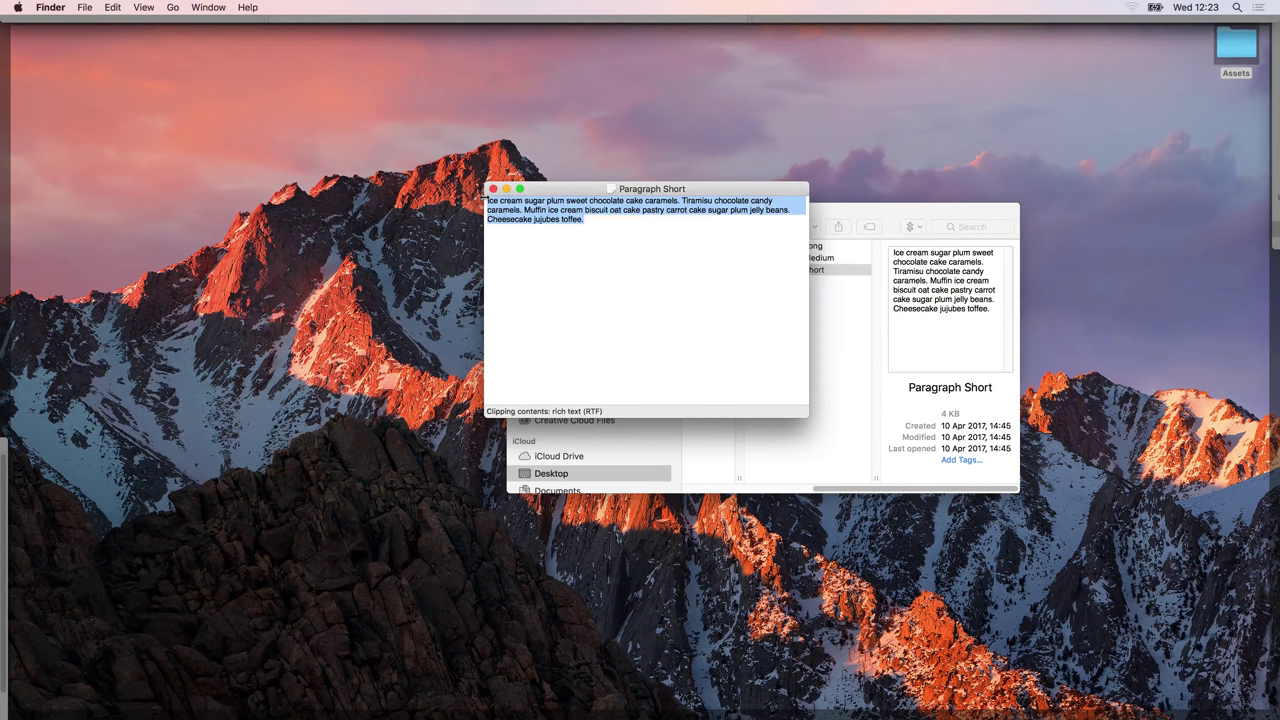
{"action": "key", "text": "cmd+c"}
{"action": "key", "text": "cmd+w"}
{"action": "left_click", "coordinate": [414, 343]}
{"action": "key", "text": "cmd+v"}
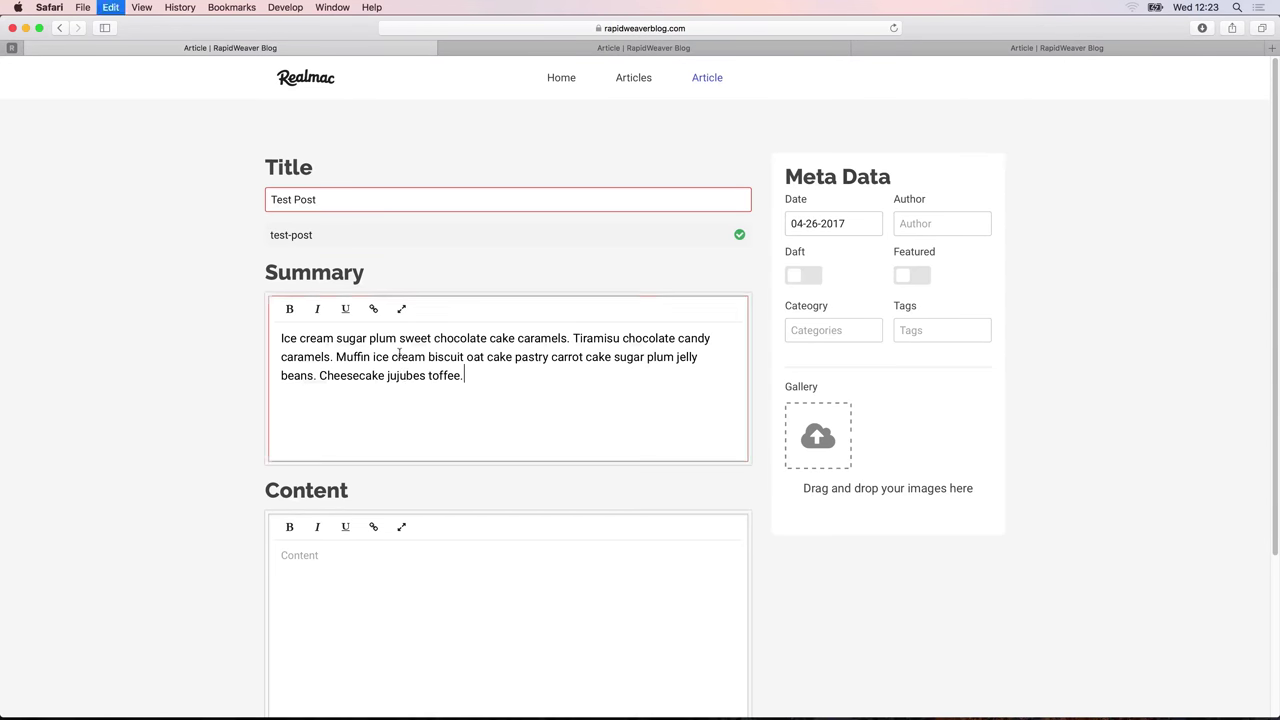
{"action": "scroll", "coordinate": [434, 548], "scroll_direction": "down", "scroll_amount": 5}
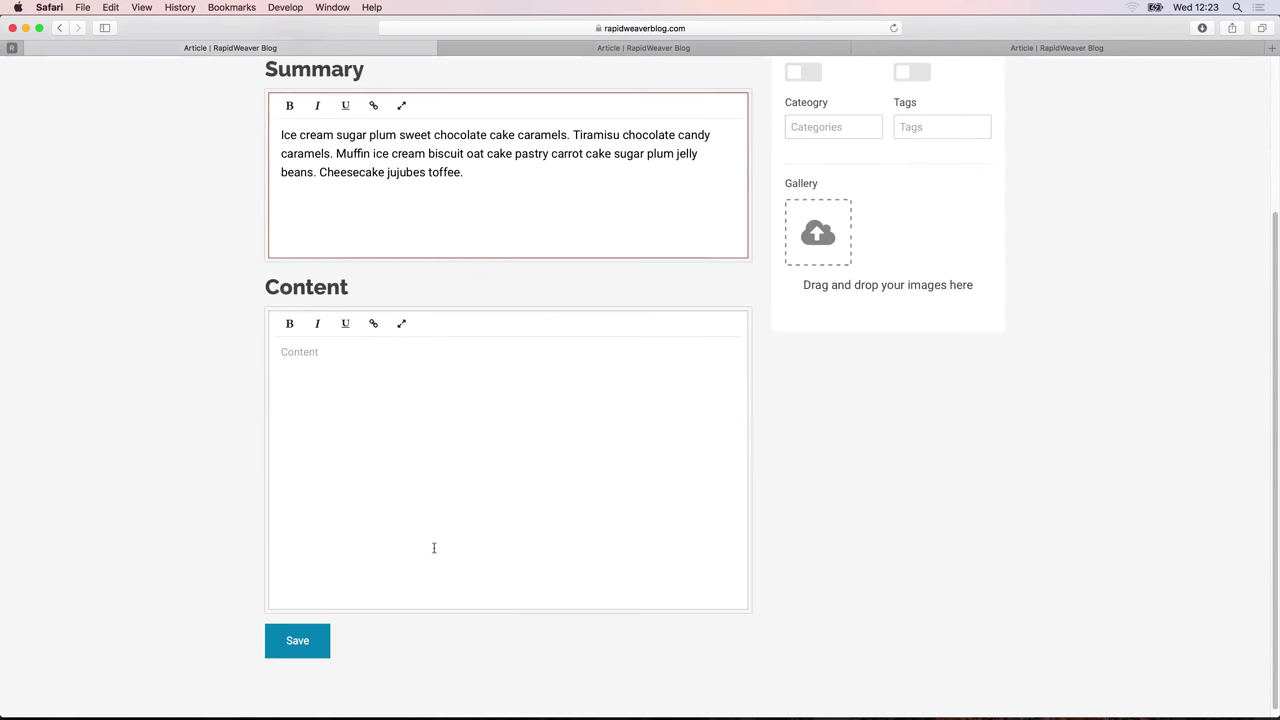
Copy the text of the Paragraph Long clipping from the Copy folder in Assets and close the Finder window
{"action": "key", "text": "F11"}
{"action": "double_click", "coordinate": [1237, 45]}
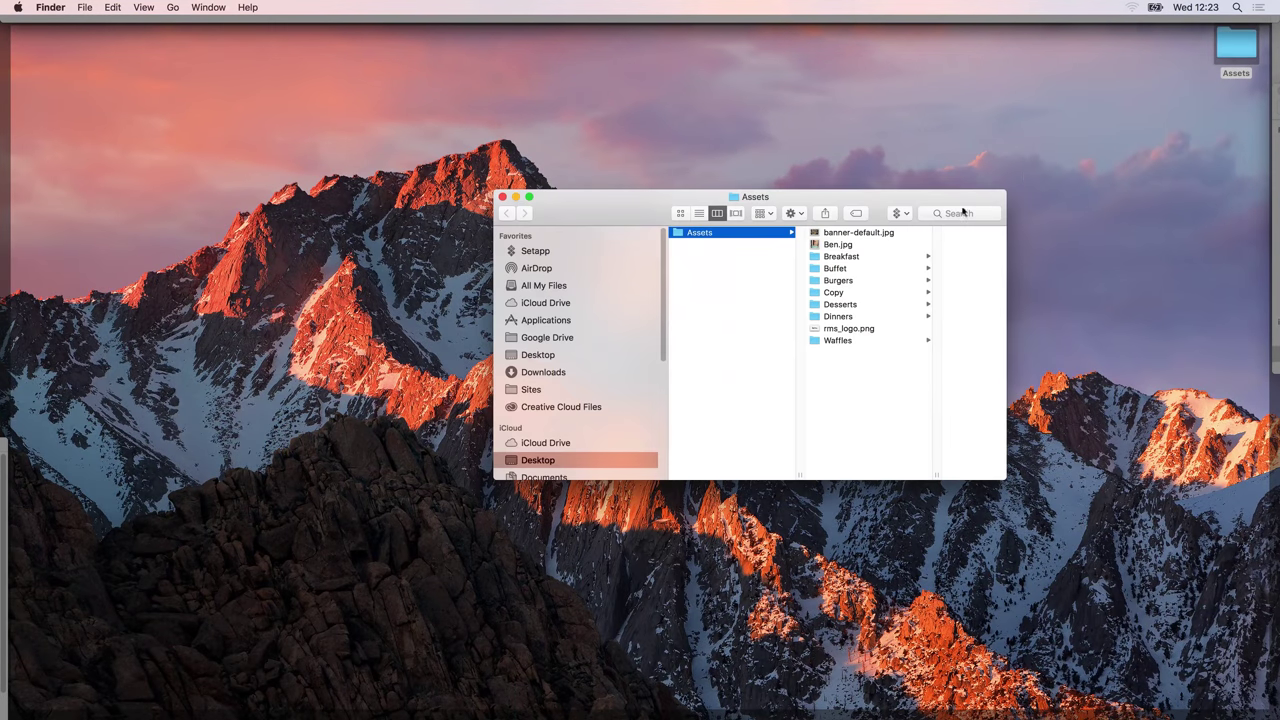
{"action": "left_click", "coordinate": [836, 293]}
{"action": "left_click", "coordinate": [944, 236]}
{"action": "double_click", "coordinate": [806, 237]}
{"action": "left_click_drag", "start_coordinate": [716, 296], "coordinate": [500, 214]}
{"action": "key", "text": "cmd+w"}
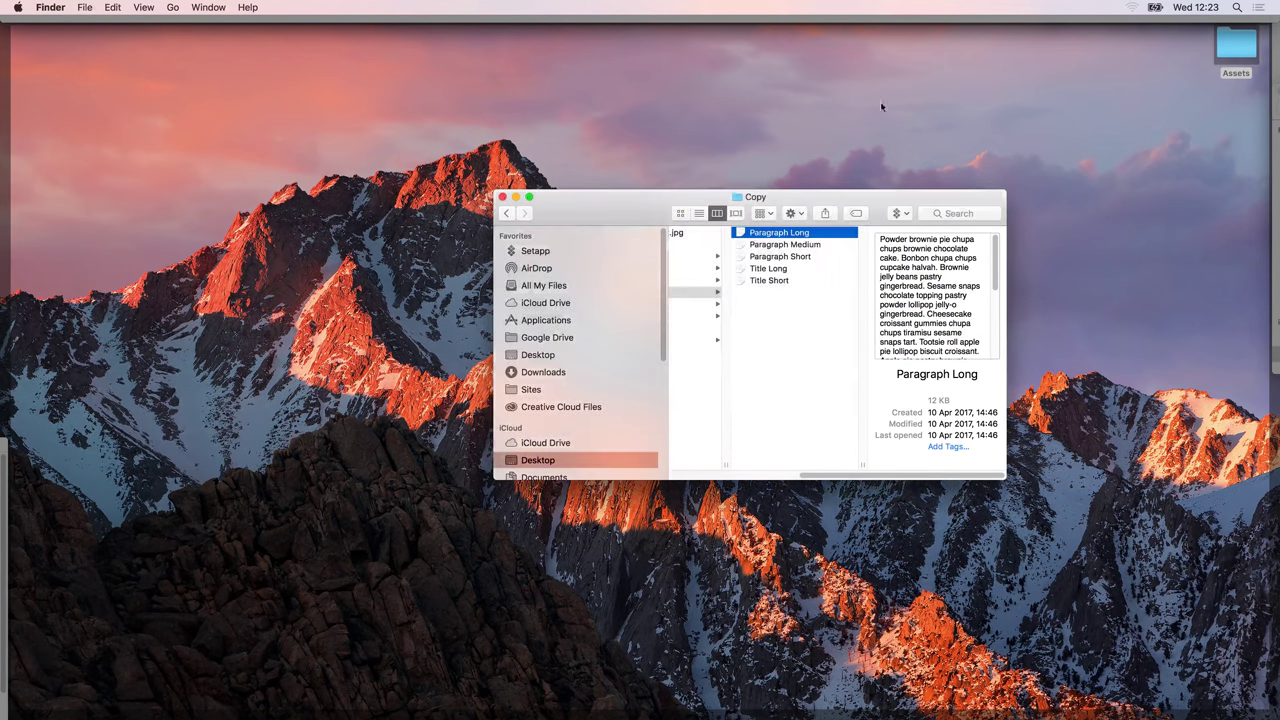
{"action": "key", "text": "F11"}
{"action": "left_click", "coordinate": [502, 197]}
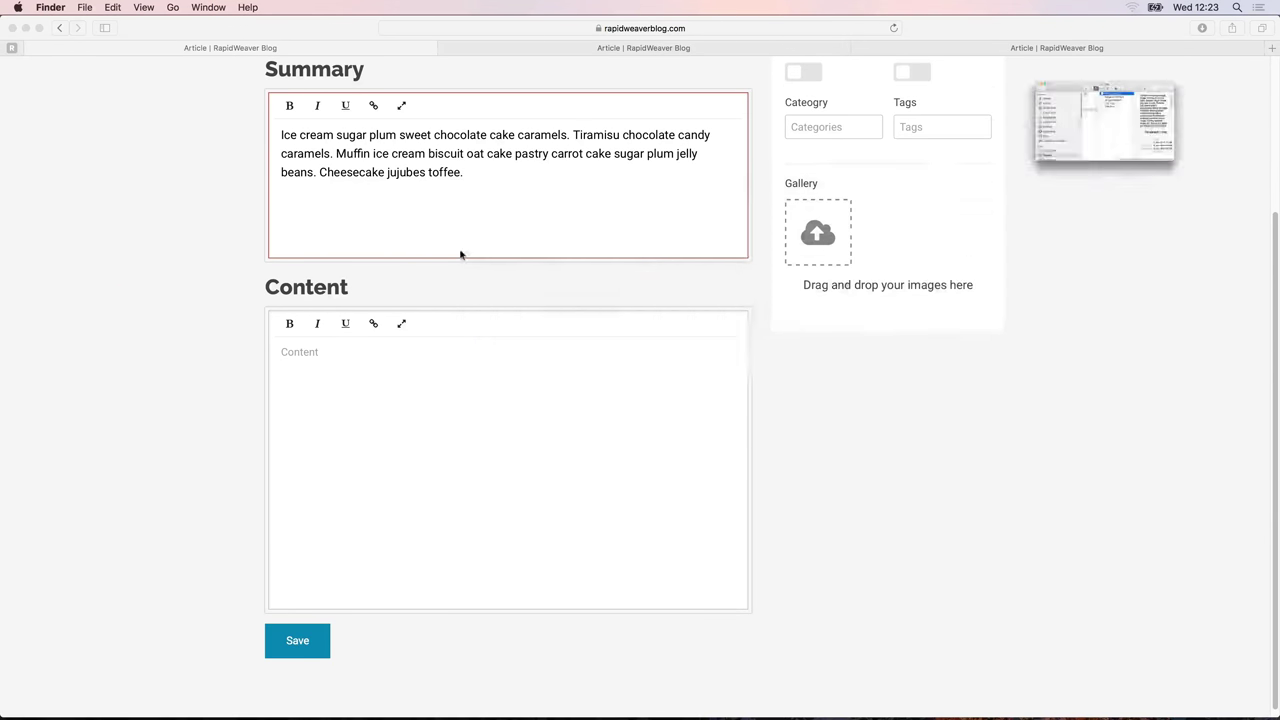
Paste the copied long paragraph twice into the article's Content and look over the form
{"action": "left_click", "coordinate": [363, 357]}
{"action": "key", "text": "super+v"}
{"action": "key", "text": "super+v"}
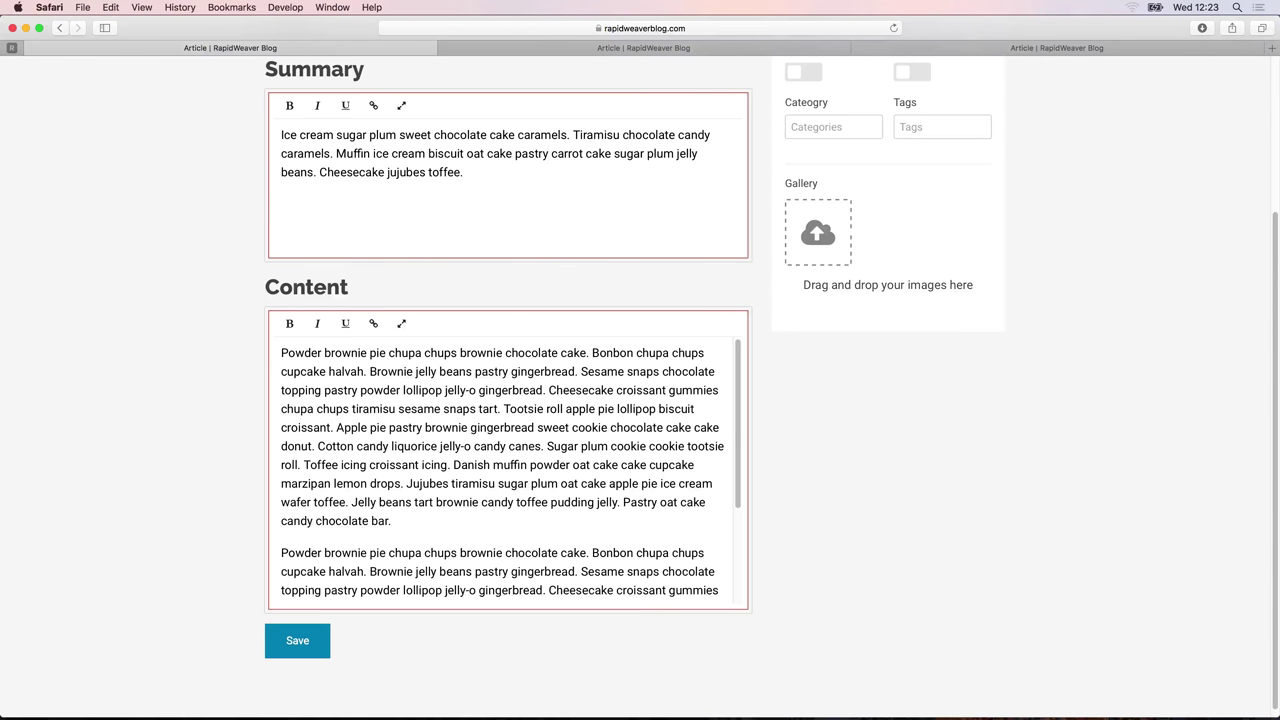
{"action": "scroll", "coordinate": [402, 414], "scroll_direction": "down", "scroll_amount": 3}
{"action": "scroll", "coordinate": [402, 414], "scroll_direction": "up", "scroll_amount": 3}
{"action": "scroll", "coordinate": [126, 430], "scroll_direction": "up", "scroll_amount": 3}
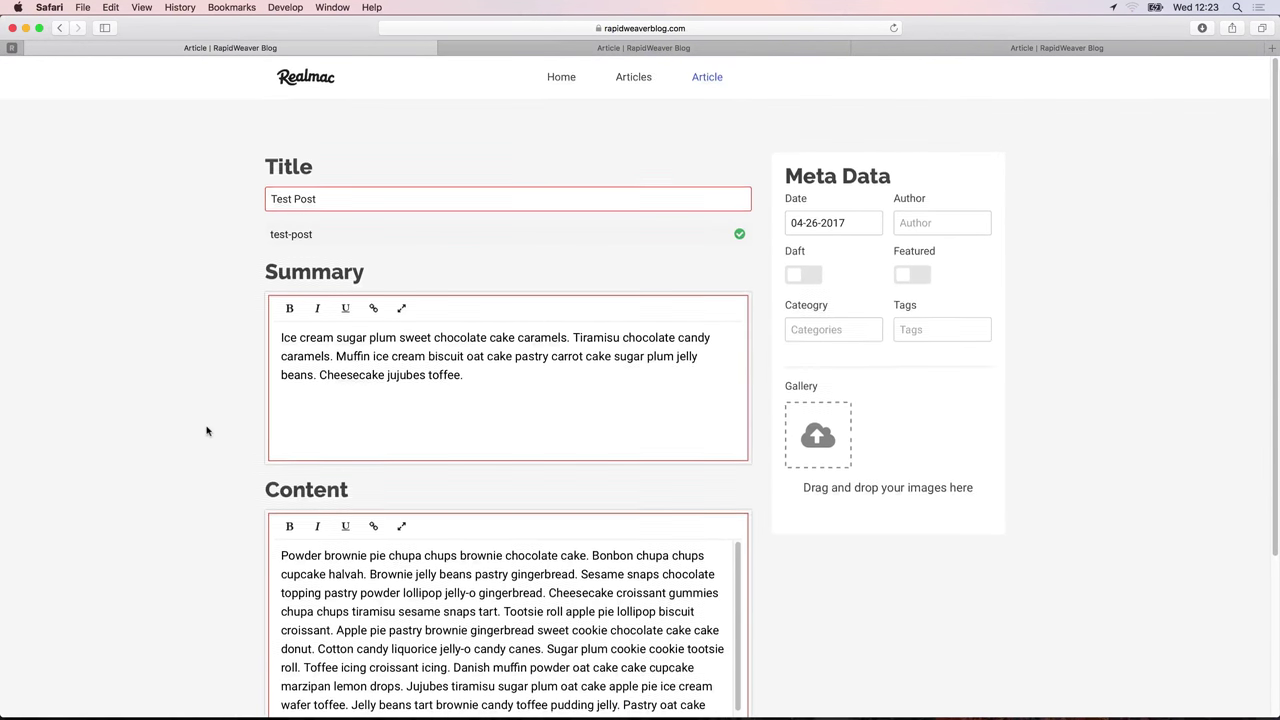
{"action": "scroll", "coordinate": [206, 429], "scroll_direction": "down", "scroll_amount": 4}
{"action": "scroll", "coordinate": [206, 429], "scroll_direction": "up", "scroll_amount": 4}
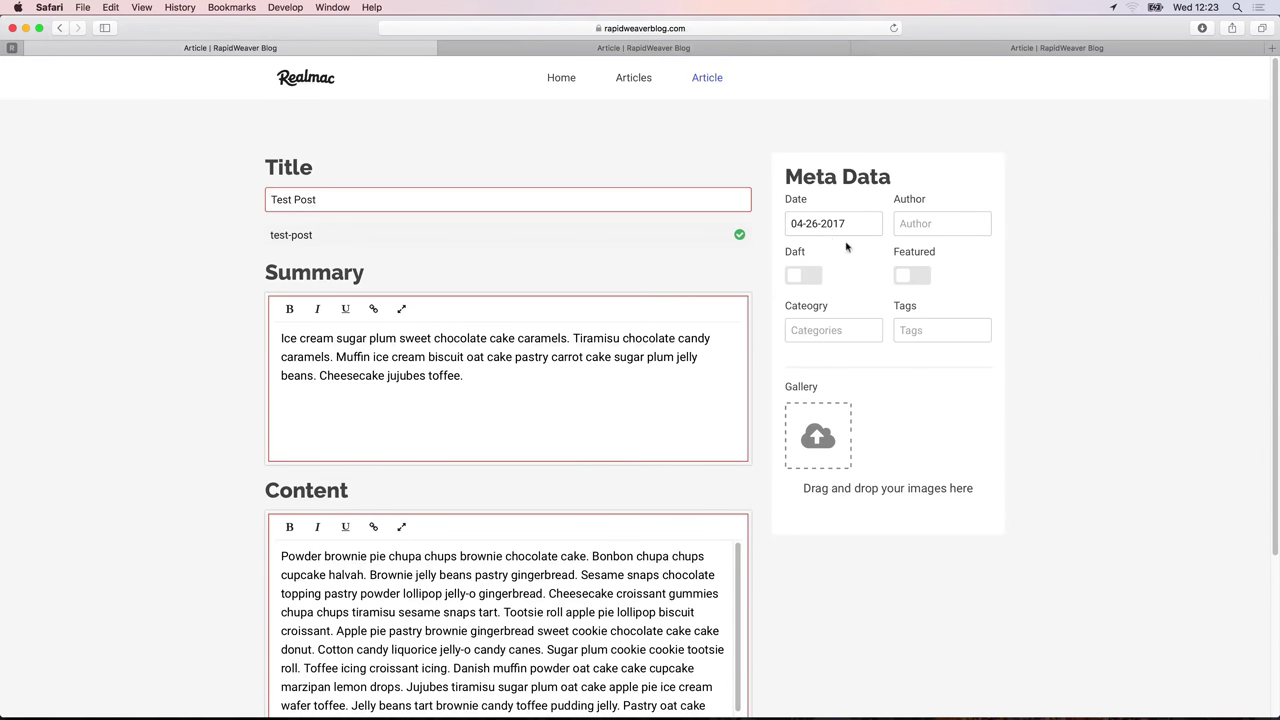
Fill in the author's name, the category "Dinner" and the tags "burgers, chips" in the article's Meta Data
{"action": "left_click", "coordinate": [931, 223]}
{"action": "type", "text": "Ben"}
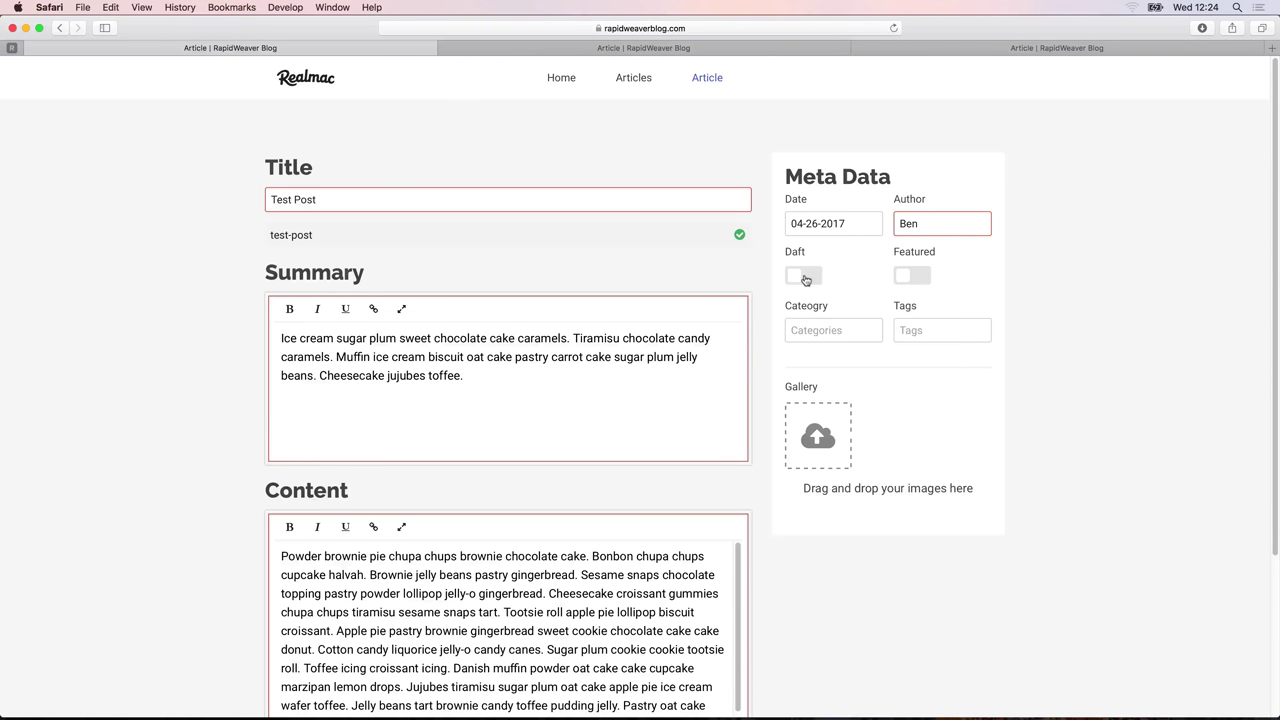
{"action": "left_click", "coordinate": [829, 329]}
{"action": "type", "text": "Dinner"}
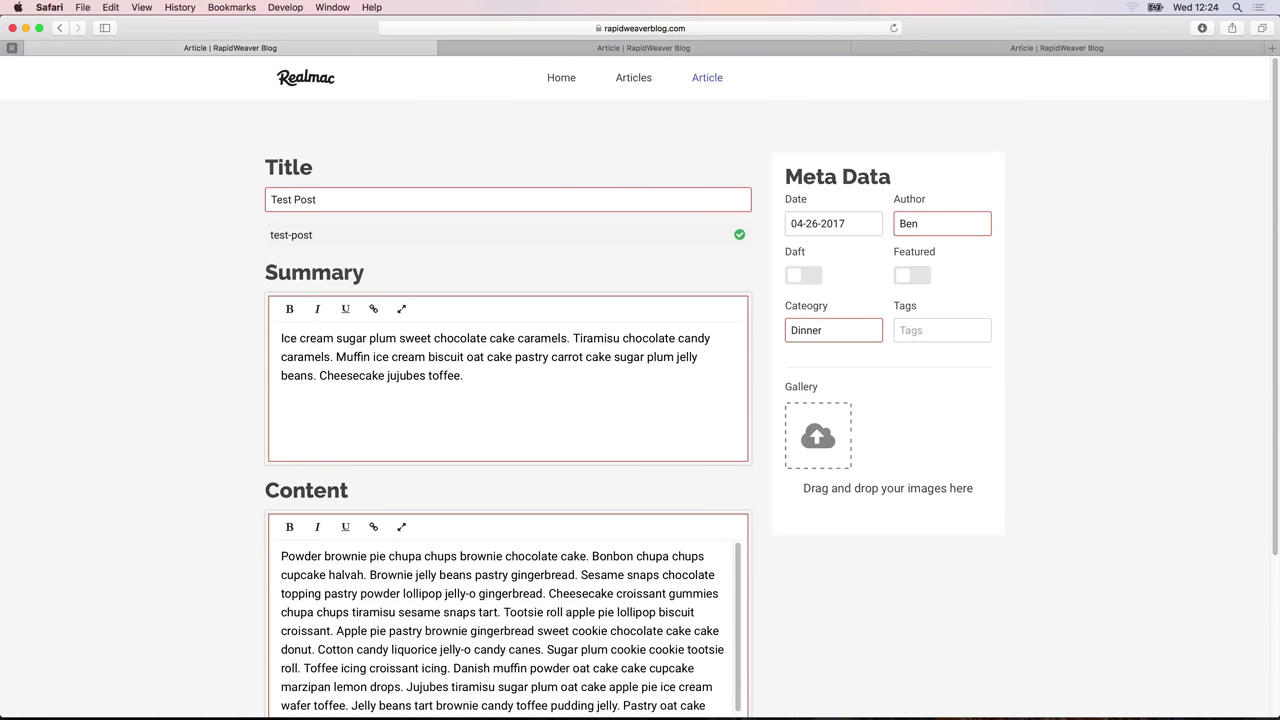
{"action": "key", "text": "shift+Tab"}
{"action": "left_click", "coordinate": [912, 332]}
{"action": "type", "text": "burgers"}
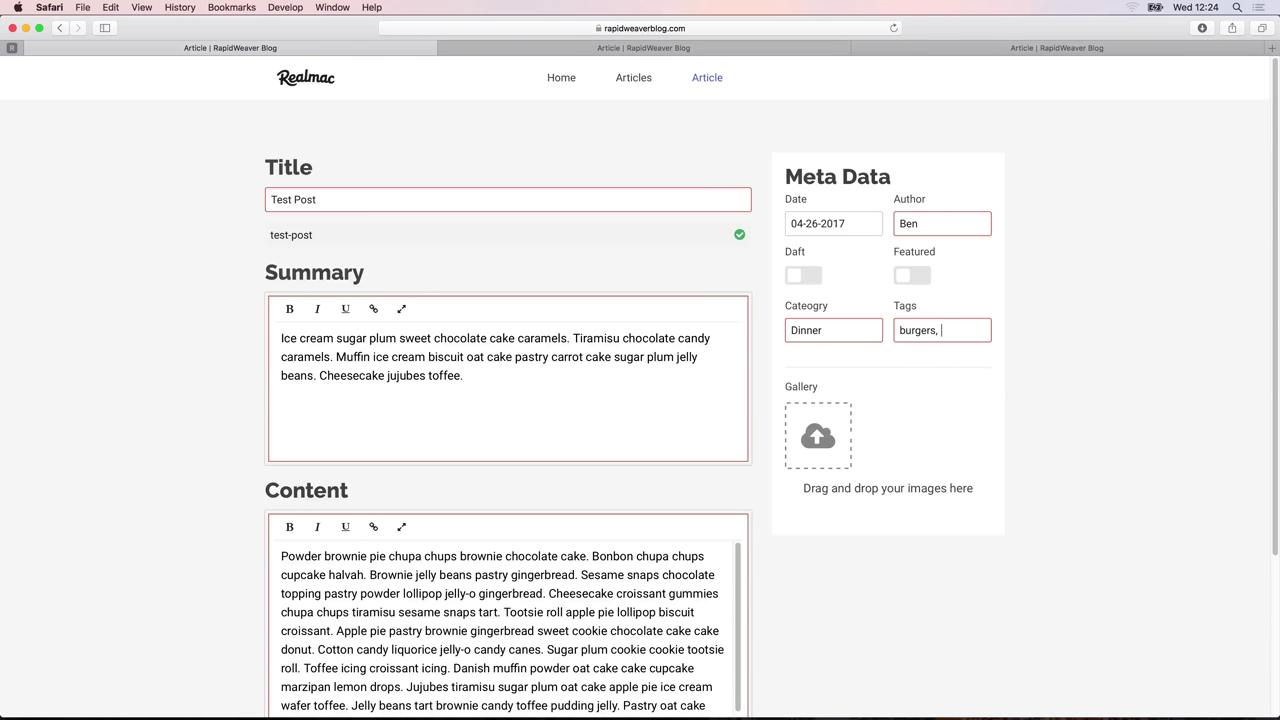
{"action": "type", "text": ", chips"}
Add all three images from the Burgers folder in Assets to the article's Gallery
{"action": "key", "text": "F11"}
{"action": "double_click", "coordinate": [1236, 45]}
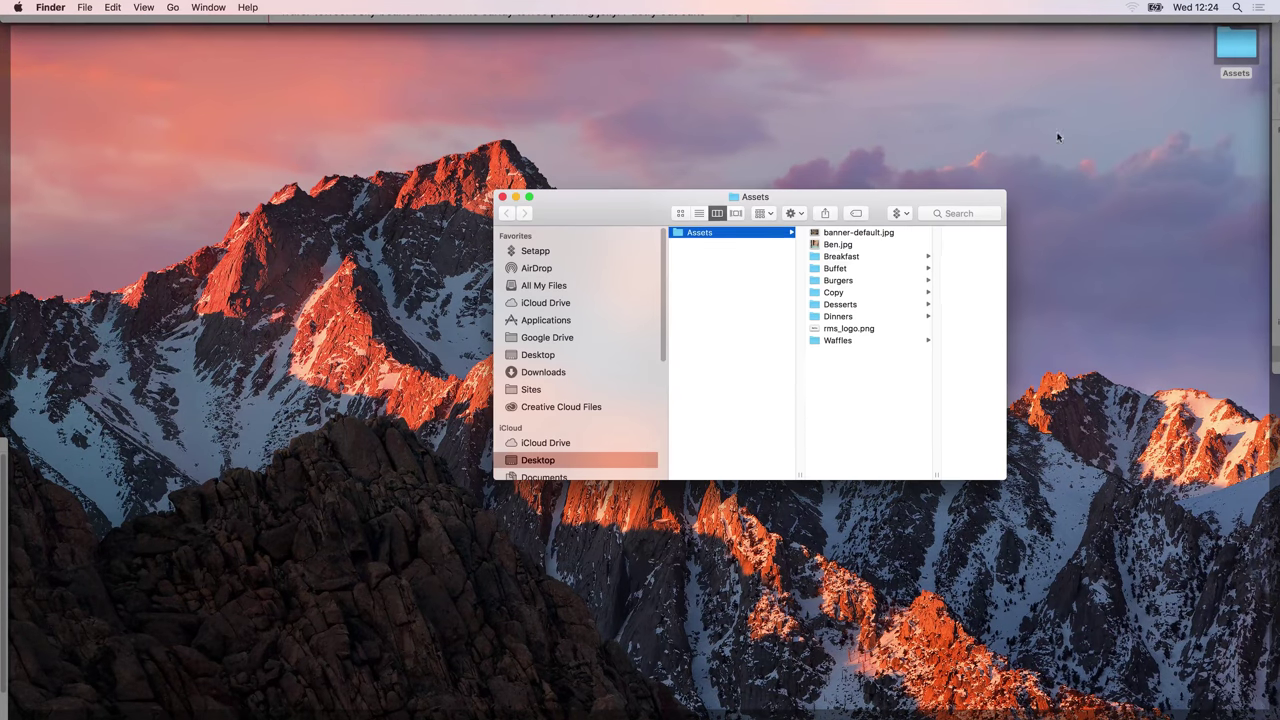
{"action": "left_click", "coordinate": [849, 282]}
{"action": "left_click_drag", "start_coordinate": [964, 266], "coordinate": [910, 505]}
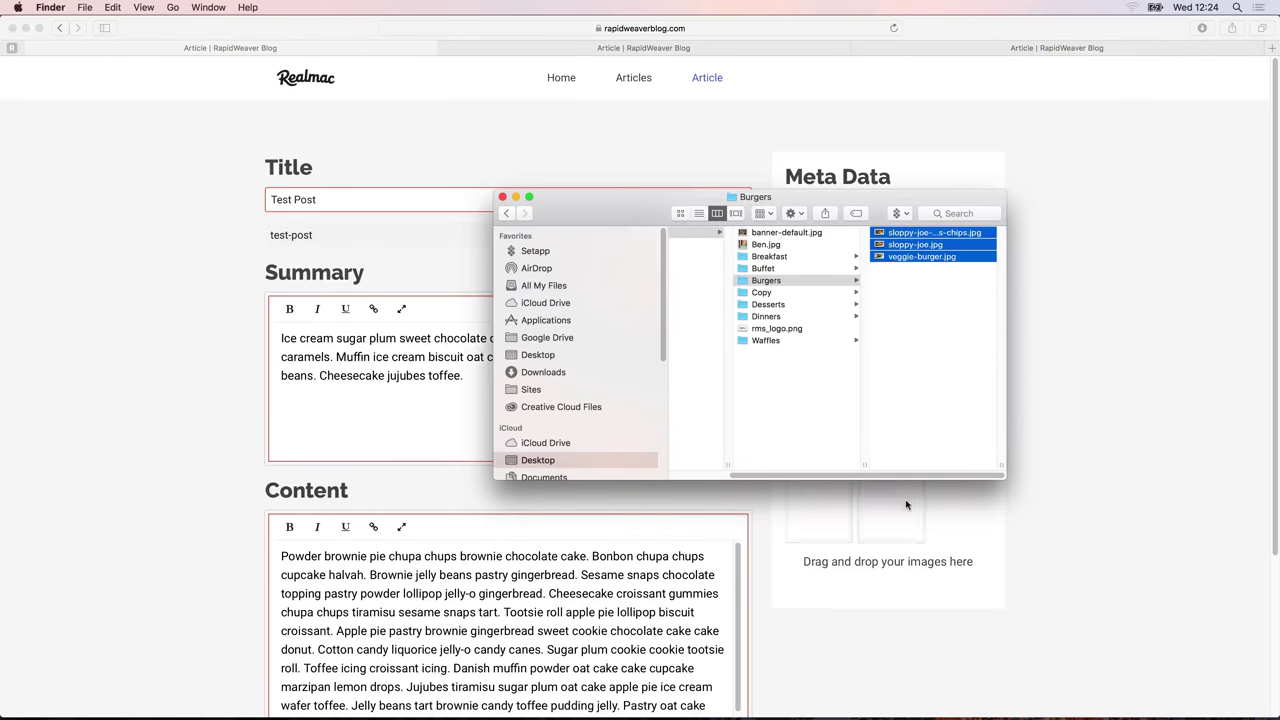
{"action": "left_click", "coordinate": [971, 516]}
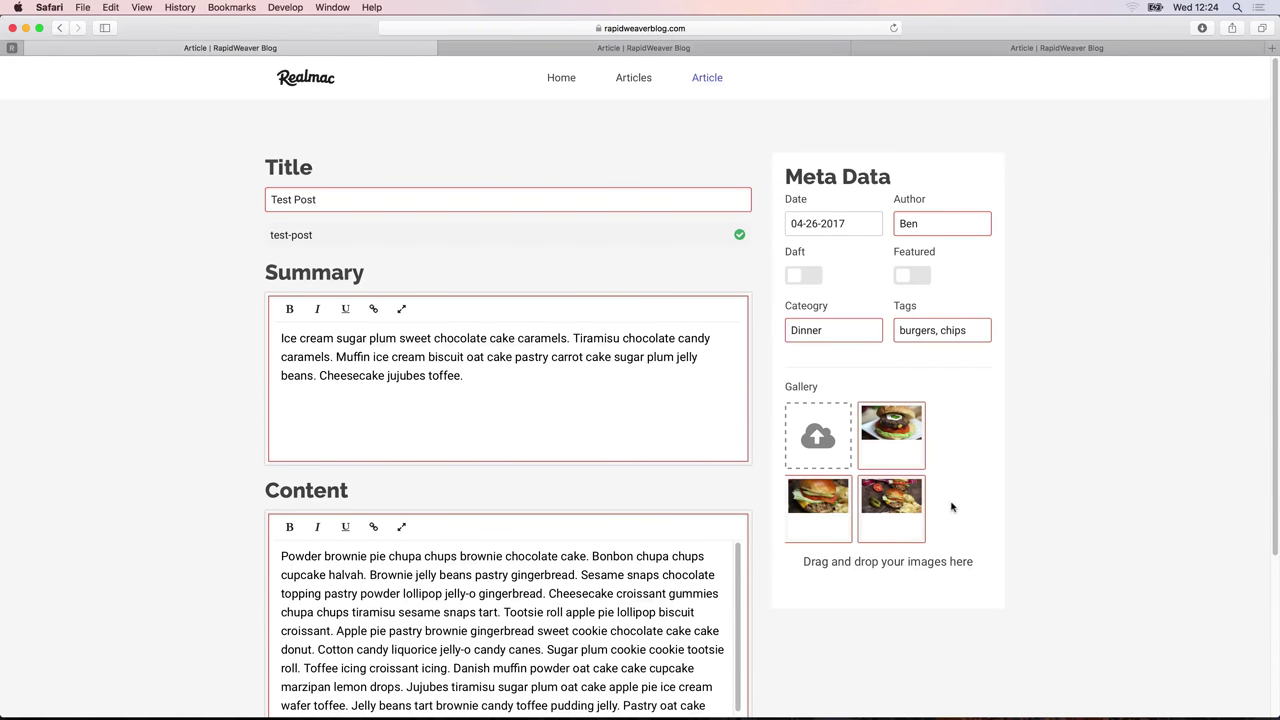
Save the article and check the save status of every field in the form
{"action": "scroll", "coordinate": [951, 507], "scroll_direction": "down", "scroll_amount": 5}
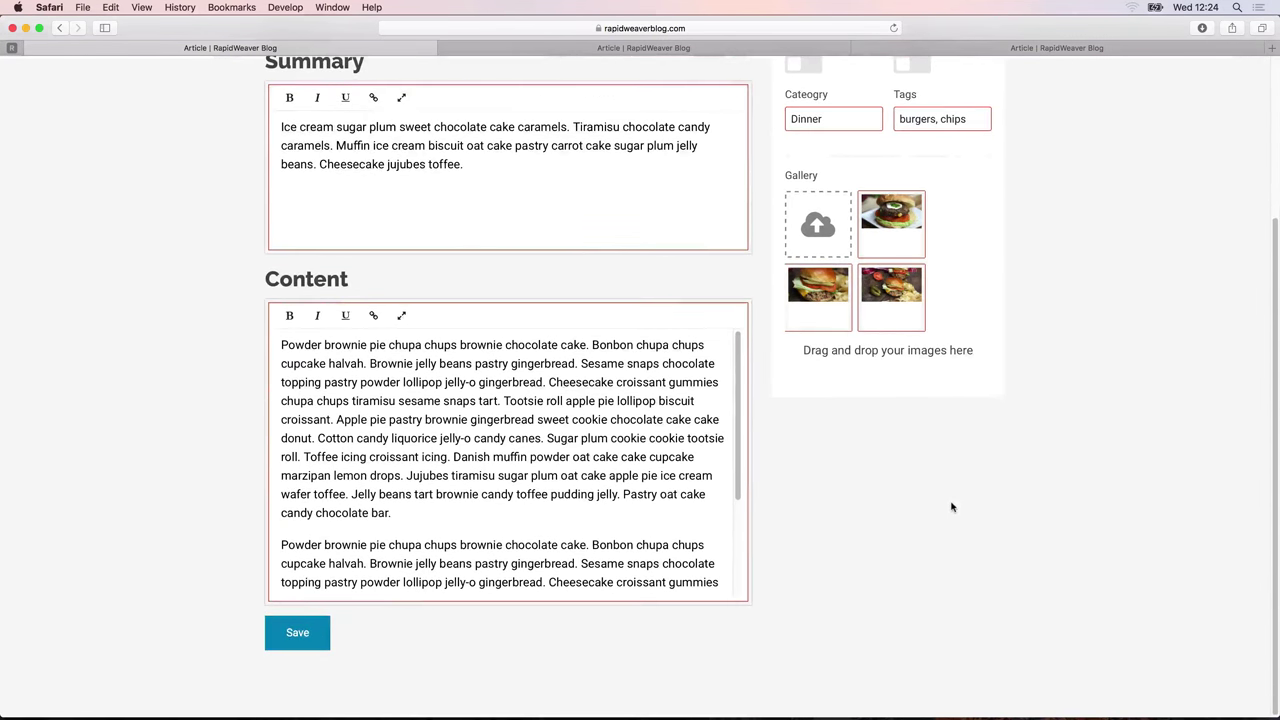
{"action": "left_click", "coordinate": [324, 634]}
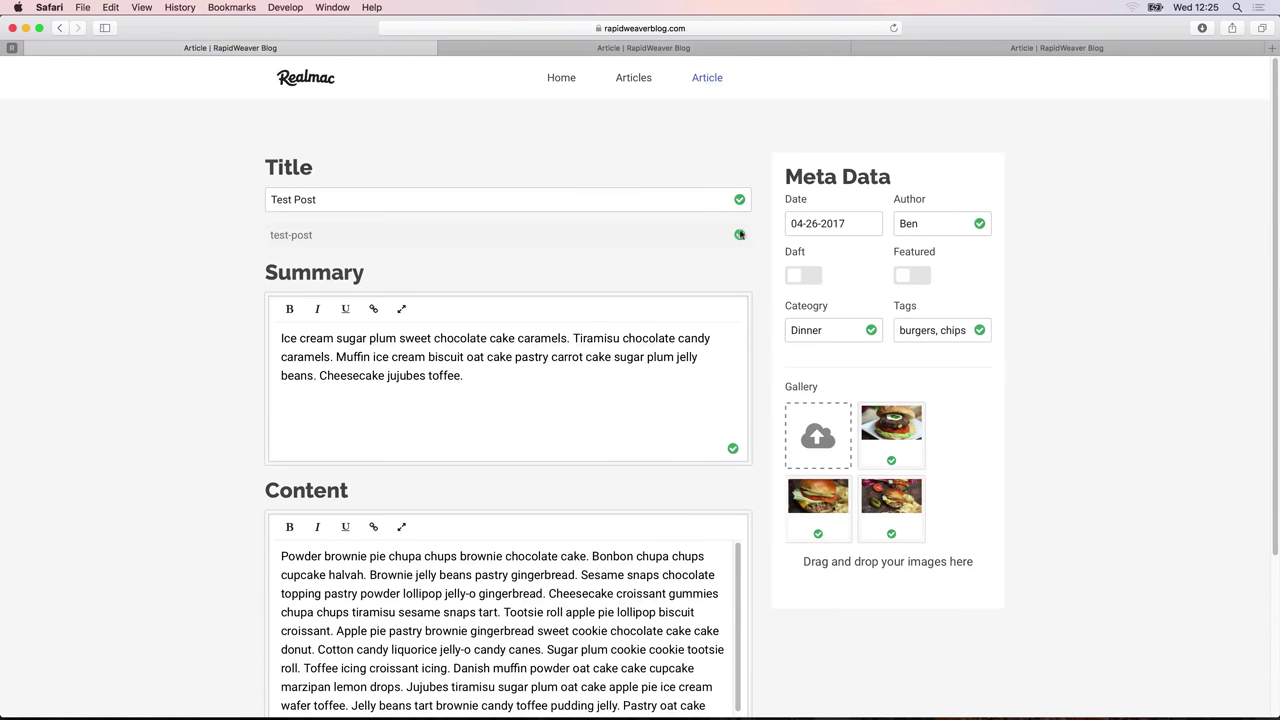
{"action": "scroll", "coordinate": [777, 310], "scroll_direction": "down", "scroll_amount": 5}
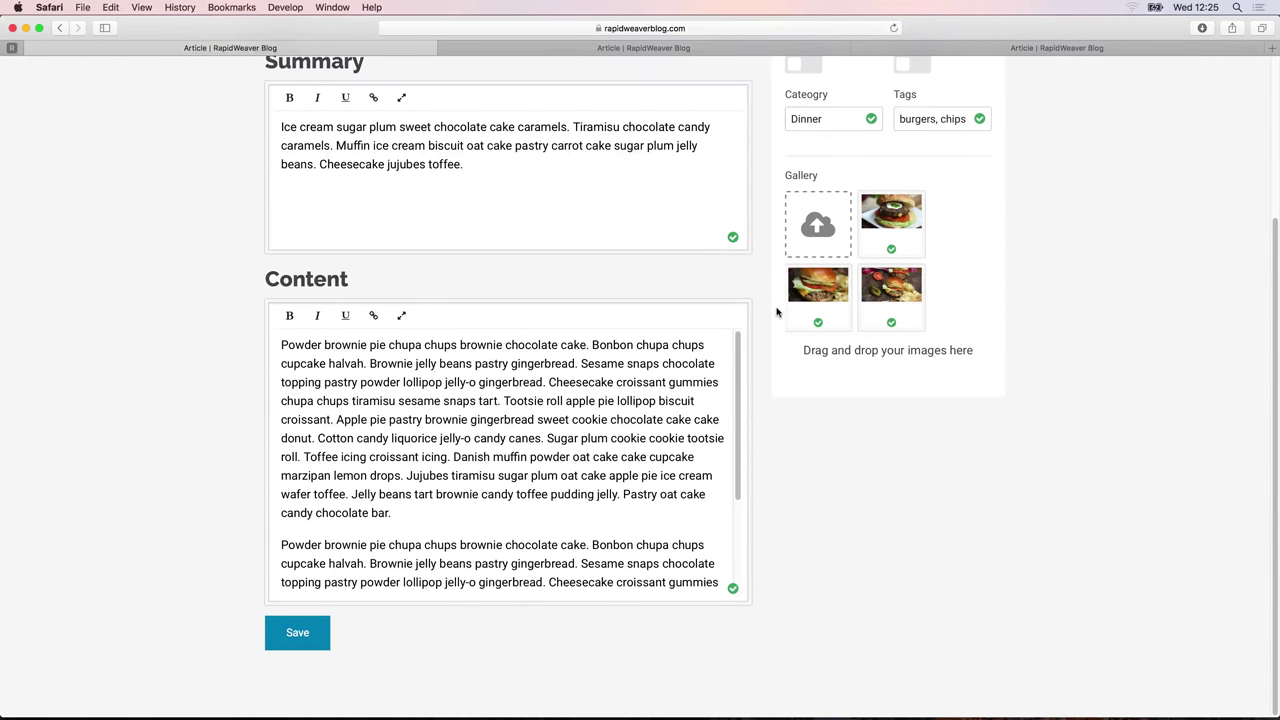
{"action": "scroll", "coordinate": [777, 310], "scroll_direction": "up", "scroll_amount": 5}
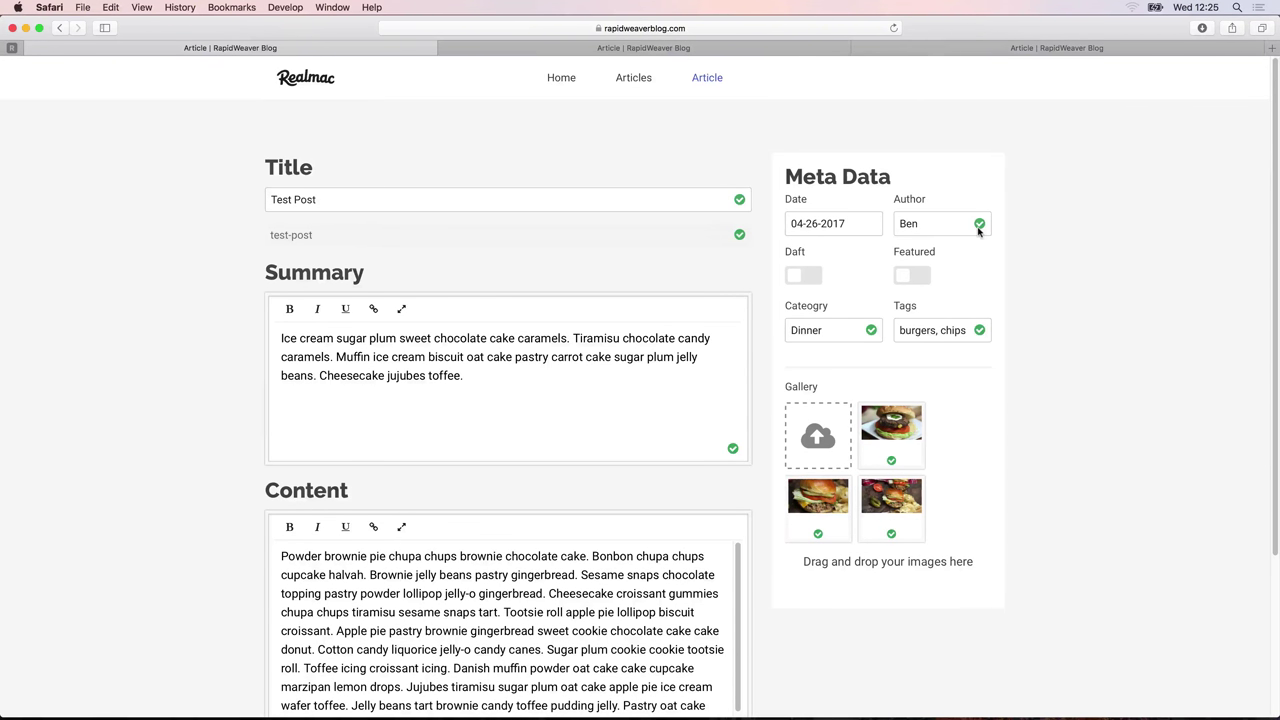
Check the Articles list for the new post, and go to the site's Home page
{"action": "left_click", "coordinate": [633, 80]}
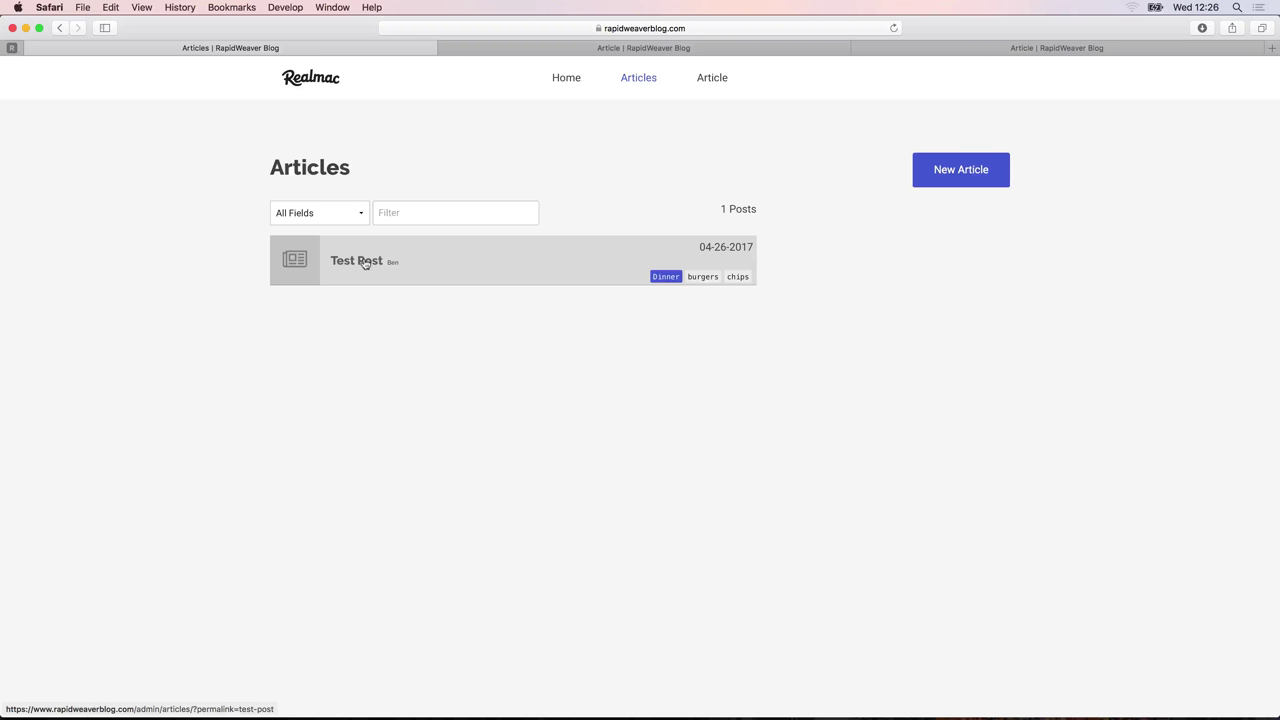
{"action": "left_click", "coordinate": [571, 84]}
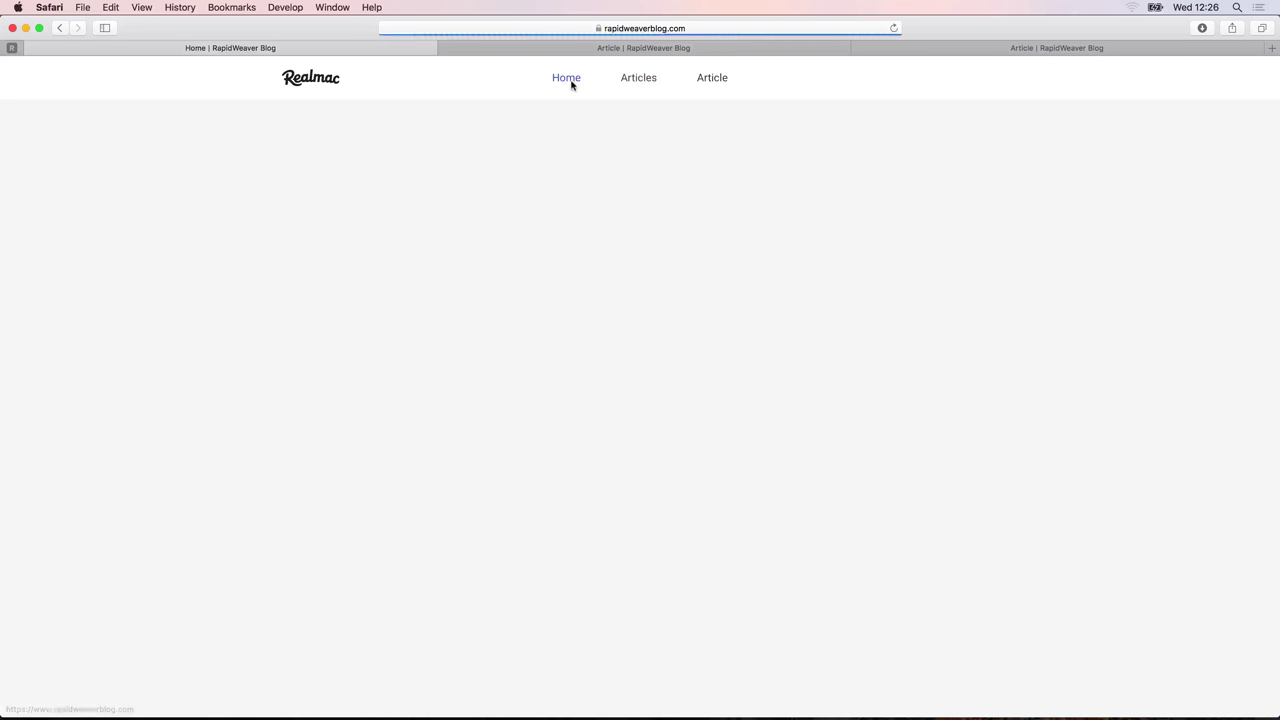